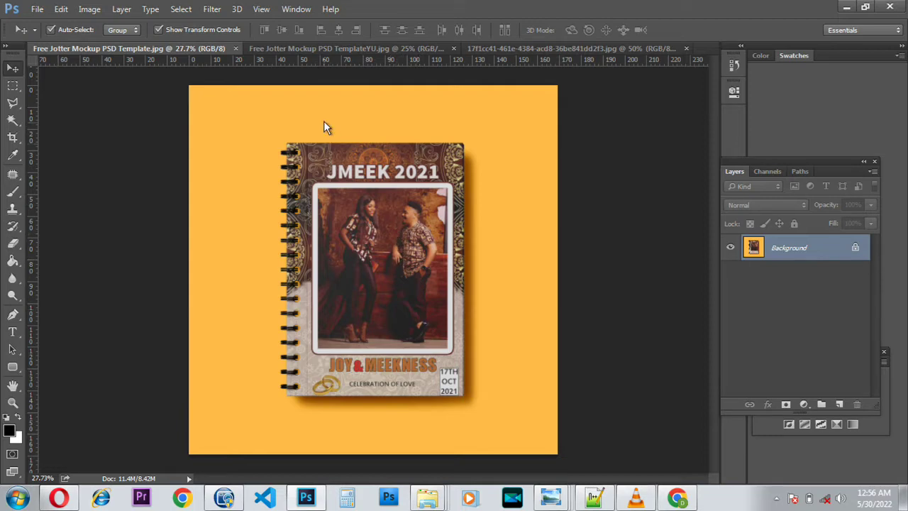
Examine the two finished jotter mockups and the photo of the printed jotters across the three open documents
left_click(321, 50)
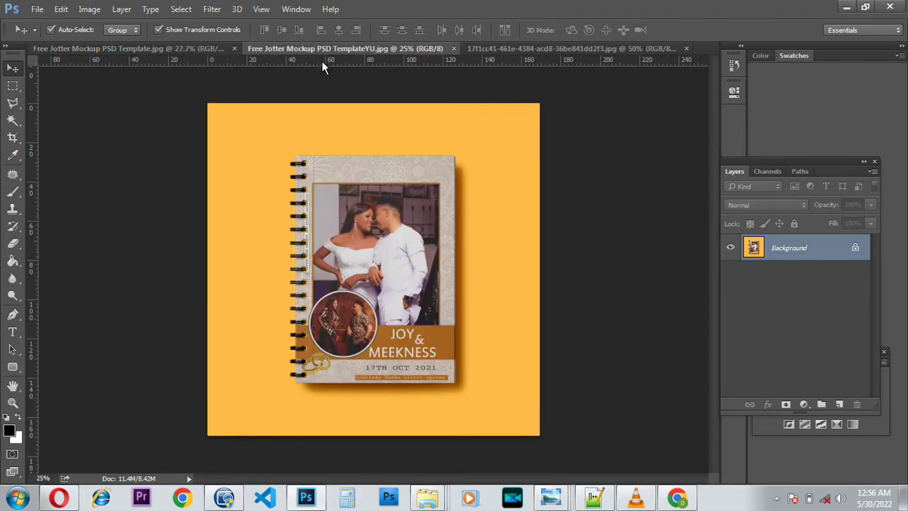
left_click(169, 47)
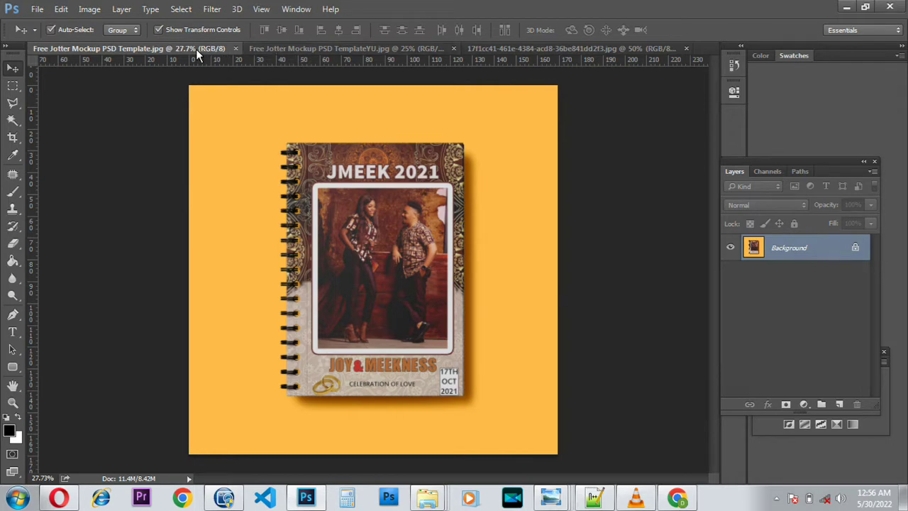
left_click(290, 49)
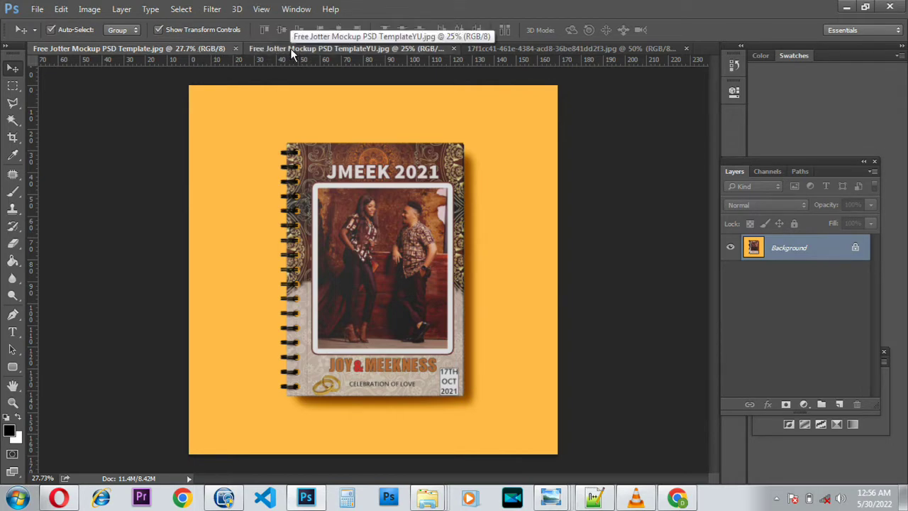
left_click(149, 52)
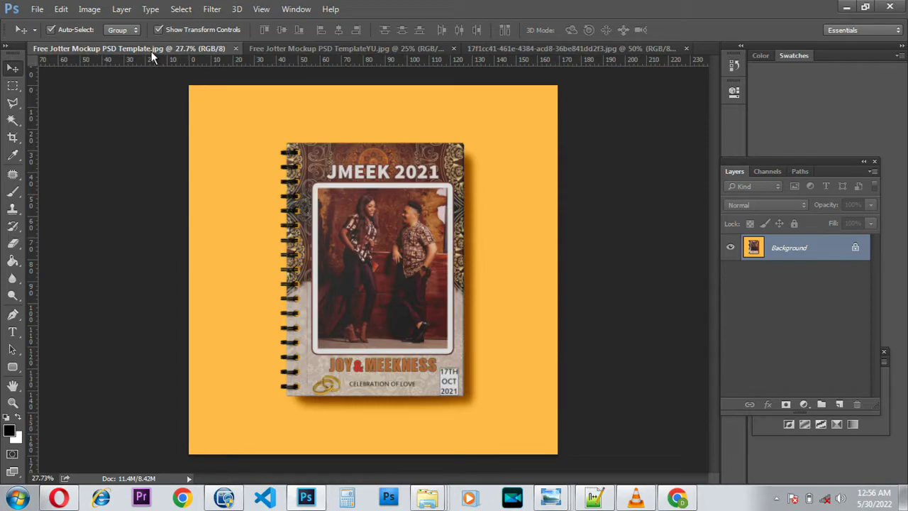
left_click(298, 50)
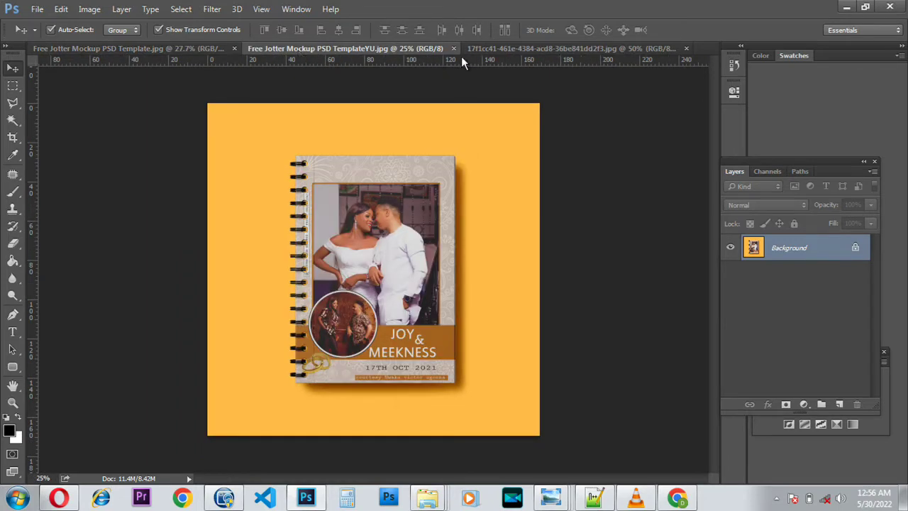
left_click(525, 48)
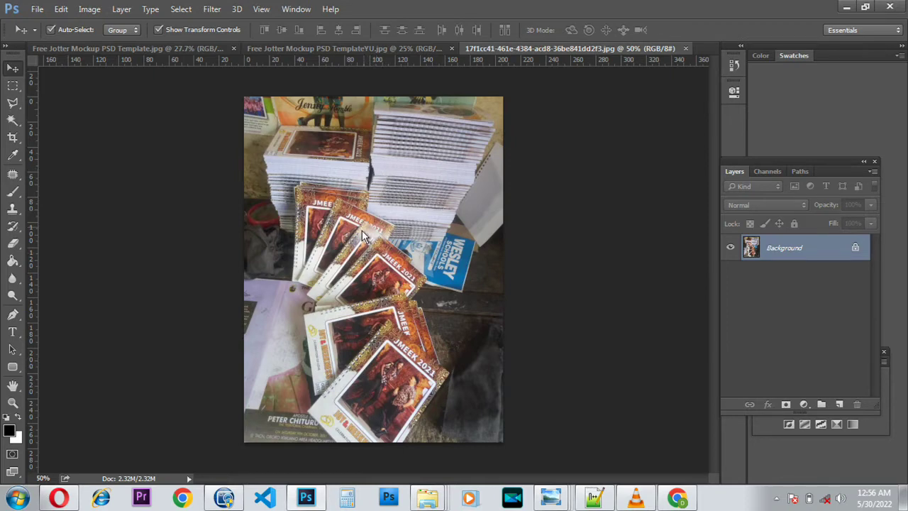
left_click(160, 48)
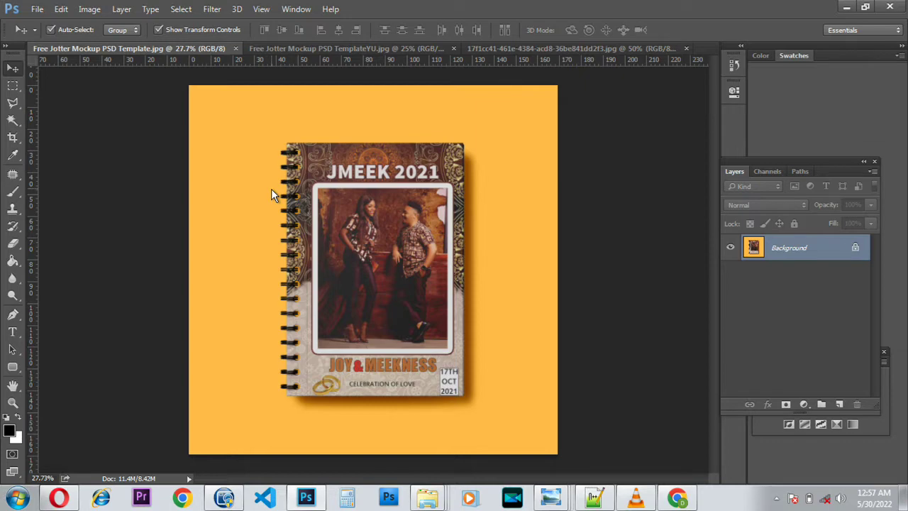
Close all three open documents, the two jotter mockups and the photo of the printed jotters
left_click(235, 49)
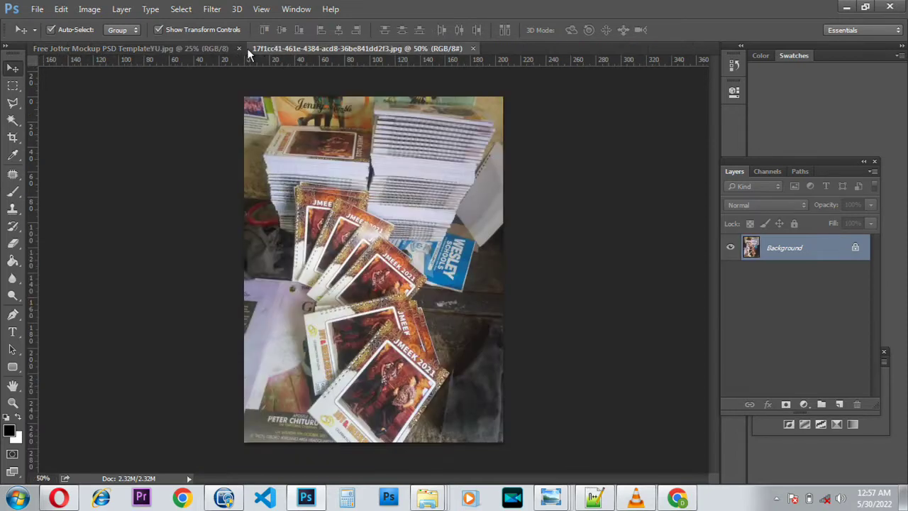
left_click(241, 49)
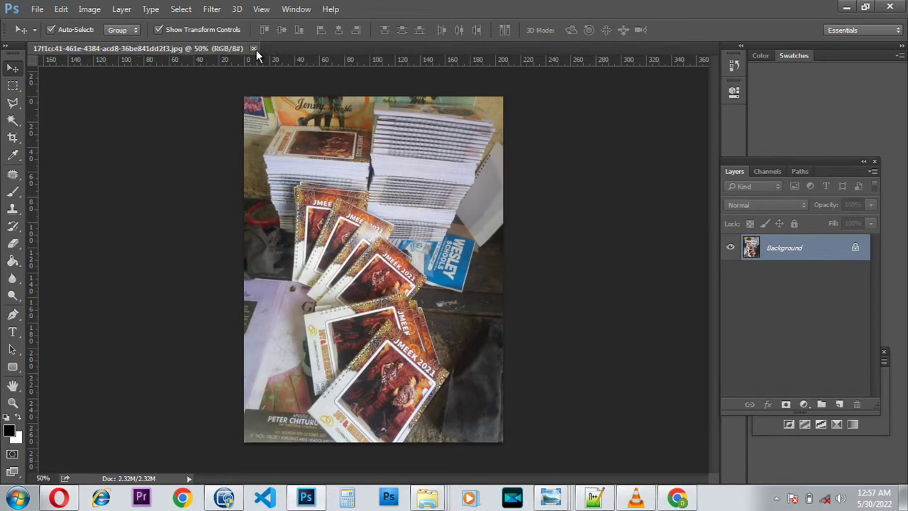
left_click(256, 48)
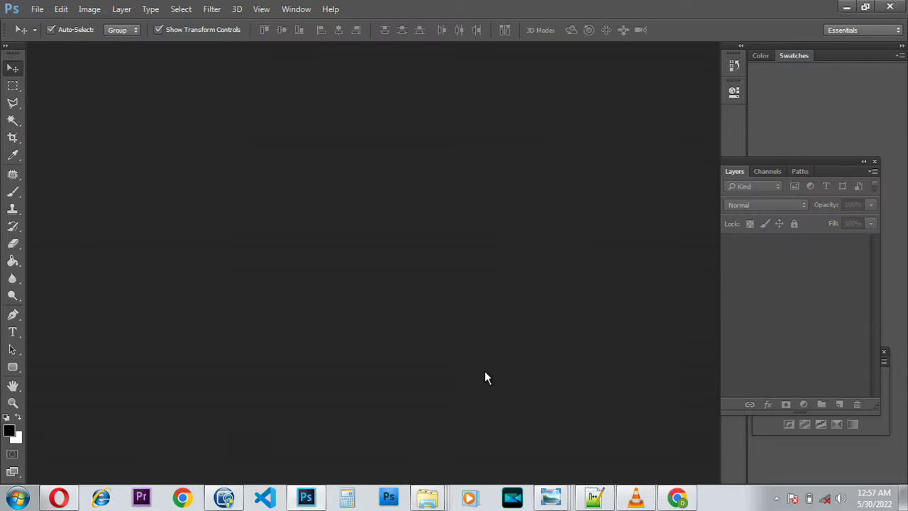
Switch to Windows Explorer and open the MEAK folder under Local Disk (D:), 2022 WORK, design, LESON ONE
mouse_move(432, 501)
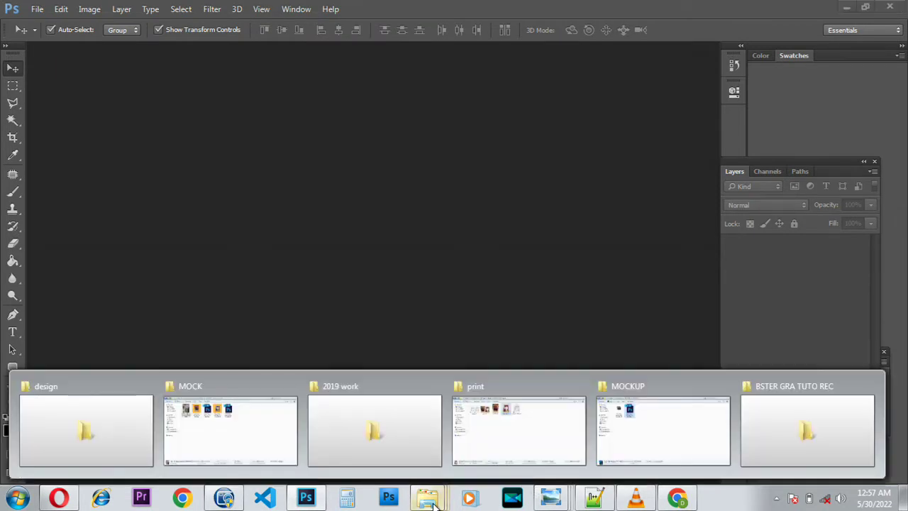
mouse_move(604, 448)
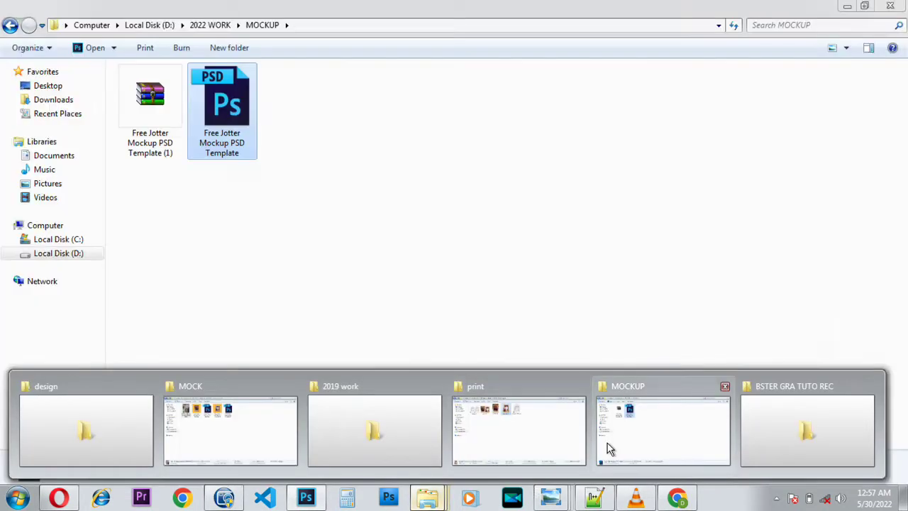
left_click(637, 424)
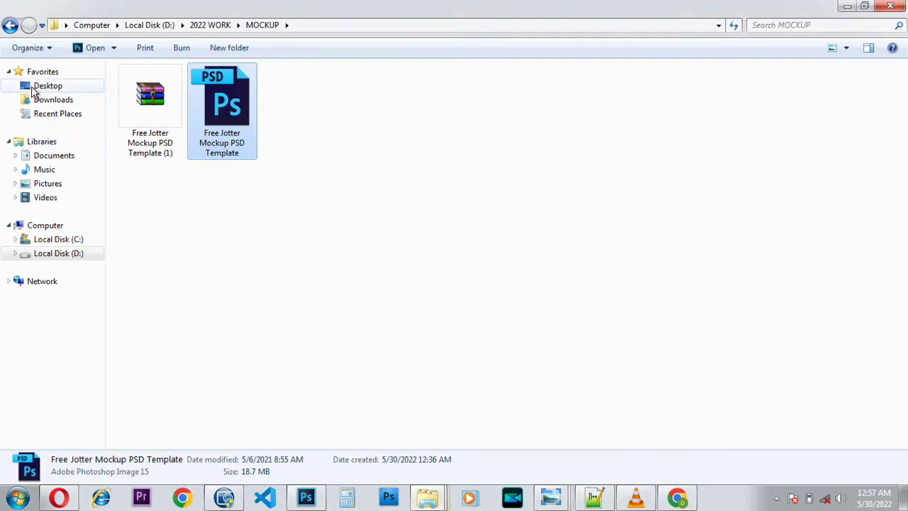
left_click(83, 256)
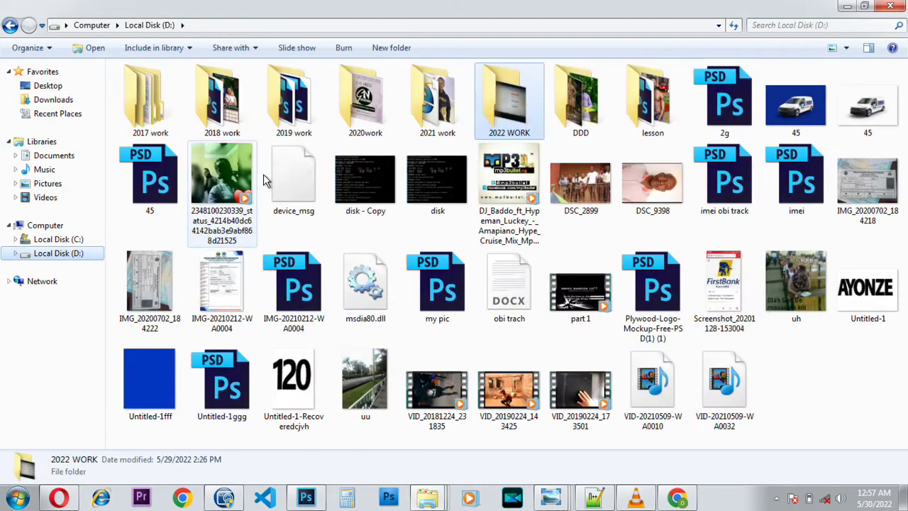
double_click(498, 106)
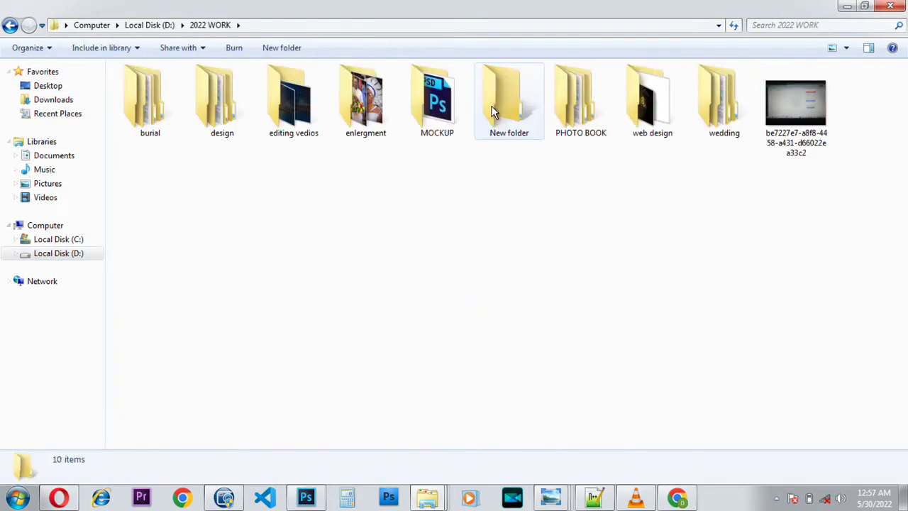
double_click(229, 125)
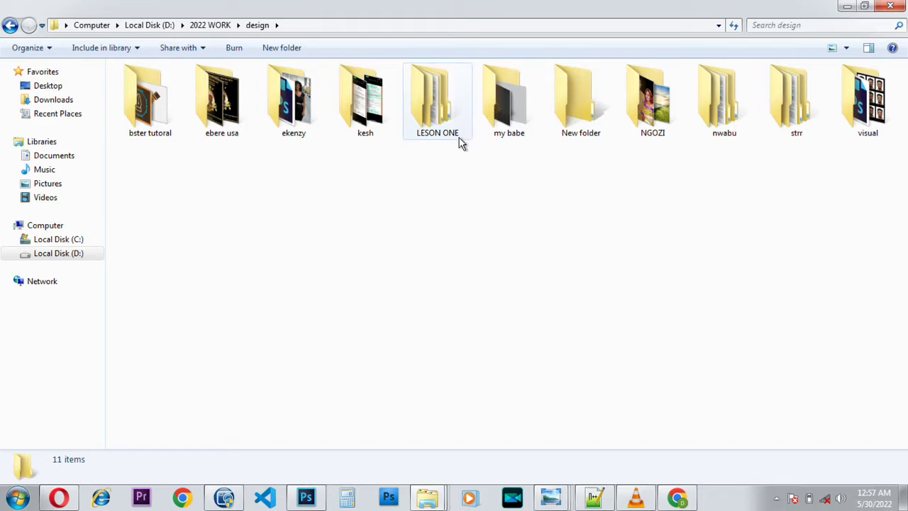
left_click(440, 122)
double_click(440, 122)
left_click(156, 90)
double_click(156, 89)
View the two couple photos in Windows Photo Viewer, examining the one in patterned shirts up close
left_click(296, 117)
double_click(296, 117)
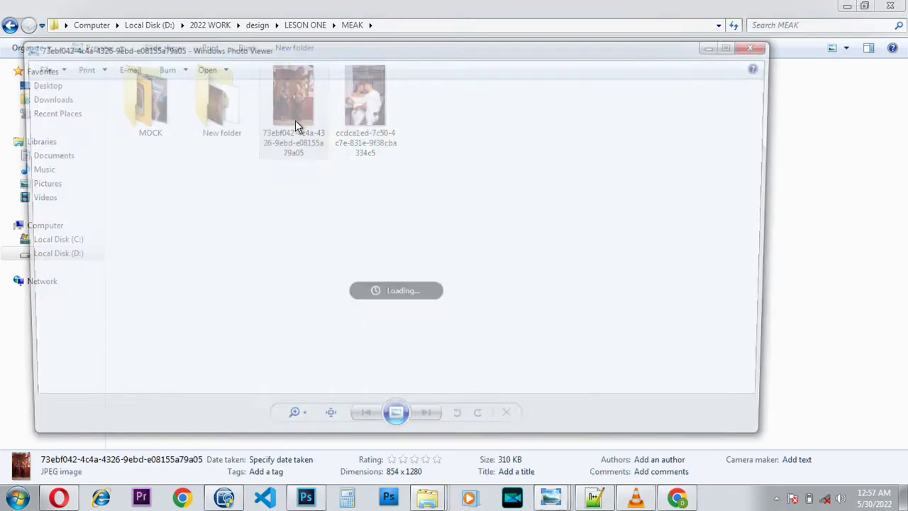
left_click(732, 44)
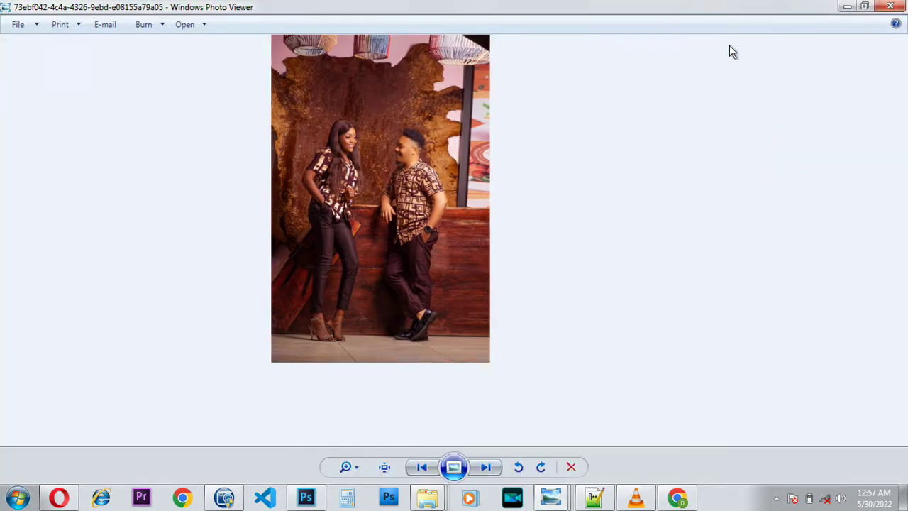
scroll(507, 207, "up", 3)
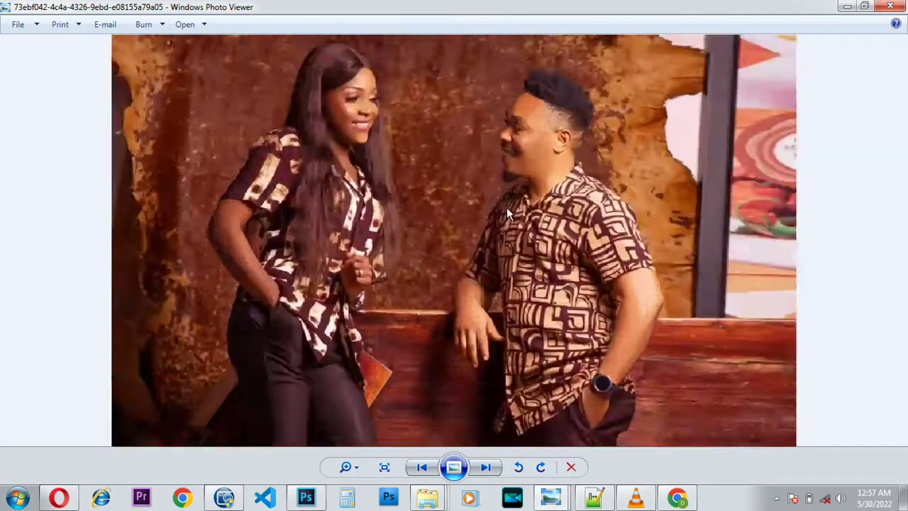
scroll(506, 207, "down", 3)
scroll(463, 222, "up", 3)
scroll(462, 223, "down", 3)
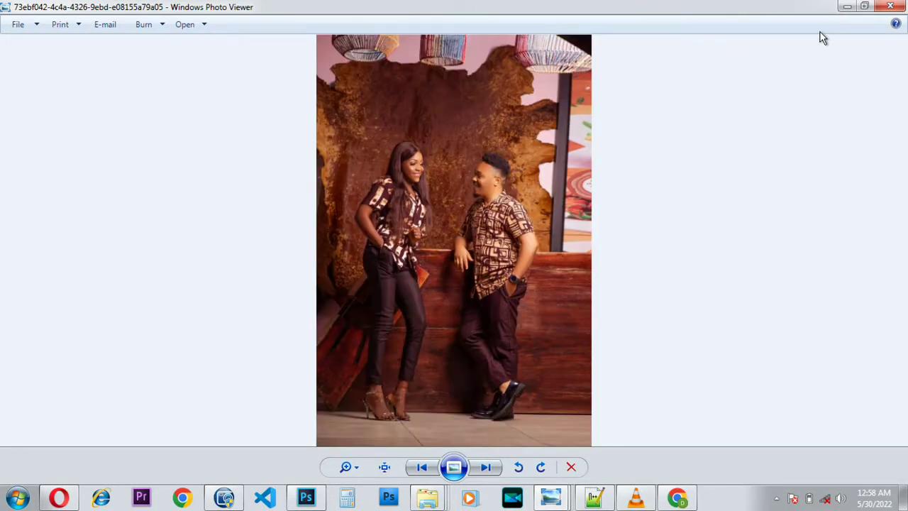
left_click(487, 470)
left_click(420, 469)
left_click(487, 468)
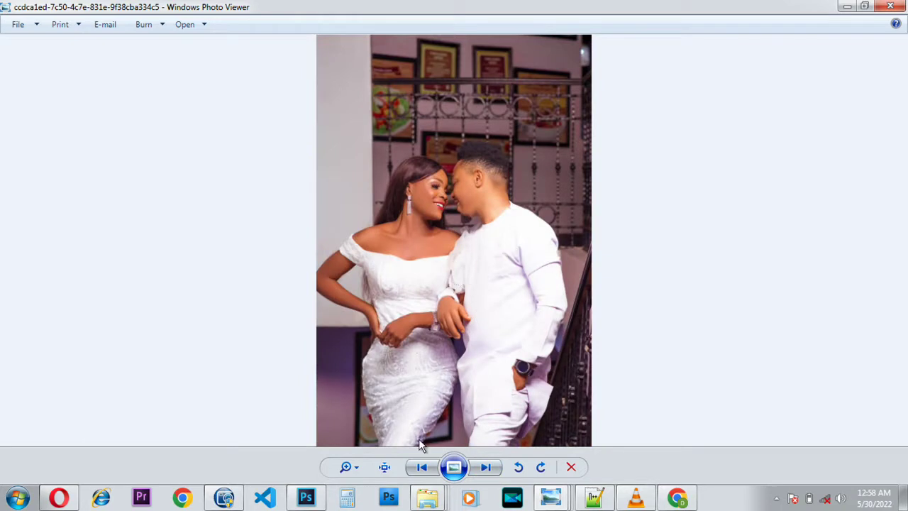
left_click(421, 467)
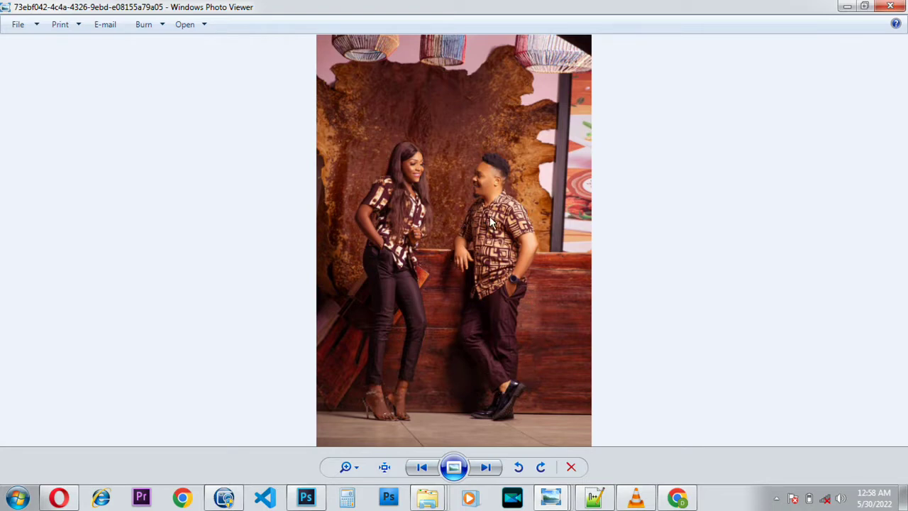
left_click(845, 7)
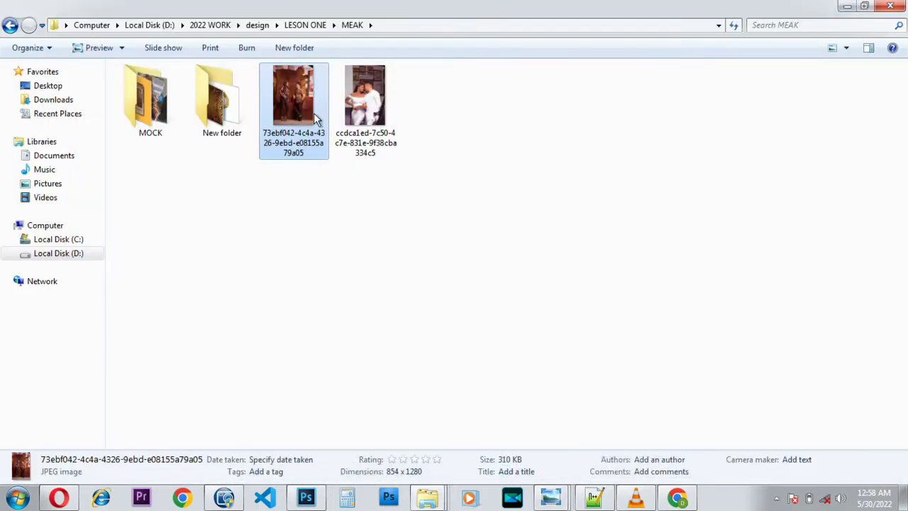
Open the photo of the couple in patterned shirts, 73ebf042-4c4a-4326-9ebd-e08155a79a05, in Photoshop
left_click_drag(299, 106, 312, 348)
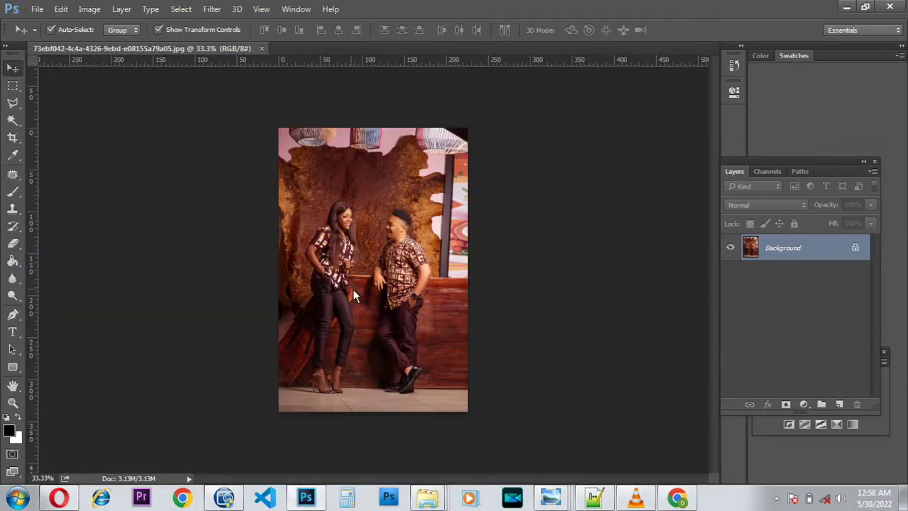
scroll(366, 294, "up", 3)
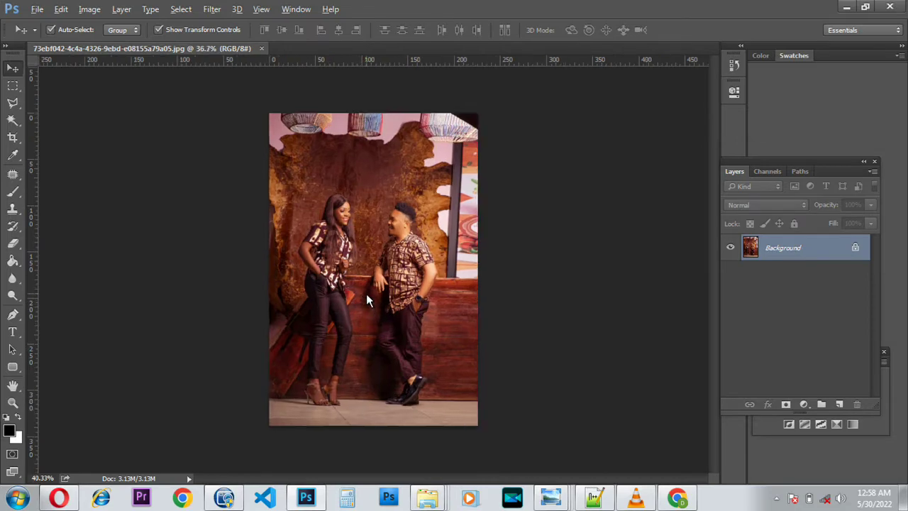
scroll(358, 267, "down", 3)
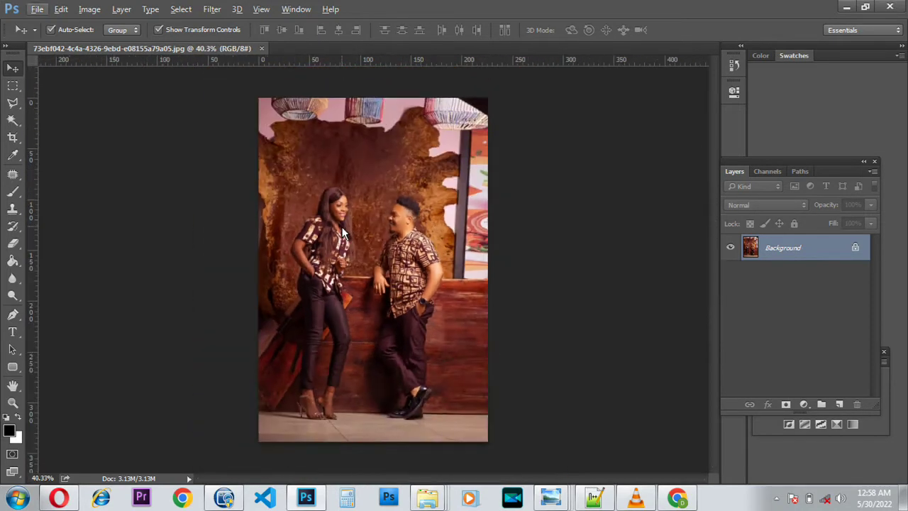
scroll(342, 242, "down", 1)
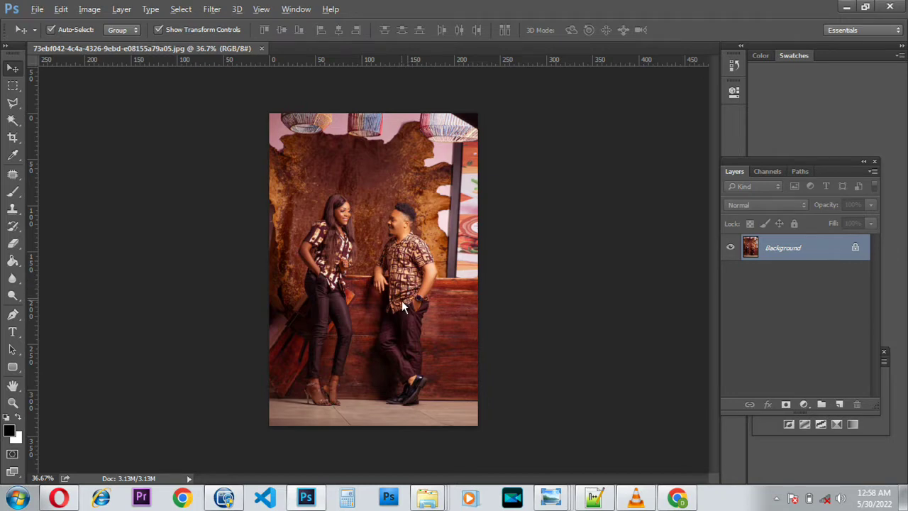
scroll(402, 300, "up", 1)
key("alt")
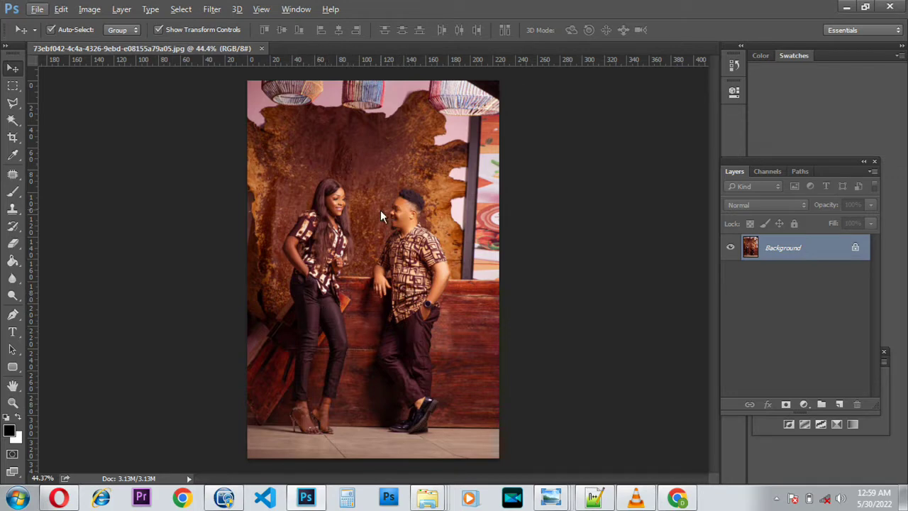
Preview the photo of the couple in white, ccdca1ed-7c50-4c7e-831e-9f38cba334c5, from the MEAK folder and return to Photoshop
left_click(845, 9)
double_click(372, 98)
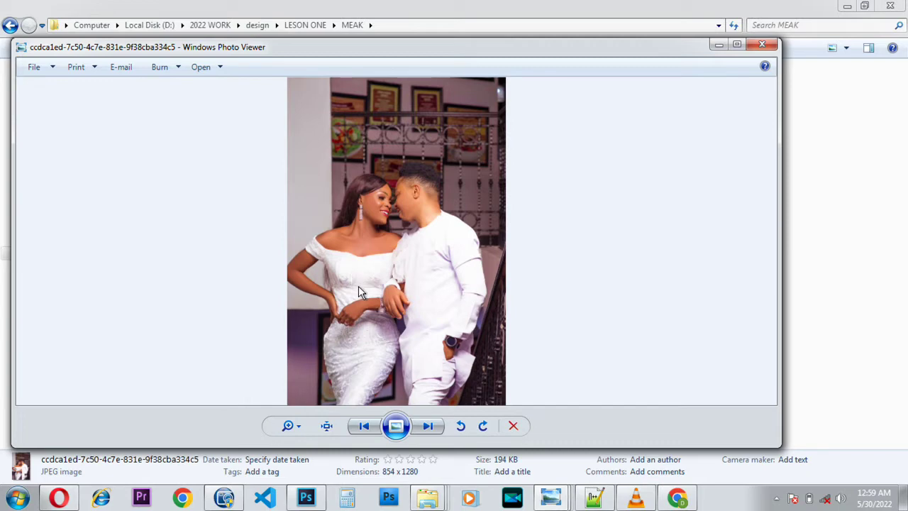
left_click(763, 45)
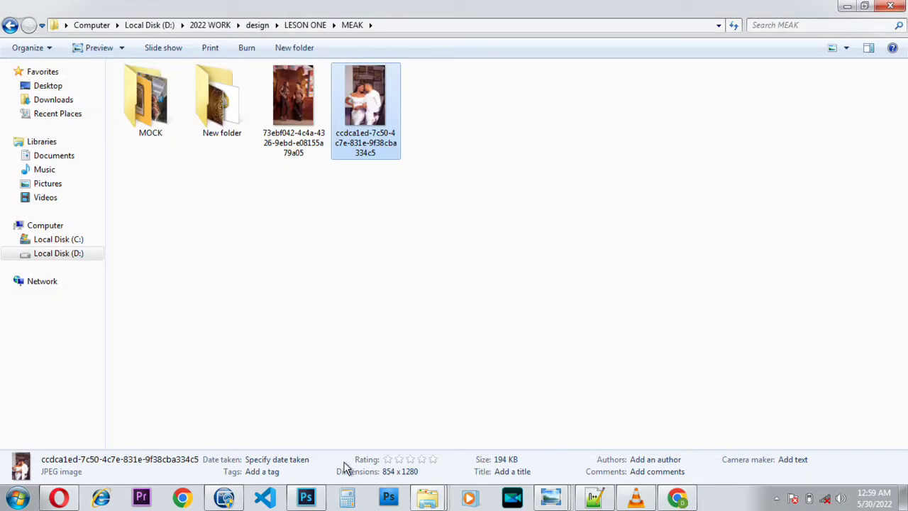
left_click(308, 500)
left_click(308, 499)
left_click(308, 500)
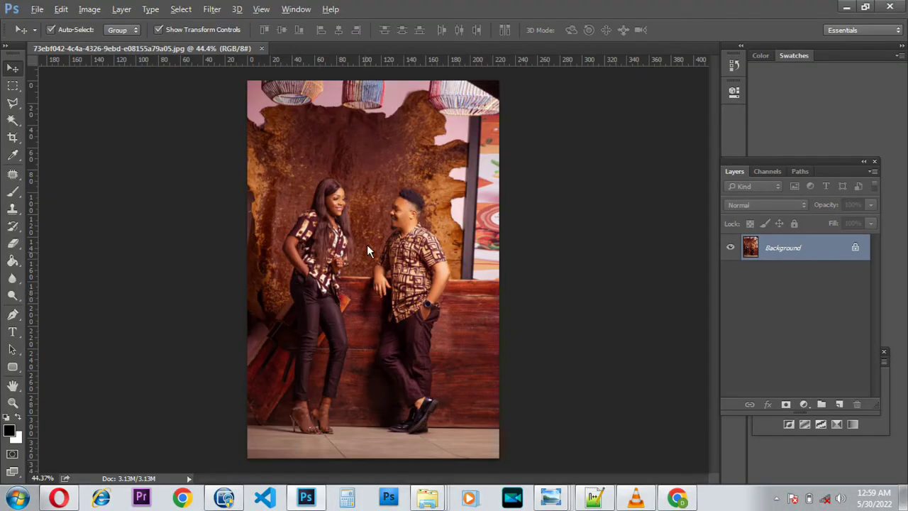
scroll(379, 217, "up", 5)
scroll(376, 224, "down", 5)
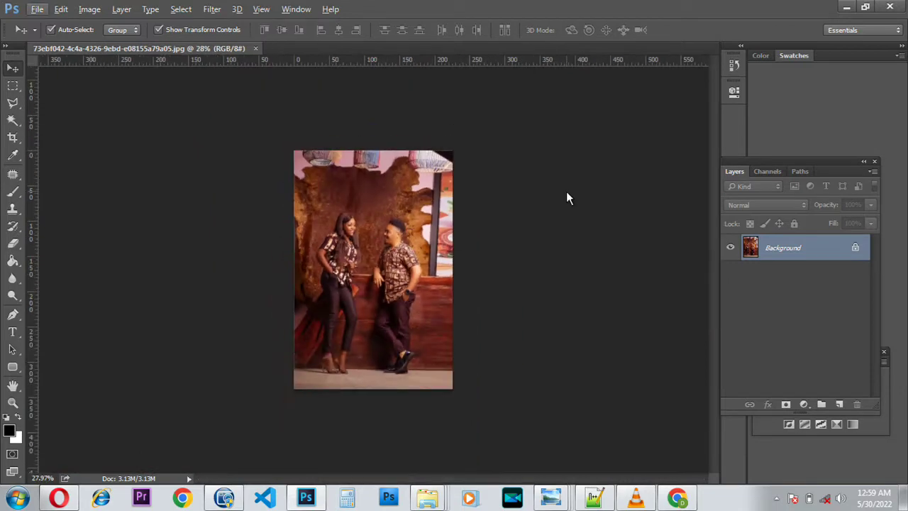
scroll(366, 266, "up", 3)
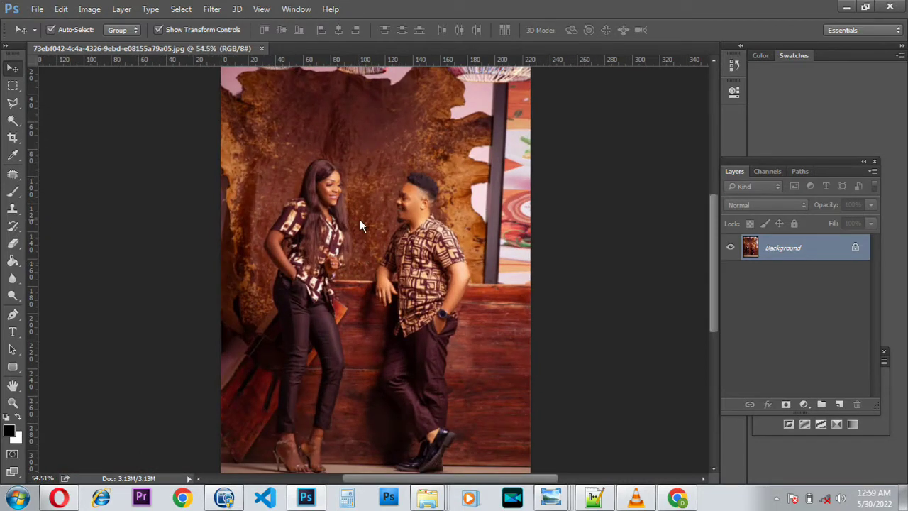
scroll(360, 224, "down", 3)
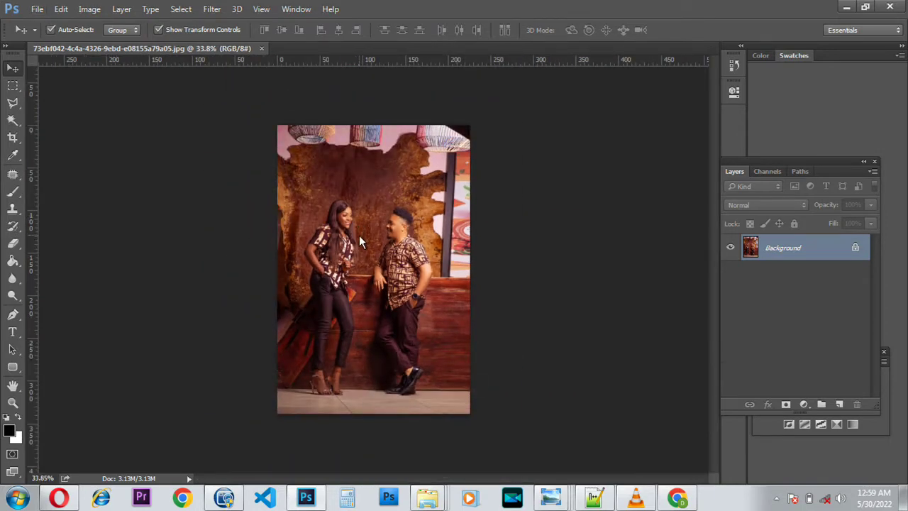
scroll(361, 224, "up", 2)
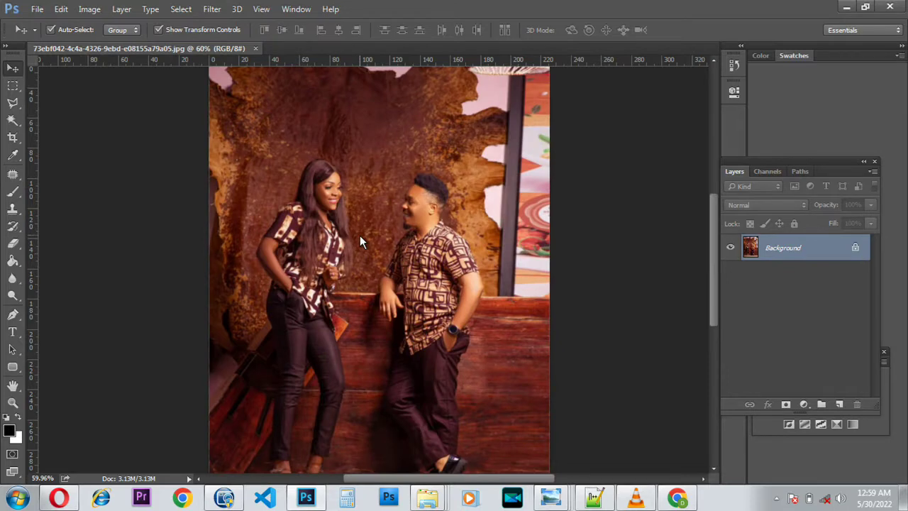
Switch to Windows Explorer, open New folder inside MEAK, and preview the two brown pattern backgrounds and the gold rings image
scroll(360, 235, "down", 3)
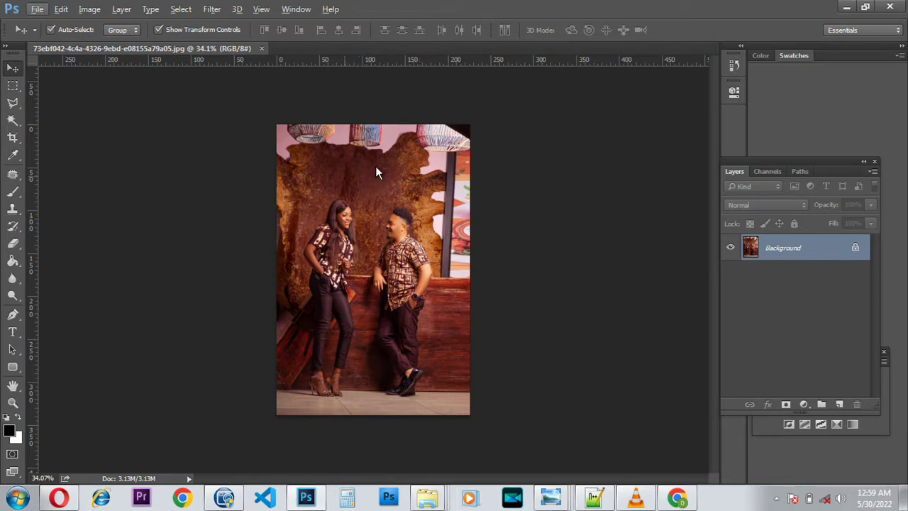
left_click(846, 7)
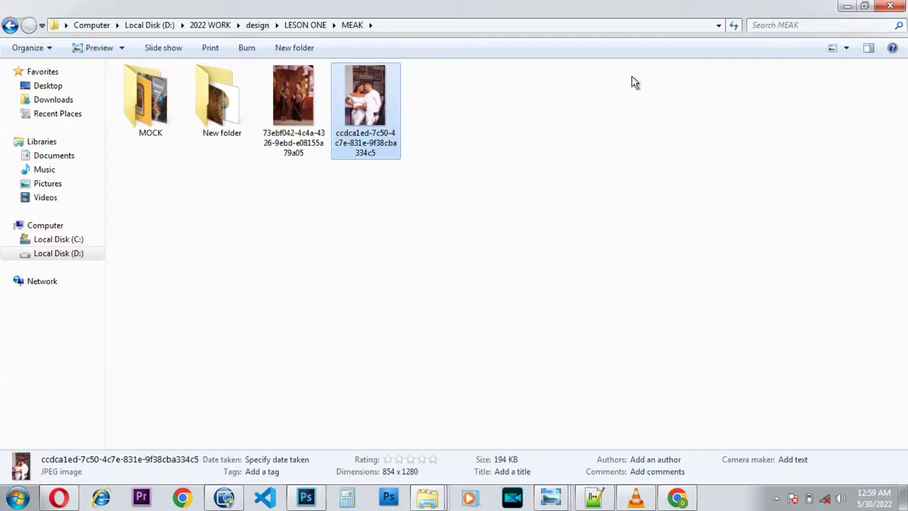
double_click(220, 116)
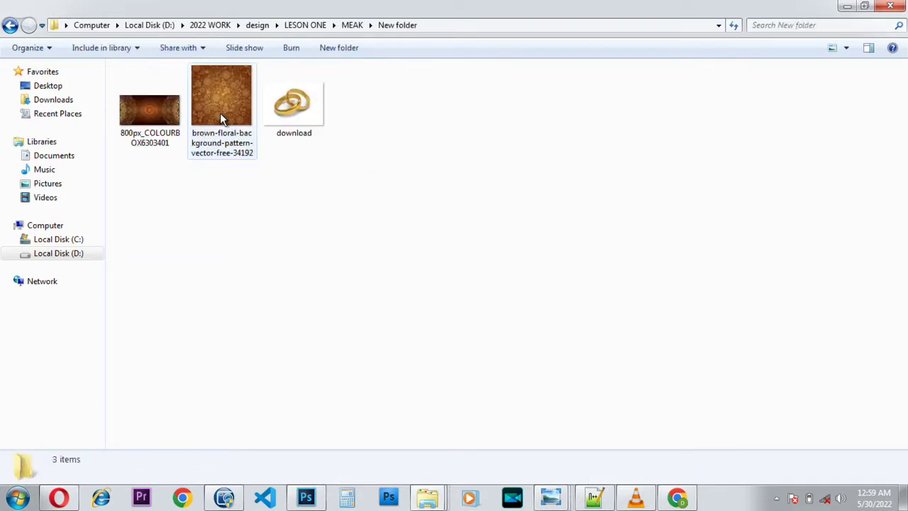
left_click(220, 112)
double_click(168, 125)
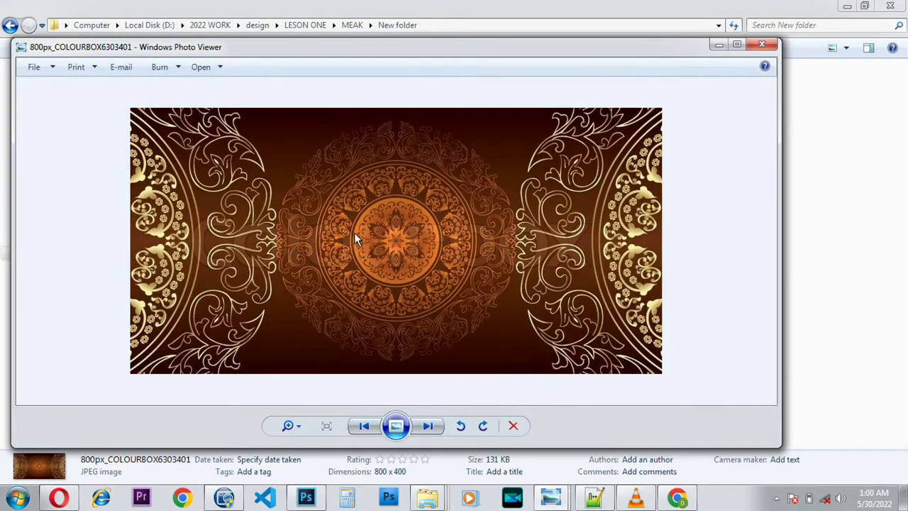
key("Right")
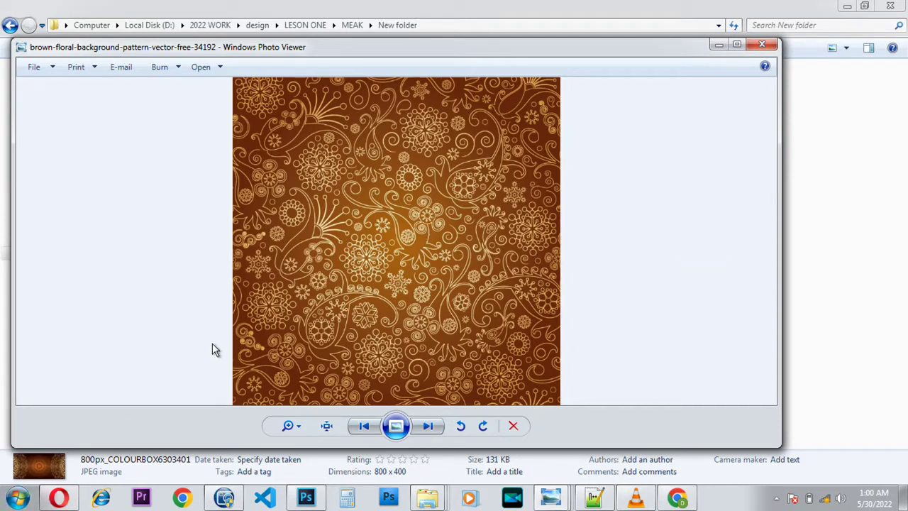
key("Right")
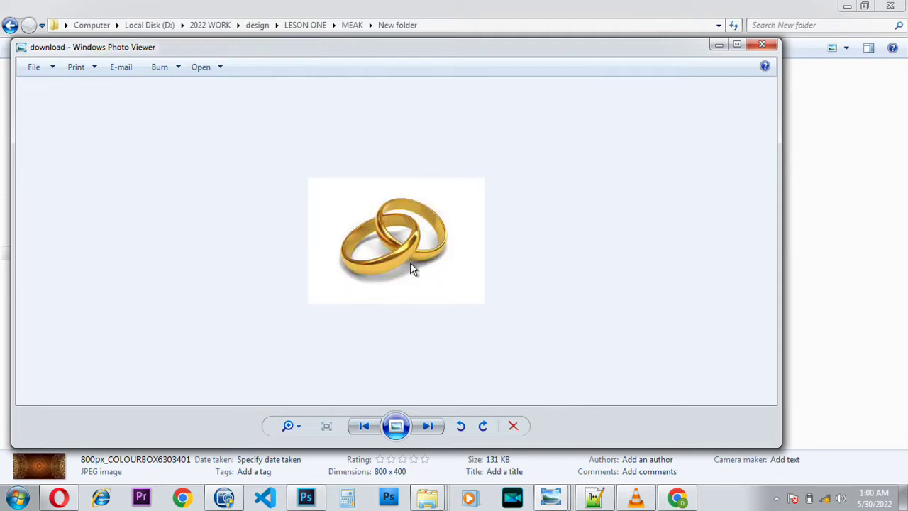
scroll(389, 217, "up", 2)
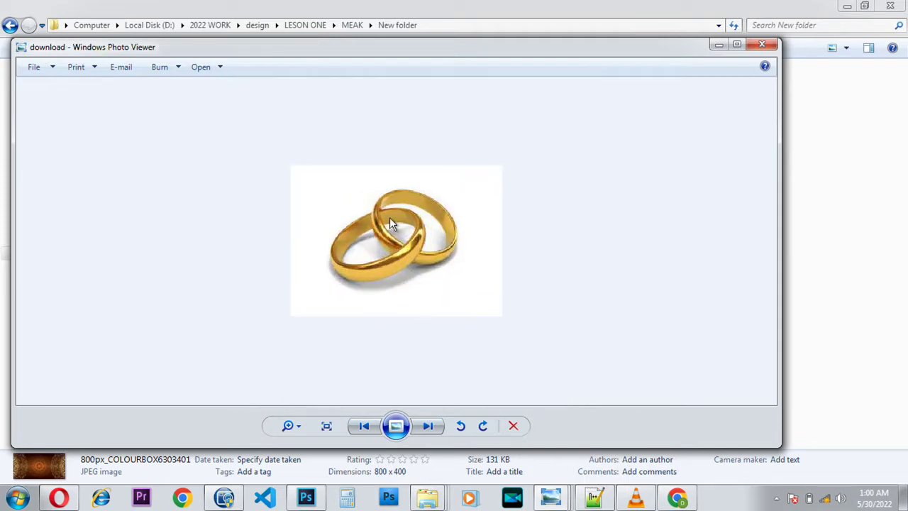
scroll(390, 217, "down", 2)
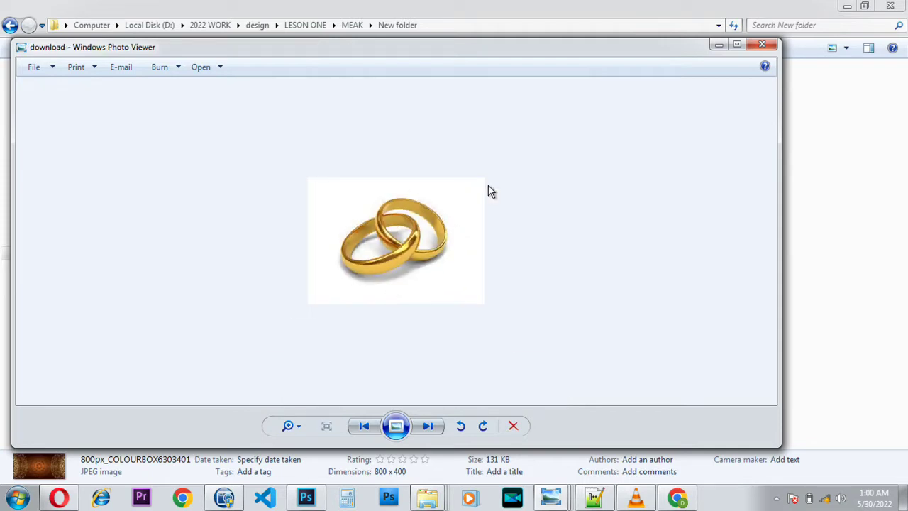
left_click(763, 46)
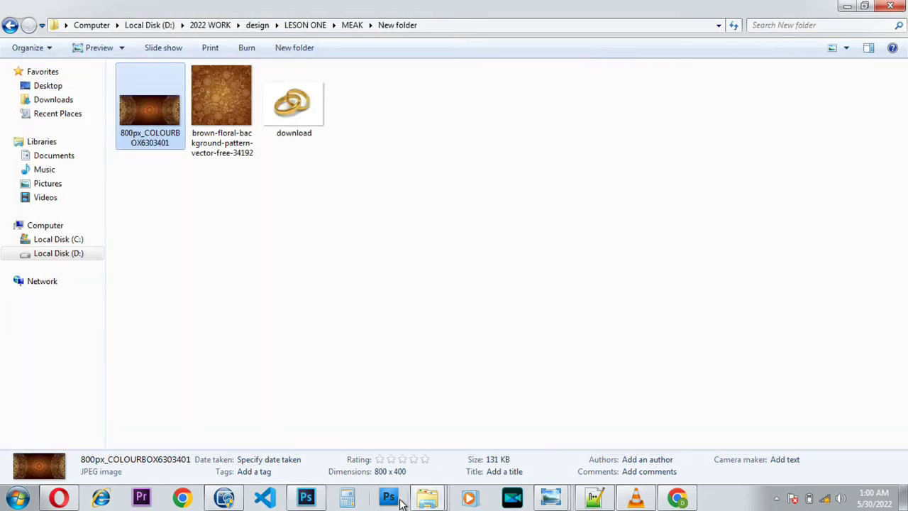
Switch to Photoshop and set up a new document using the International Paper preset at A5 size
left_click(308, 501)
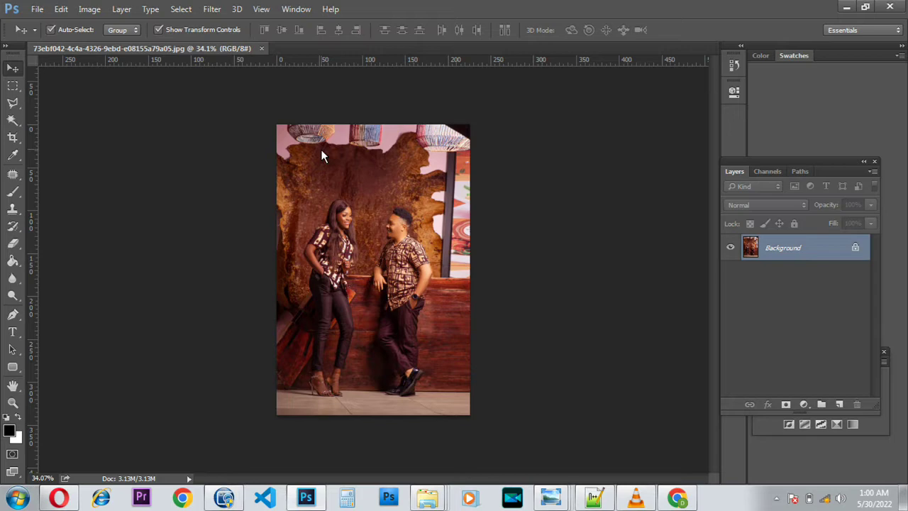
key("ctrl+n")
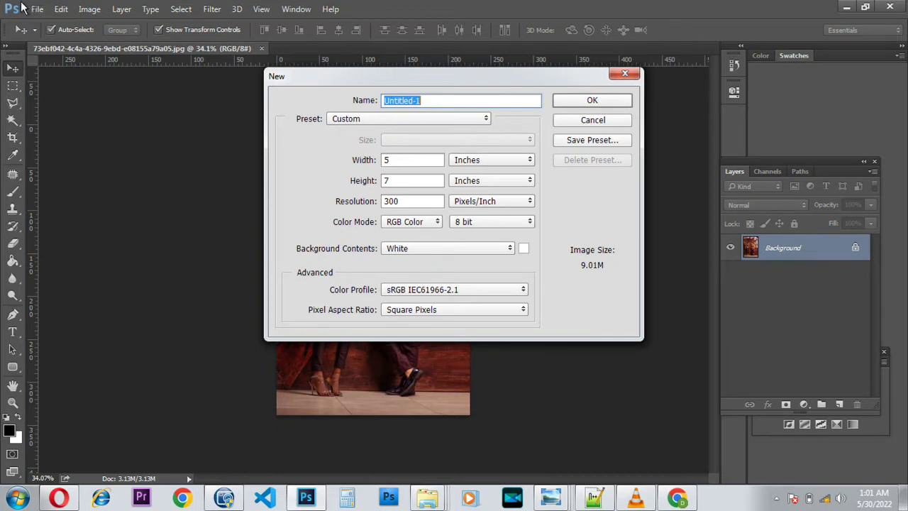
left_click(472, 119)
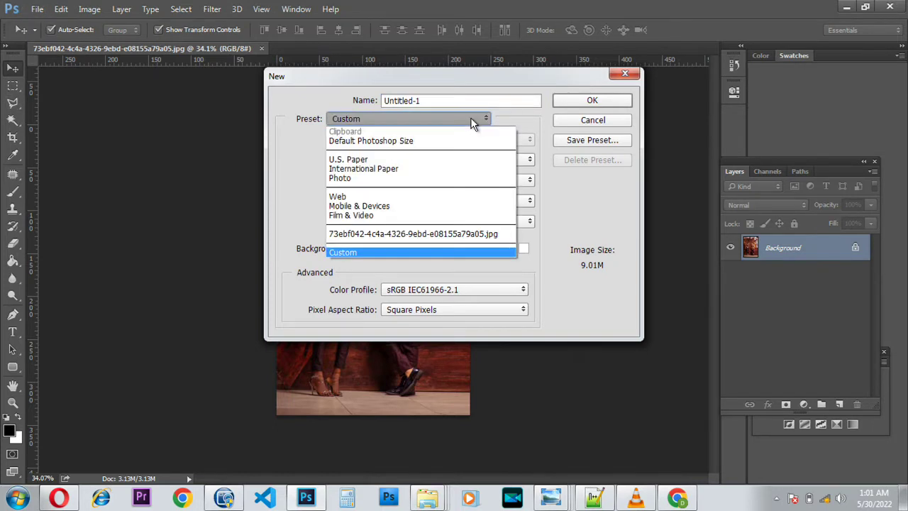
left_click(460, 169)
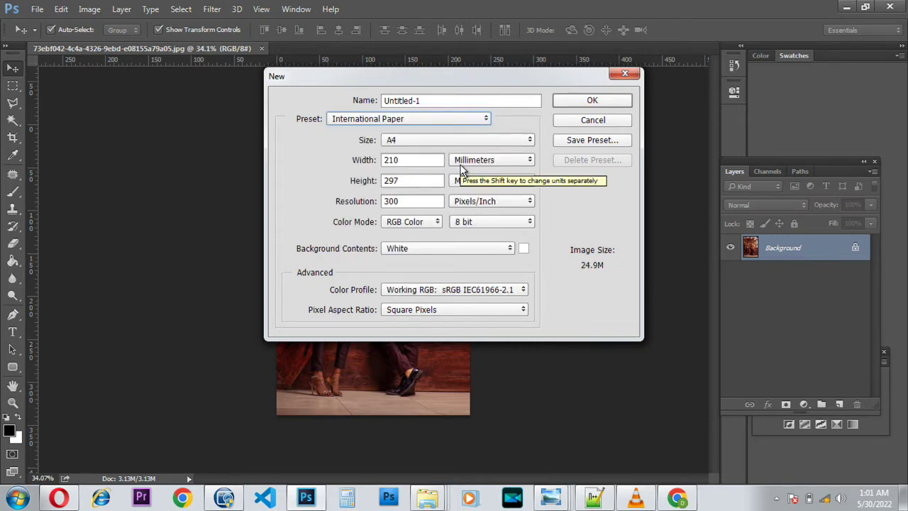
left_click(529, 141)
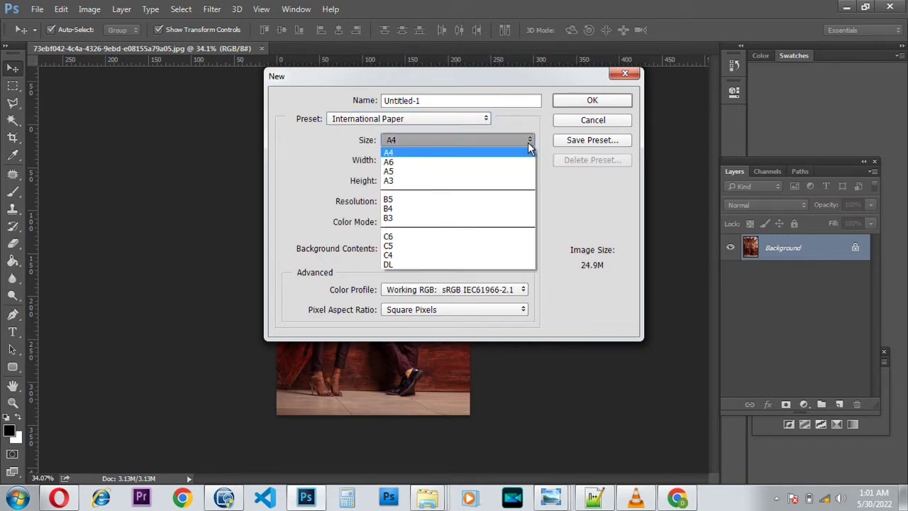
left_click(488, 172)
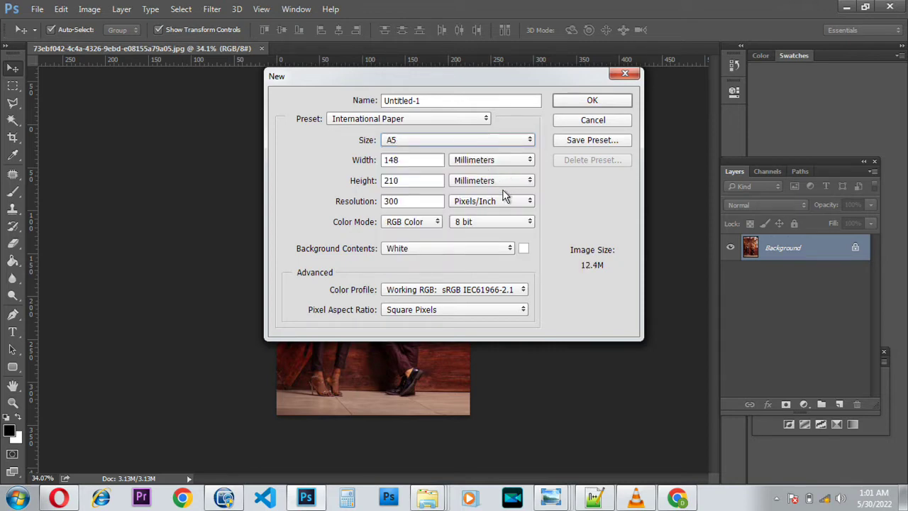
Create the A5 document with its dimensions in inches at 300 pixels/inch, and close the couple's photo
left_click(527, 159)
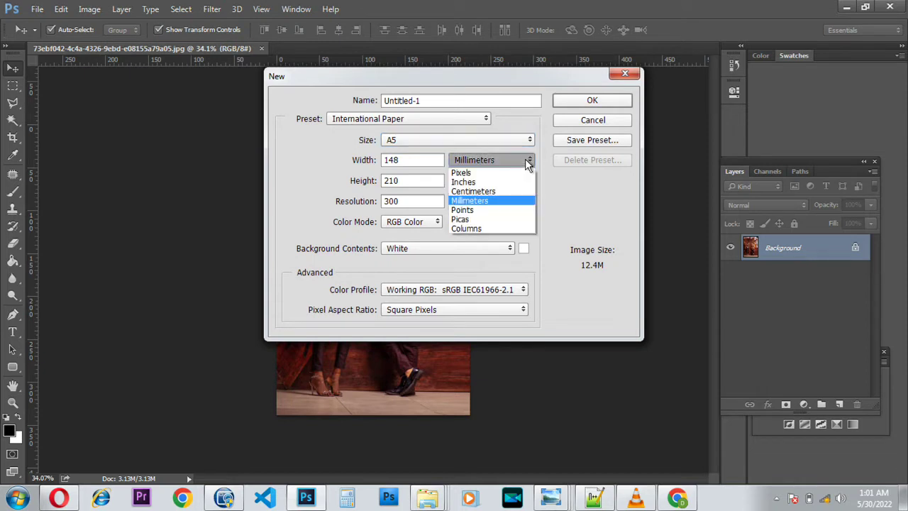
left_click(516, 183)
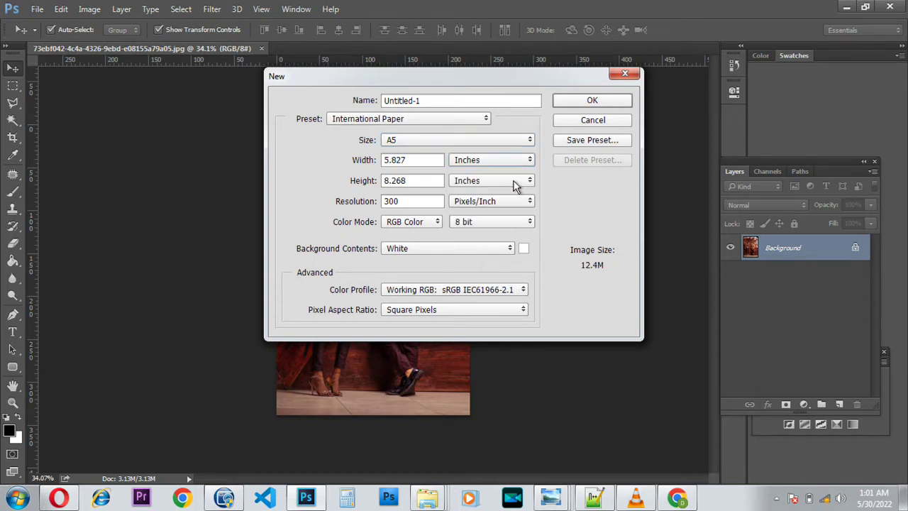
left_click(534, 184)
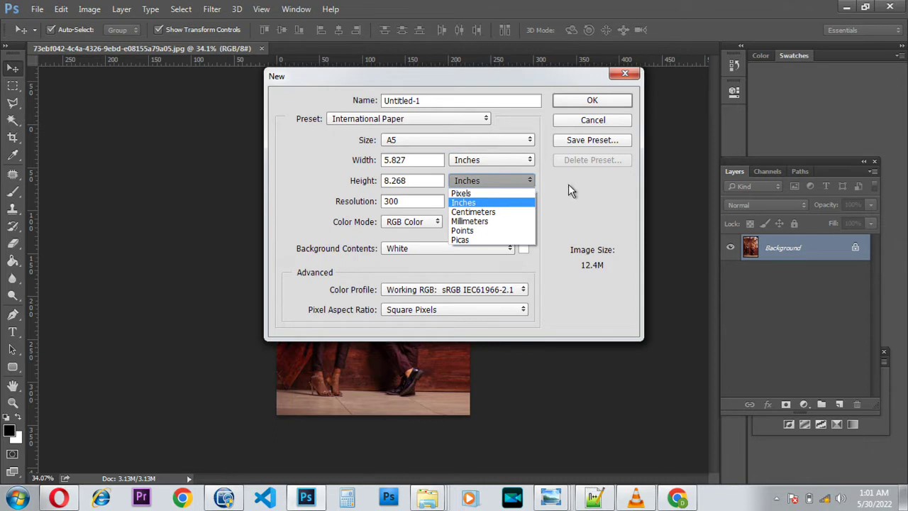
left_click(568, 184)
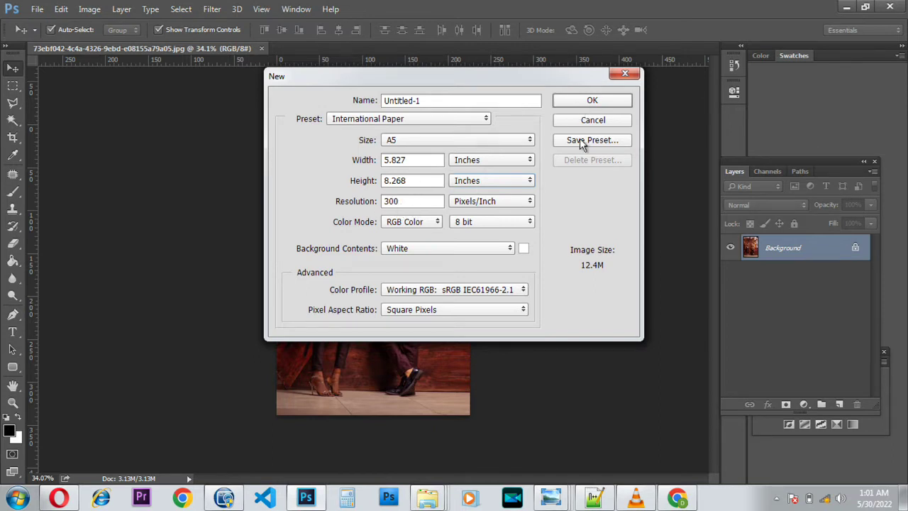
left_click(599, 102)
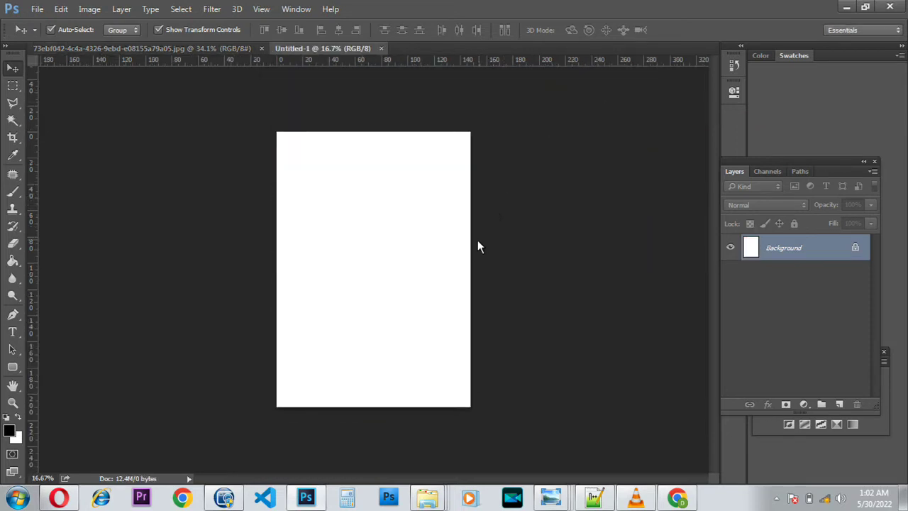
scroll(471, 254, "up", 3)
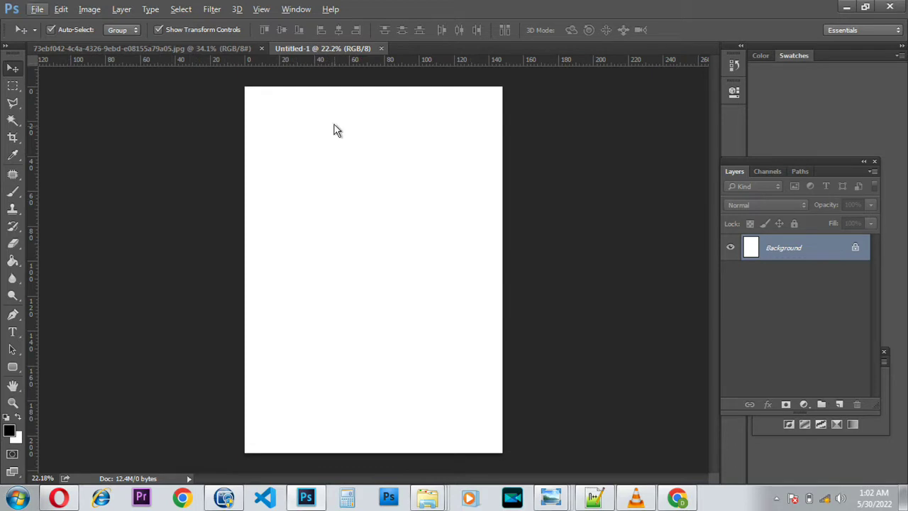
left_click(261, 48)
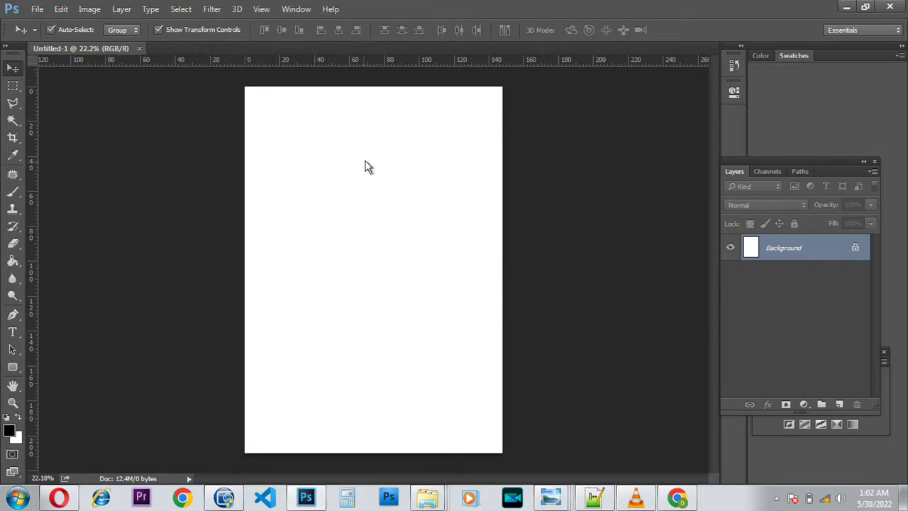
Open 800px_COLOURBOX6303401 from Windows Explorer in Photoshop, copy it into the blank A5 document, and close the source image
left_click(845, 8)
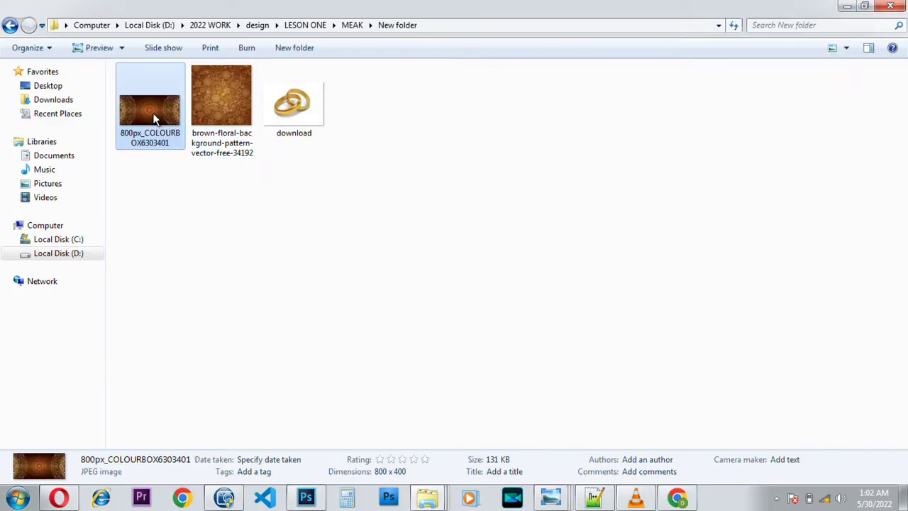
left_click_drag(154, 119, 386, 47)
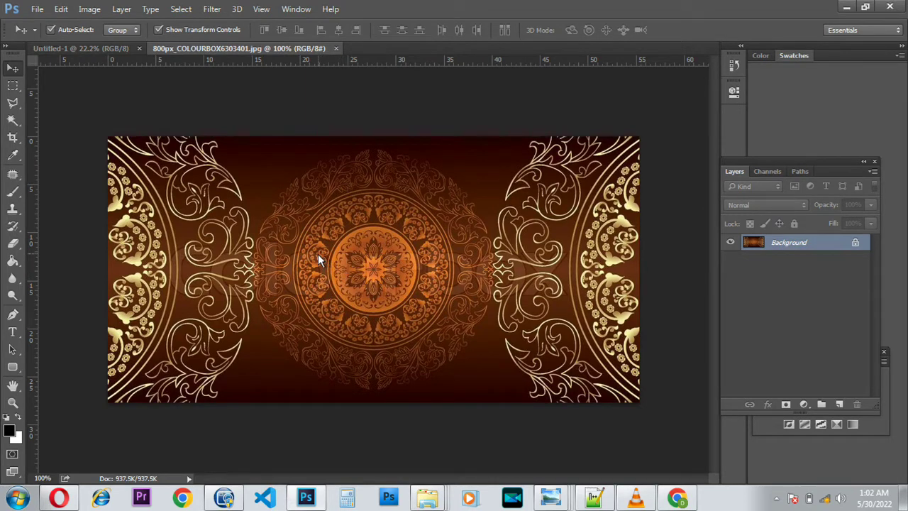
left_click_drag(299, 257, 303, 124)
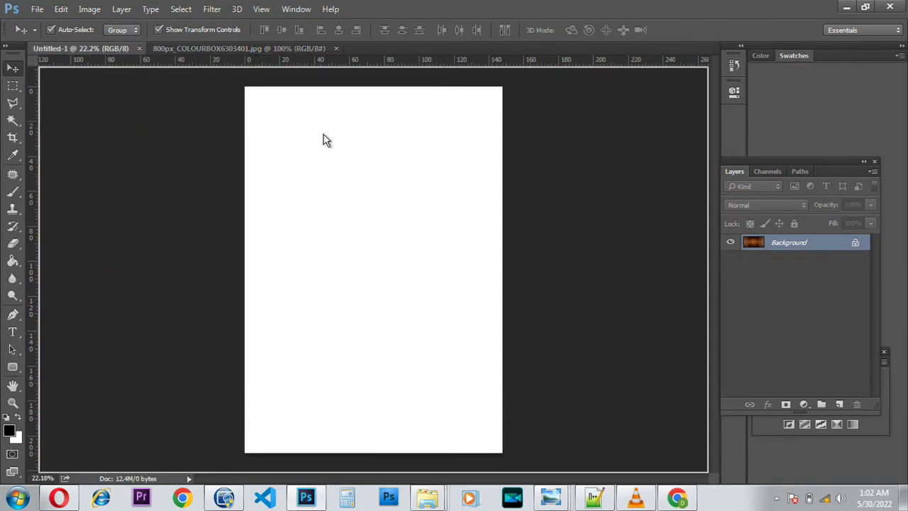
left_click_drag(325, 133, 326, 133)
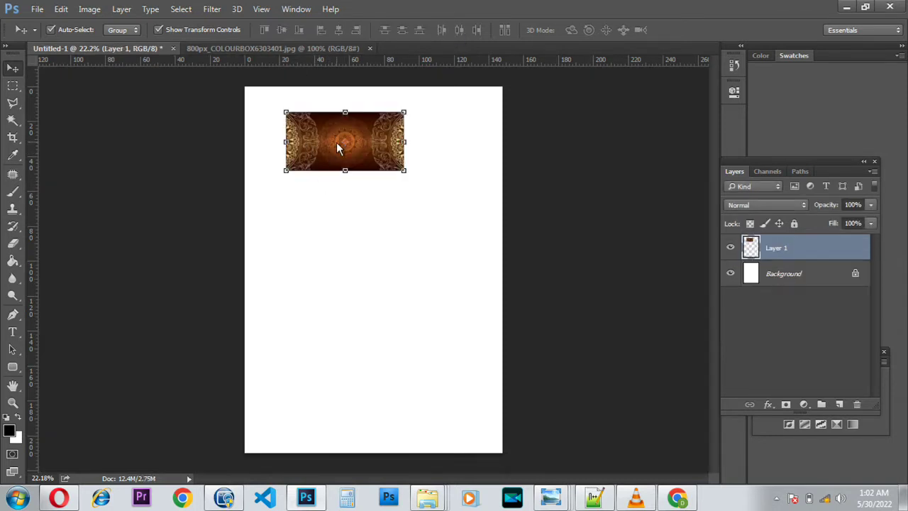
left_click(299, 51)
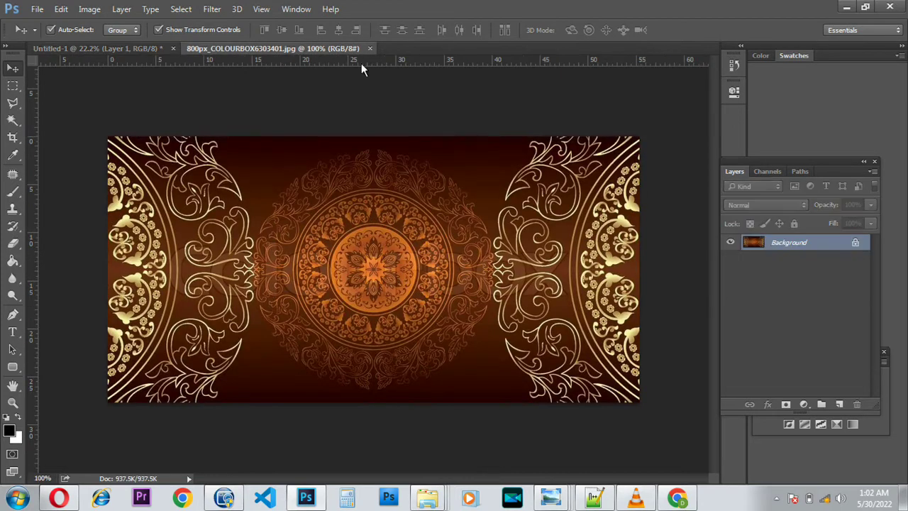
left_click(371, 49)
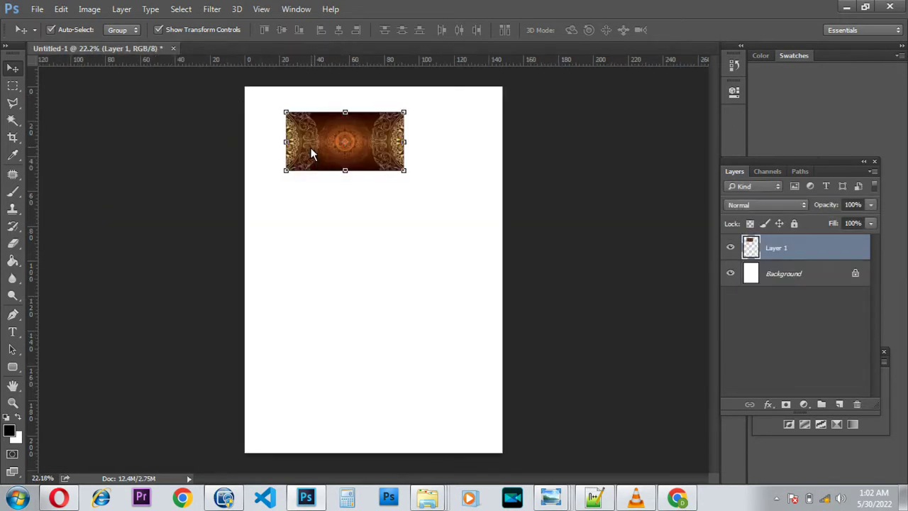
Align the mandala pattern with the page's top edge, scaling it to about 226% and shifting it left to span the full page width
left_click_drag(311, 154, 267, 129)
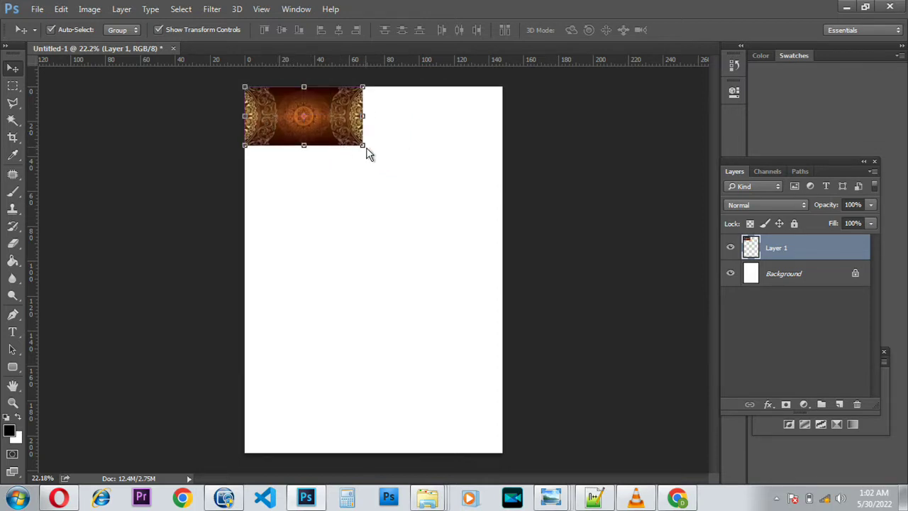
left_click_drag(364, 147, 499, 257)
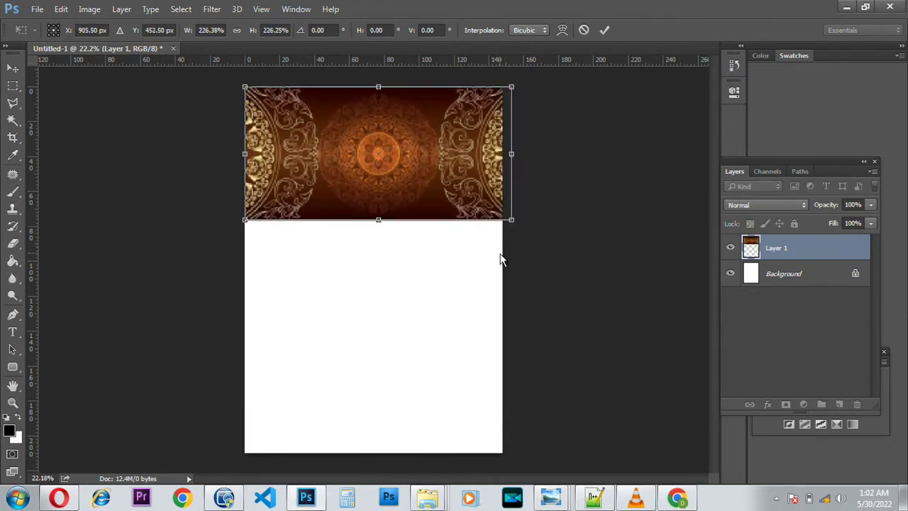
key("Left")
key("Left")
key("Left")
key("Left")
key("Left")
key("Left")
key("Left")
key("Left")
key("Left")
key("Left")
key("Left")
key("Left")
key("Left")
key("Left")
key("Left")
key("Left")
key("Left")
key("Left")
key("Left")
key("Left")
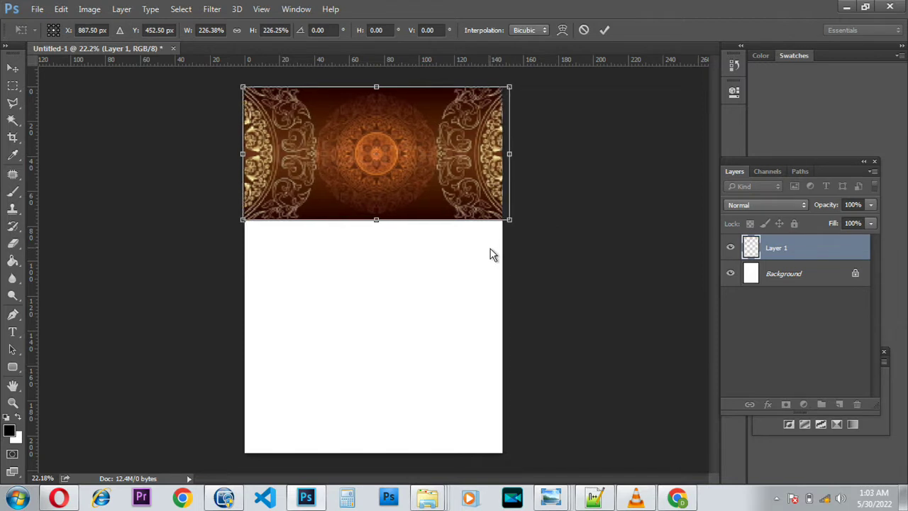
key("Left")
key("Left")
key("Left")
key("Left")
key("Left")
key("Left")
key("Left")
key("Left")
key("Left")
key("Left")
key("Left")
key("Left")
key("Left")
key("Left")
key("Left")
key("Left")
key("Left")
key("Left")
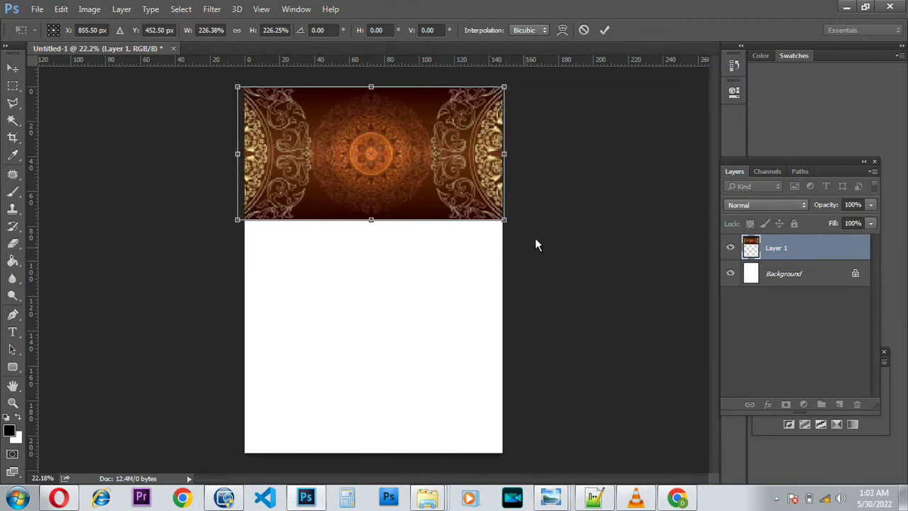
left_click(605, 31)
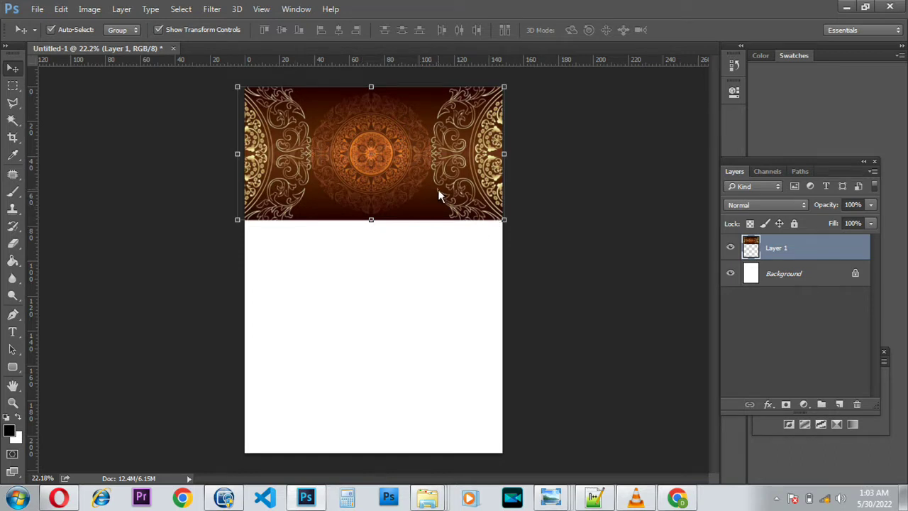
Nudge the mandala pattern slightly right to centre it across the page, and duplicate its layer
key("Right")
key("Right")
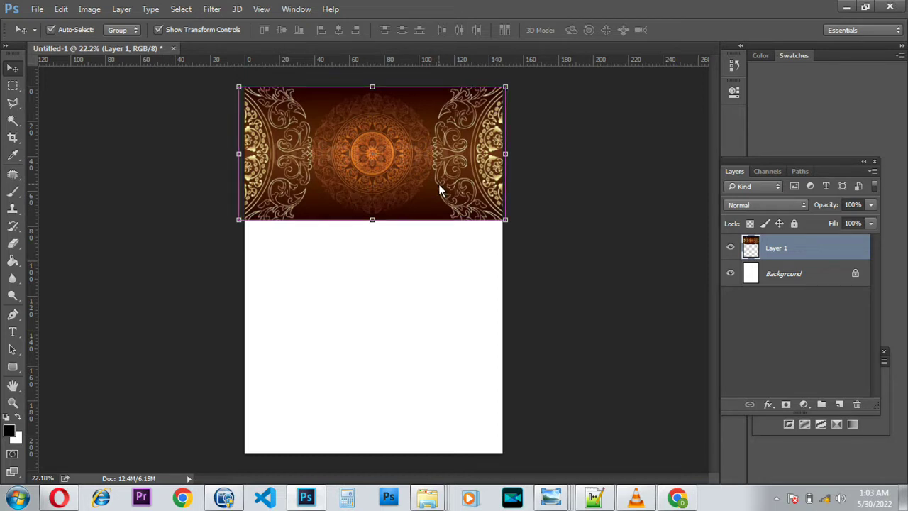
key("ctrl+j")
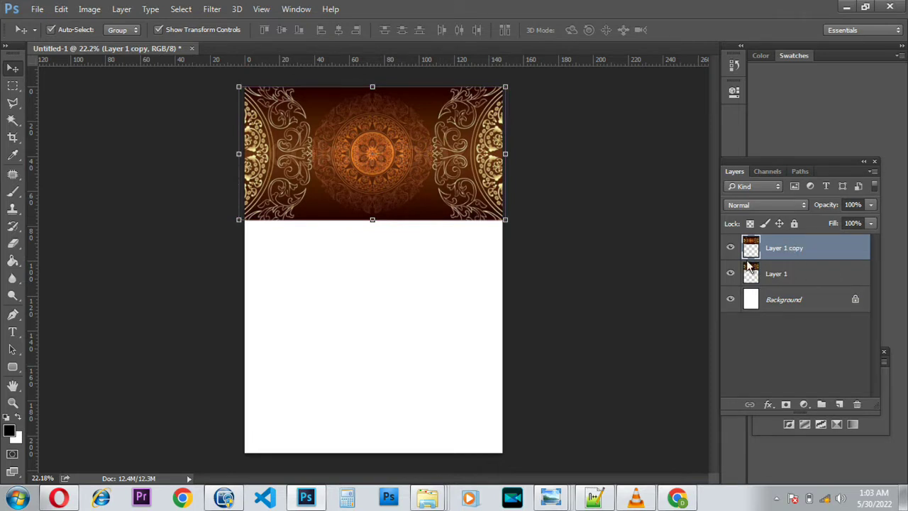
left_click_drag(391, 160, 418, 299)
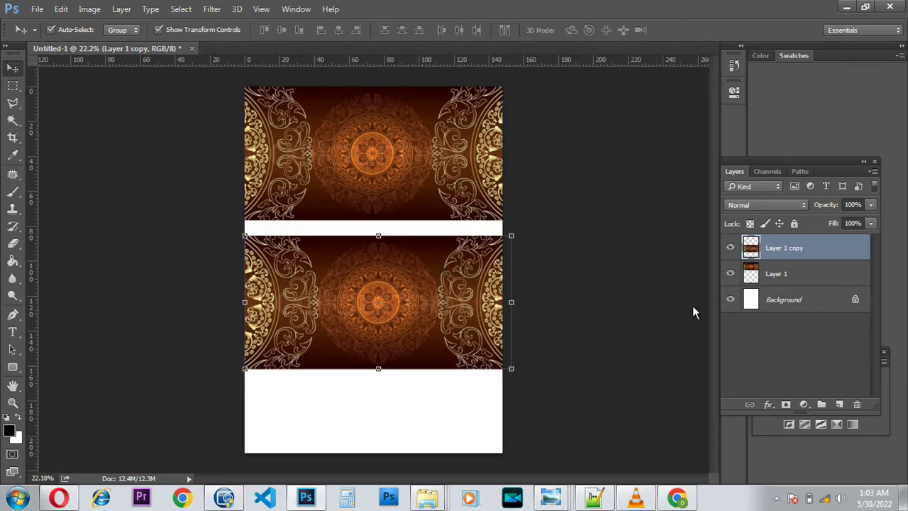
left_click_drag(409, 301, 416, 286)
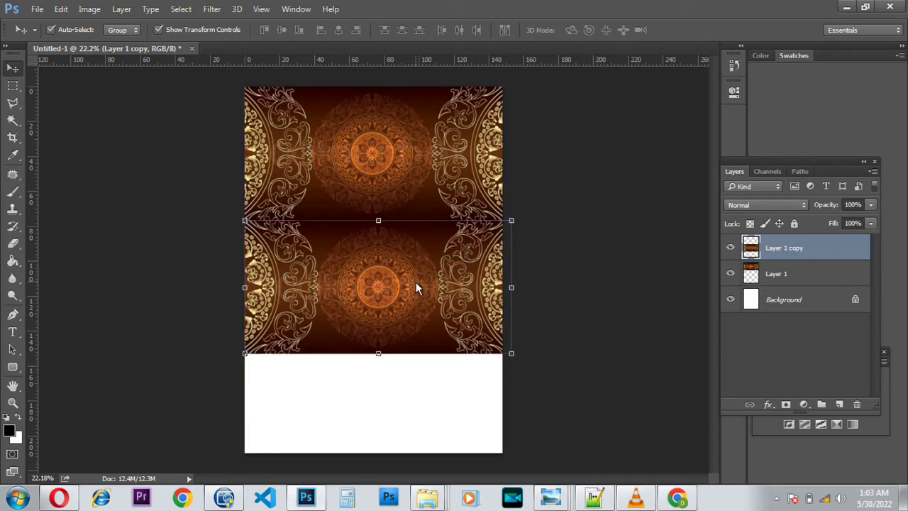
key("ctrl+alt+z")
key("ctrl+alt+z")
key("ctrl+alt+z")
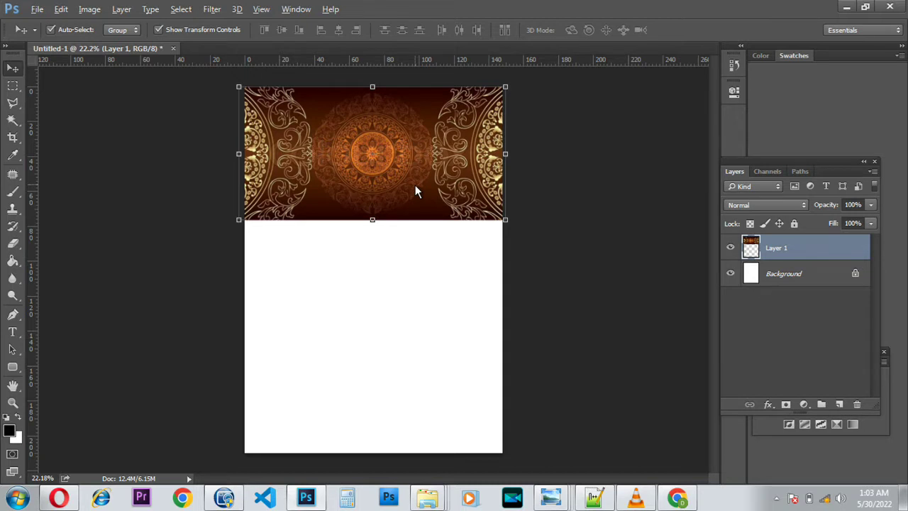
Duplicate the mandala pattern directly beneath the original, and shift both copies up about 18 mm and left about 2 mm
left_click_drag(416, 189, 417, 329)
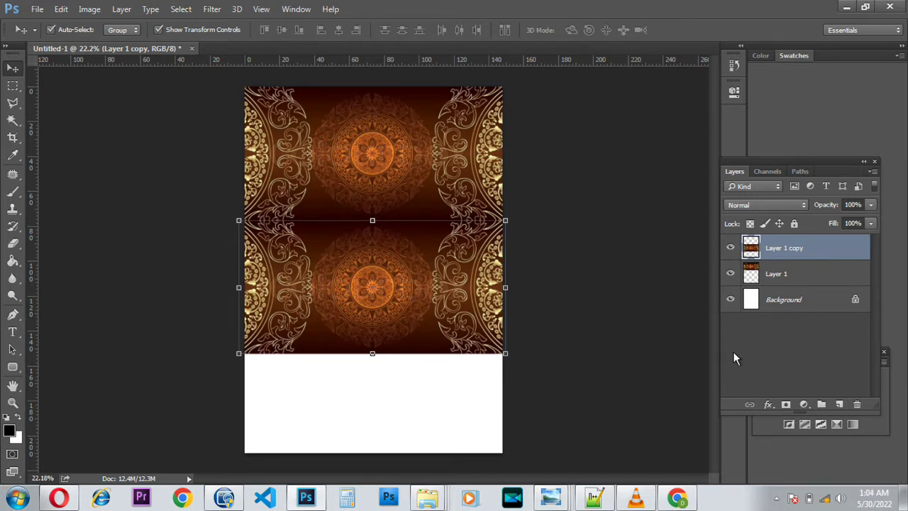
left_click_drag(408, 396, 431, 174)
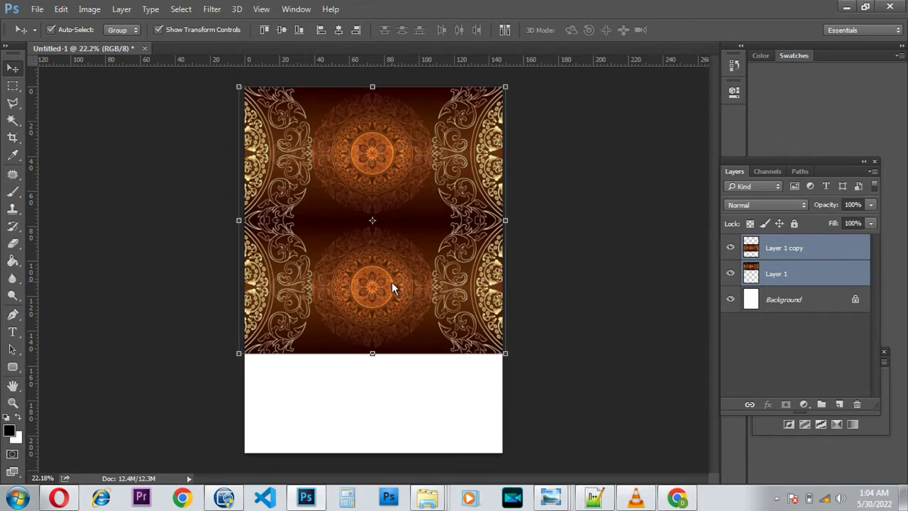
left_click_drag(404, 280, 400, 243)
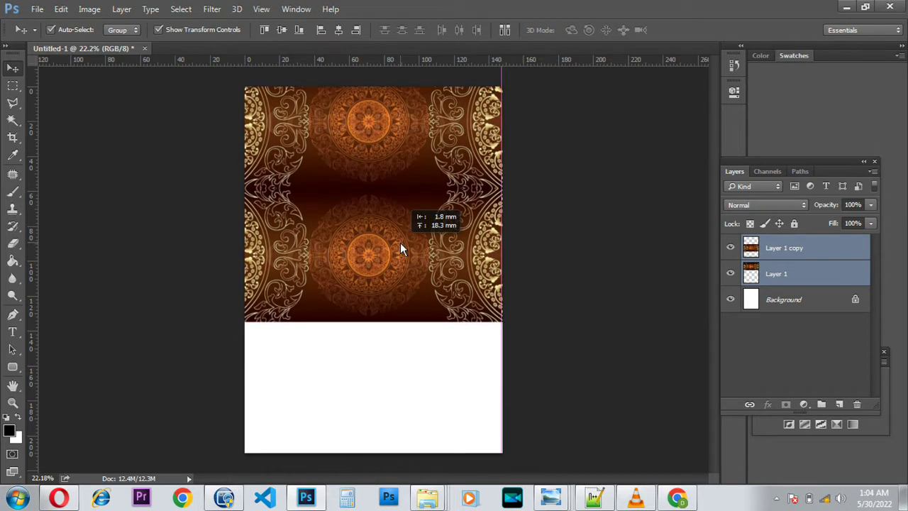
left_click_drag(401, 248, 400, 248)
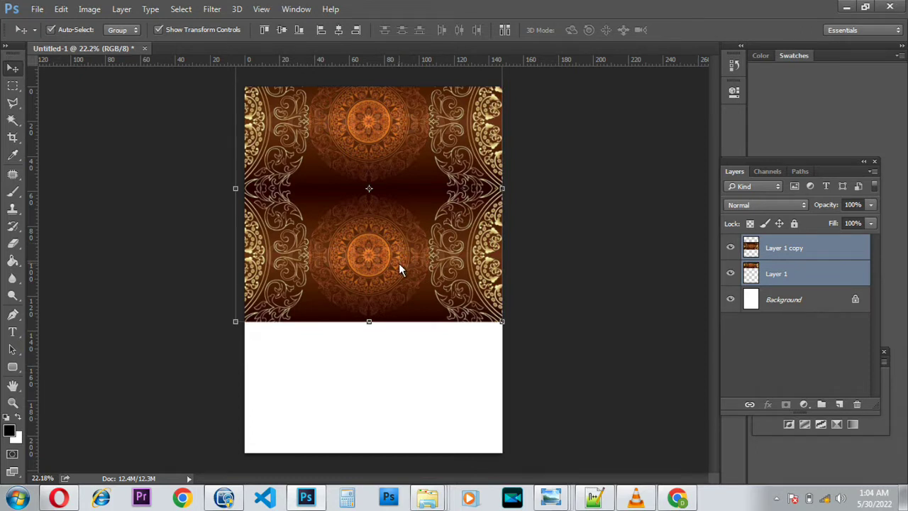
key("shift+Up")
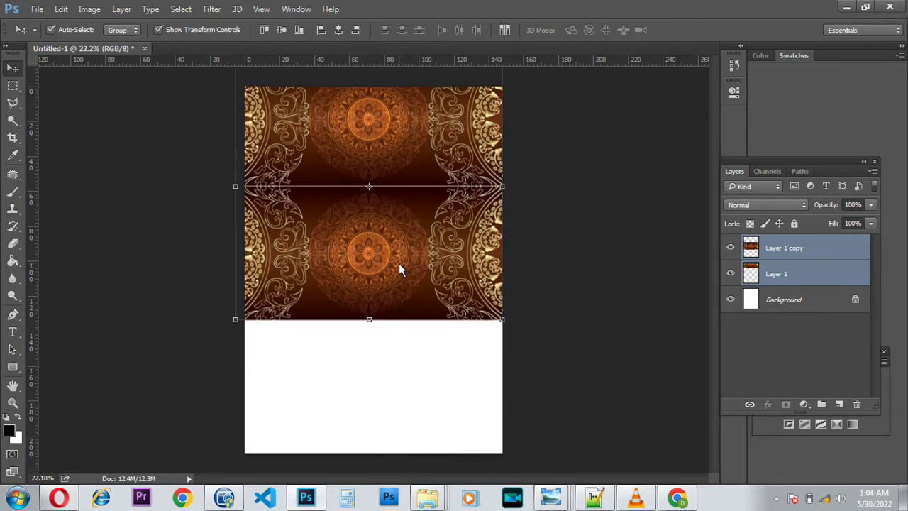
key("shift+Down")
key("Down")
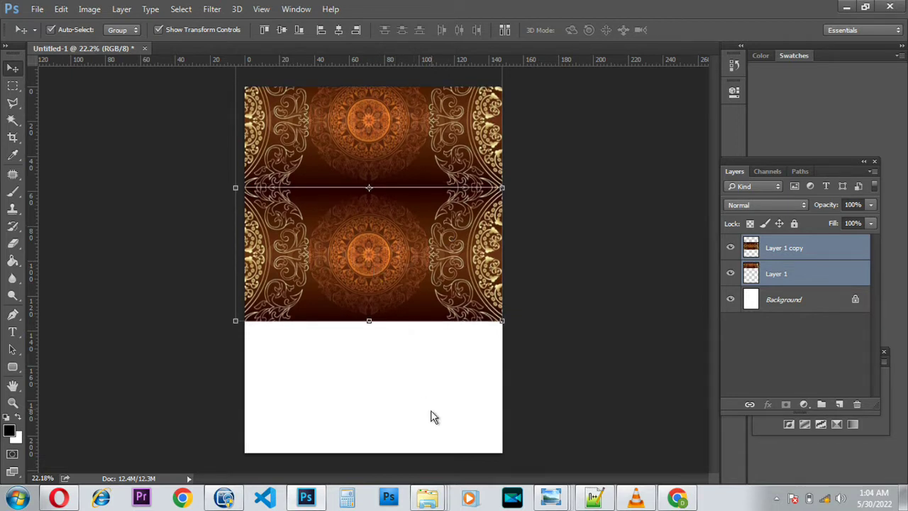
Nudge the lower mandala copy slightly upward so that it overlaps the bottom edge of the upper one
left_click(400, 280)
key("shift+Up")
key("shift+Up")
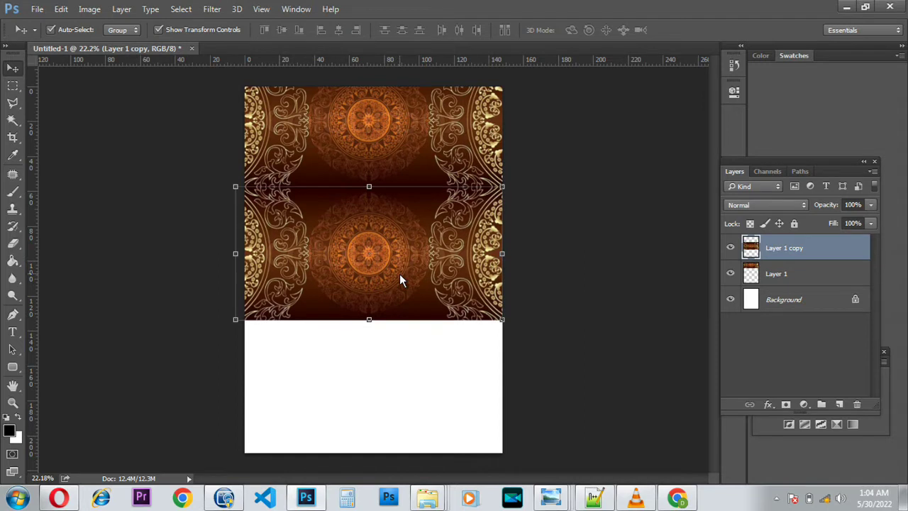
key("shift+Up")
key("Up")
key("Down")
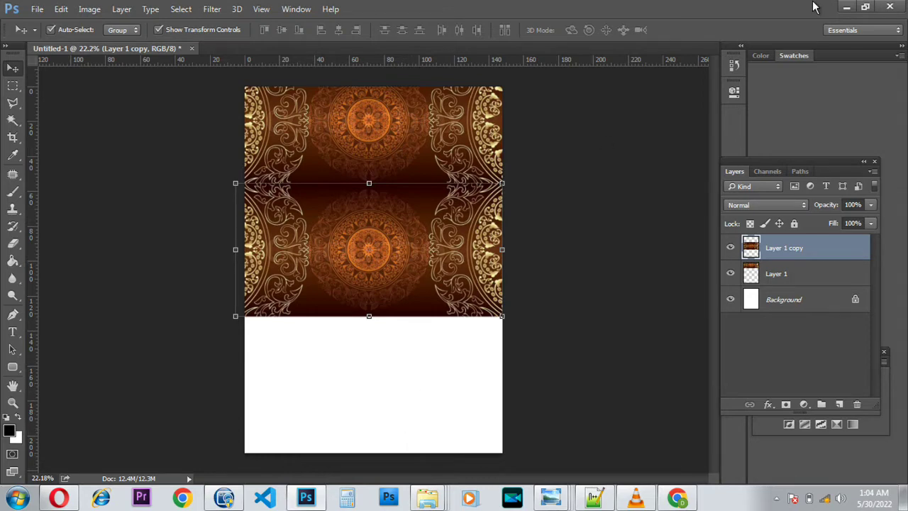
Open the brown-floral-background-pattern image from Windows Explorer in Photoshop and copy it into the A5 document's blank lower area
left_click(846, 7)
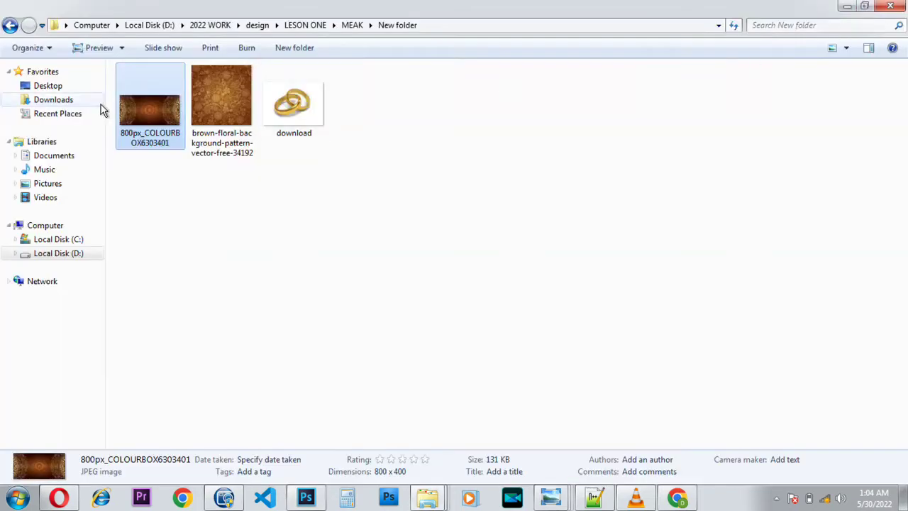
left_click(217, 114)
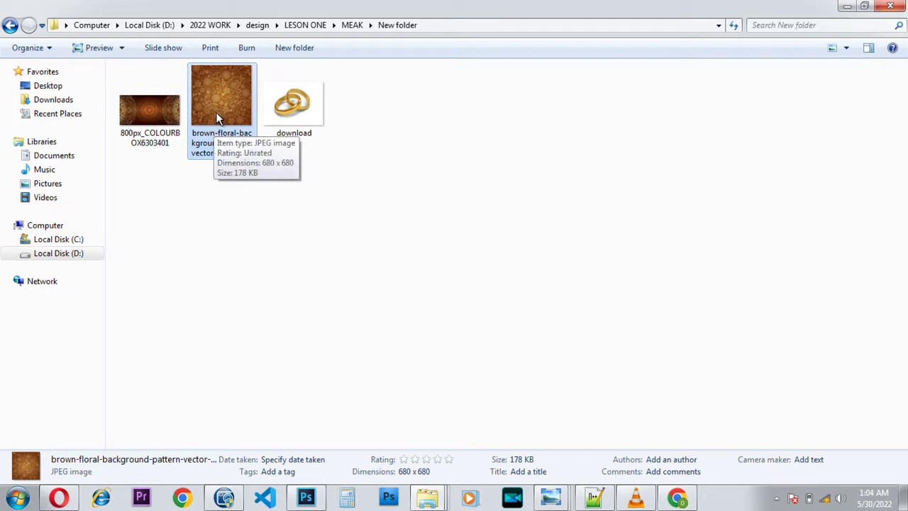
left_click_drag(218, 102, 440, 44)
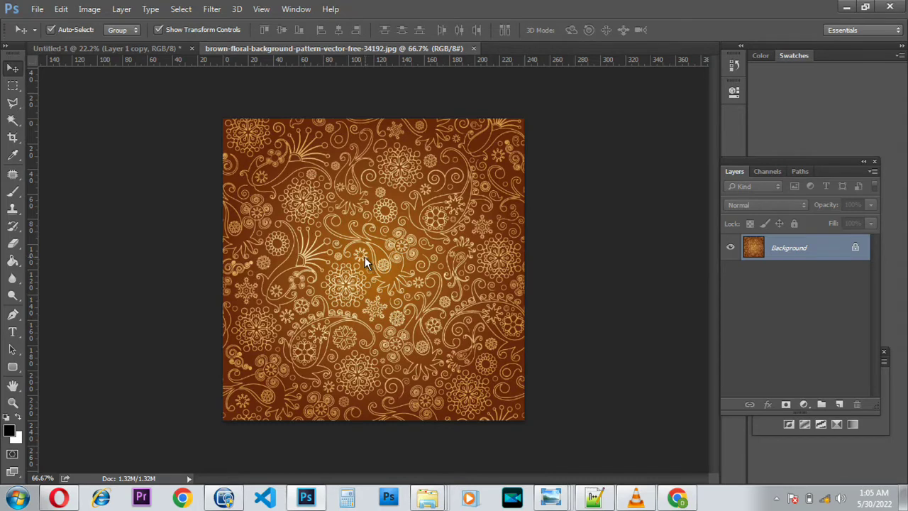
left_click_drag(364, 258, 320, 310)
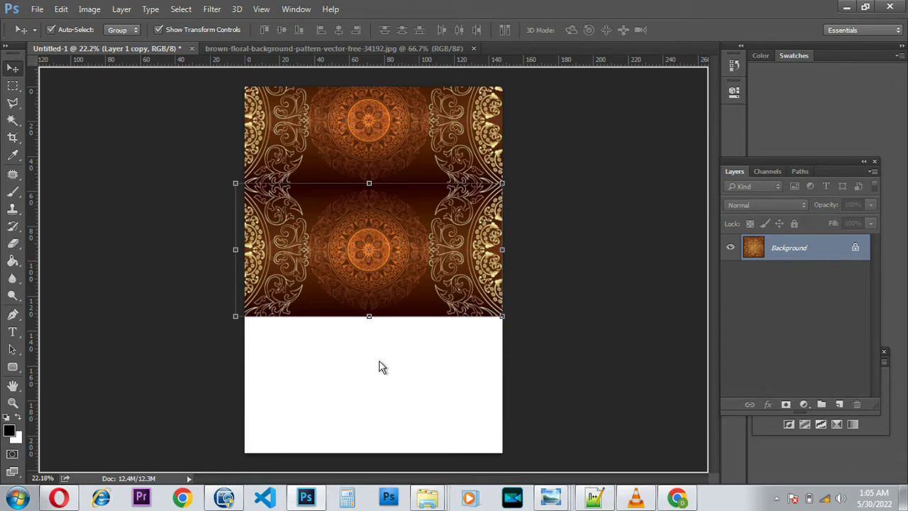
left_click_drag(385, 361, 387, 361)
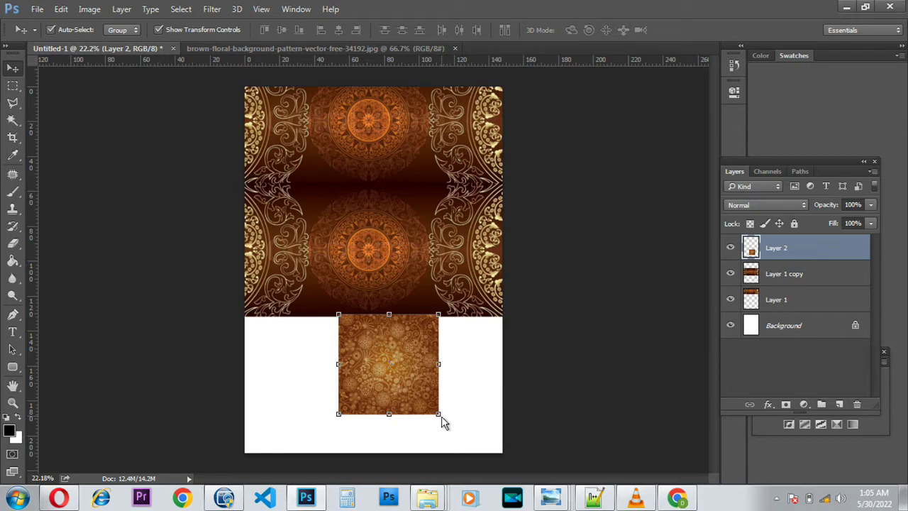
Scale the floral pattern to about 294% to cover the lower page, and move its layer beneath both mandala layers
left_click_drag(444, 424, 530, 505)
left_click_drag(340, 319, 192, 261)
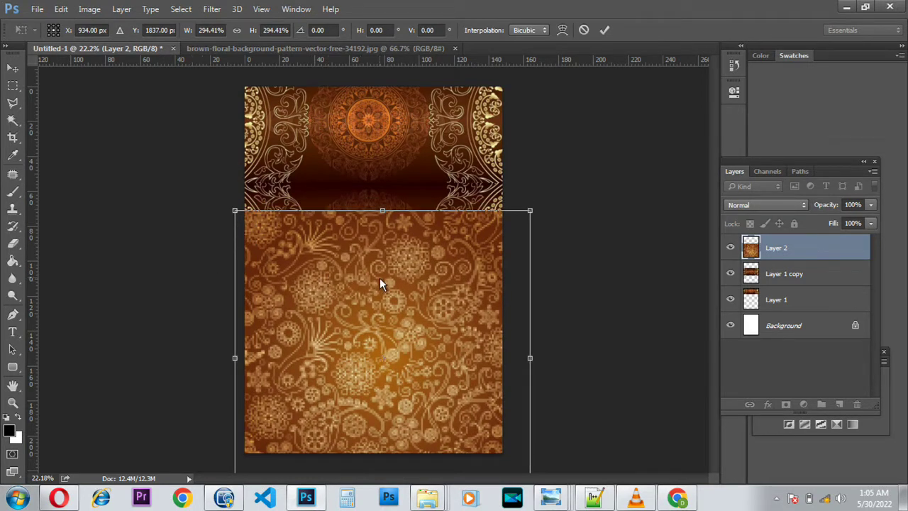
key("Return")
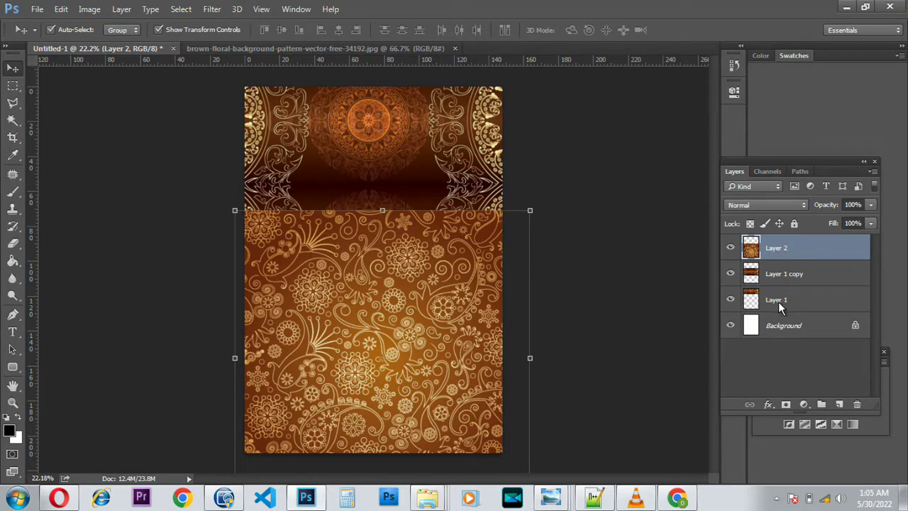
left_click_drag(783, 247, 790, 300)
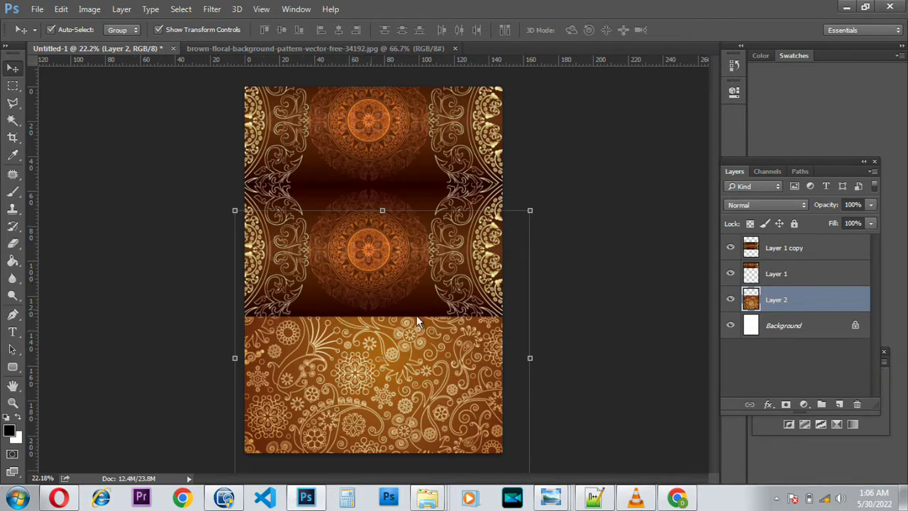
Choose the 600 px textured brush for the Eraser, and undo a test dab on the floral layer
left_click(12, 245)
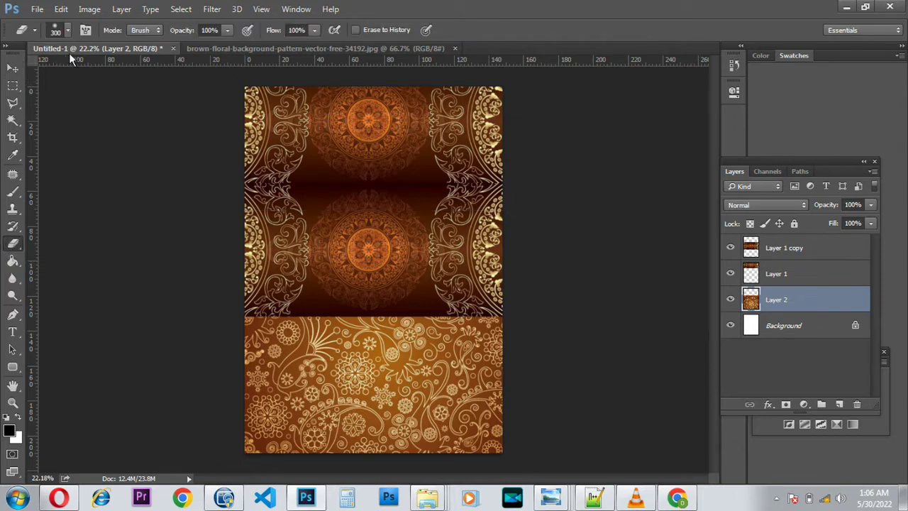
left_click(67, 31)
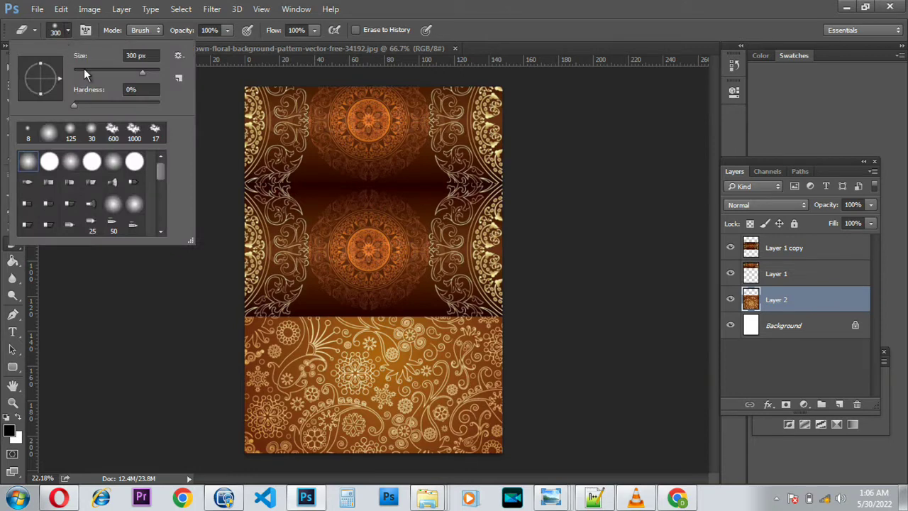
left_click(115, 134)
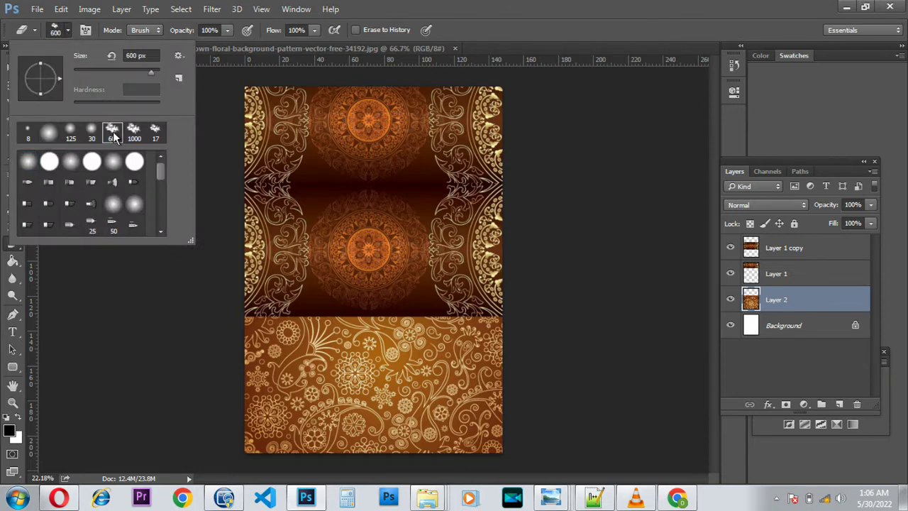
left_click(259, 325)
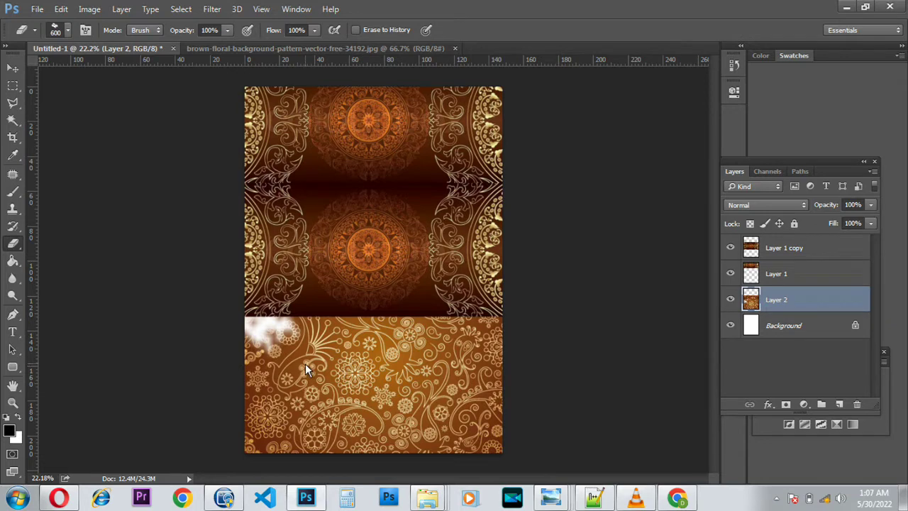
key("ctrl+z")
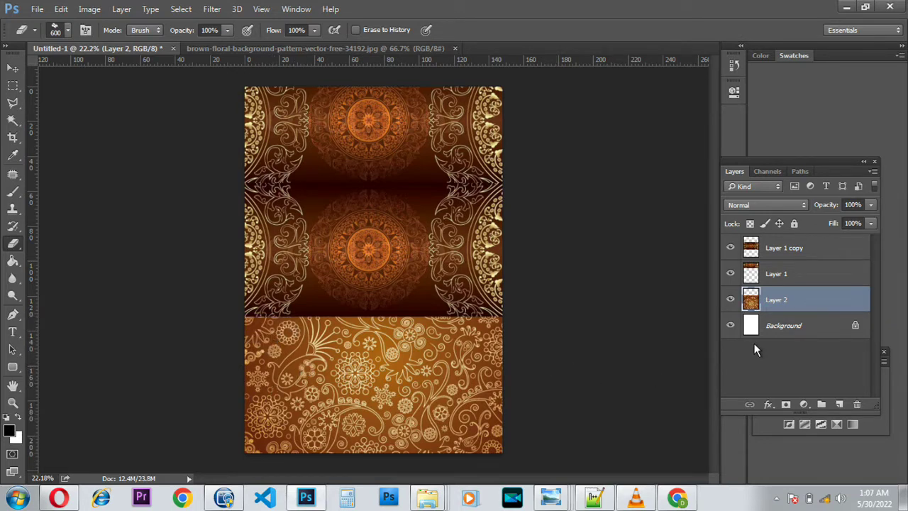
Reduce the Eraser brush size to 436 px and make the lower mandala layer, Layer 1 copy, active
left_click(774, 276)
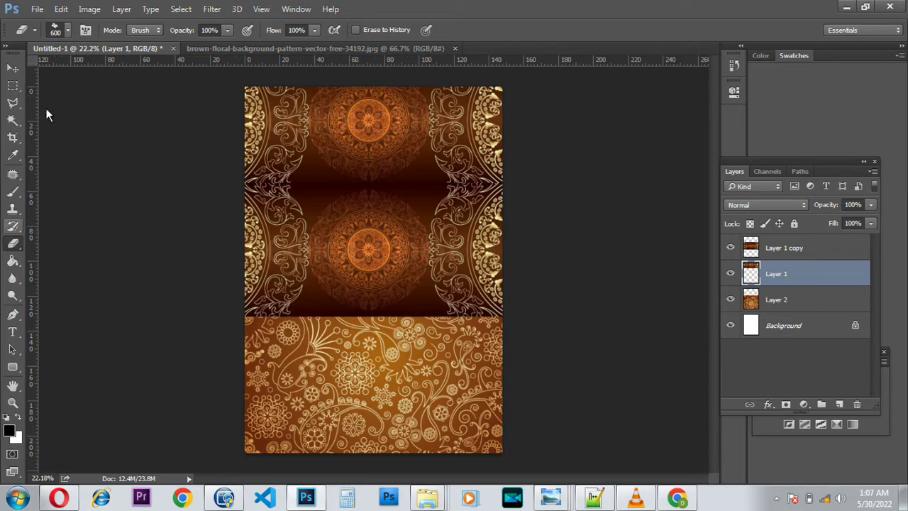
left_click(66, 30)
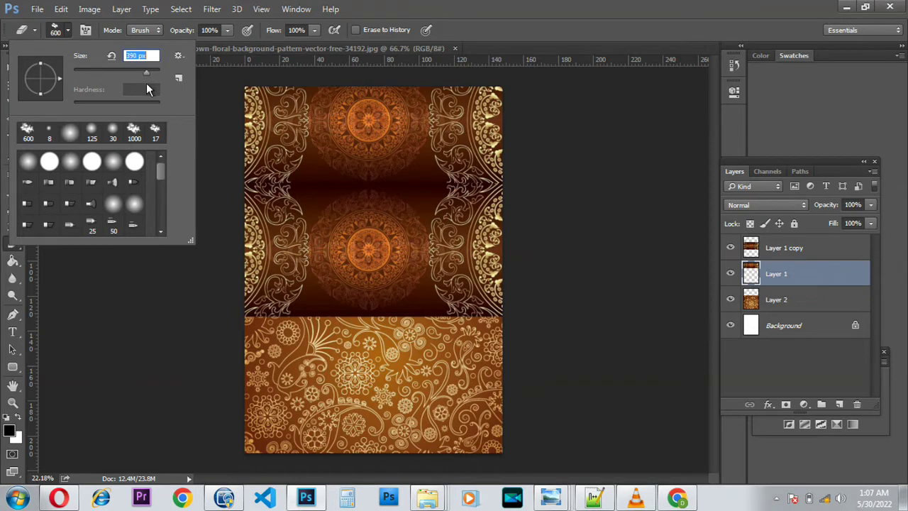
left_click_drag(148, 88, 150, 89)
left_click(335, 327)
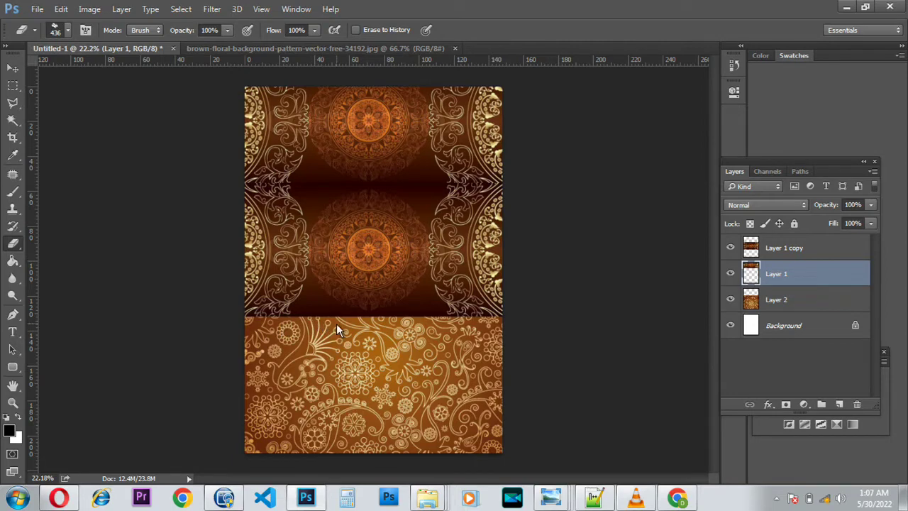
left_click(822, 303)
left_click(813, 277)
left_click(788, 251)
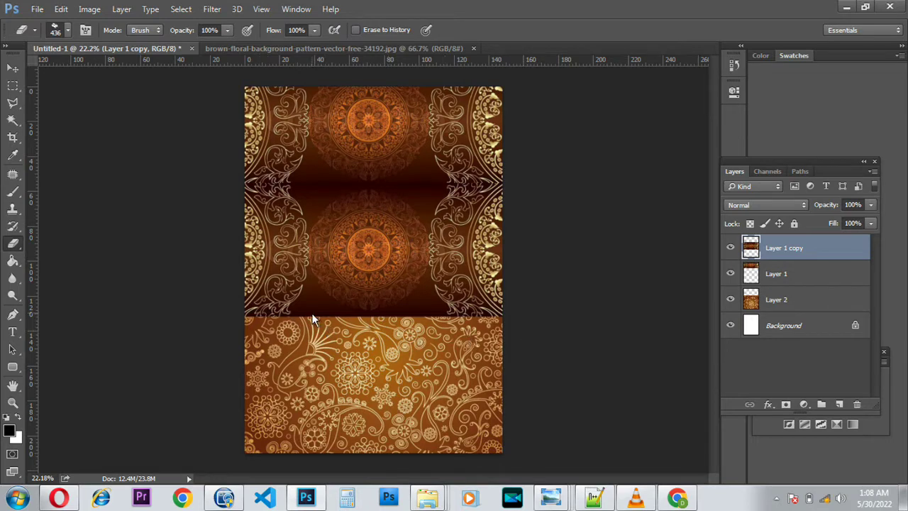
key("h")
double_click(812, 250)
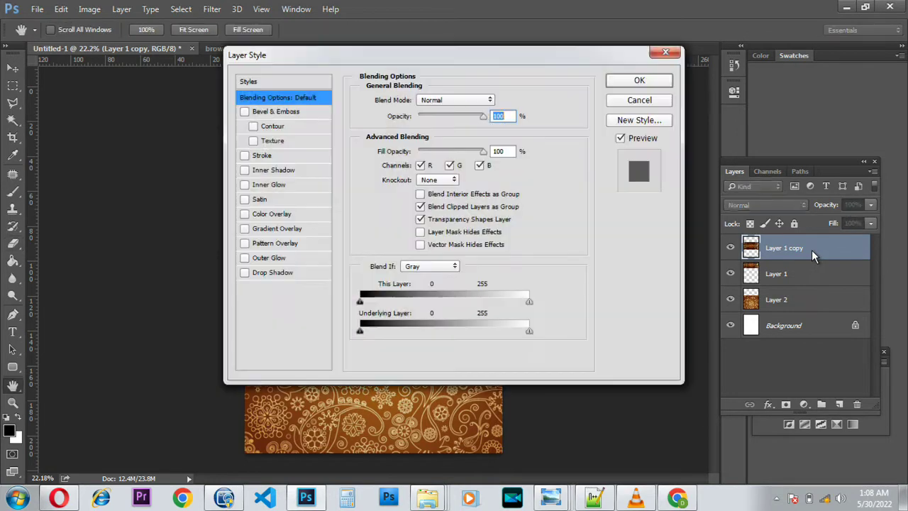
left_click(660, 106)
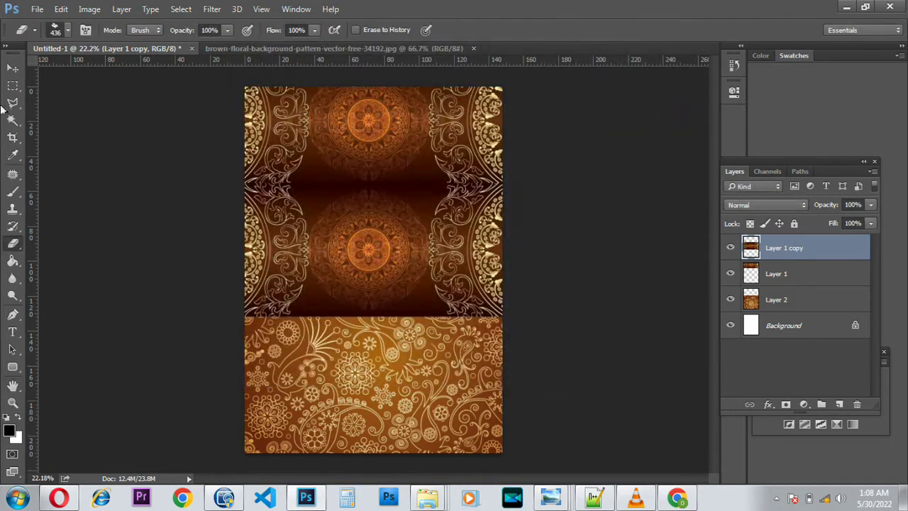
left_click(15, 71)
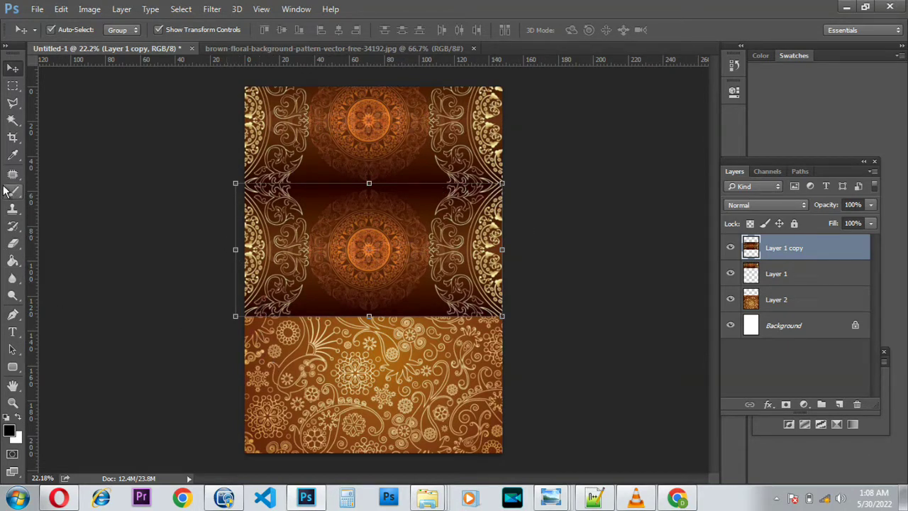
left_click(13, 243)
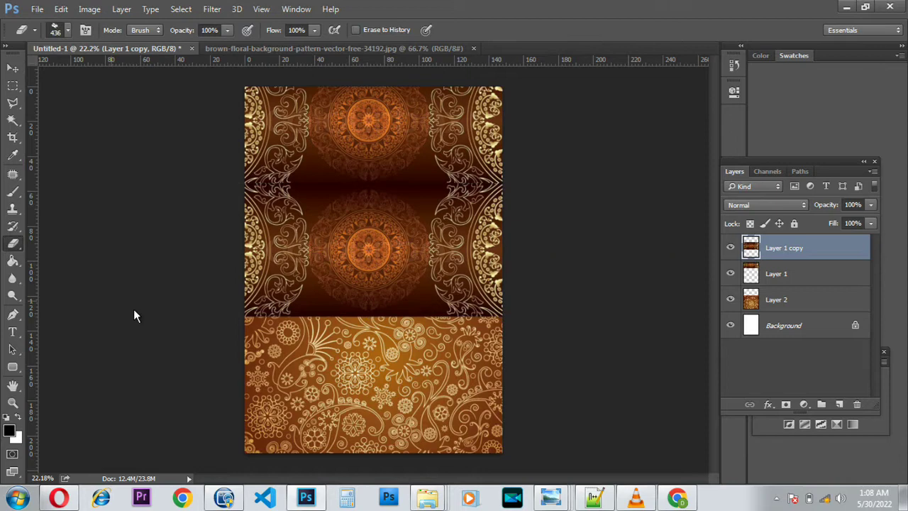
Erase the lower edge of the bottom mandala layer with the textured brush, blending it raggedly into the floral pattern
left_click(267, 326)
left_click(281, 325)
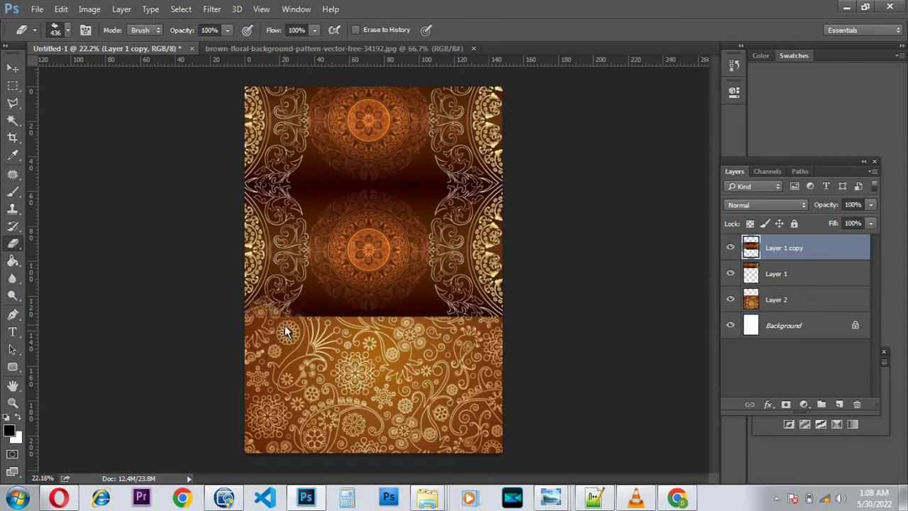
left_click_drag(297, 328, 416, 323)
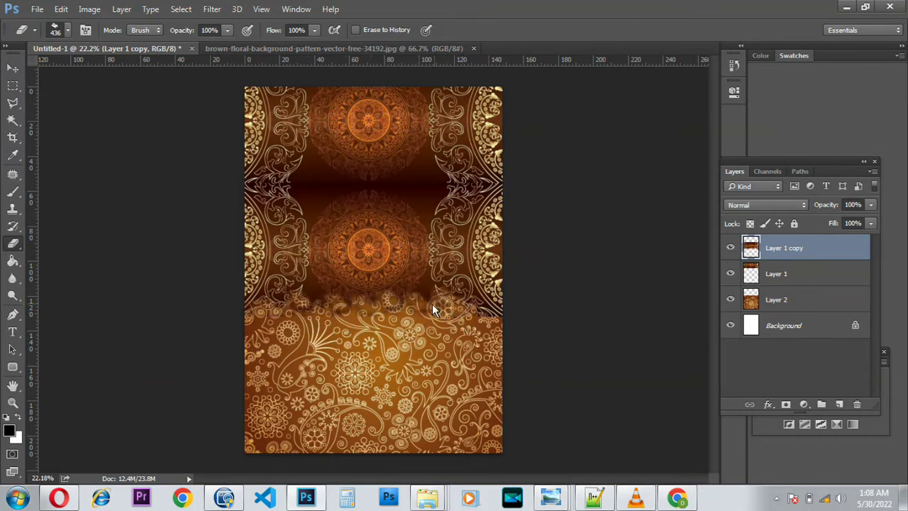
left_click_drag(362, 300, 292, 300)
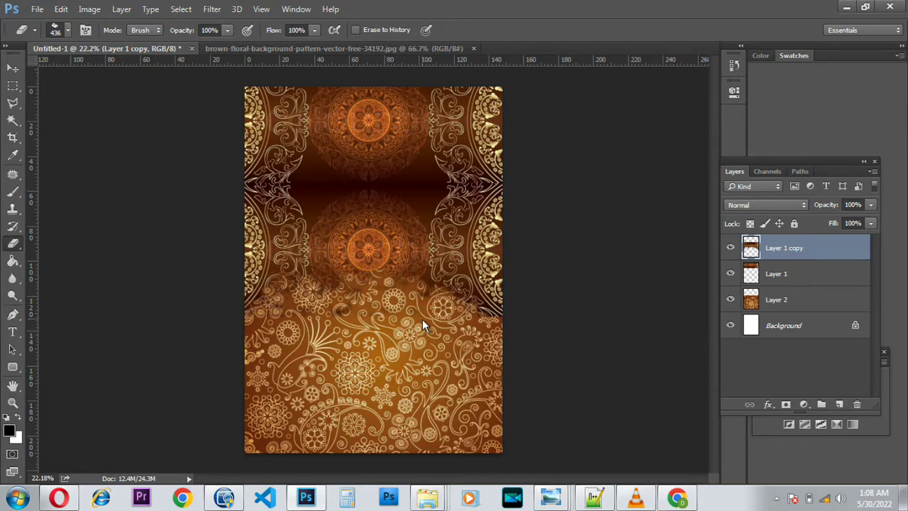
Reduce the opacity of the floral pattern layer, Layer 2, to 35%
left_click(12, 71)
left_click(368, 398)
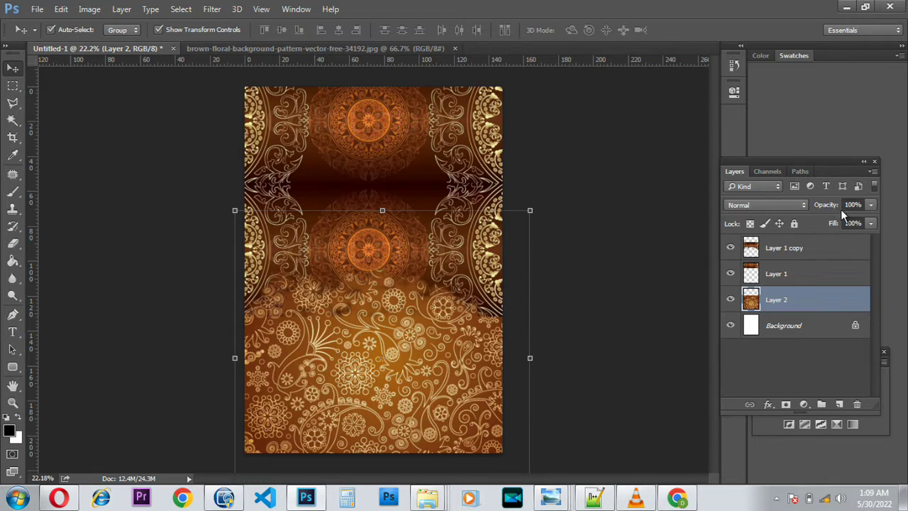
left_click(872, 206)
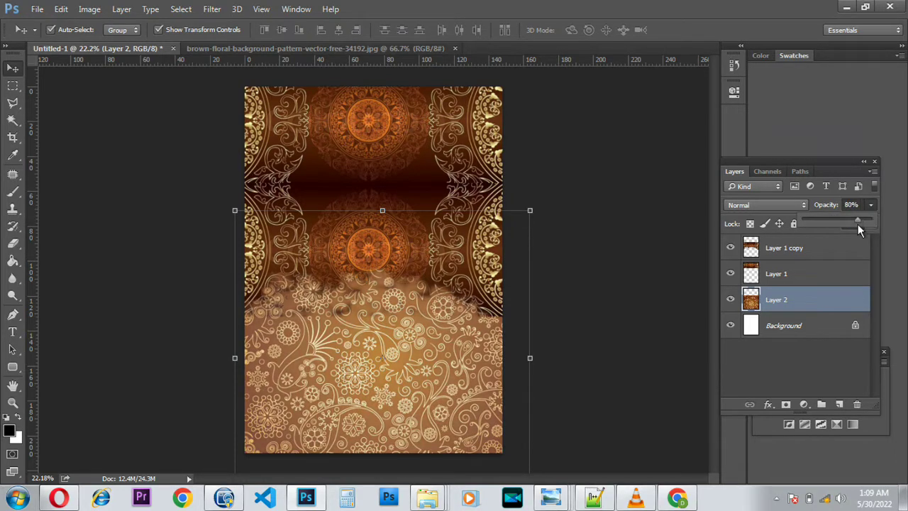
left_click_drag(850, 227, 848, 227)
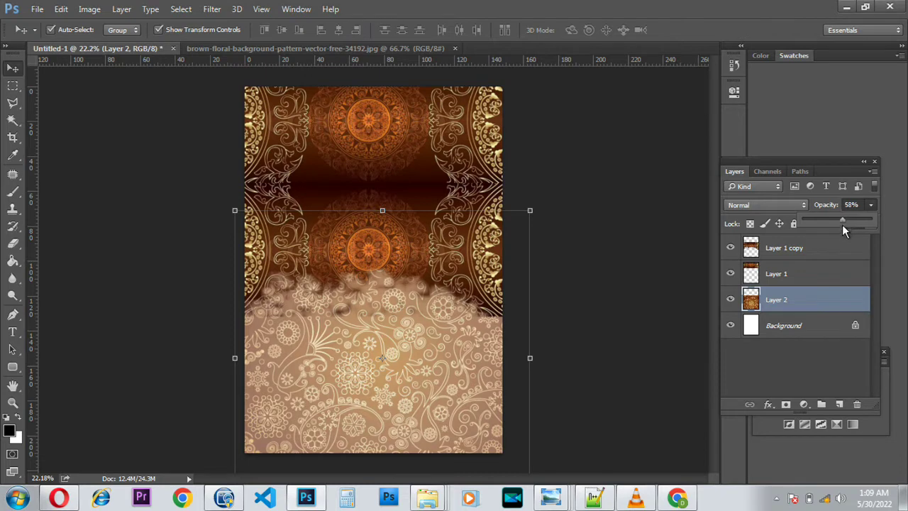
left_click_drag(842, 225, 839, 227)
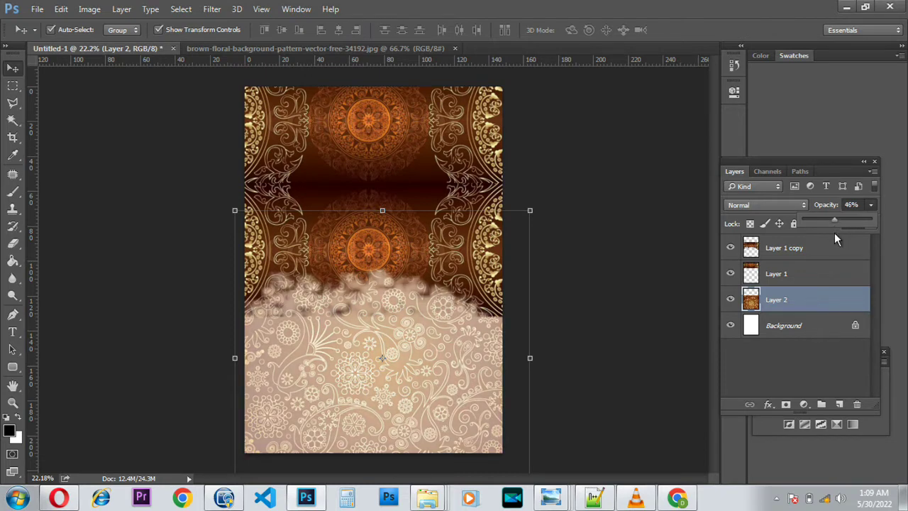
left_click_drag(832, 234, 828, 242)
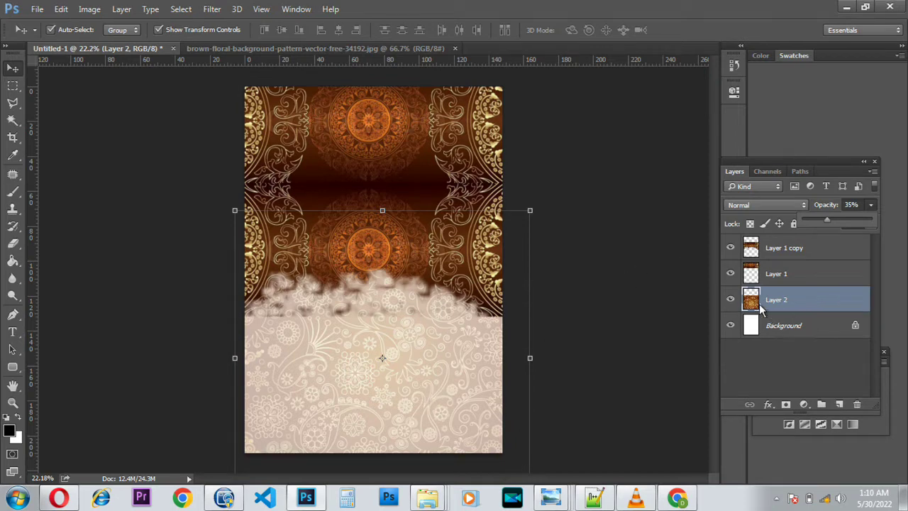
double_click(812, 298)
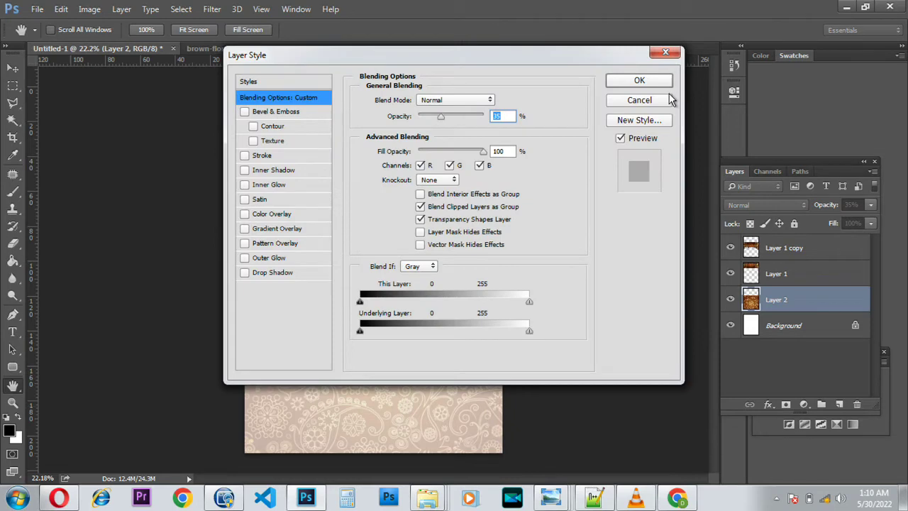
left_click(663, 102)
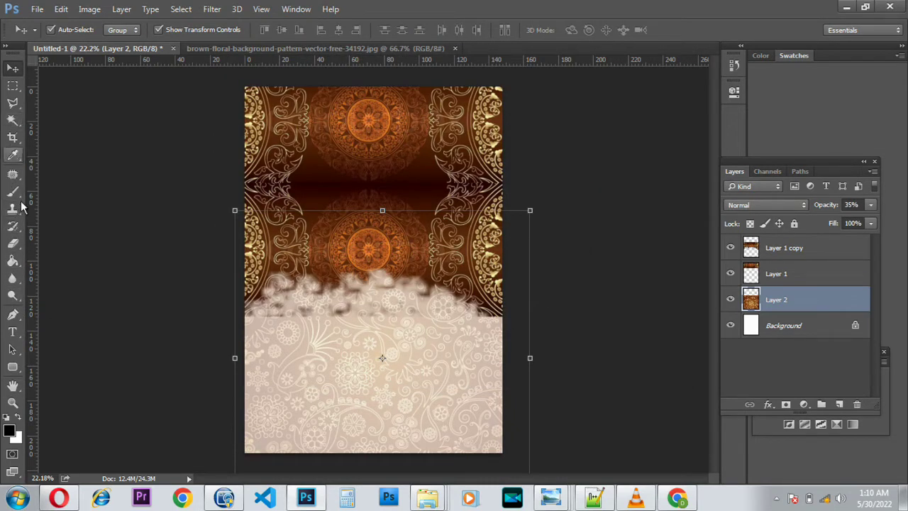
Erase the leftover dark patches and hard edge along the bottom of Layer 1 copy for a smoother blend into the floral pattern
left_click(13, 244)
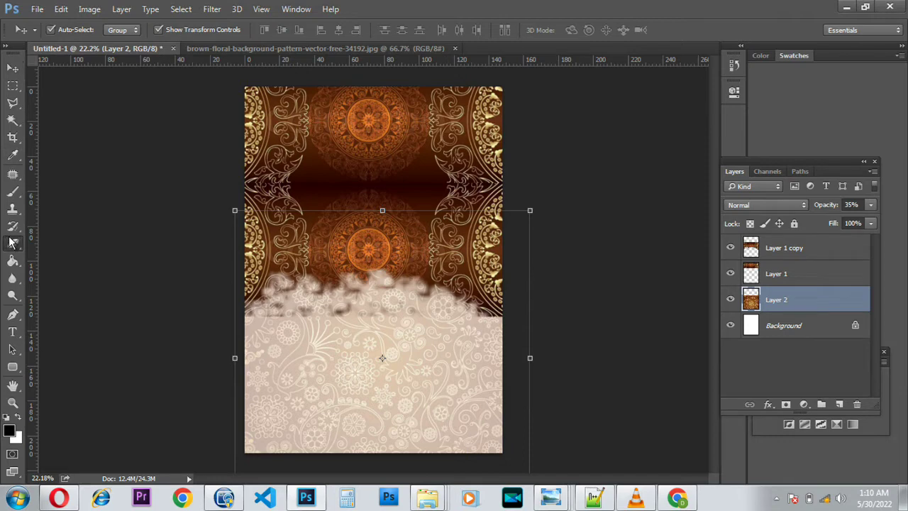
left_click(486, 324)
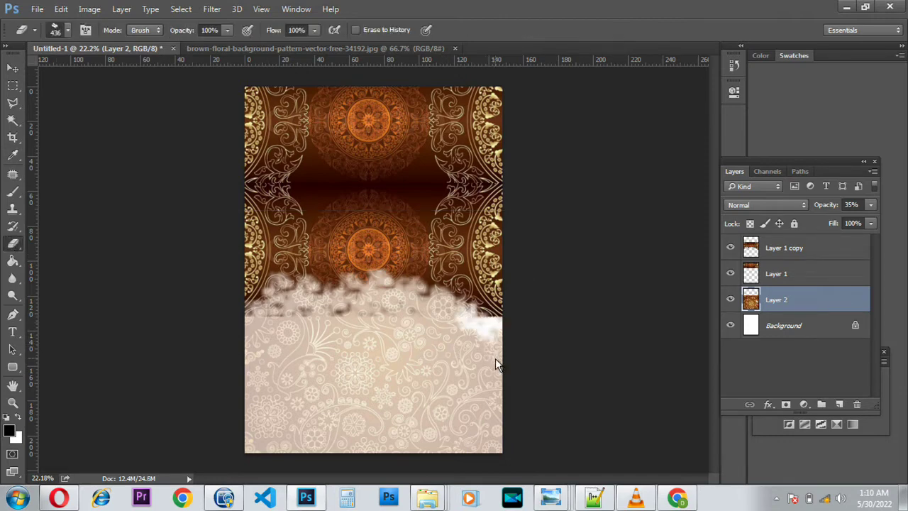
key("ctrl+z")
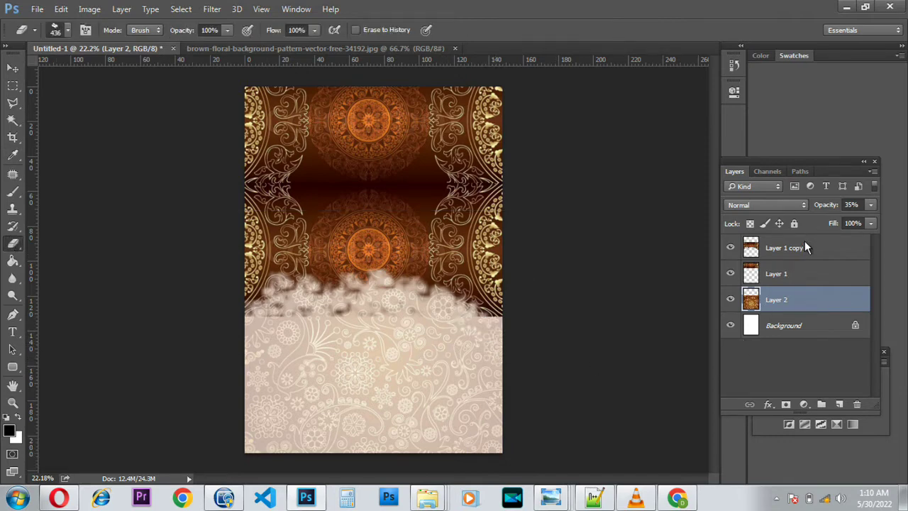
left_click(805, 246)
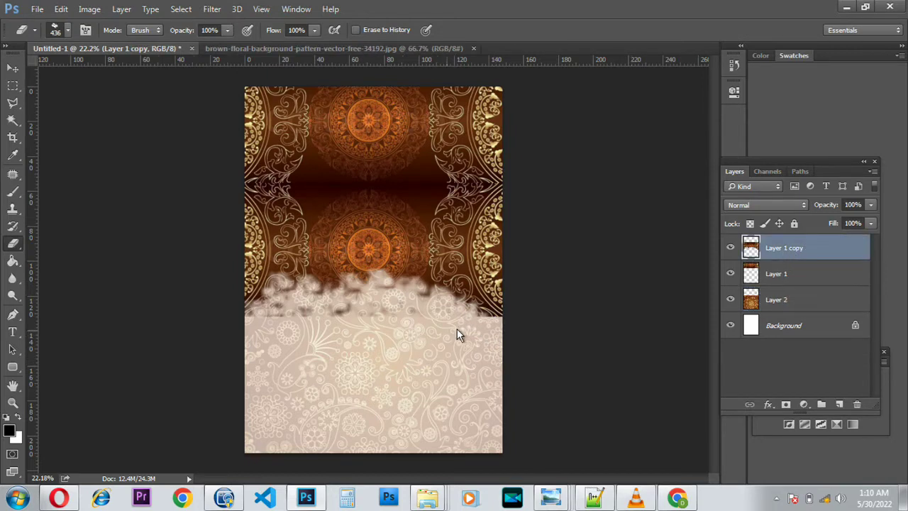
left_click(487, 318)
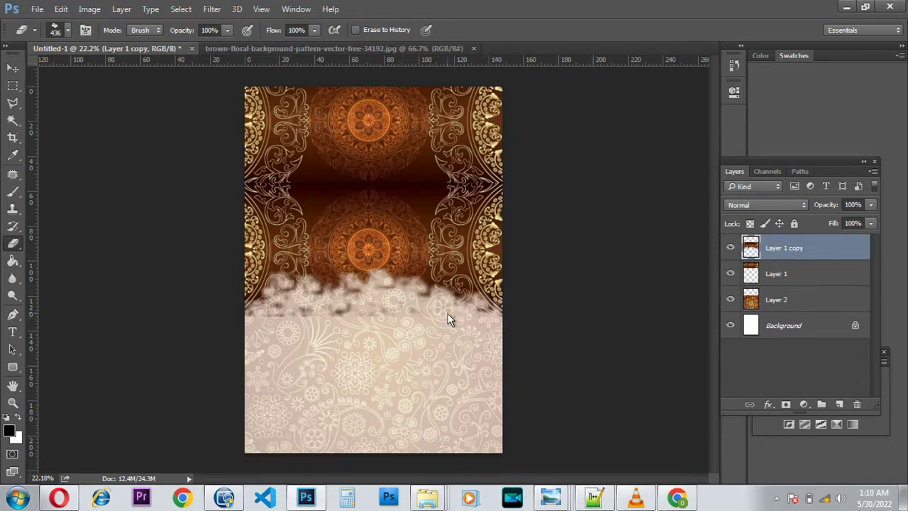
left_click(480, 314)
left_click(348, 321)
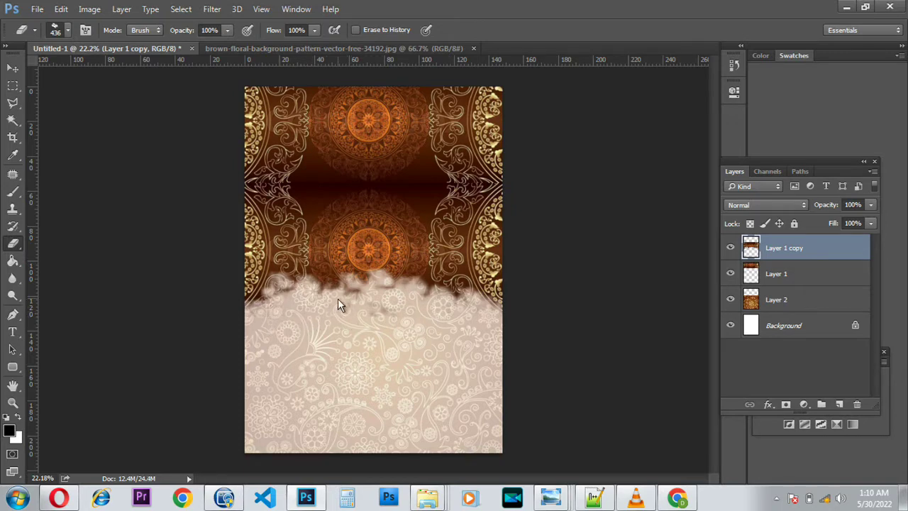
left_click(441, 305)
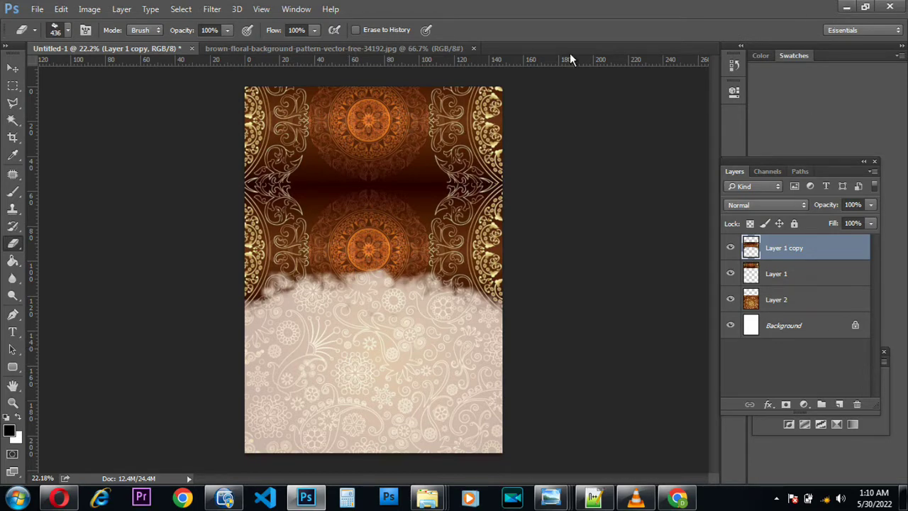
Close the floral pattern image and open the couple photo 73ebf042-4c4a-4326-9ebd-e08155a79a05 from the MEAK folder in Windows Explorer
left_click(455, 49)
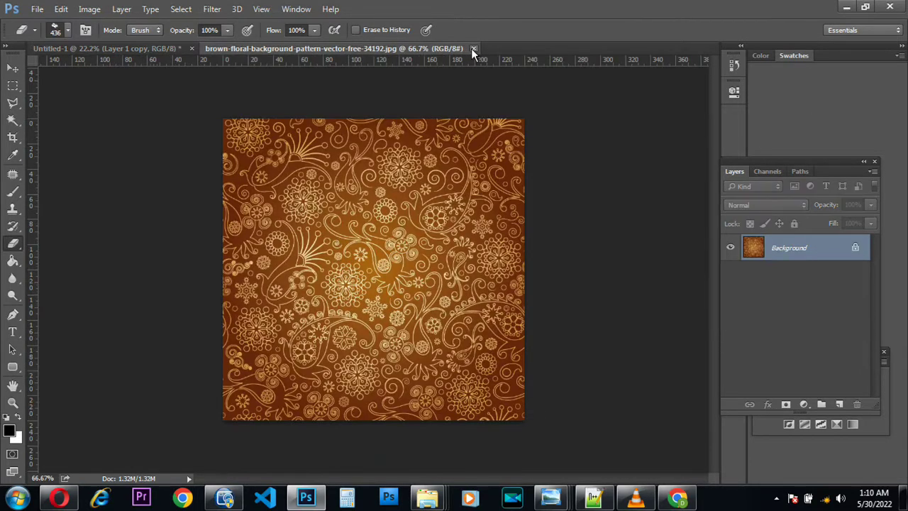
left_click(474, 48)
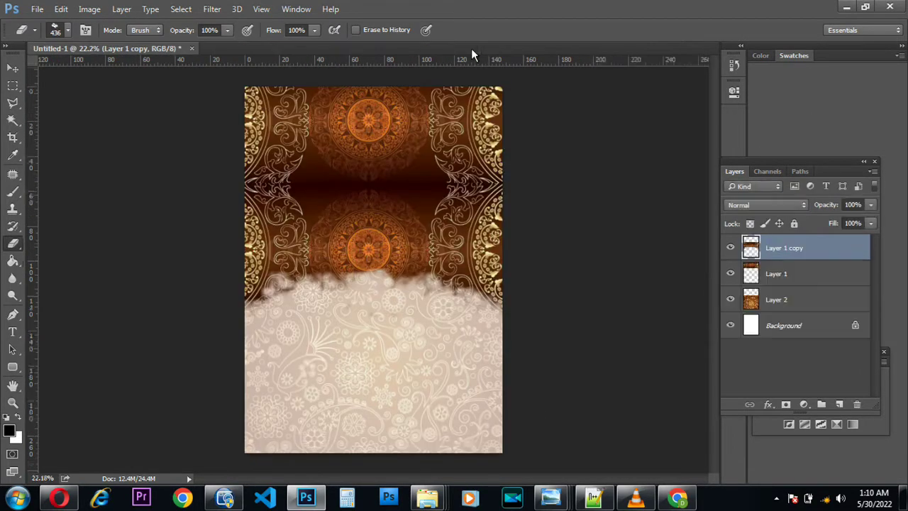
left_click(847, 6)
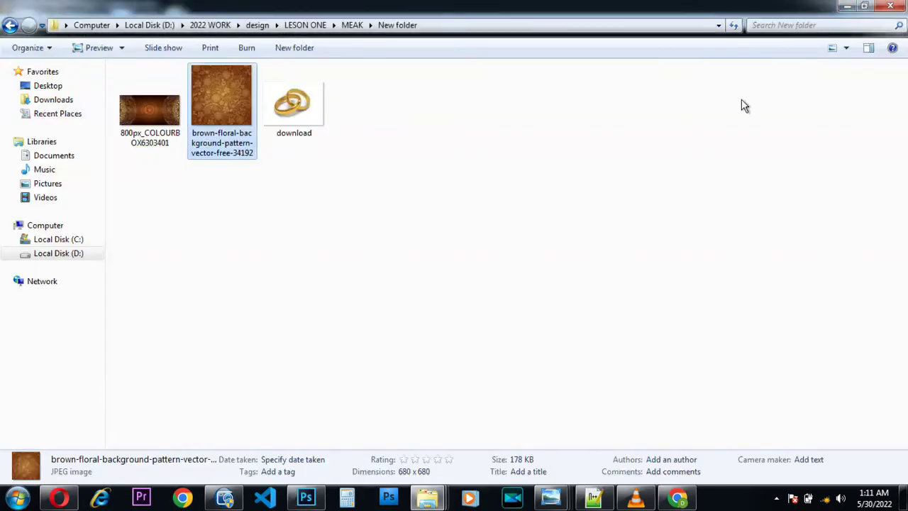
left_click(10, 25)
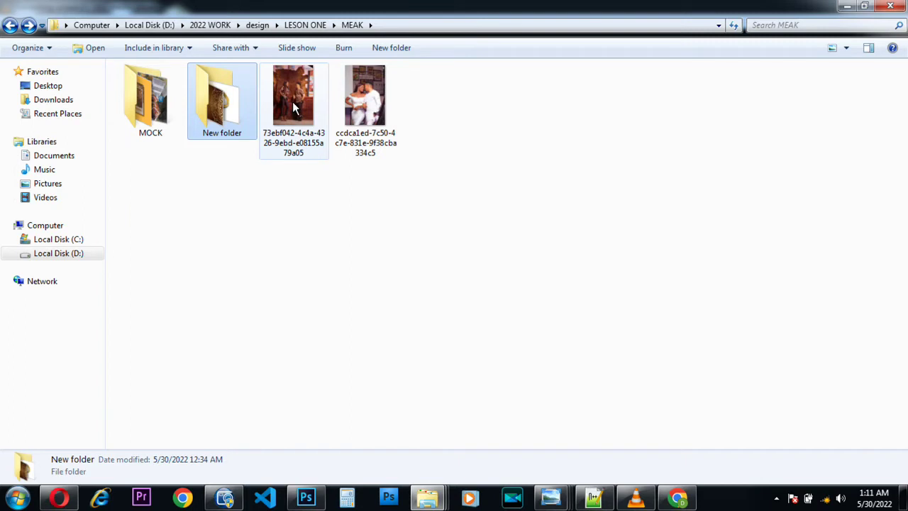
left_click_drag(293, 105, 426, 54)
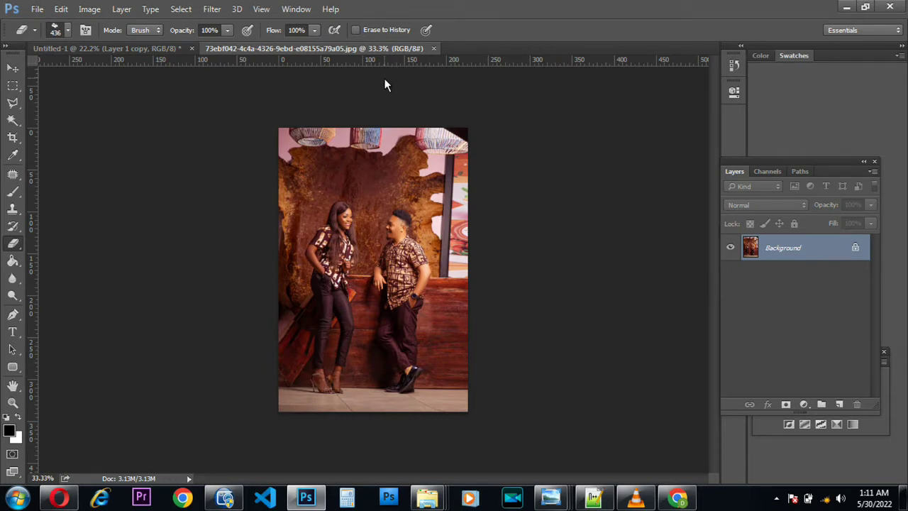
Make a rectangular selection around the full-length couple and nudge it left to centre it on them
left_click(15, 86)
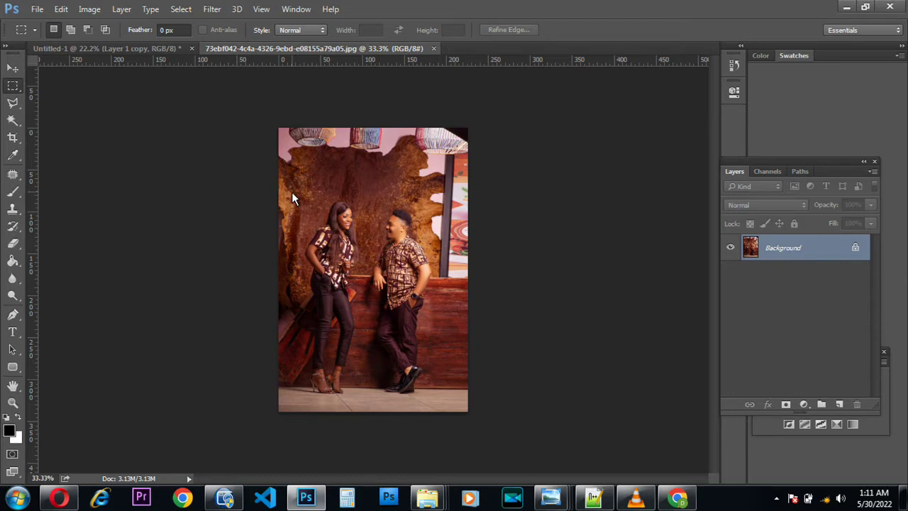
left_click_drag(292, 192, 465, 399)
key("Left")
key("Left")
key("Left")
key("Left")
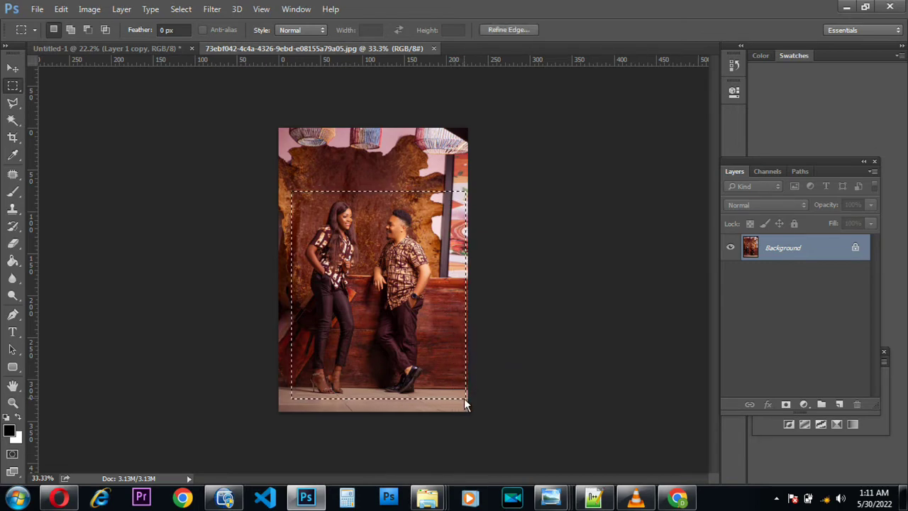
key("Left")
key("Left")
key("Left")
key("Left")
key("Left")
key("Left")
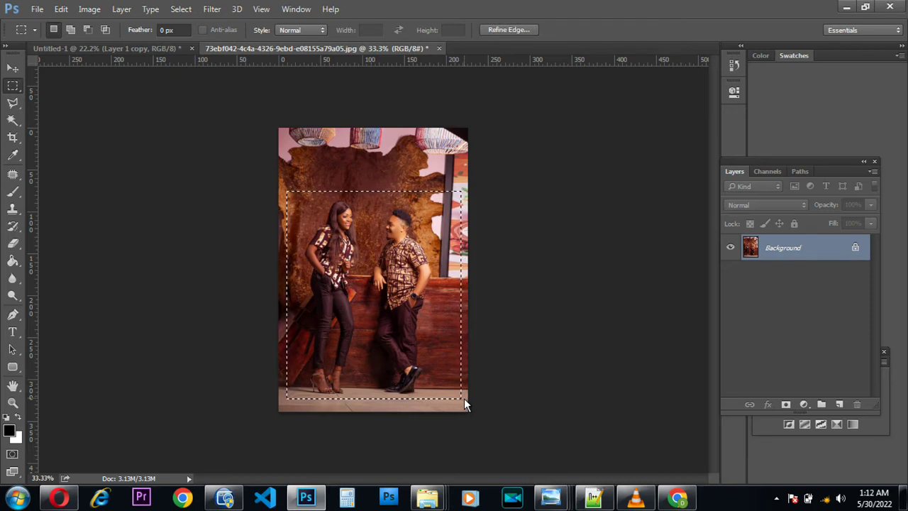
key("Left")
key("Left")
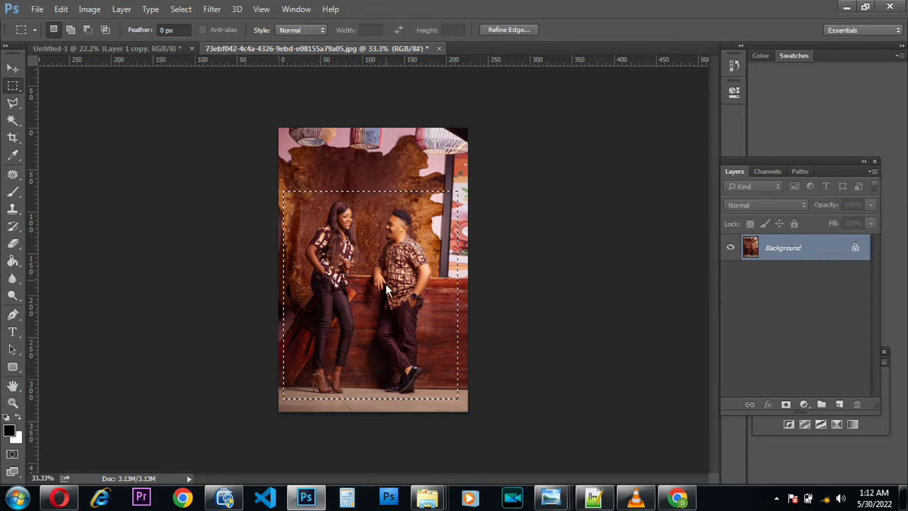
Copy the selected couple area into the Untitled-1 cover document as a new layer
left_click(11, 70)
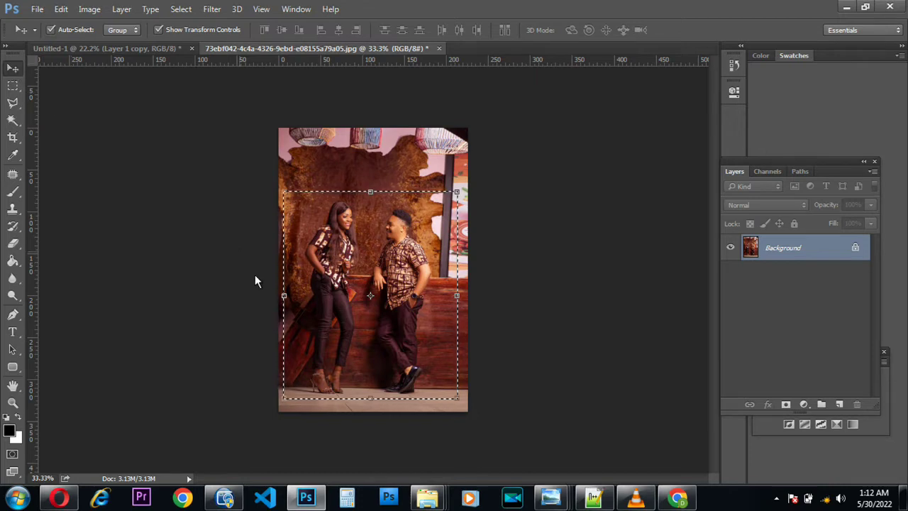
left_click_drag(333, 296, 339, 243)
left_click_drag(360, 273, 371, 292)
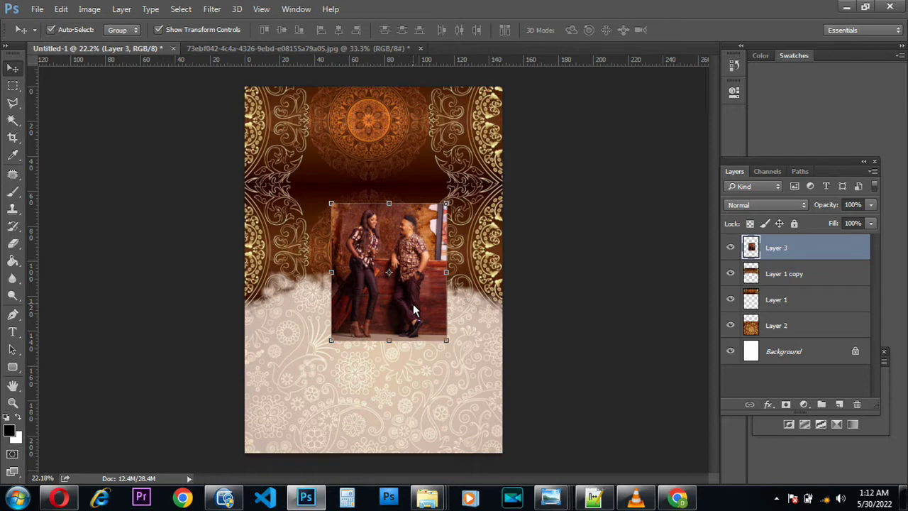
Scale the couple photo proportionally to about 183% and centre it horizontally below the top of the upper mandala
left_click_drag(414, 310, 394, 318)
left_click_drag(427, 348, 477, 409)
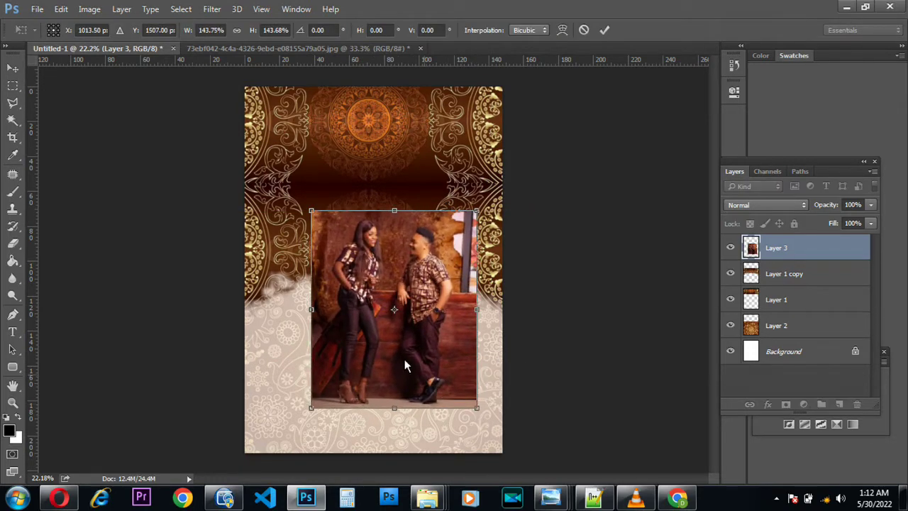
left_click_drag(312, 212, 284, 174)
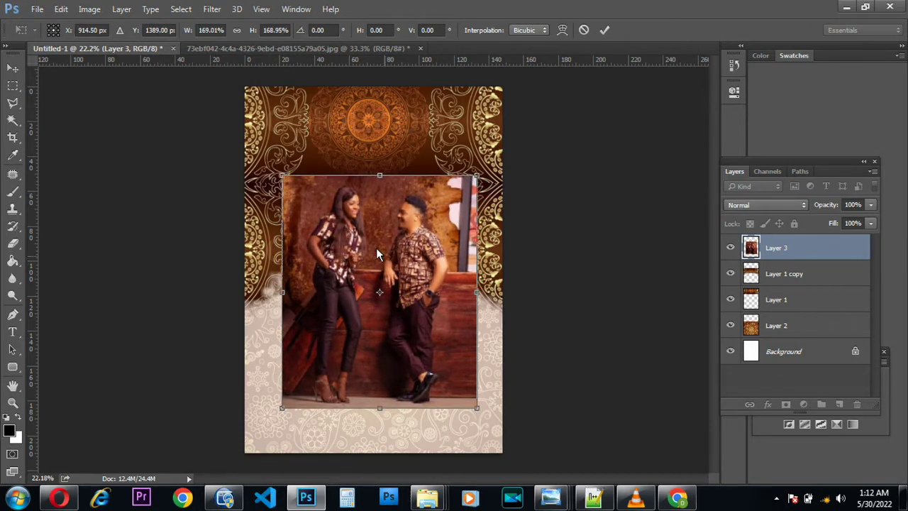
left_click_drag(373, 238, 366, 198)
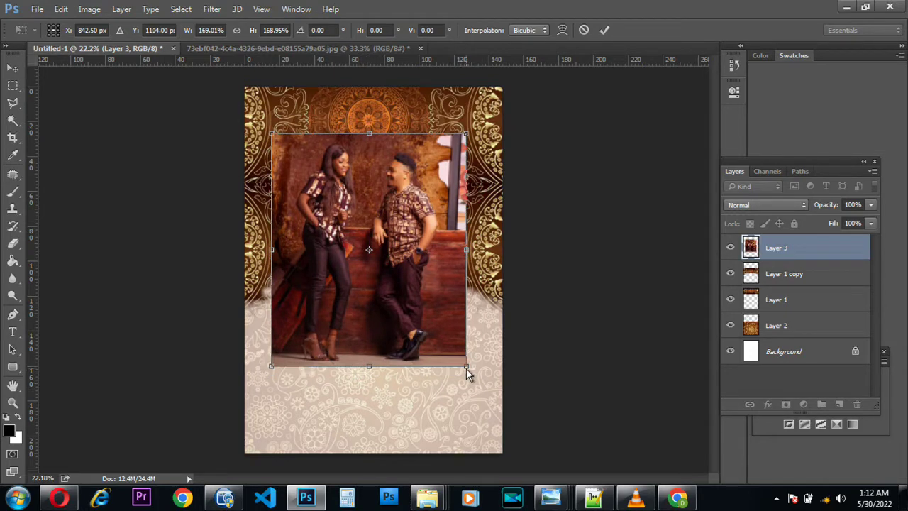
left_click_drag(467, 375, 480, 389)
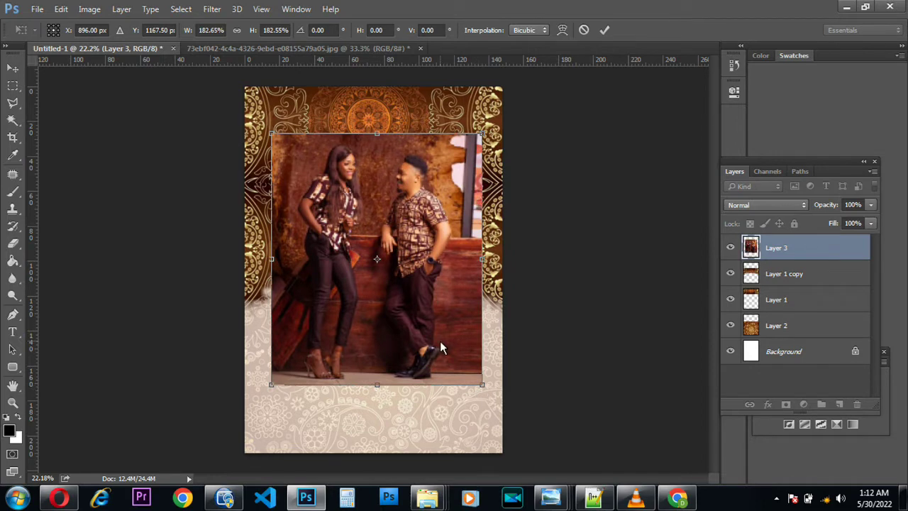
key("Return")
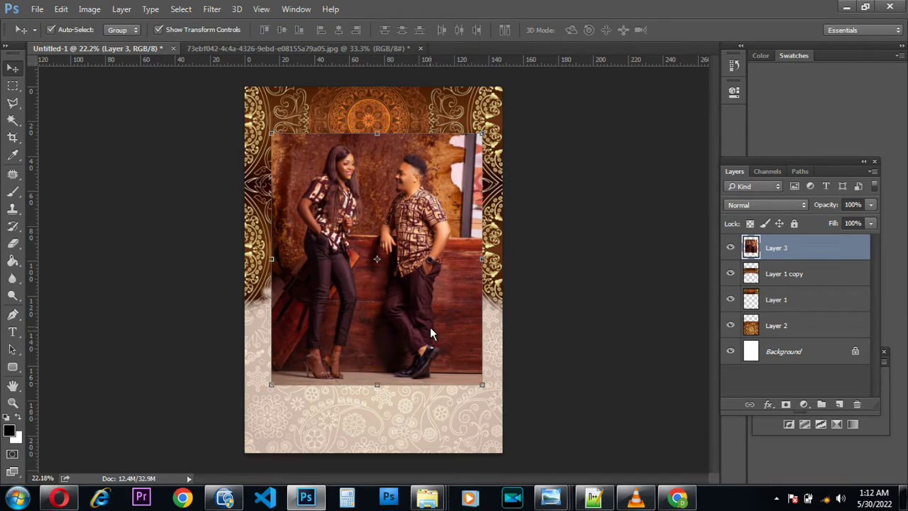
left_click_drag(431, 326, 429, 330)
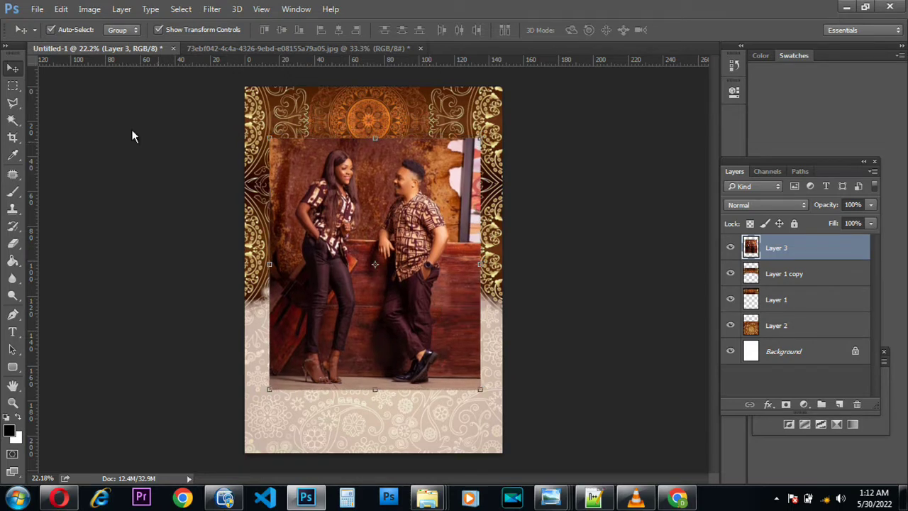
Delete the narrow strip containing the window frame along the right edge of the couple photo and clear the selection
left_click(12, 86)
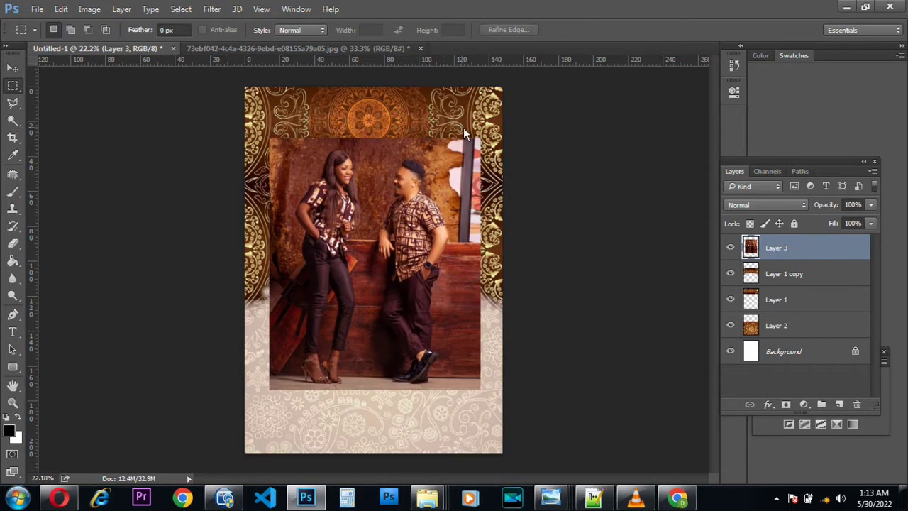
left_click_drag(466, 121, 541, 396)
key("Delete")
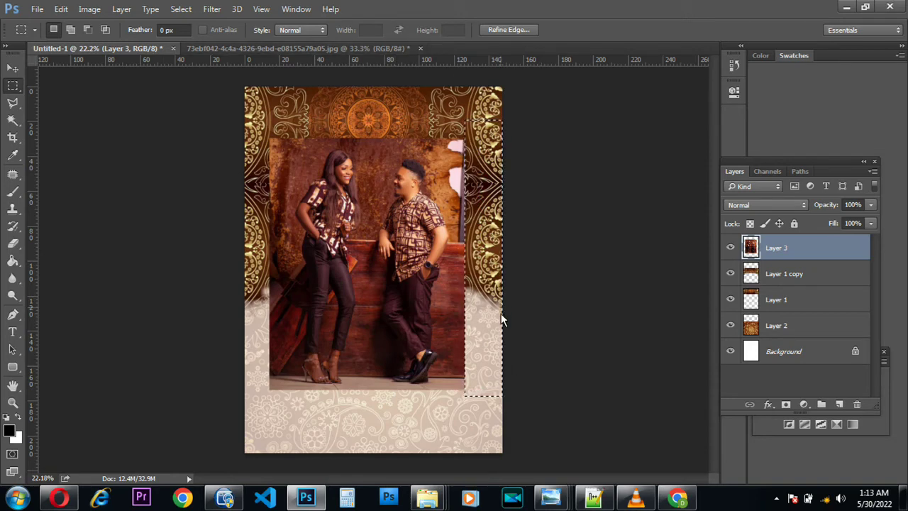
key("ctrl+d")
Recentre the trimmed couple photo horizontally on the cover and duplicate its layer
left_click(14, 69)
left_click_drag(411, 239, 419, 241)
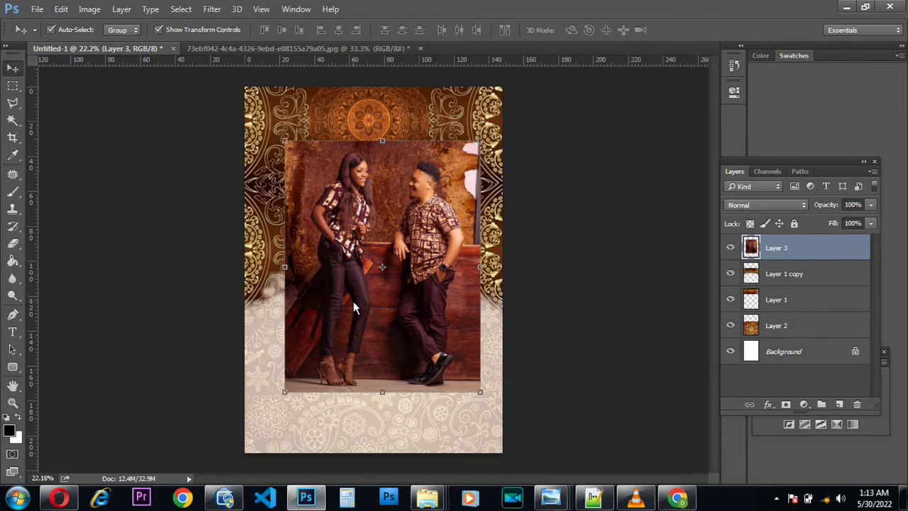
left_click_drag(359, 310, 352, 312)
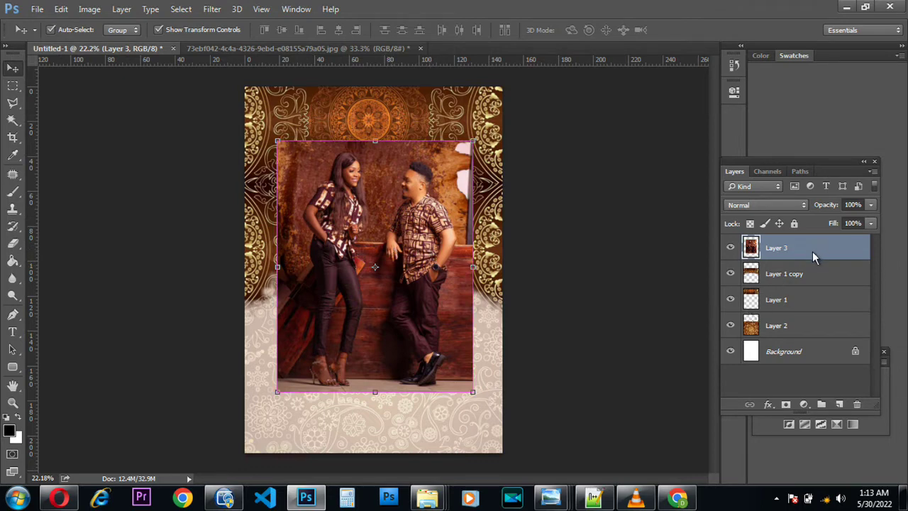
key("ctrl+j")
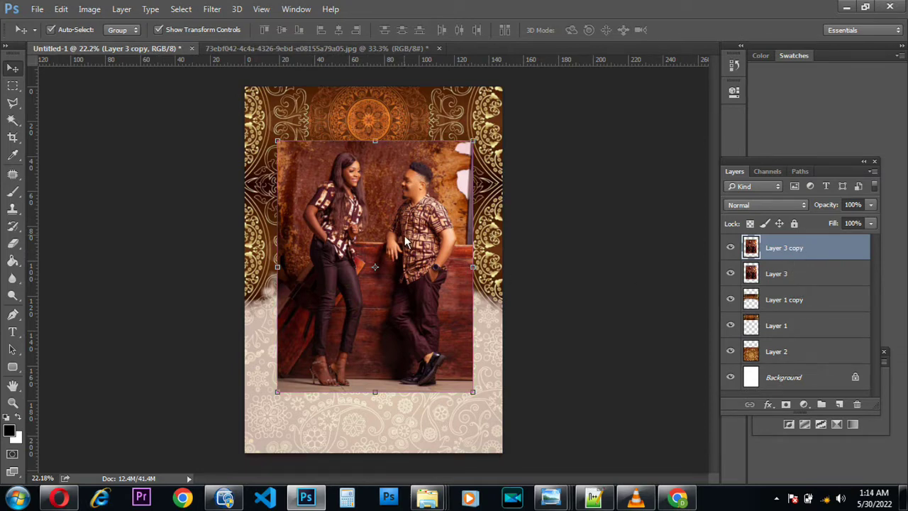
left_click(769, 404)
left_click(786, 301)
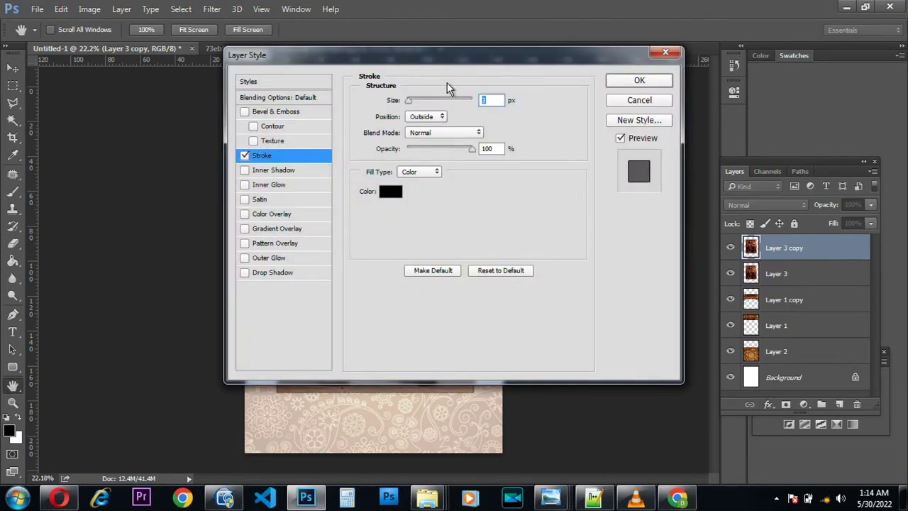
left_click_drag(442, 64, 729, 200)
left_click(675, 321)
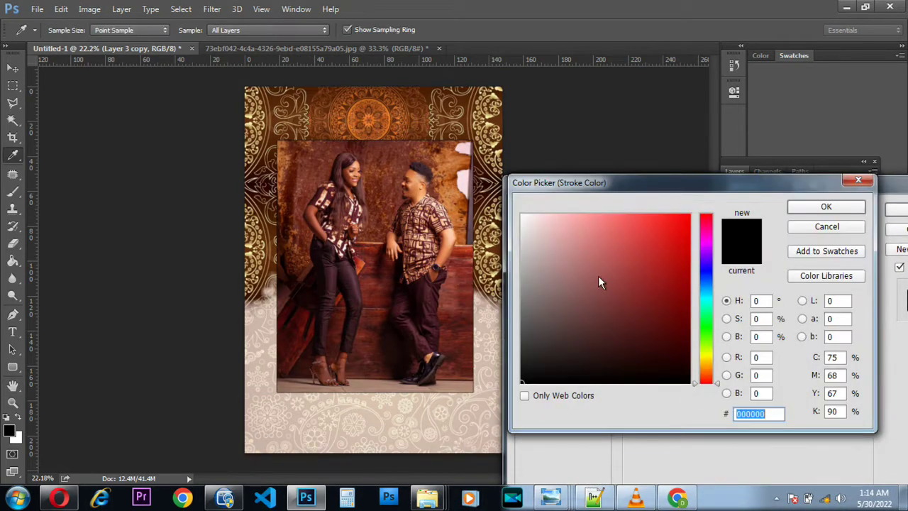
left_click(523, 215)
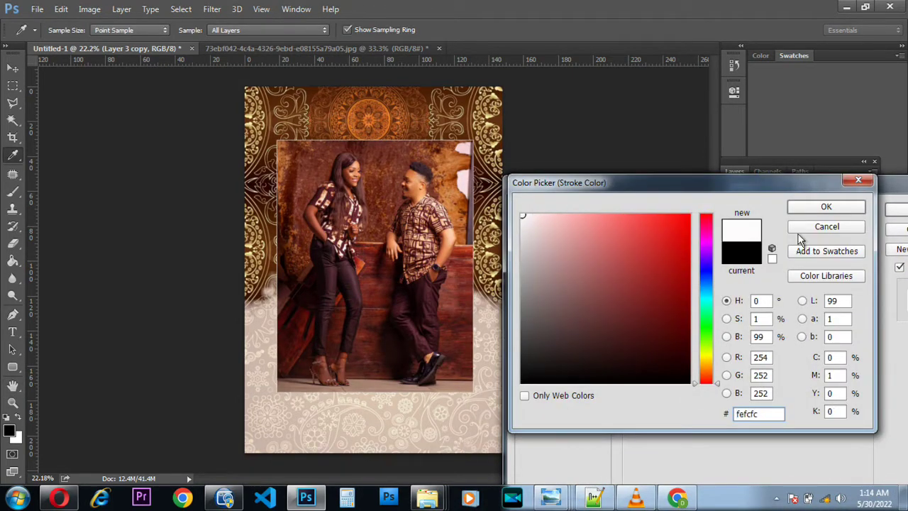
left_click(827, 206)
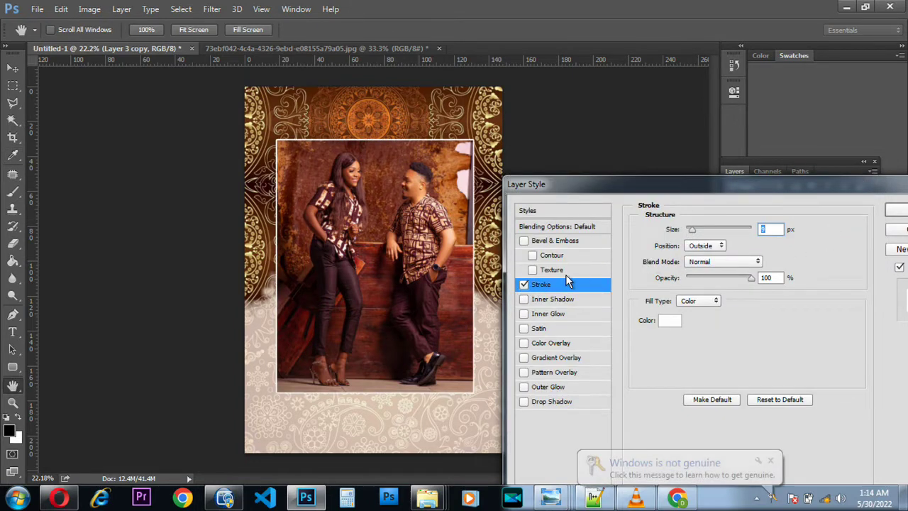
left_click_drag(692, 186, 481, 179)
left_click(728, 222)
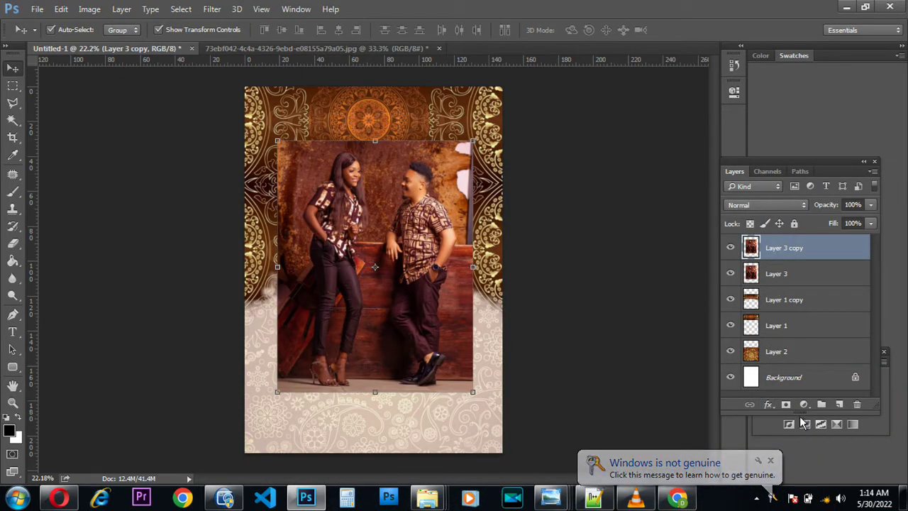
Add a white outside stroke of 37 px to the duplicated couple photo, Layer 3 copy
left_click(767, 405)
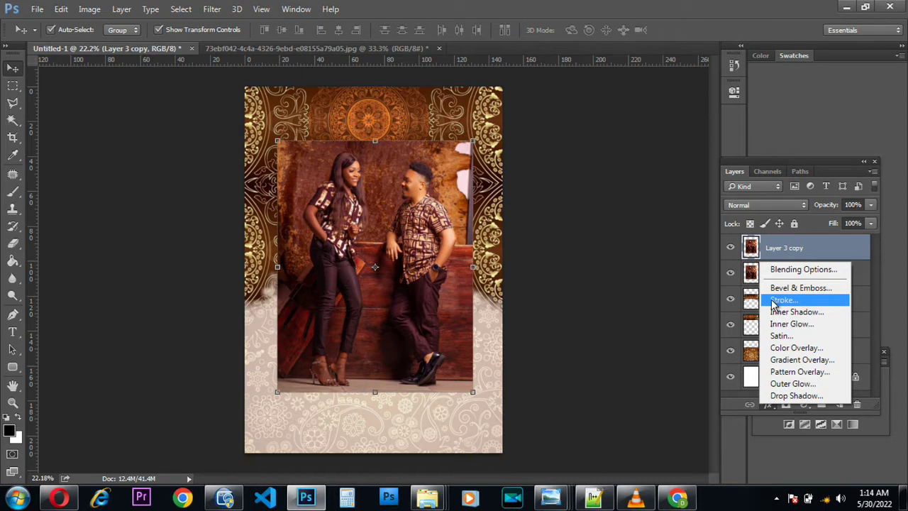
key("Escape")
key("space")
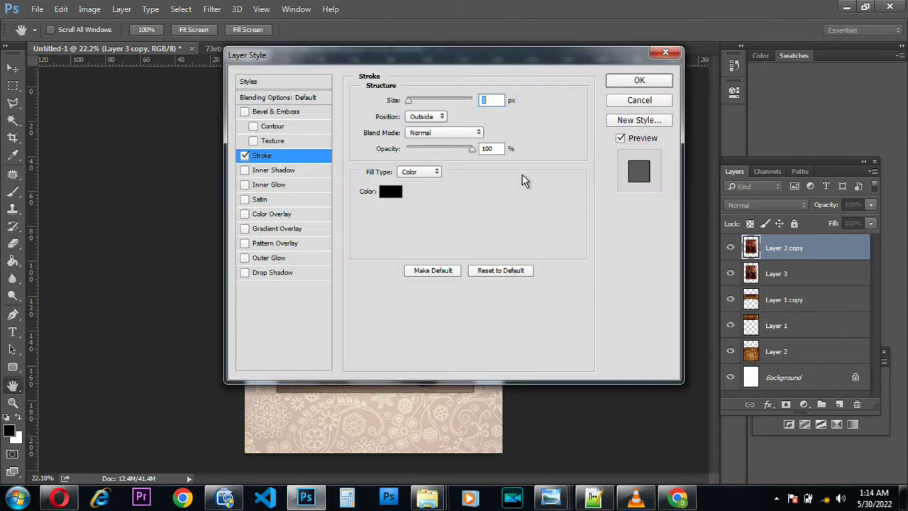
left_click(389, 193)
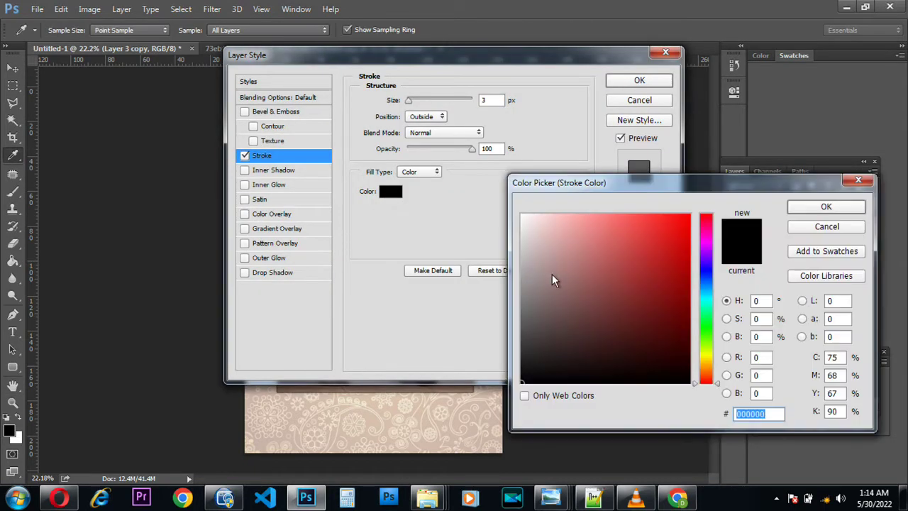
left_click(523, 216)
left_click(827, 206)
left_click_drag(426, 56, 687, 172)
left_click_drag(683, 222, 675, 224)
key("Up")
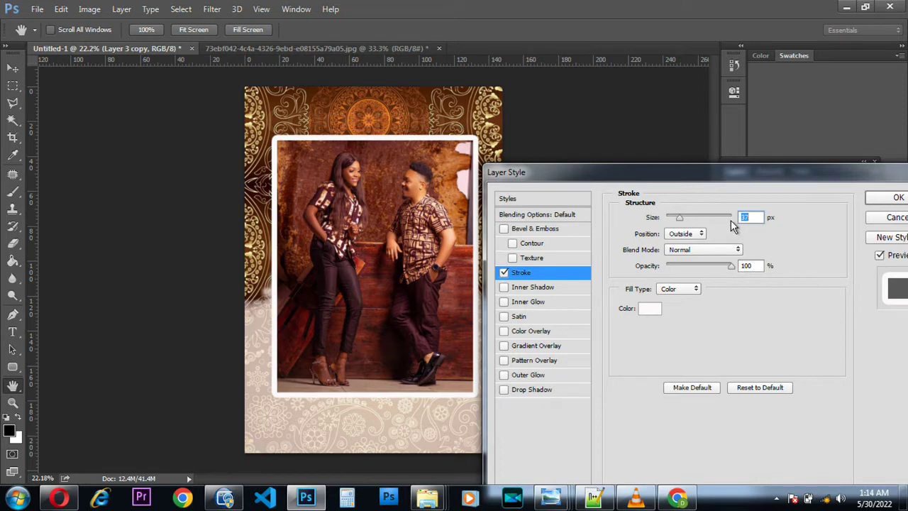
left_click(892, 200)
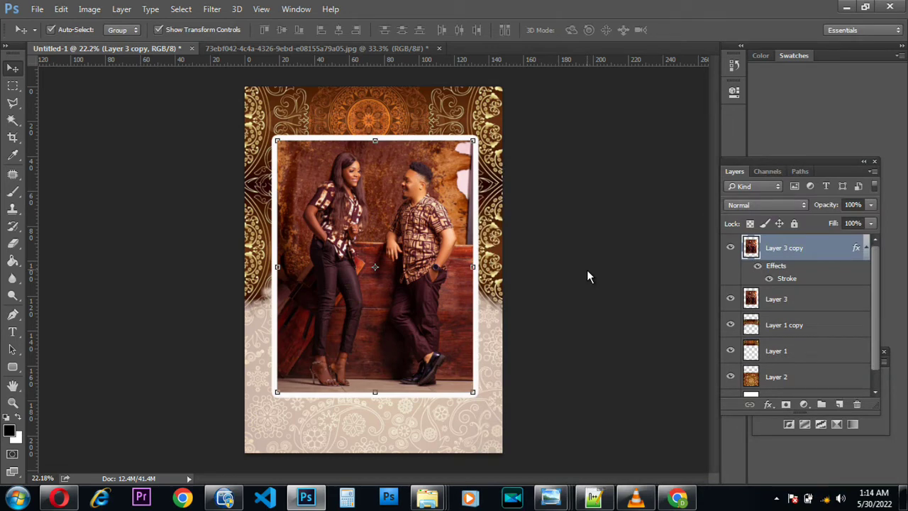
Start a stroke effect on the original couple photo, Layer 3, and open its stroke colour for editing
left_click(795, 304)
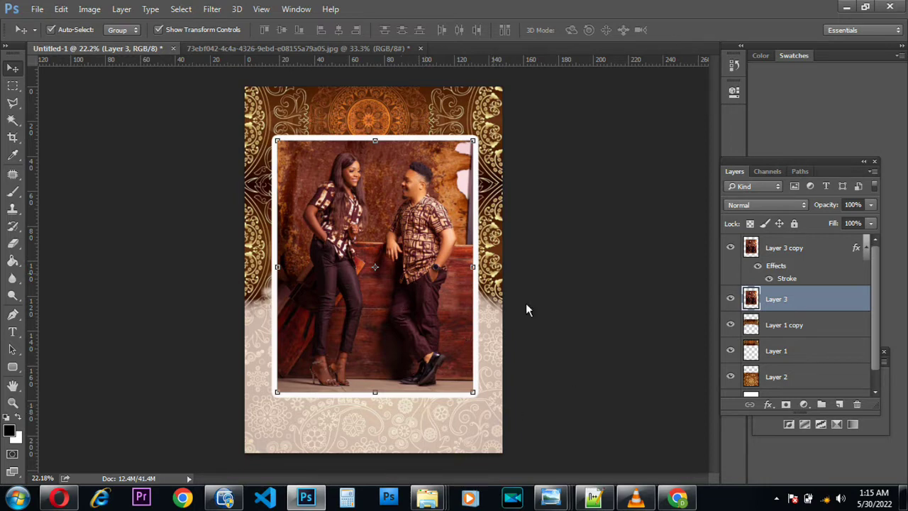
left_click(776, 248)
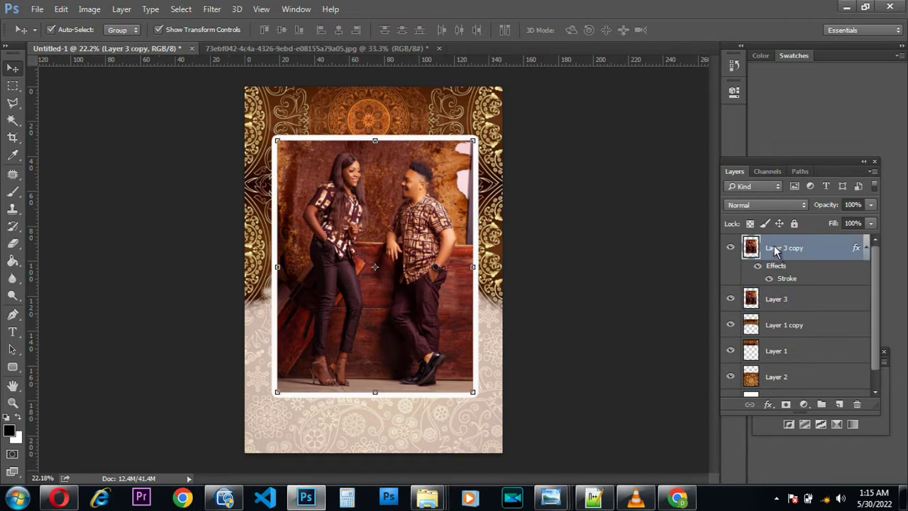
left_click(789, 304)
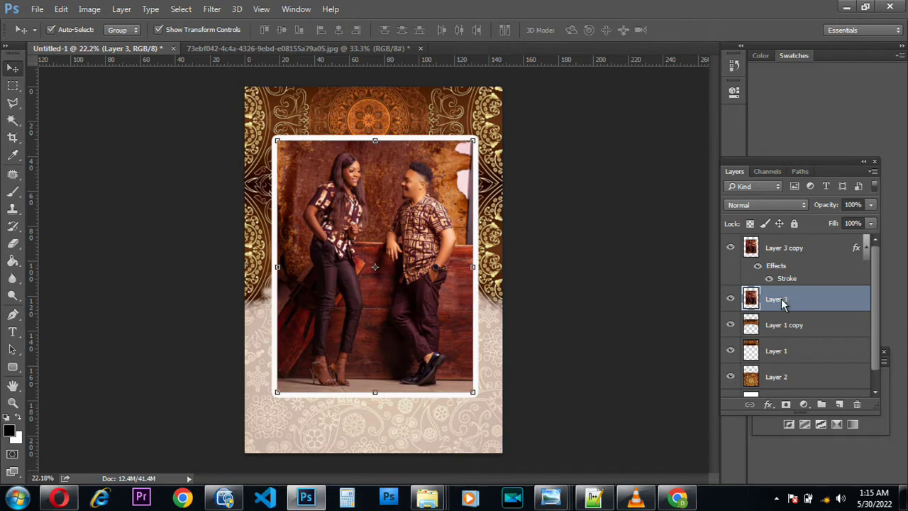
left_click(770, 404)
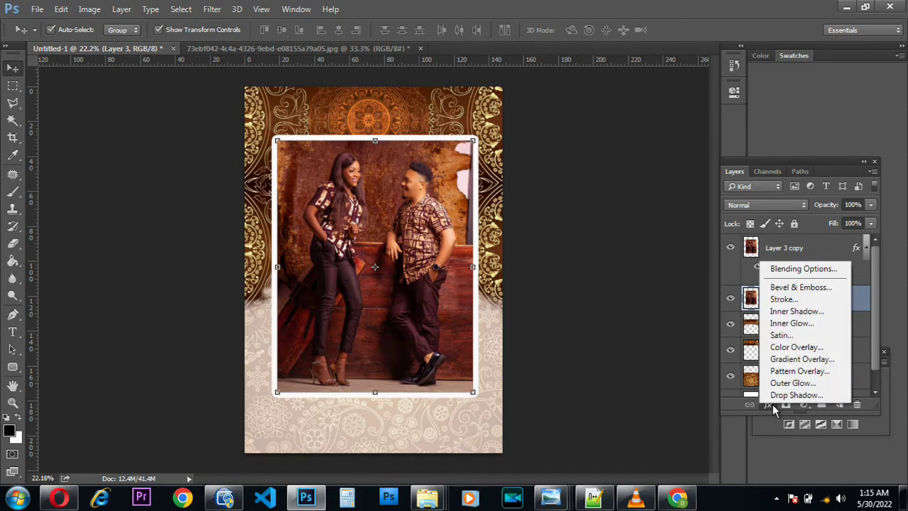
left_click(790, 300)
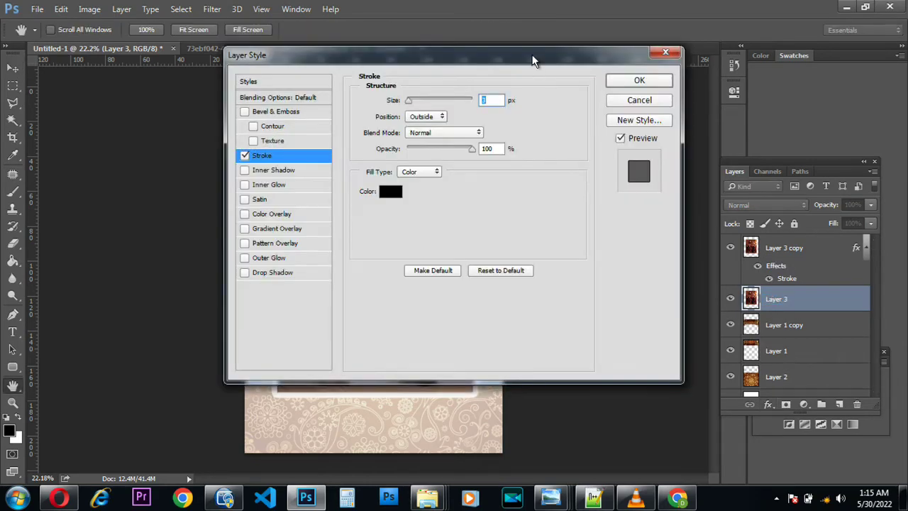
left_click_drag(528, 81, 738, 226)
left_click(598, 351)
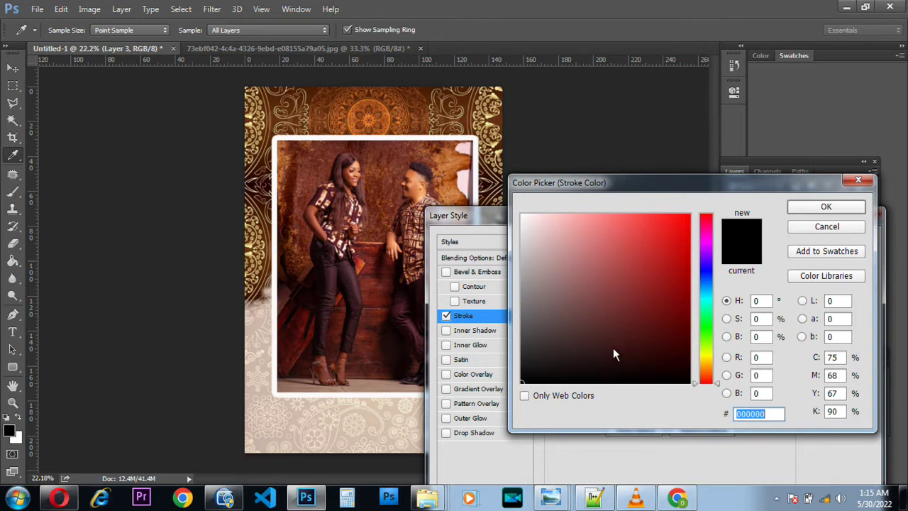
Try orange hues and colours sampled from the couple photo, white frame and upper mandala for the stroke
left_click(707, 366)
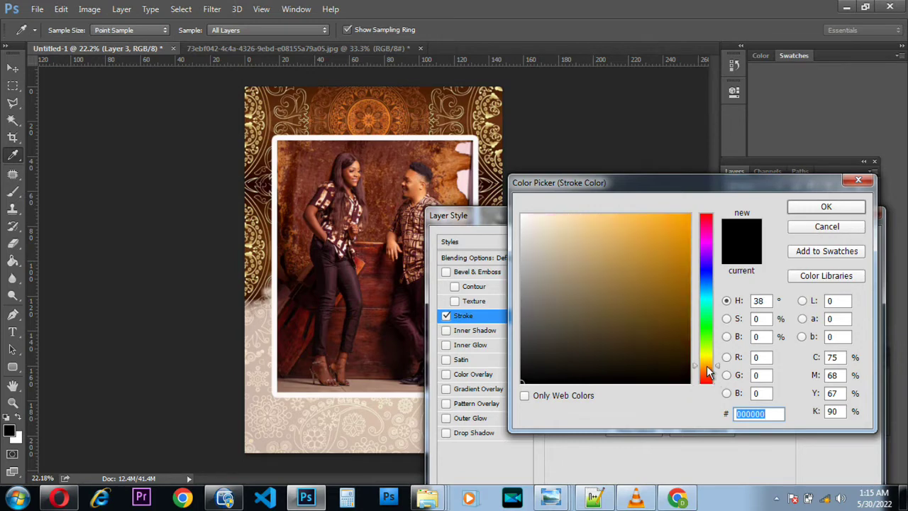
left_click(707, 370)
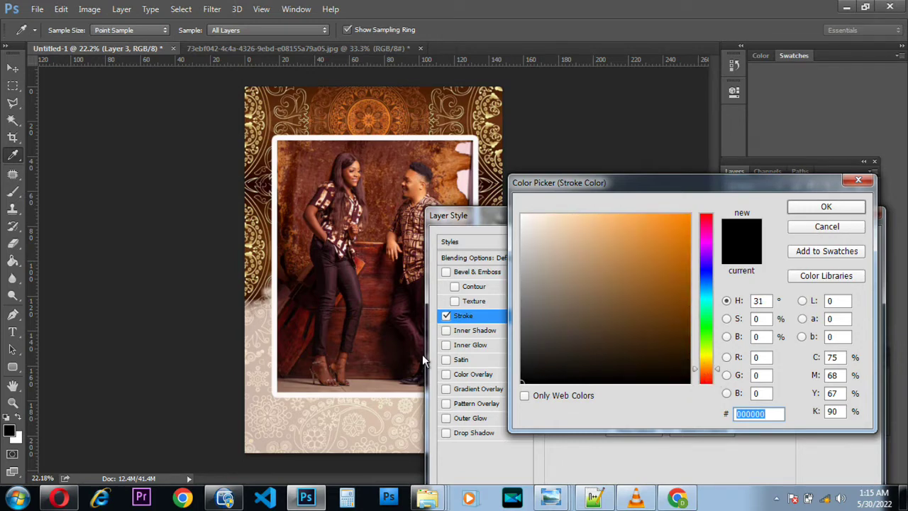
left_click(390, 263)
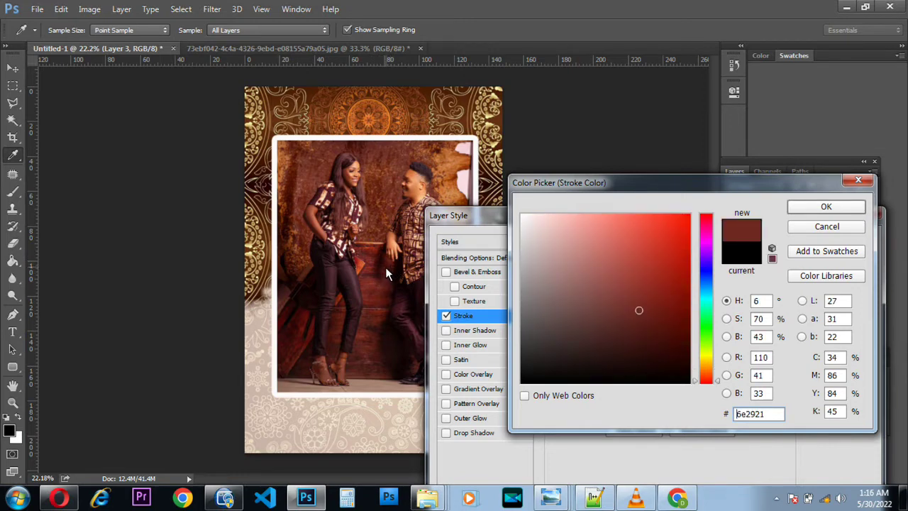
left_click(387, 268)
left_click(325, 197)
left_click(468, 139)
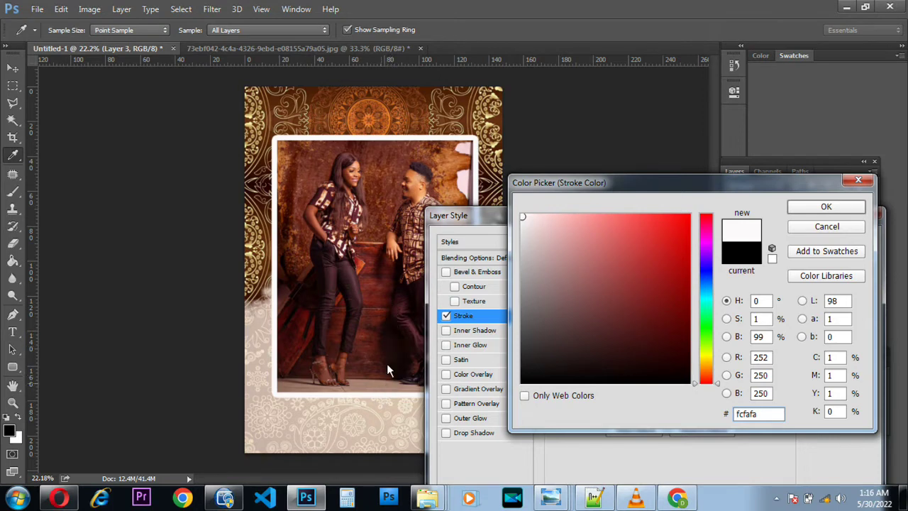
left_click(384, 105)
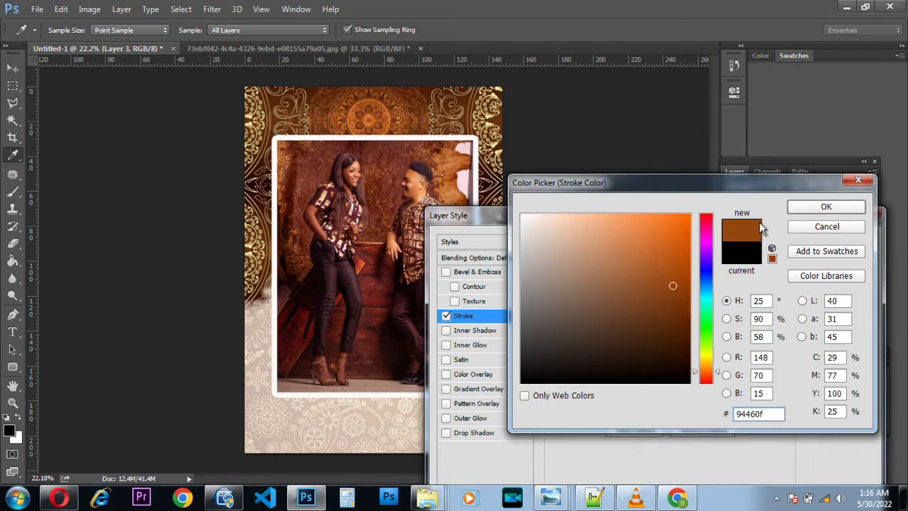
Give Layer 3 a dark maroon 511b19 stroke, sampled from the wooden panel between the couple, with a size of 56 px
left_click(387, 287)
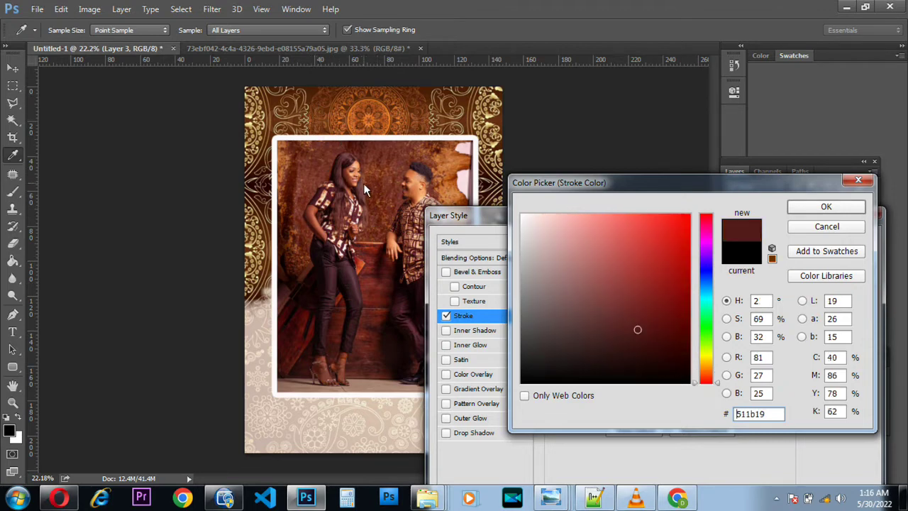
left_click(836, 210)
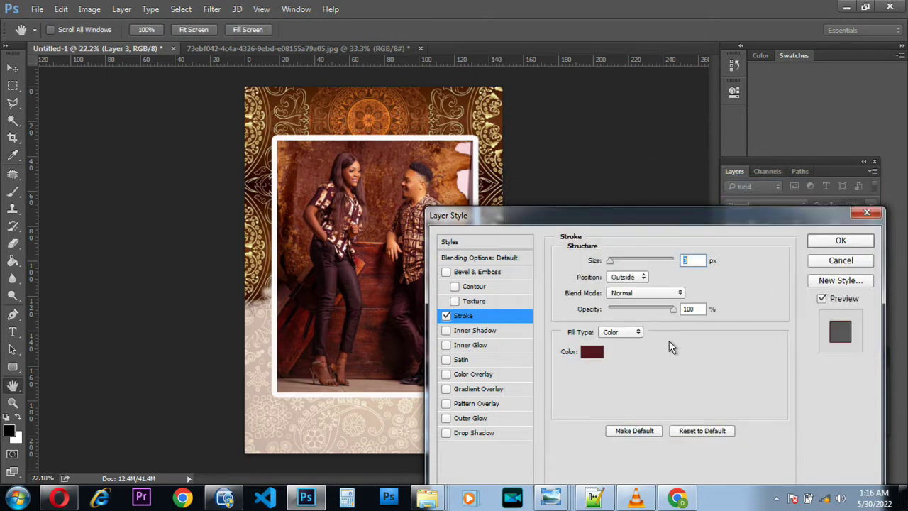
key("shift+Up")
scroll(683, 275, "up", 17)
scroll(687, 277, "up", 10)
scroll(684, 274, "up", 9)
scroll(681, 286, "up", 3)
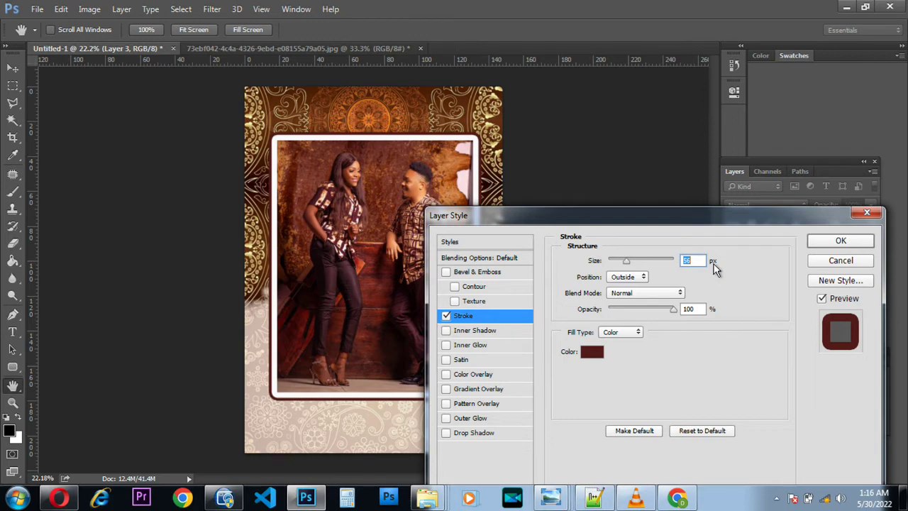
left_click(841, 241)
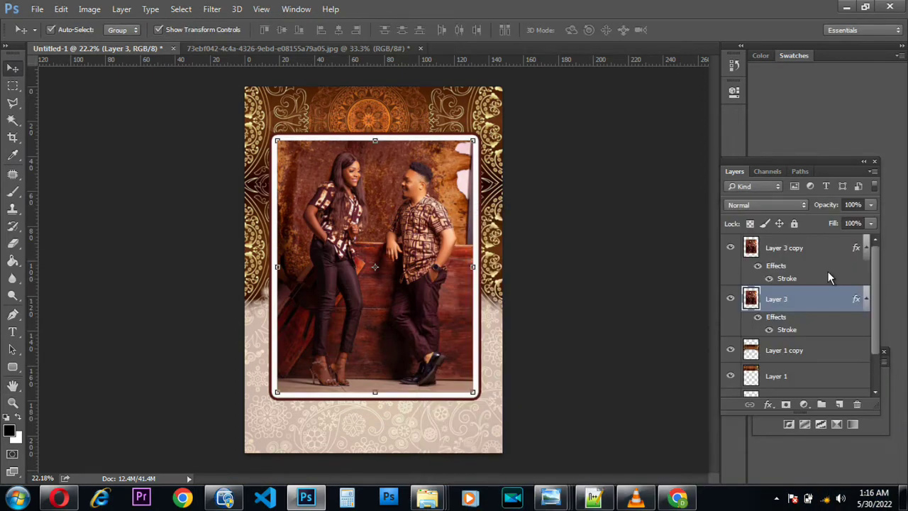
Group Layer 3 and Layer 3 copy as Group 1 in Pass Through mode and expand the group
left_click(798, 247, "shift")
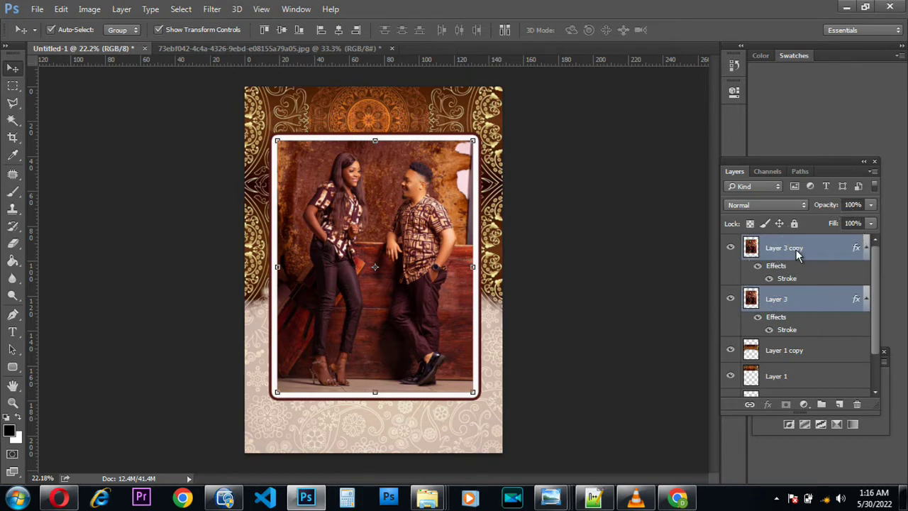
right_click(797, 256)
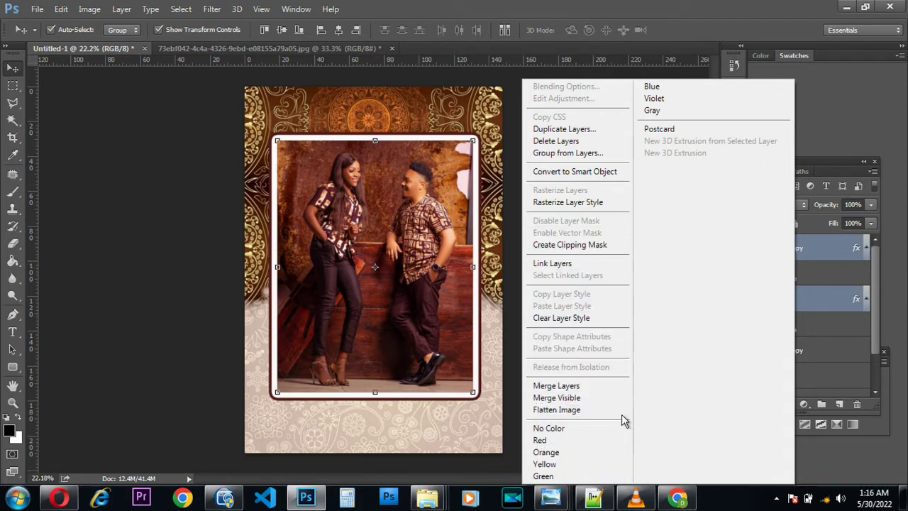
left_click(586, 163)
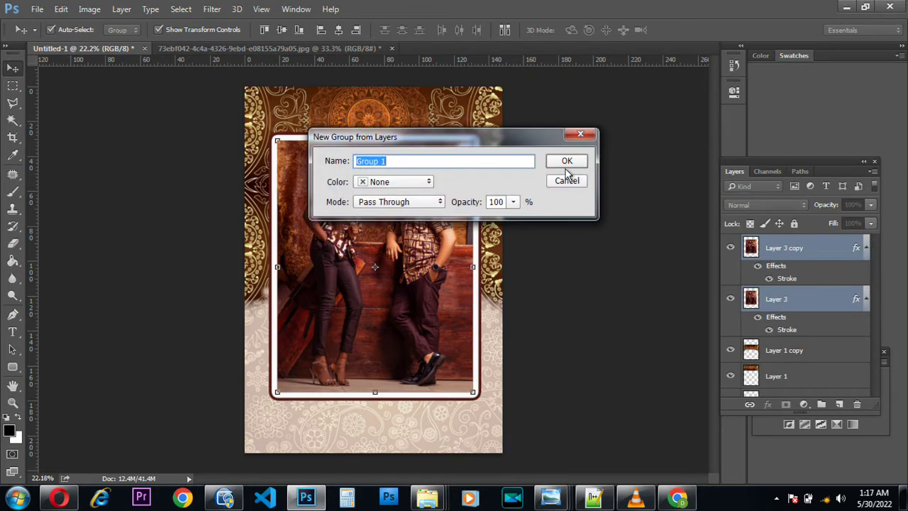
left_click(568, 162)
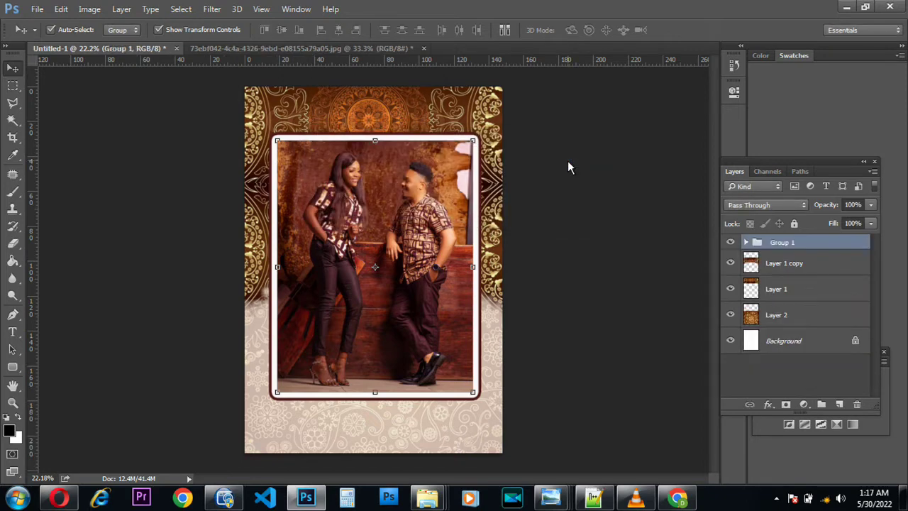
left_click(747, 242)
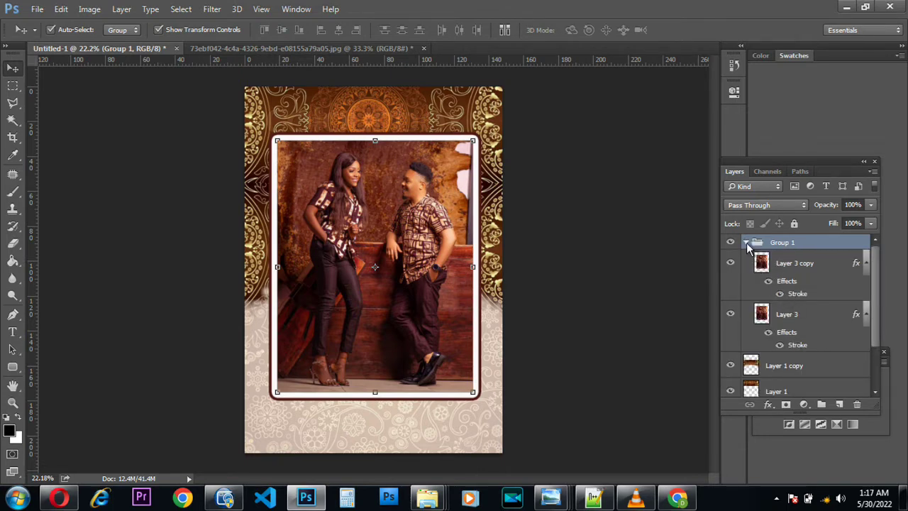
Collapse Group 1 and shift the framed couple photo slightly lower and toward the cover's horizontal centre, leaving heading space above
left_click(747, 243)
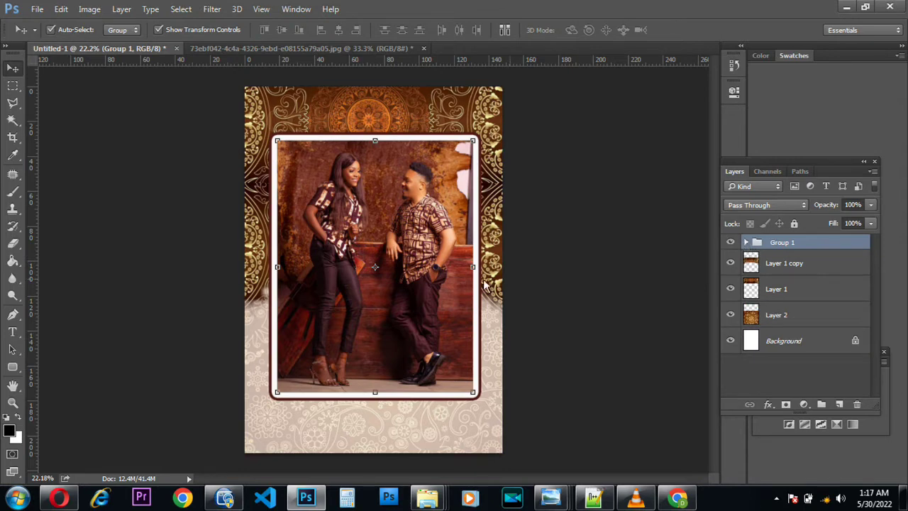
mouse_move(409, 222)
left_mouse_down()
mouse_move(389, 242)
mouse_move(429, 231)
mouse_move(407, 232)
left_mouse_up()
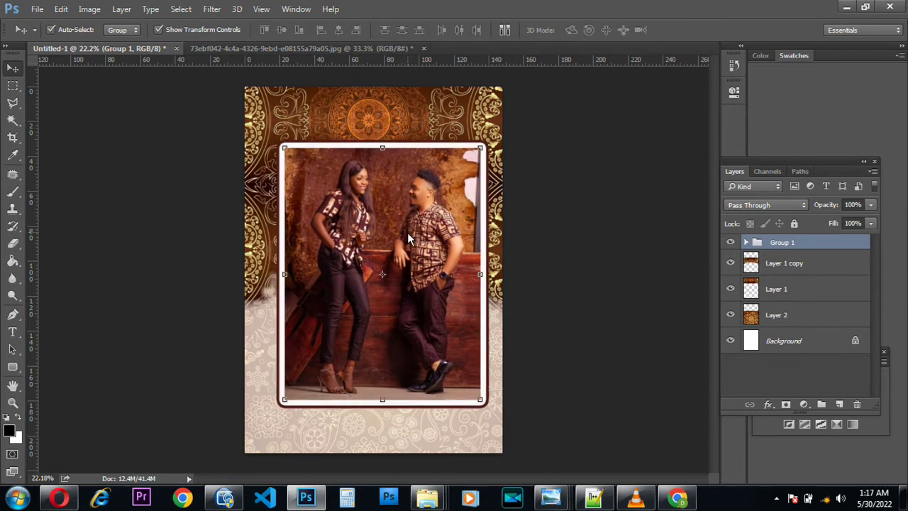
key("shift+Left")
key("shift+Left")
key("shift+Left")
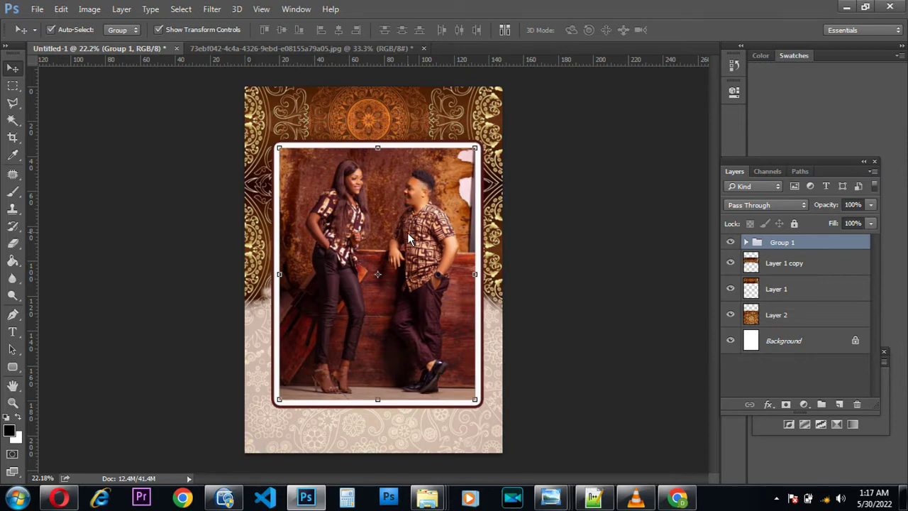
key("Down")
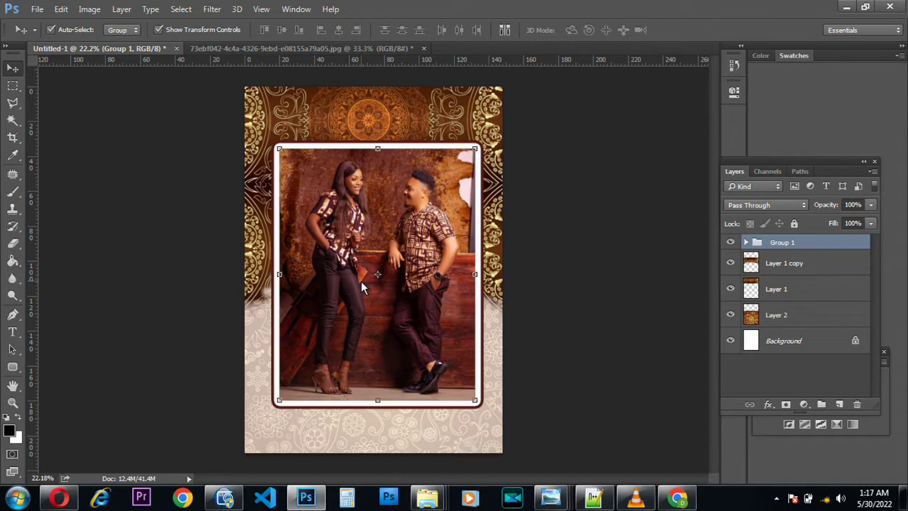
key("Down")
key("Down")
key("Down")
key("Down")
key("Down")
key("Down")
key("Down")
key("Down")
key("Down")
key("Down")
key("Down")
key("Down")
key("Down")
key("Down")
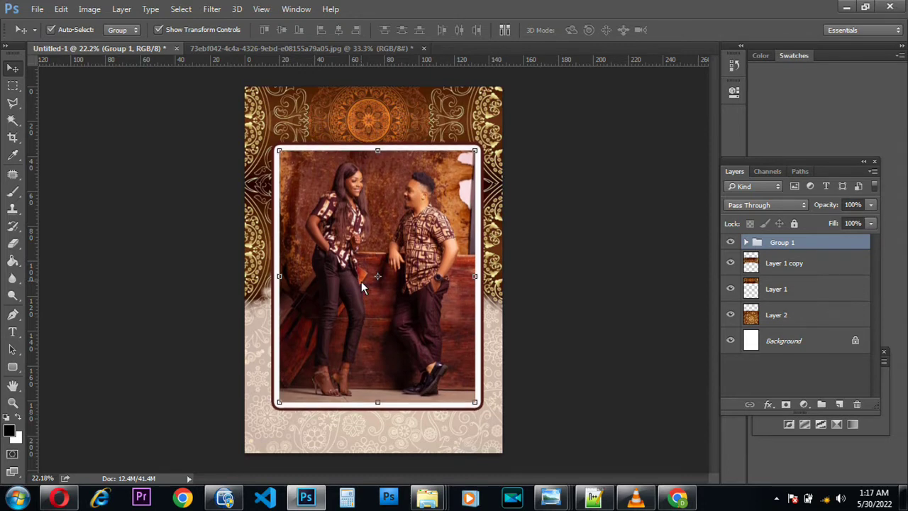
Activate the Type tool and set the text colour to white
left_click(13, 336)
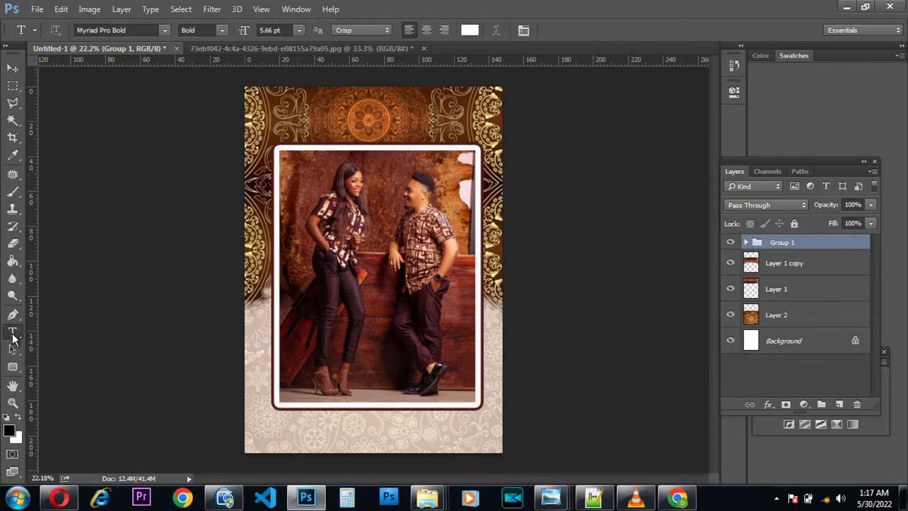
left_click(469, 31)
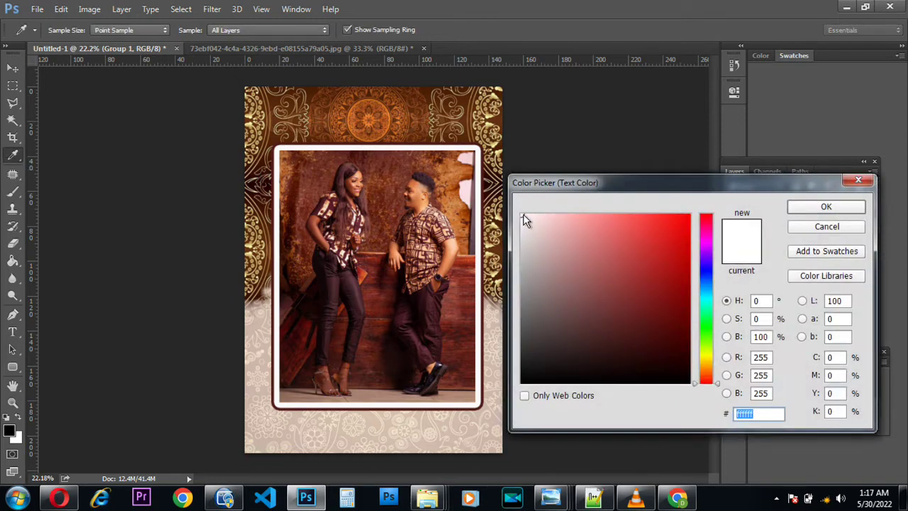
left_click(524, 221)
left_click(828, 207)
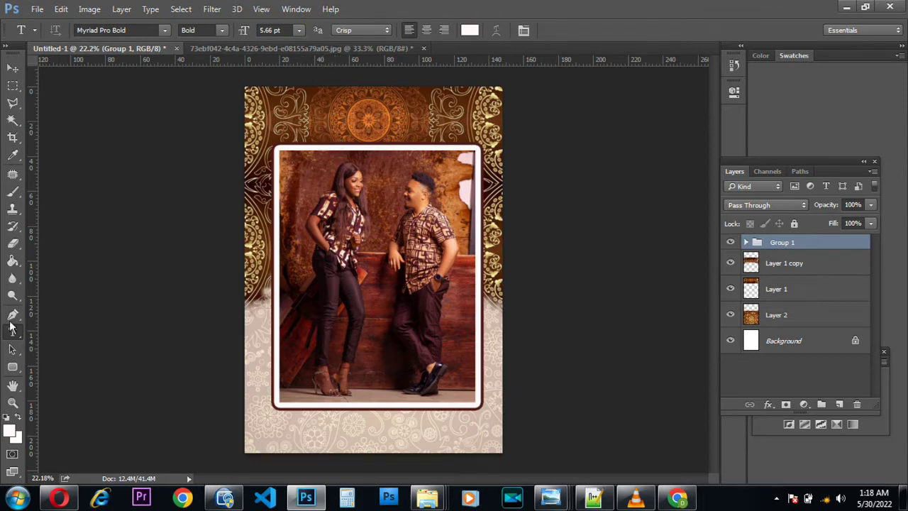
Add the heading "JMEEK 2021" over the mandala above the photo frame in 60 pt Myriad Pro Bold
left_click(327, 134)
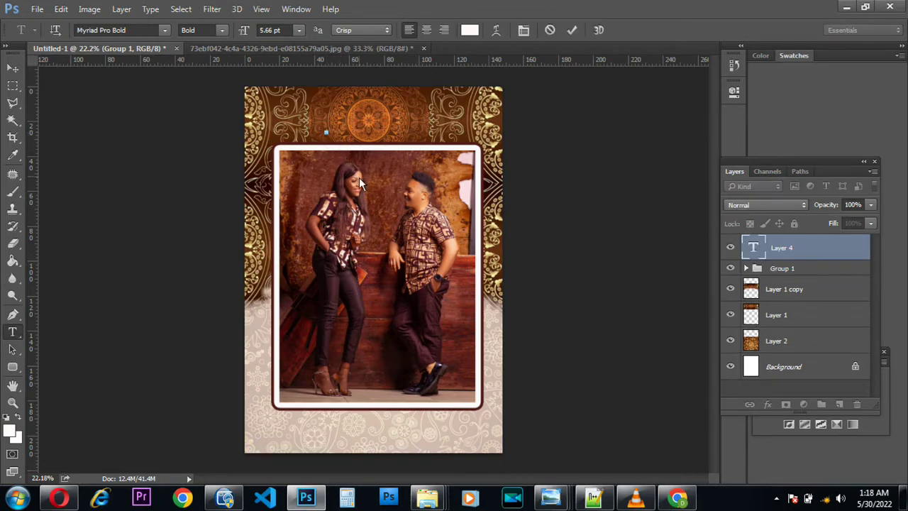
left_click(298, 32)
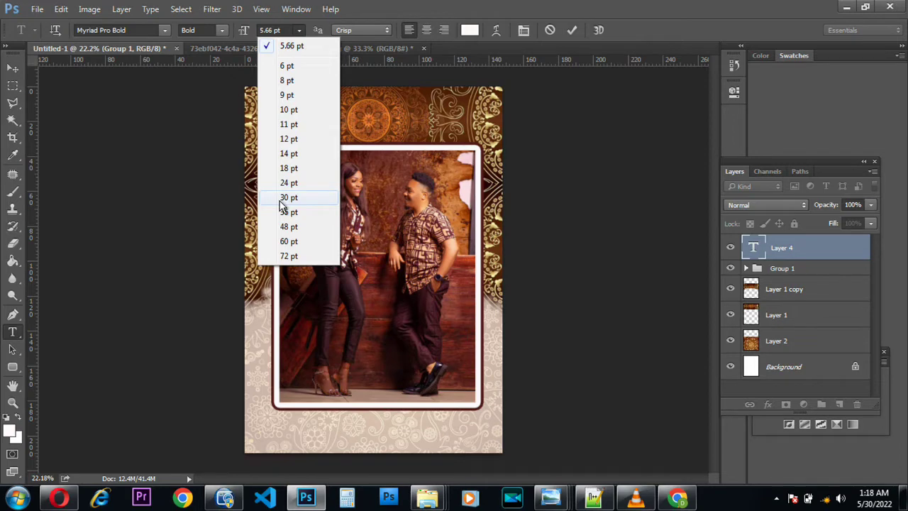
left_click(292, 127)
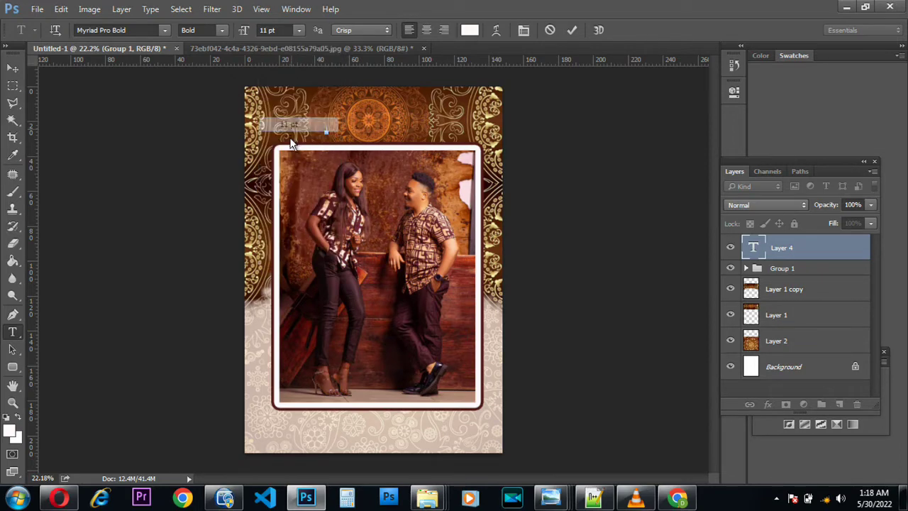
left_click(300, 32)
left_click(291, 242)
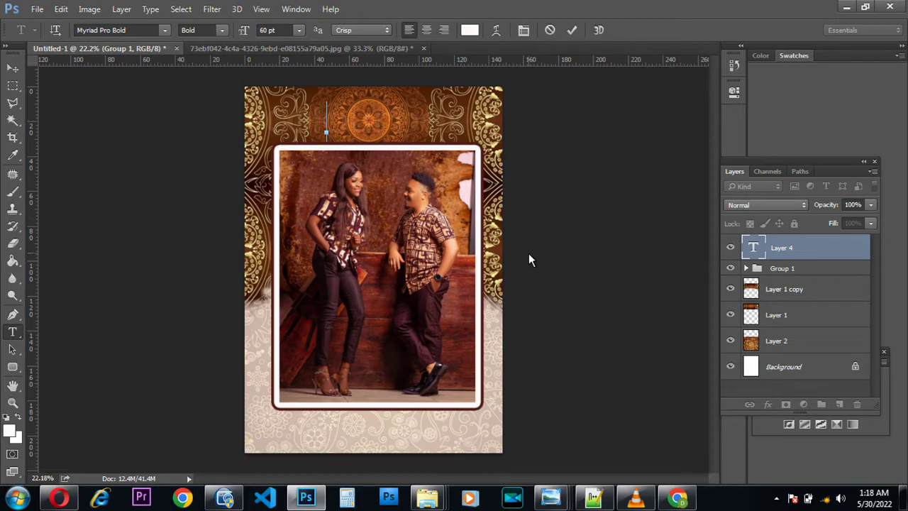
type("JME")
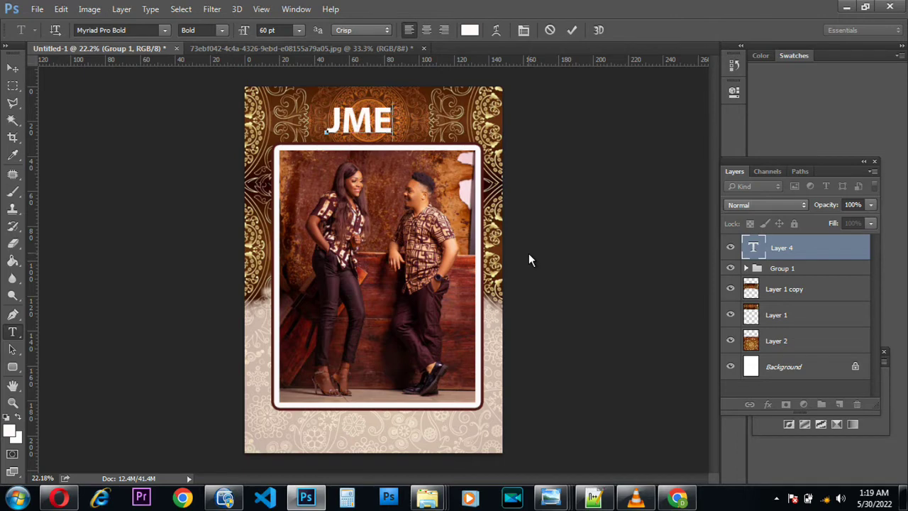
type("EK")
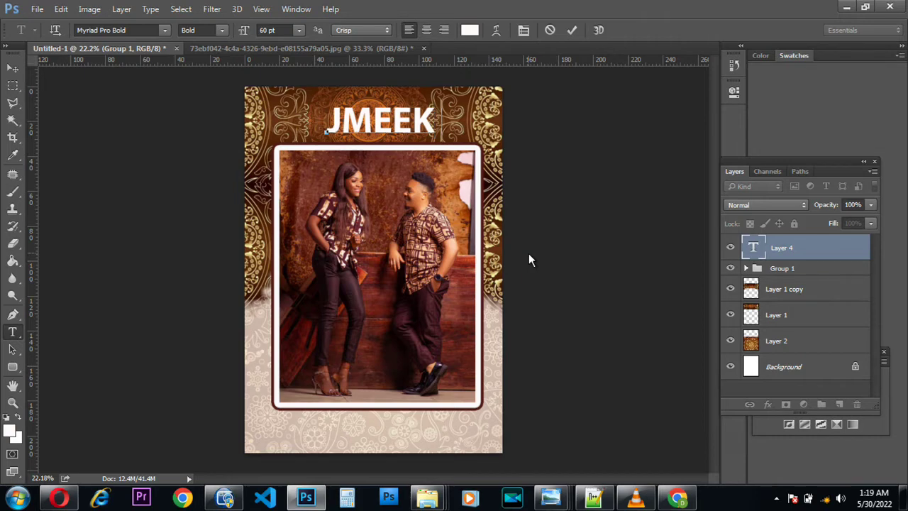
type("2022")
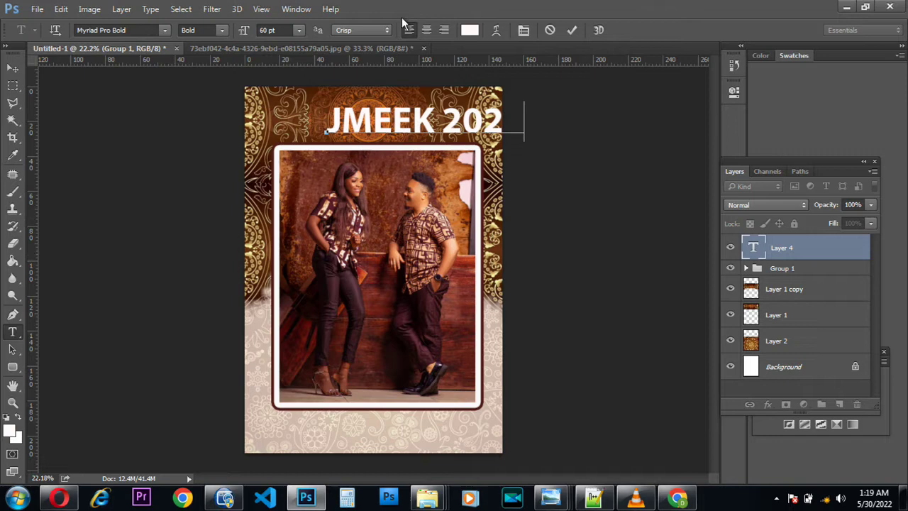
left_click(572, 30)
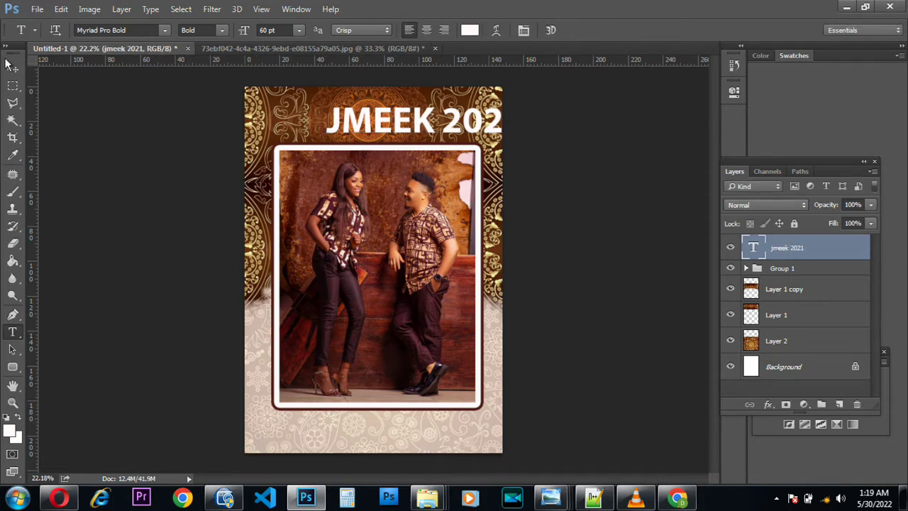
Scale the JMEEK 2021 heading to 76.08% and position it just above the frame at X 932.65 px, Y 305.75 px
left_click(12, 67)
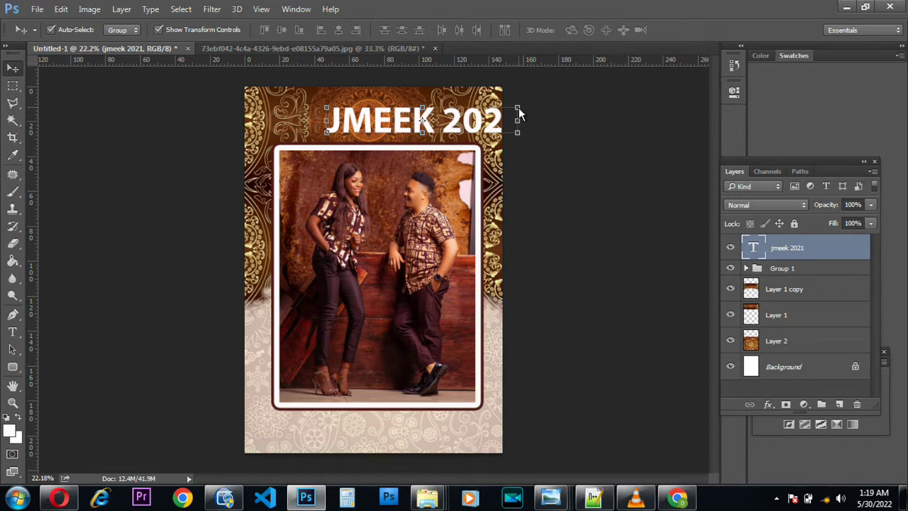
left_click_drag(519, 108, 468, 111)
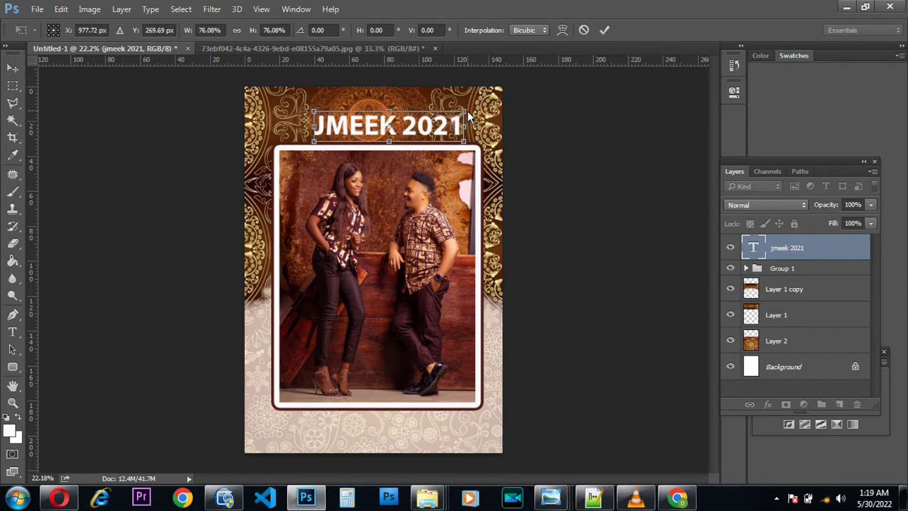
key("Left")
key("Left")
key("Left")
key("Left")
key("Left")
key("Left")
key("Left")
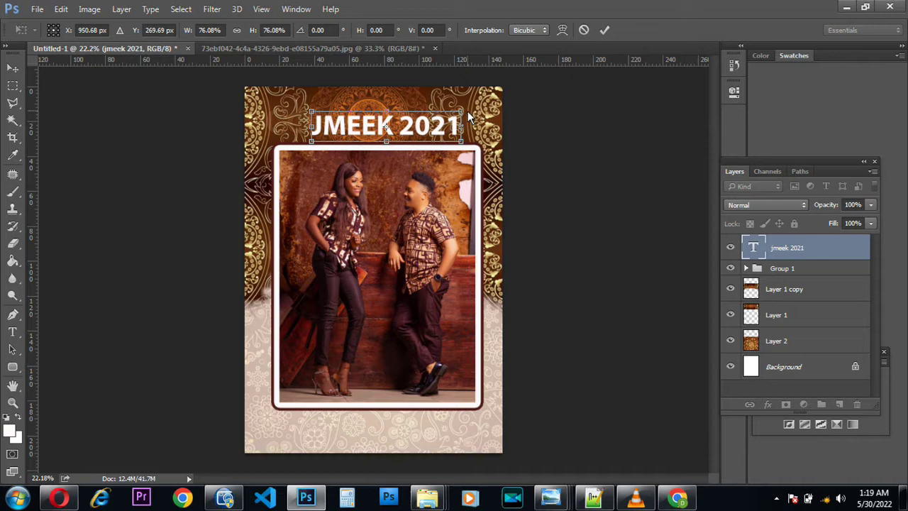
key("Down")
key("Down")
key("Down")
key("Down")
key("Down")
key("Down")
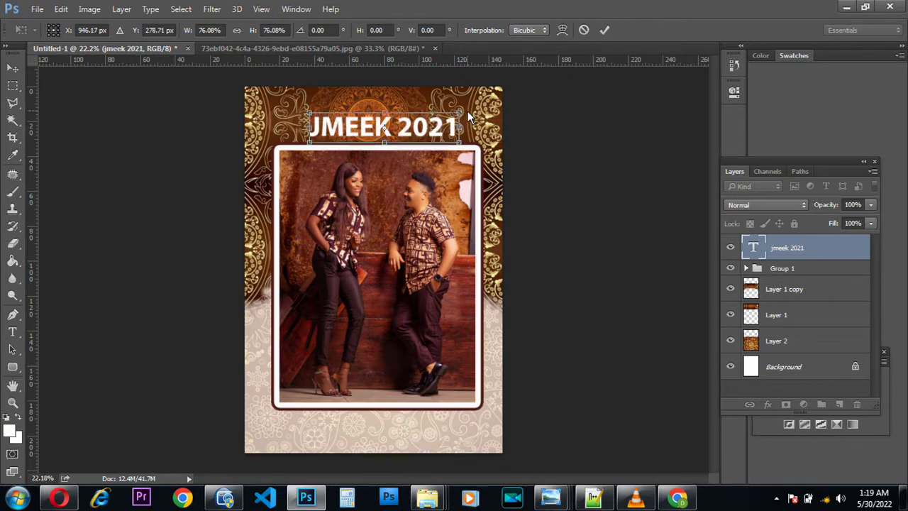
key("Right")
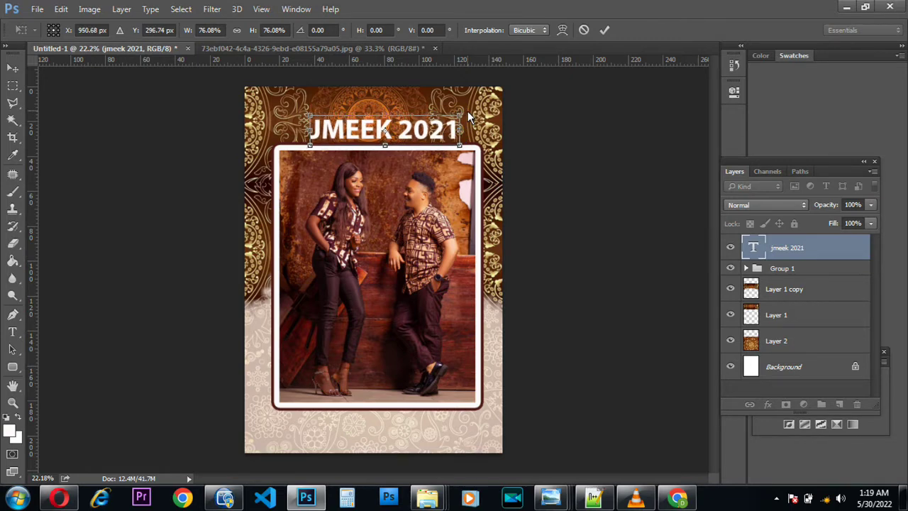
key("Down")
key("Down")
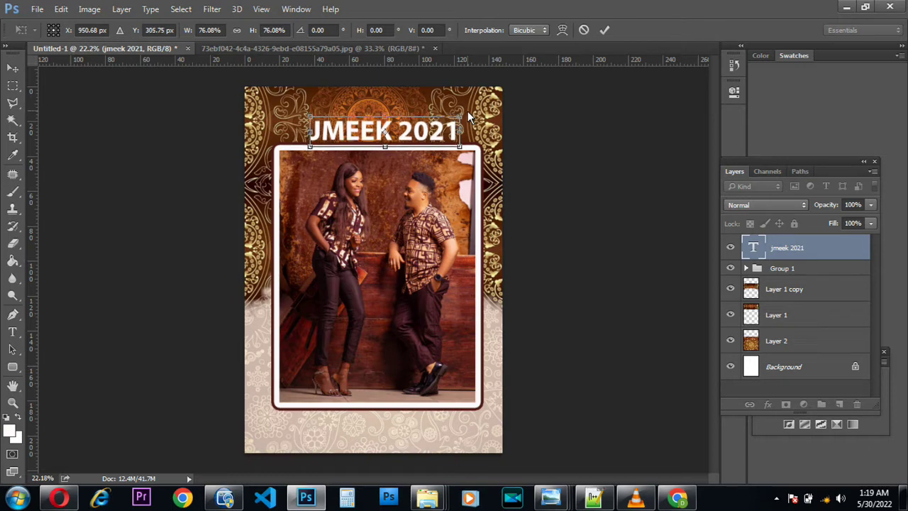
key("Left")
key("Up")
key("Left")
key("Left")
key("Down")
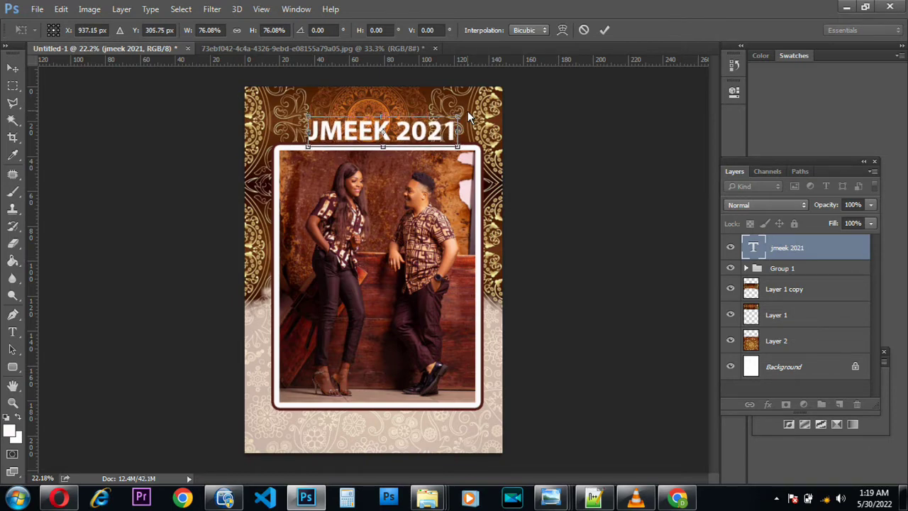
key("Left")
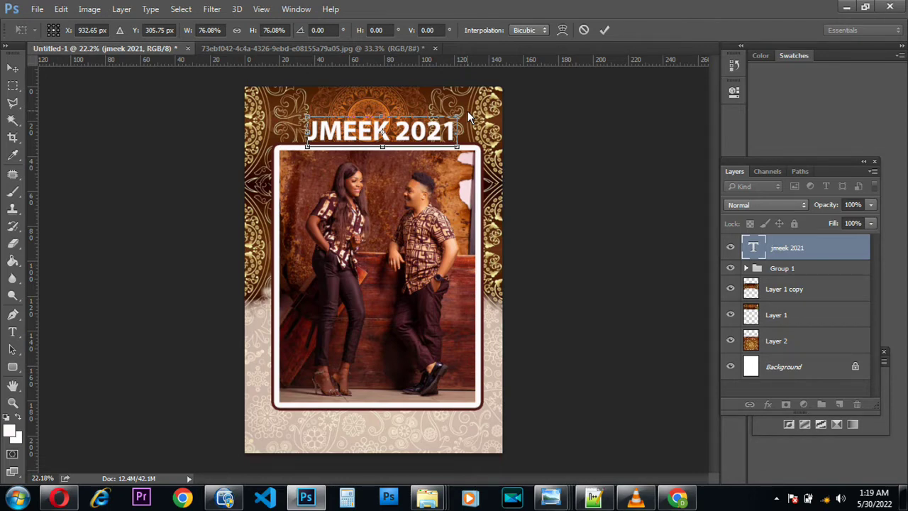
left_click(604, 30)
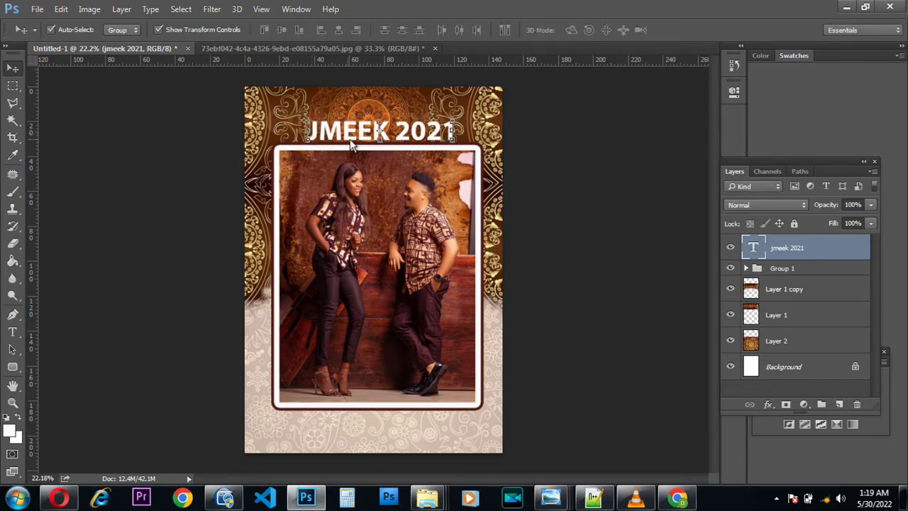
Change the heading's font to Source Sans Pro Black
left_click(12, 331)
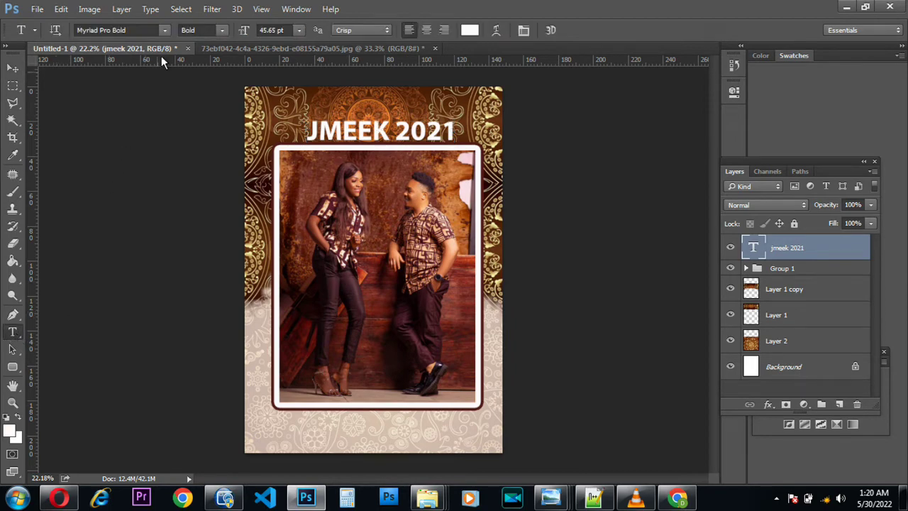
left_click(164, 30)
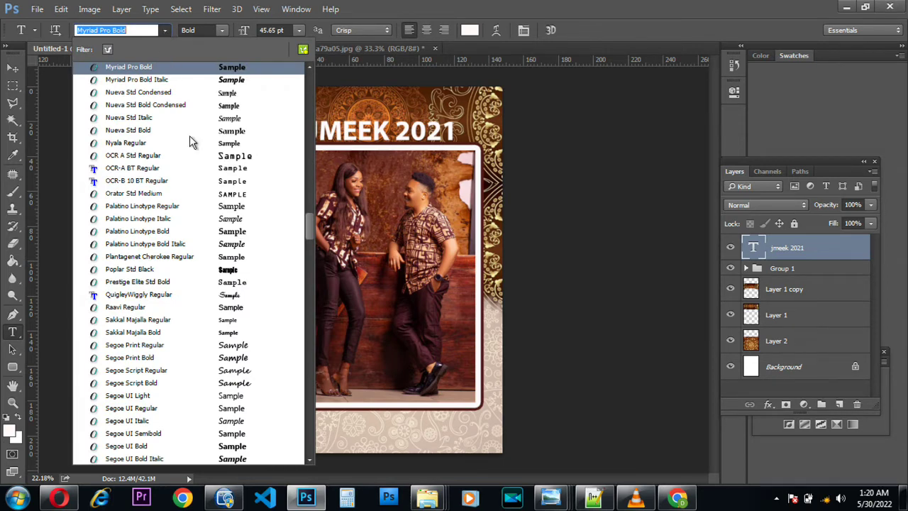
scroll(213, 345, "down", 2)
scroll(212, 342, "down", 3)
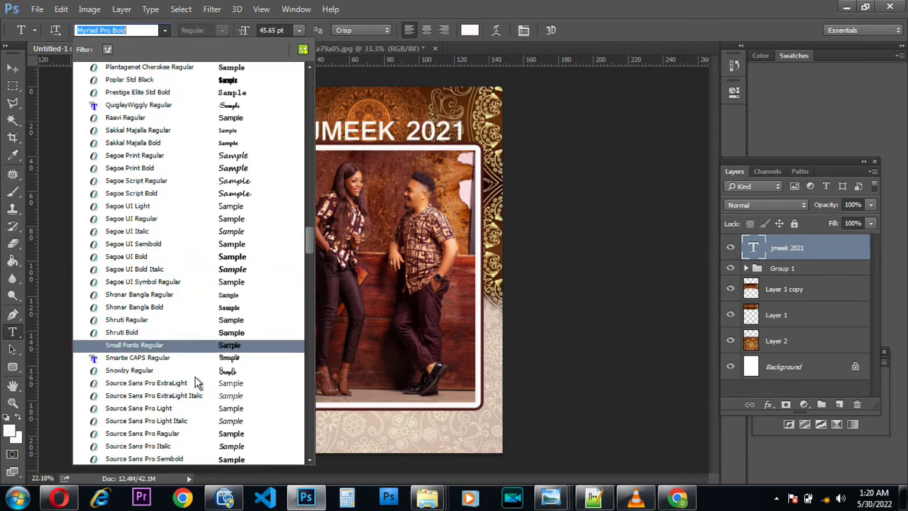
scroll(192, 378, "down", 1)
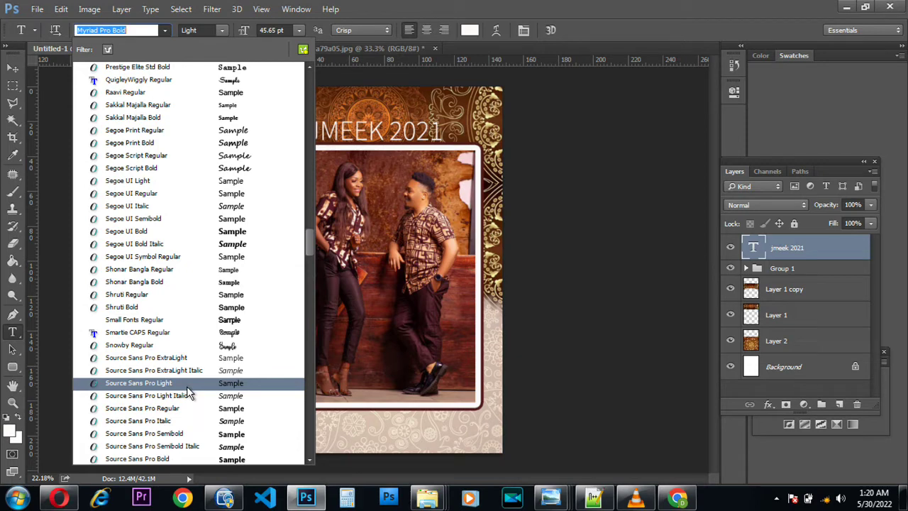
scroll(187, 386, "down", 1)
scroll(189, 426, "down", 1)
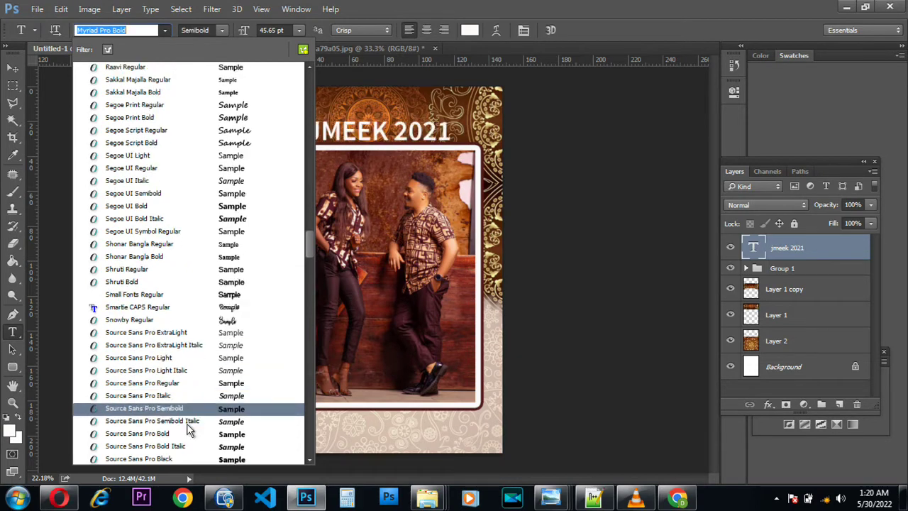
scroll(189, 428, "down", 1)
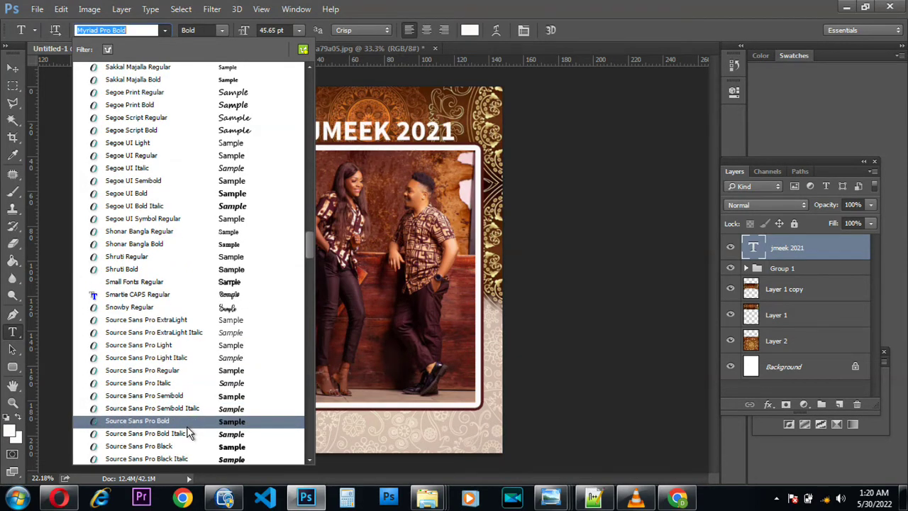
scroll(188, 433, "down", 2)
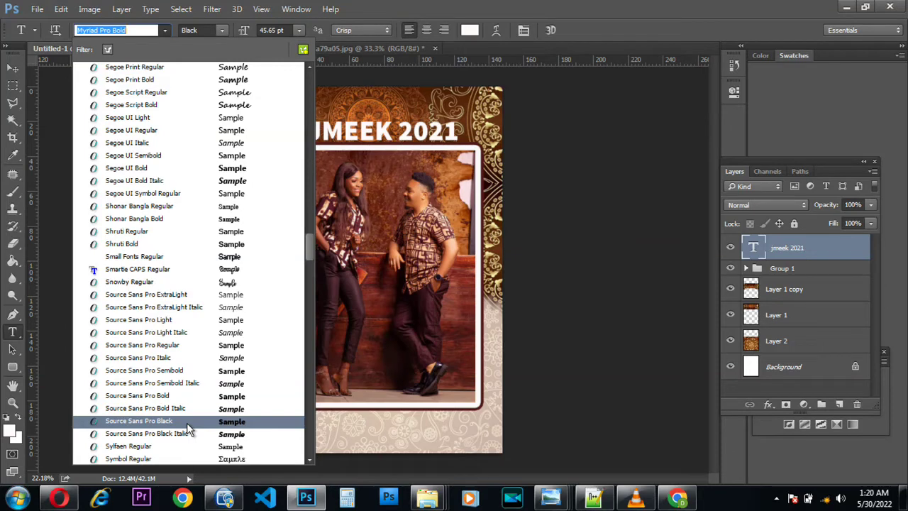
left_click(188, 423)
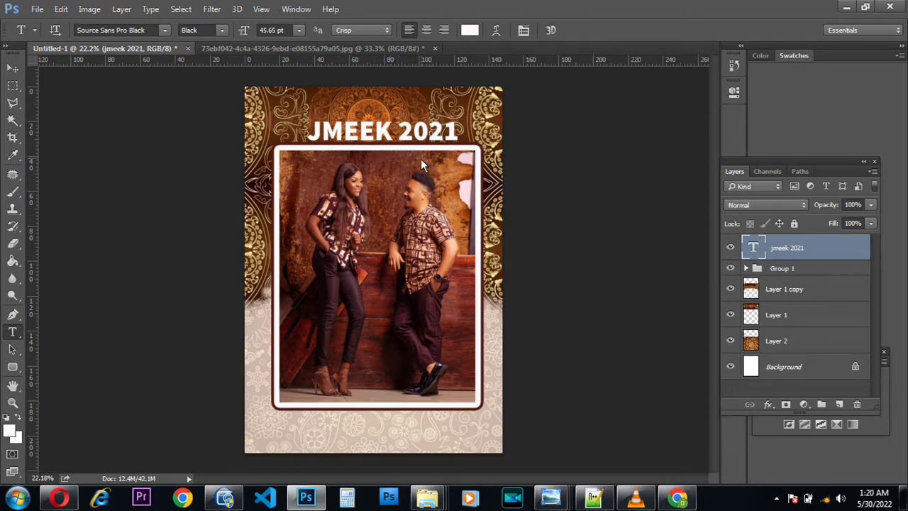
scroll(383, 135, "up", 1)
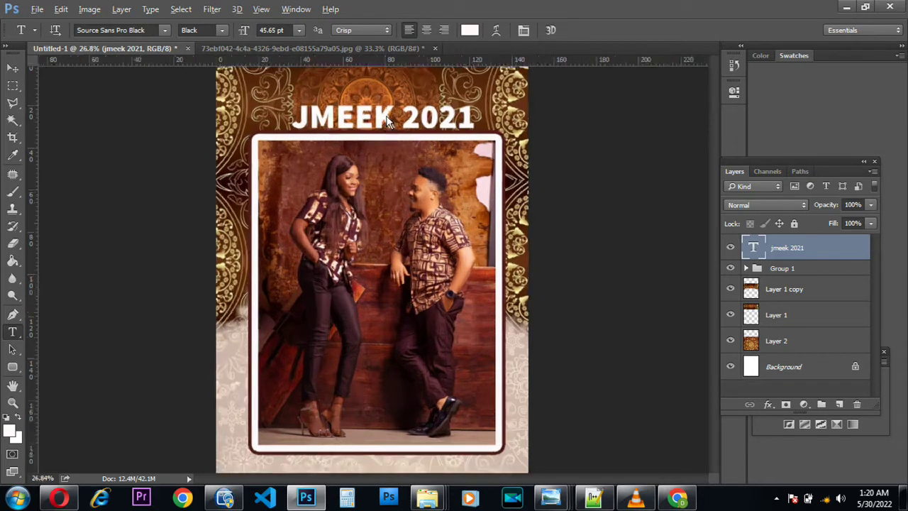
scroll(387, 122, "up", 4)
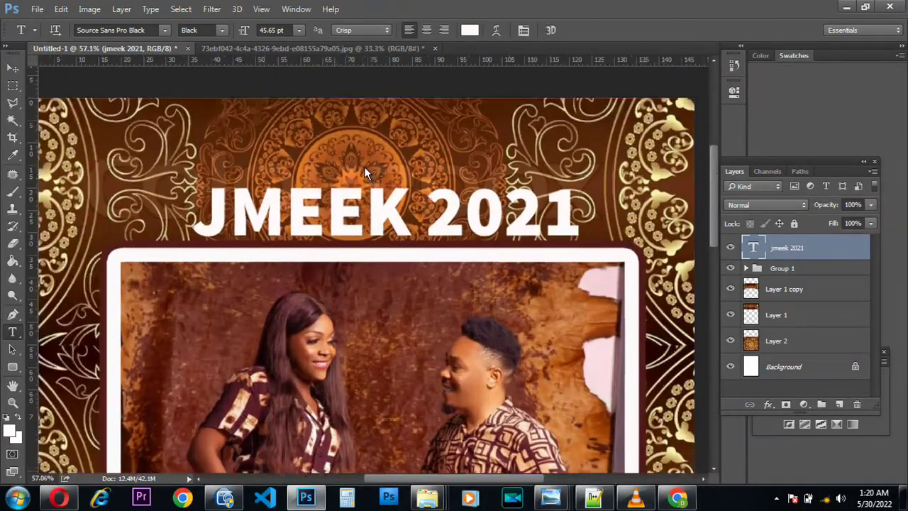
scroll(364, 170, "up", 2)
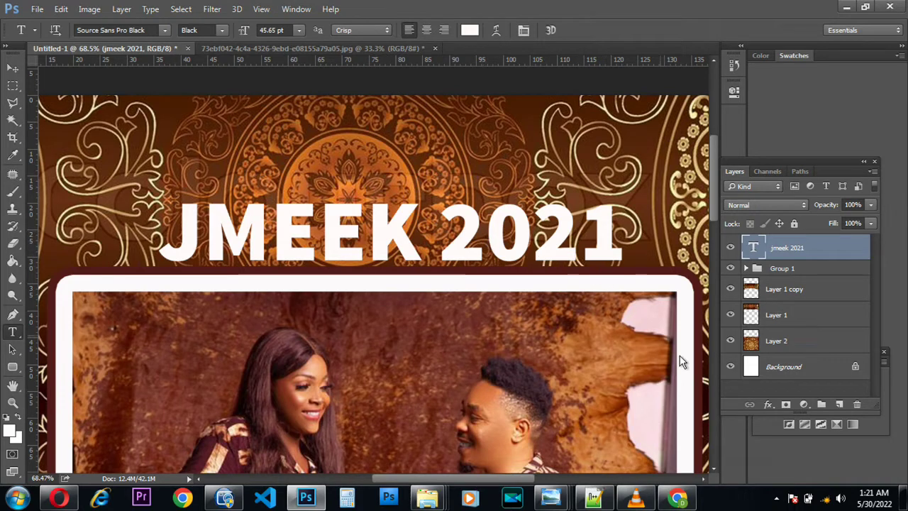
left_click(767, 410)
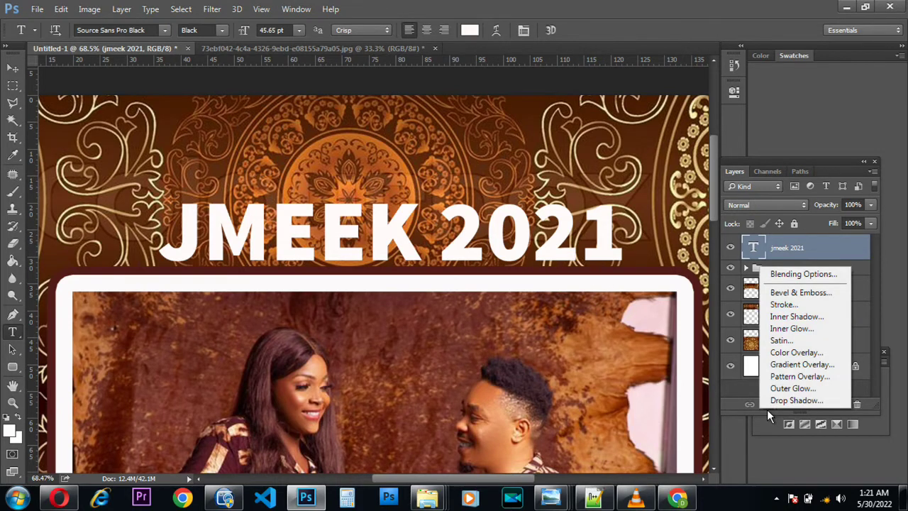
left_click(794, 249)
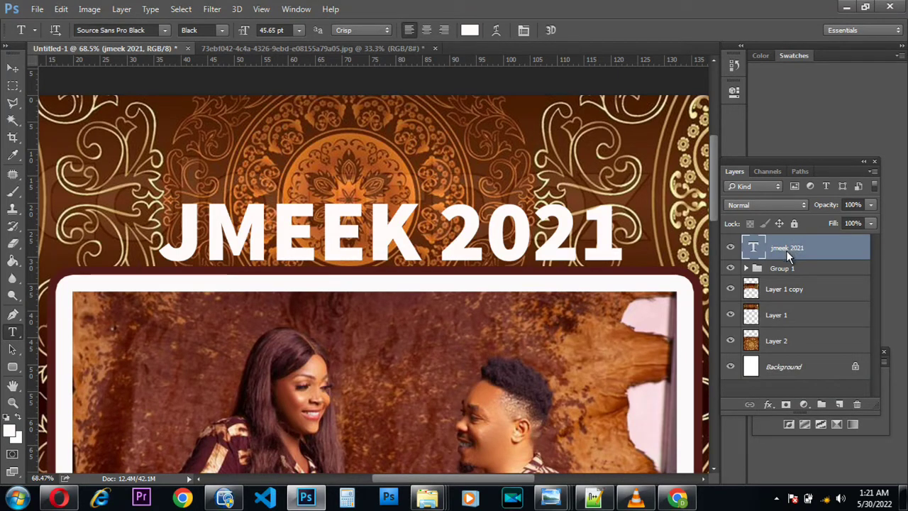
double_click(790, 252)
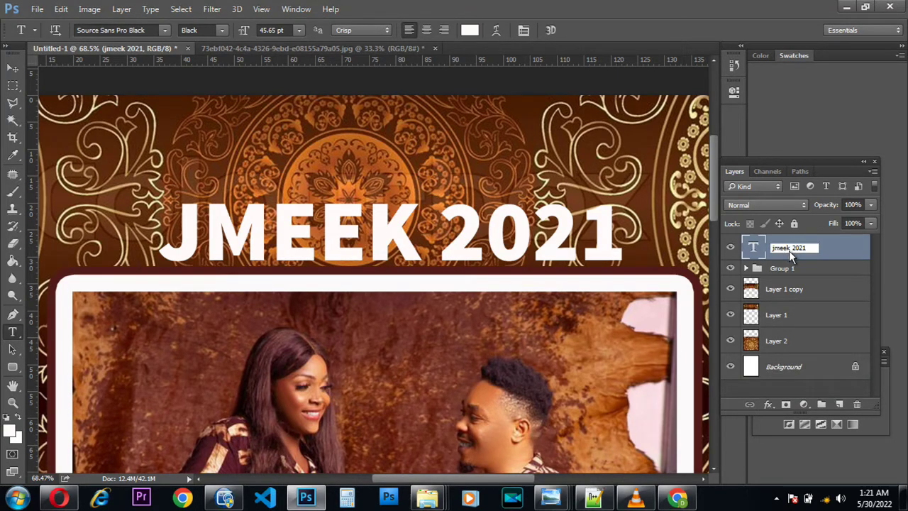
left_click(821, 250)
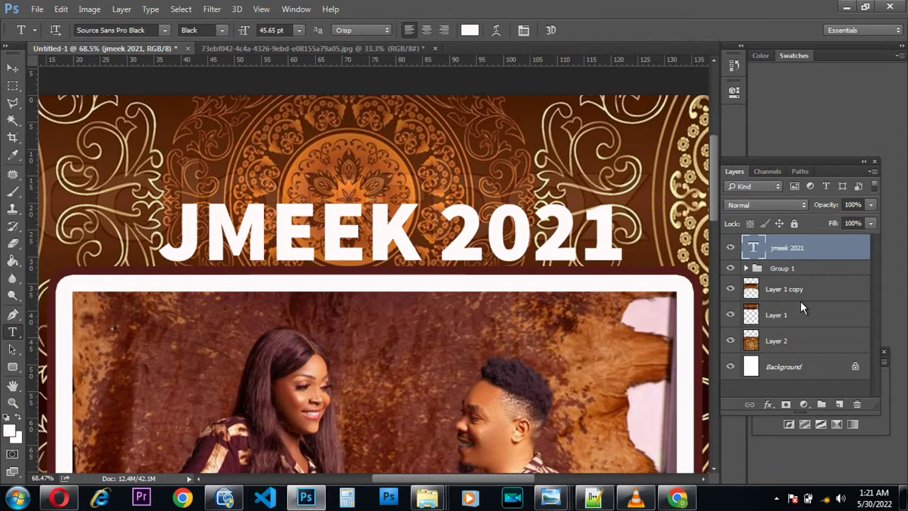
Add an outside stroke to the JMEEK 2021 heading in dark maroon #511b19, sampled from the photo frame's outline
left_click(769, 406)
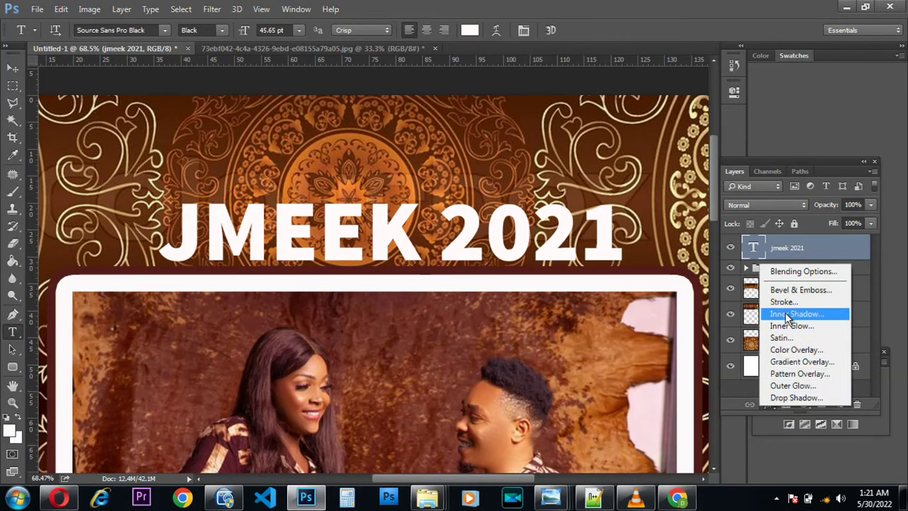
left_click(787, 303)
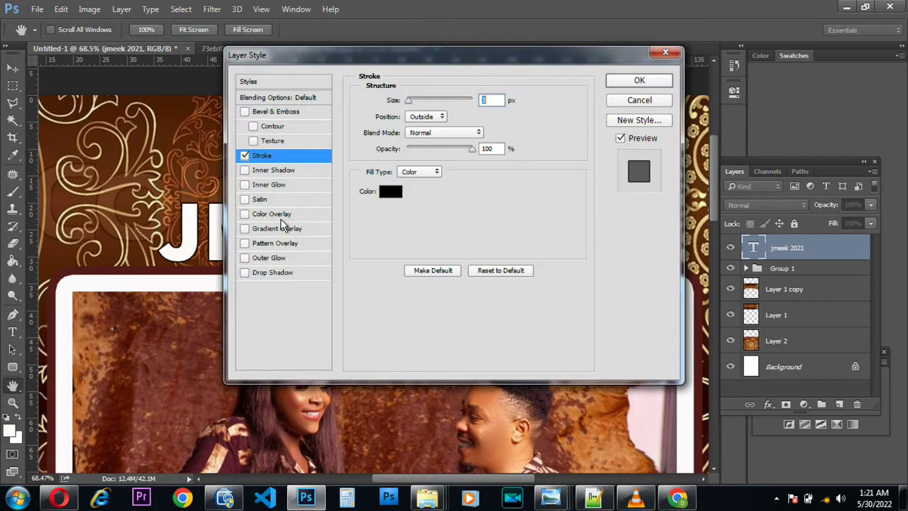
left_click_drag(385, 62, 646, 298)
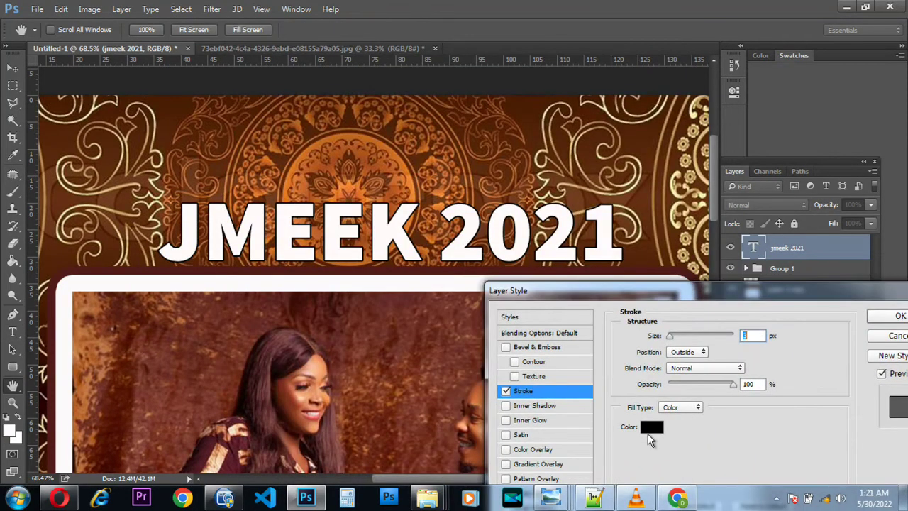
left_click(652, 432)
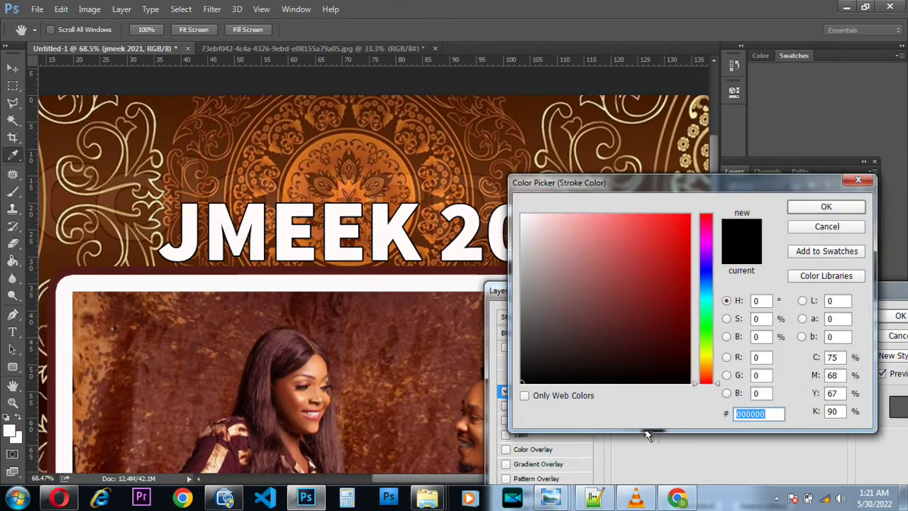
left_click(139, 275)
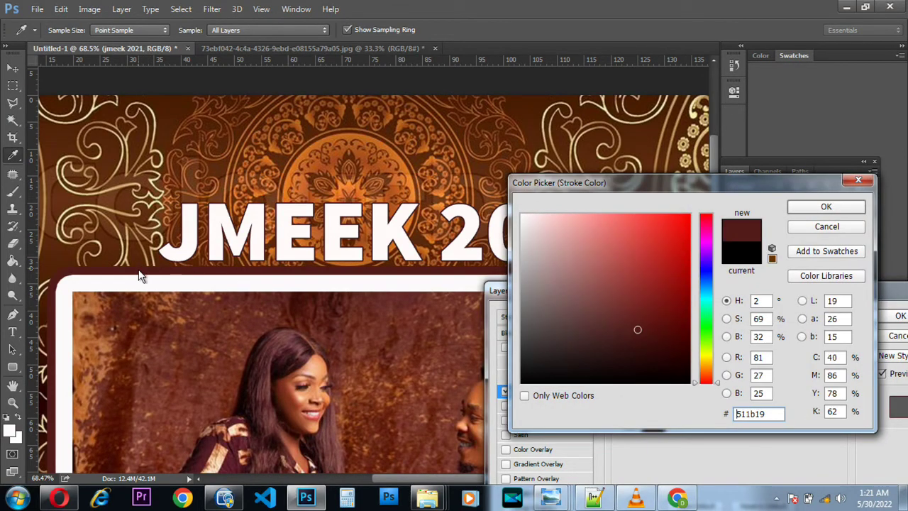
left_click(829, 208)
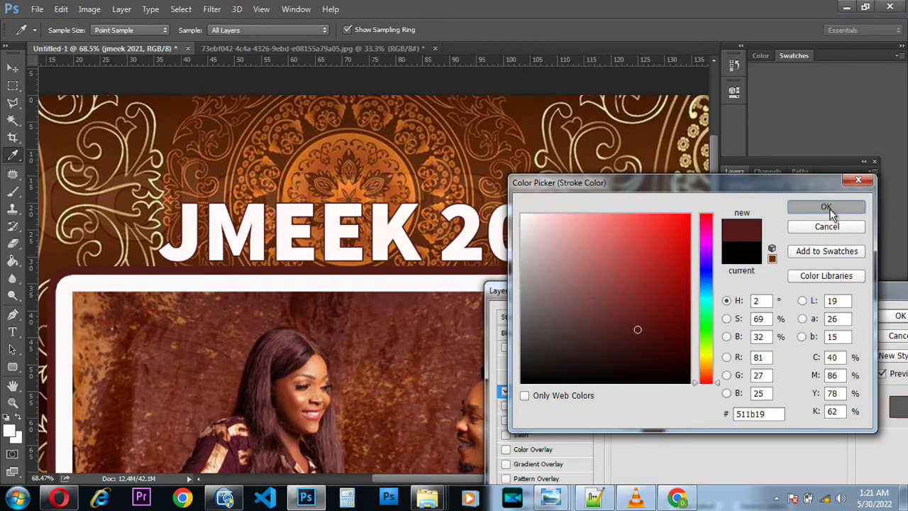
Adjust the heading's stroke size to 8 px after trying thicker outlines
left_click_drag(670, 335, 673, 335)
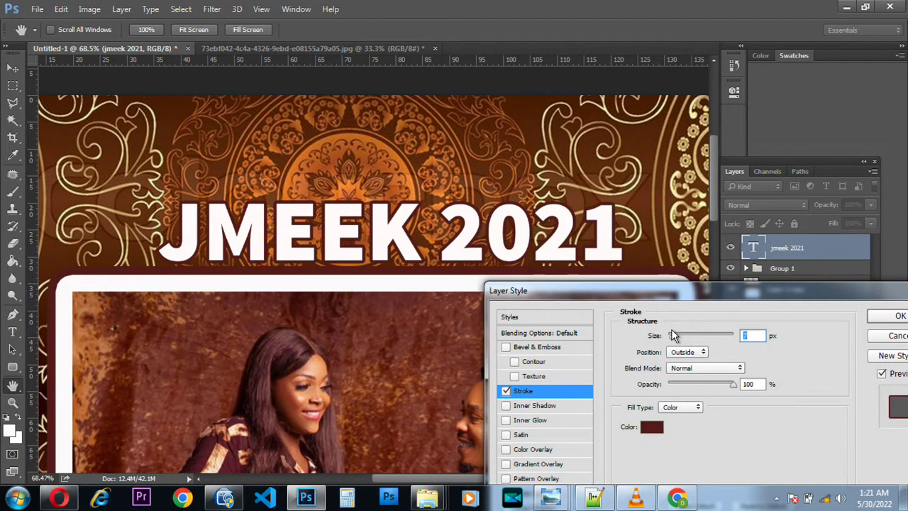
left_click_drag(673, 335, 672, 335)
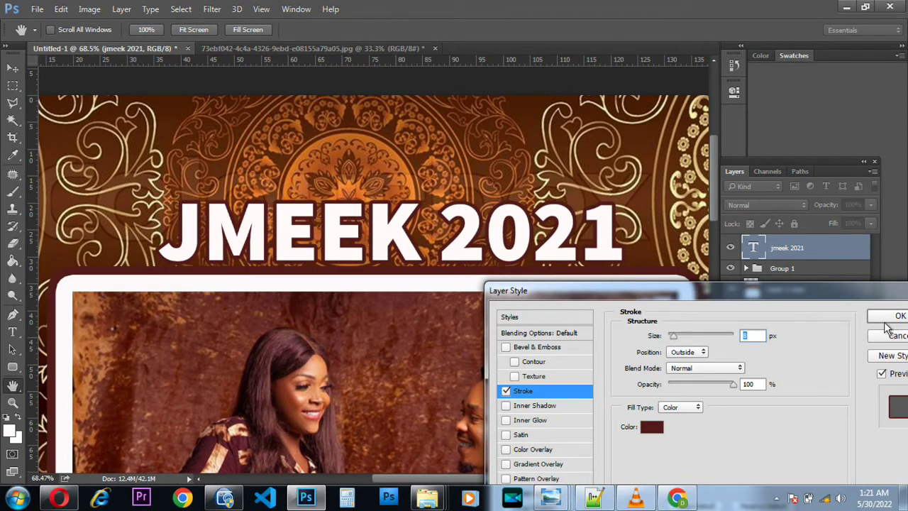
scroll(744, 340, "up", 20)
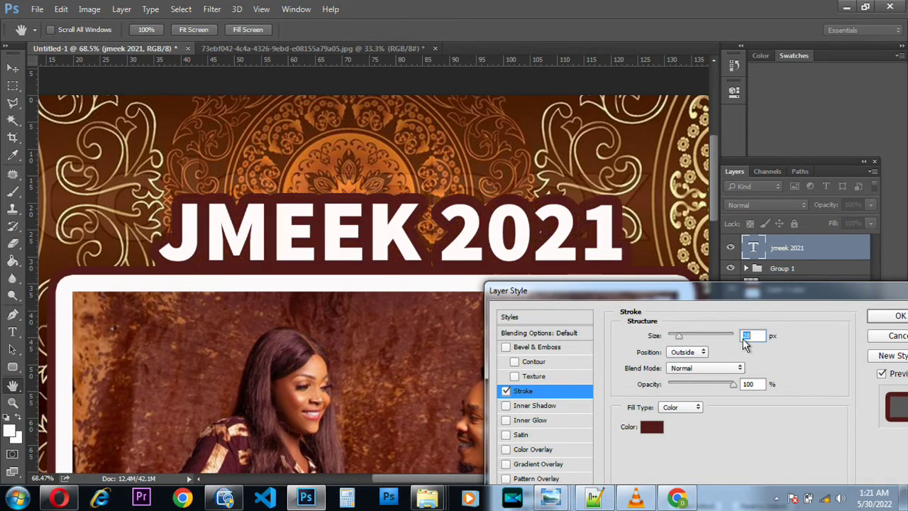
scroll(744, 340, "down", 17)
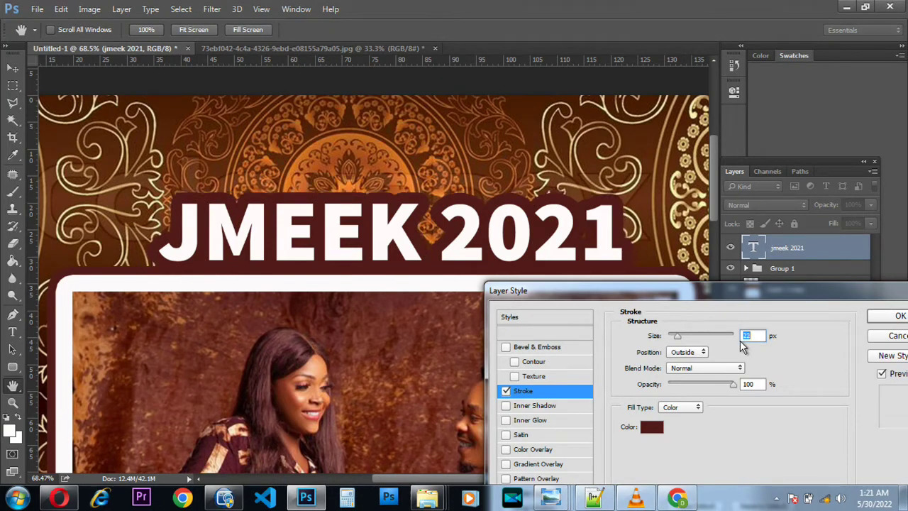
scroll(745, 345, "down", 3)
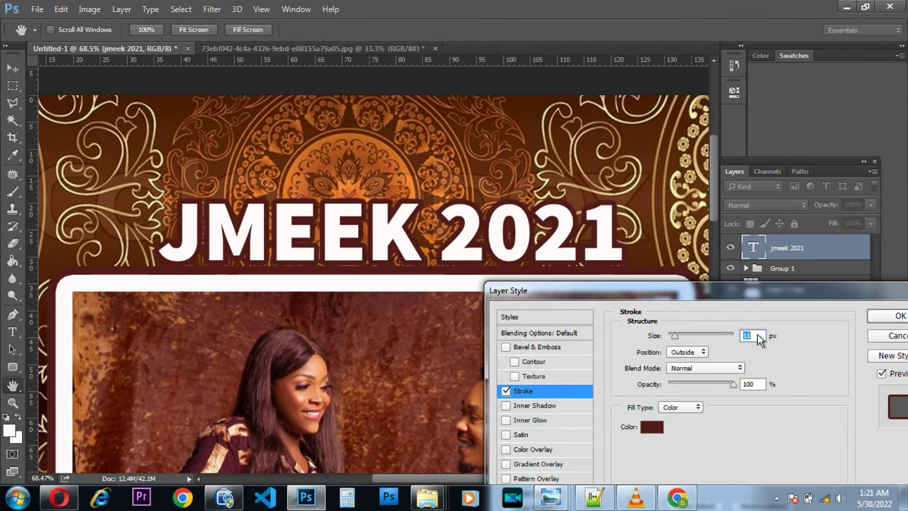
scroll(752, 344, "down", 8)
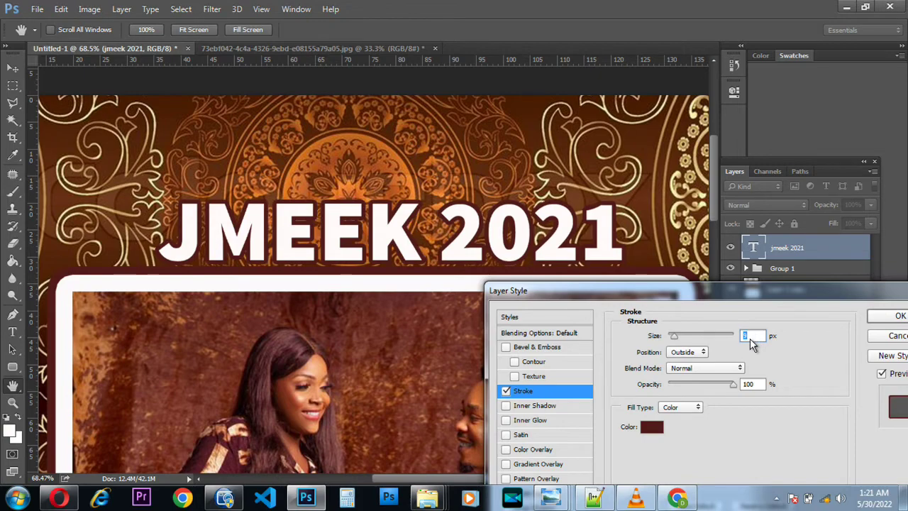
left_click_drag(840, 301, 650, 282)
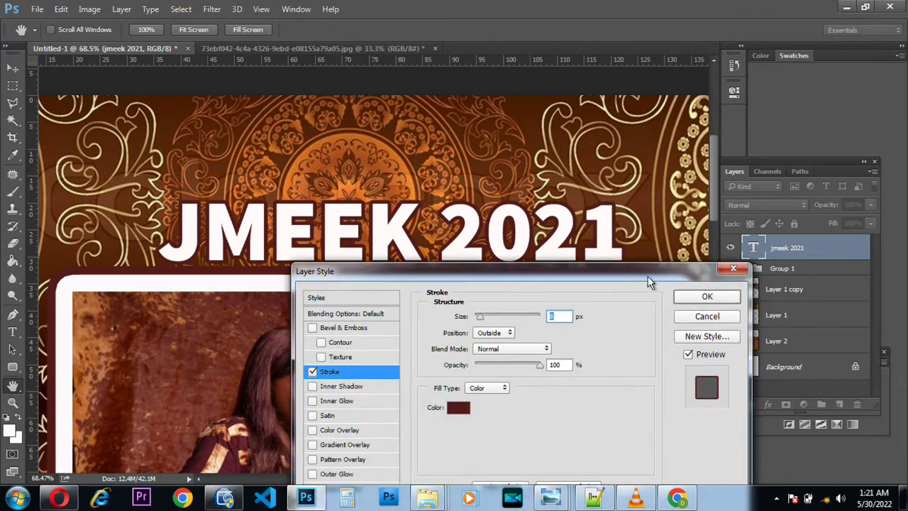
Apply the dark maroon outside stroke to the JMEEK 2021 title
left_click(710, 298)
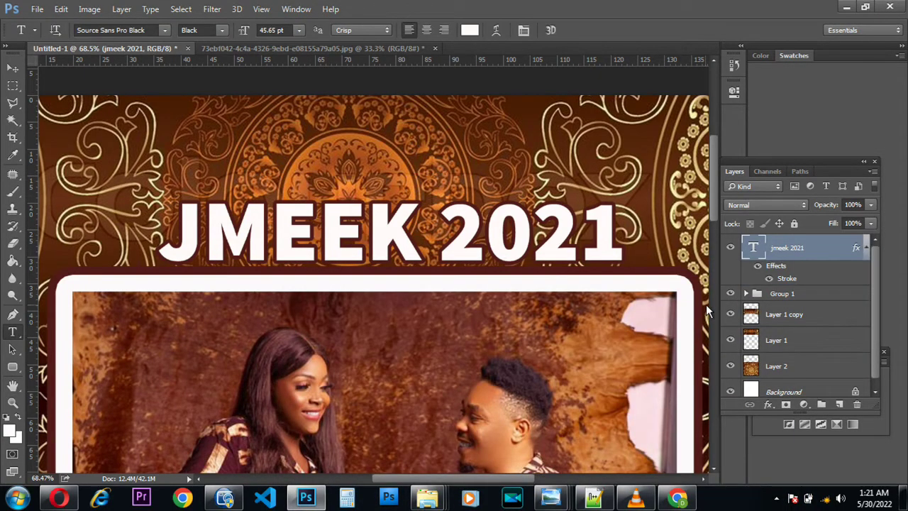
Select the JMEEK 2021 title and the photo group together and nudge them upward on the page
scroll(428, 256, "down", 4)
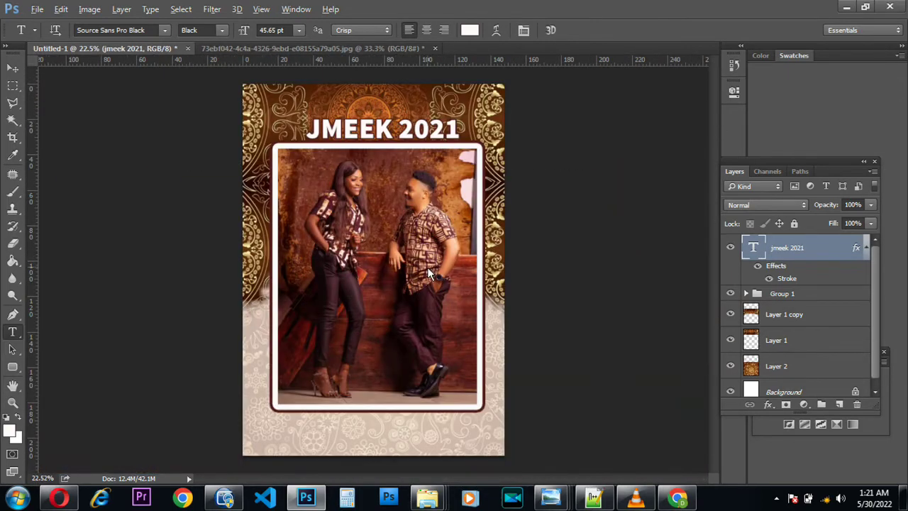
left_click(13, 67)
left_click(384, 377)
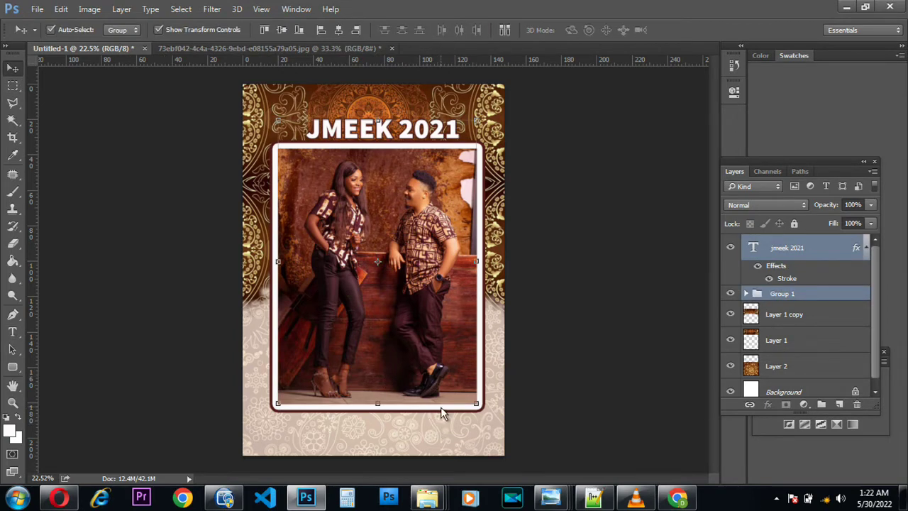
key("shift+Up")
key("shift+Up")
key("shift+Up")
key("shift+Up")
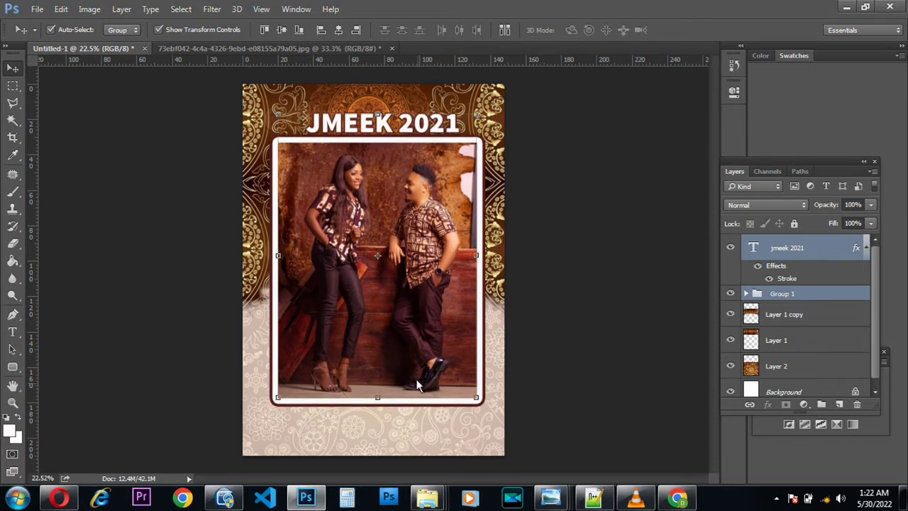
Scale only the framed photo group down to about 95%, keeping its upper edge just beneath the title
left_click(850, 298)
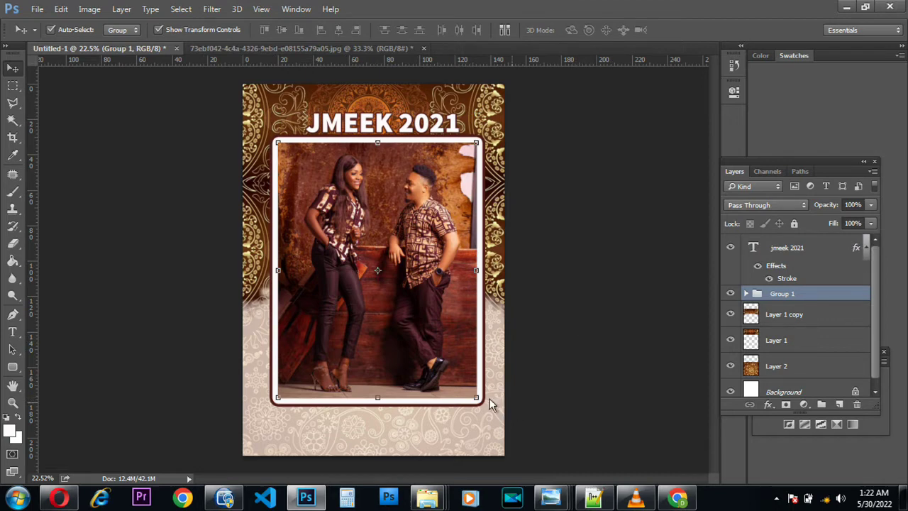
left_click_drag(475, 402, 465, 387)
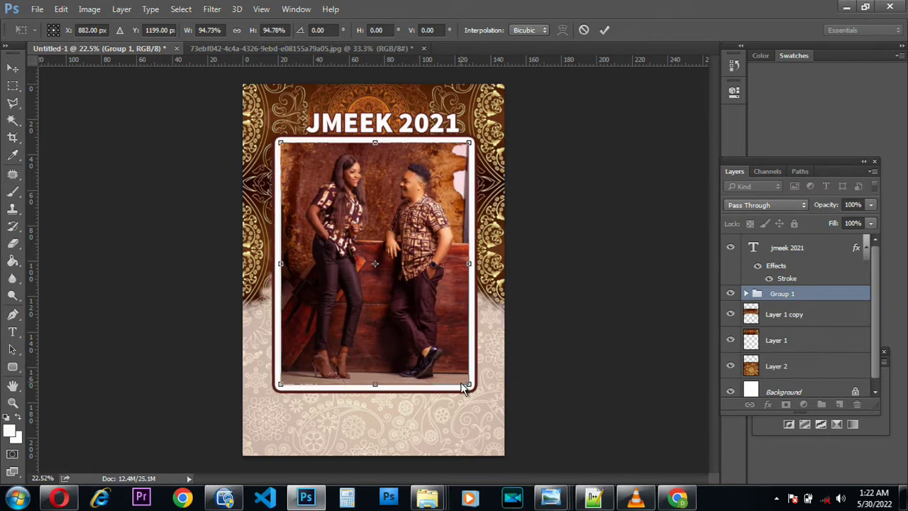
key("Return")
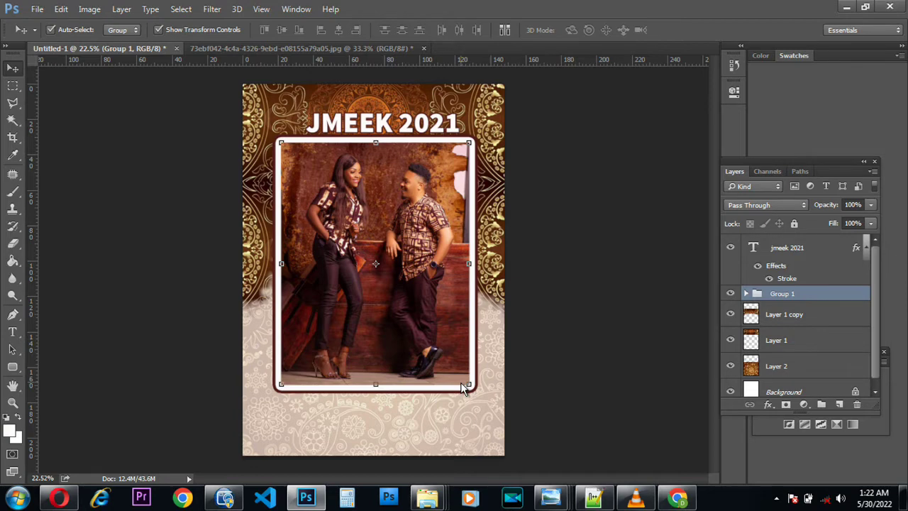
Add the couple's first names, joined by an ampersand, as a 60 pt white text line below the photo frame
left_click(12, 331)
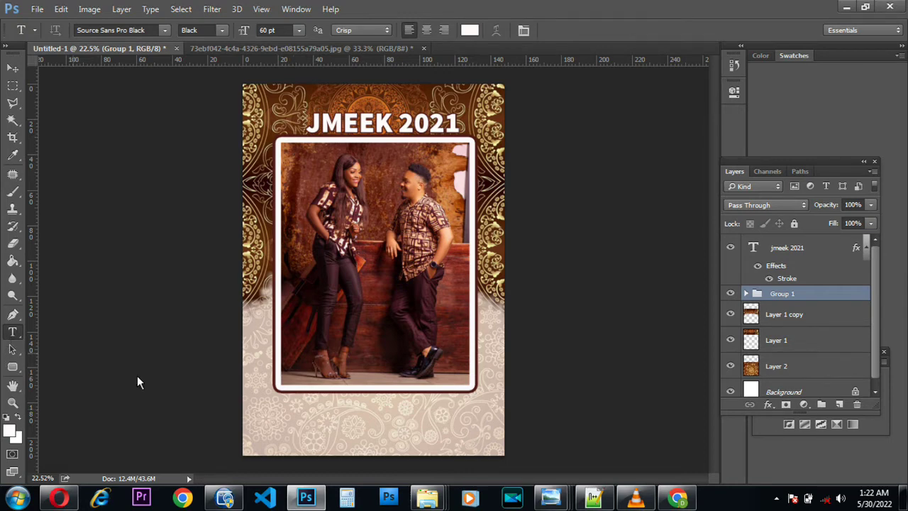
left_click(296, 412)
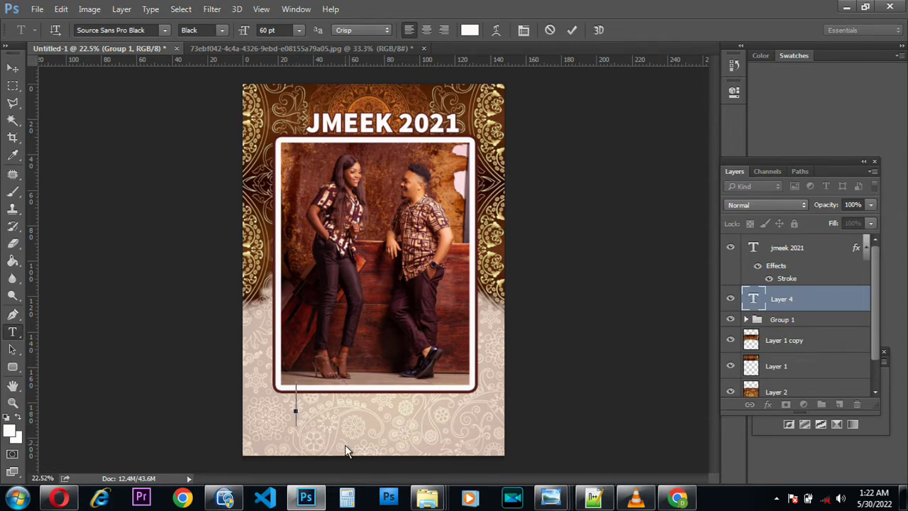
type("JOY")
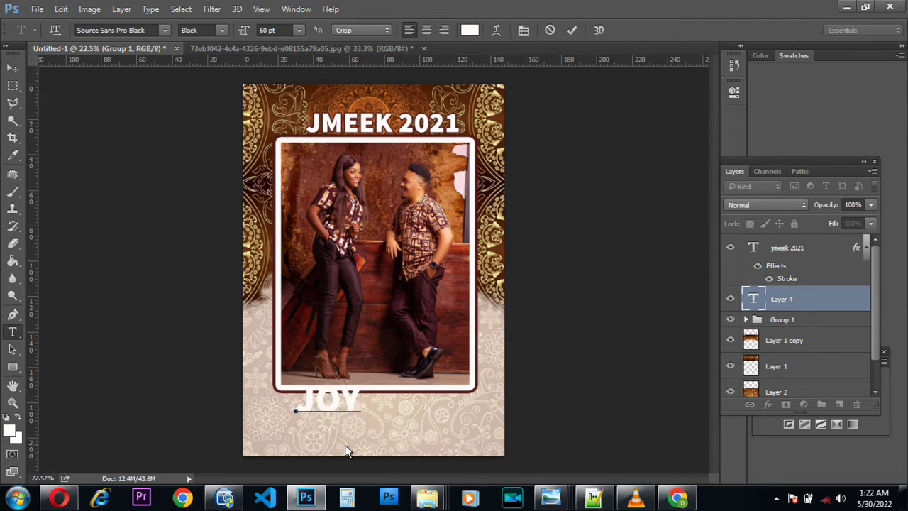
type(" !")
key("BackSpace")
type("&")
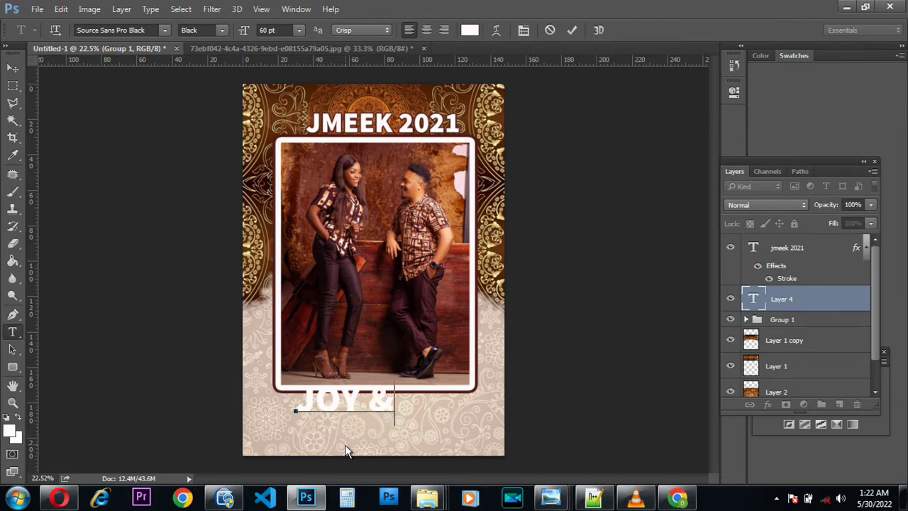
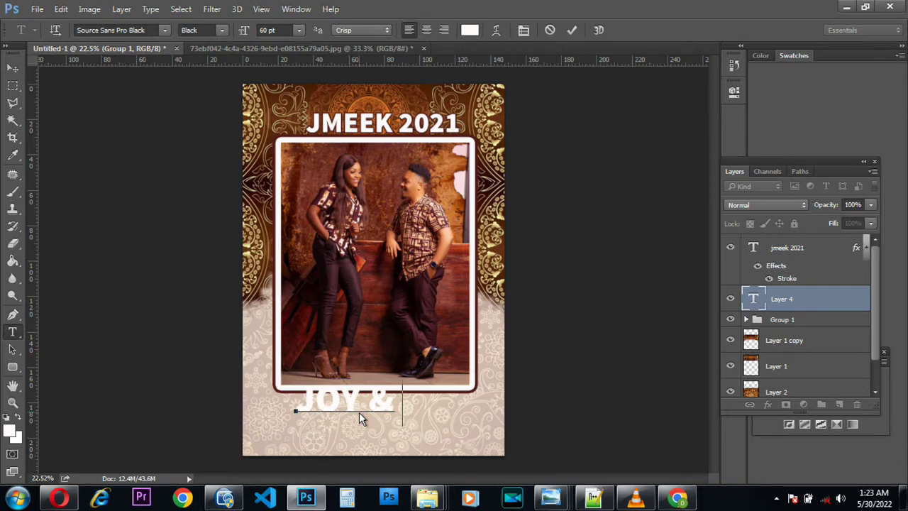
type("MEEK")
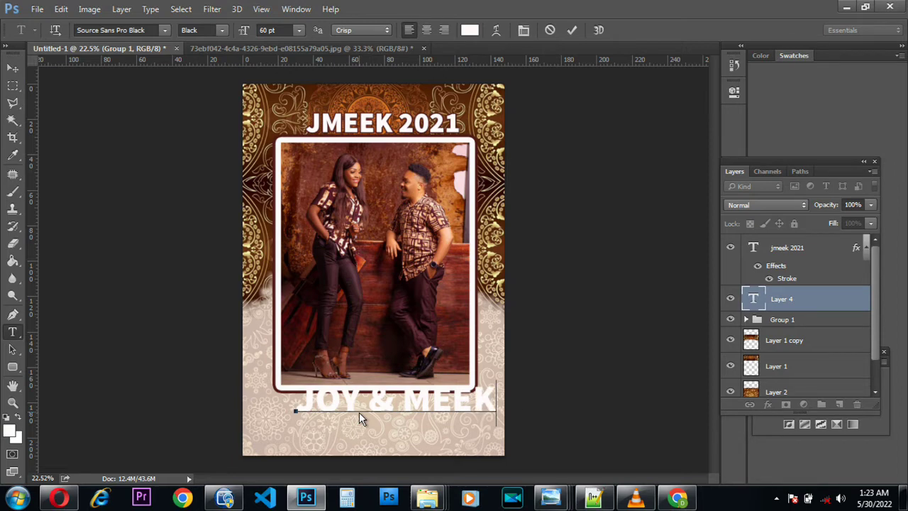
type("NESS")
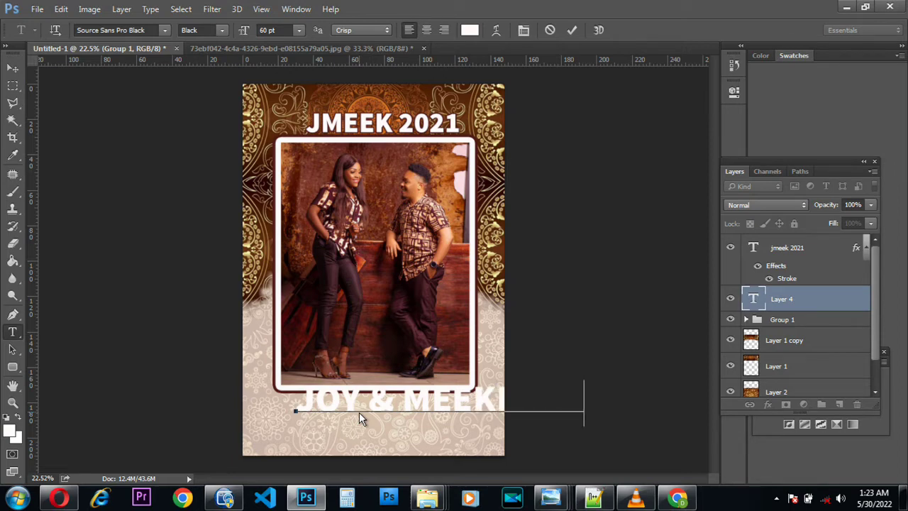
left_click(572, 31)
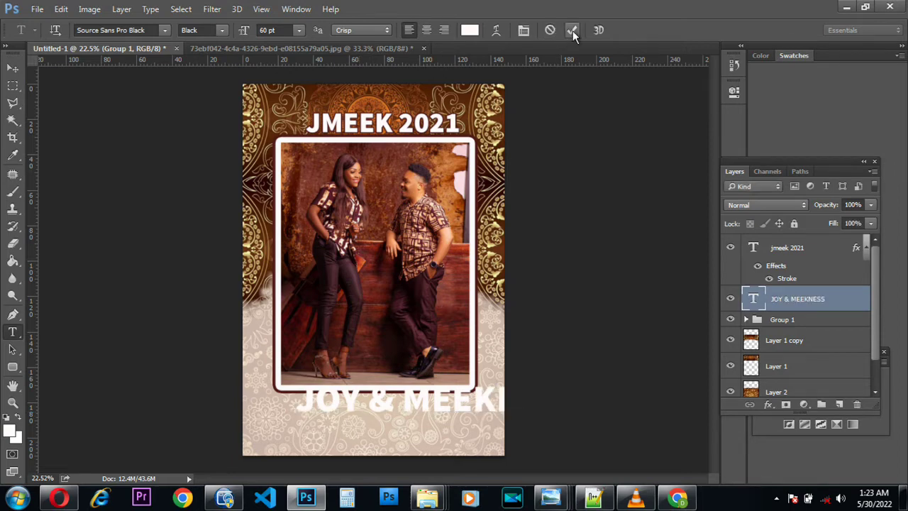
Scale the couple's names text to about 62% and centre it horizontally beneath the photo frame
left_click(12, 68)
key("ctrl")
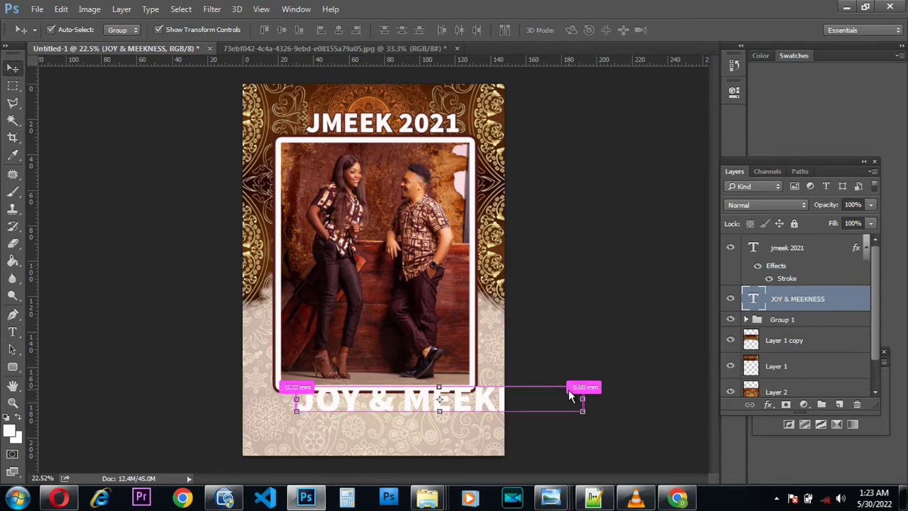
left_click_drag(582, 401, 478, 410)
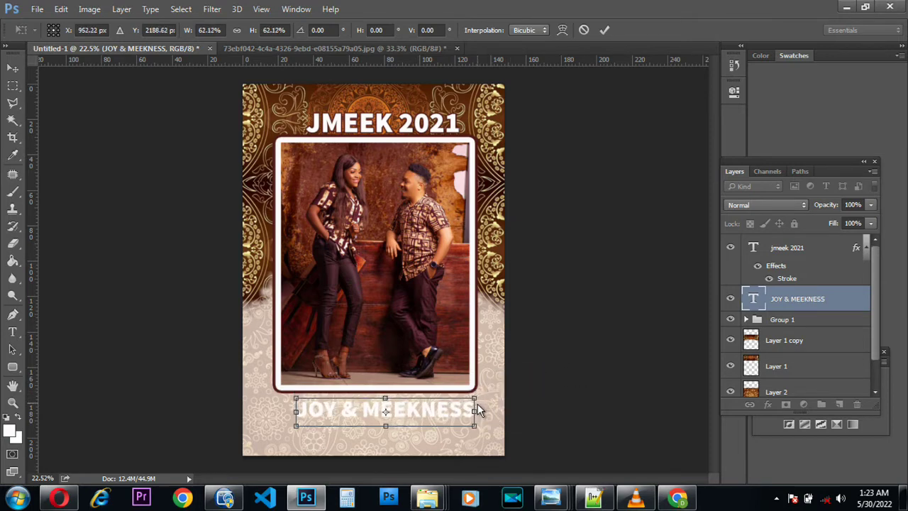
key("Left")
key("Left")
key("Left")
key("Left")
key("Left")
key("Left")
key("Left")
key("Left")
key("Left")
key("Left")
key("Left")
key("Left")
key("Left")
key("Left")
key("Left")
key("Left")
key("Left")
key("Left")
key("Left")
key("Left")
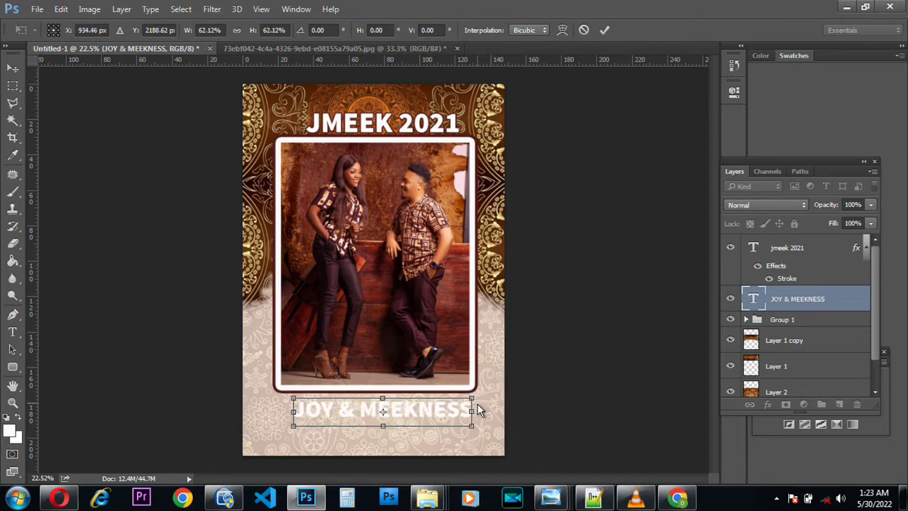
key("Left")
key("Left")
key("Left")
key("Left")
key("Left")
key("Left")
key("Left")
key("Left")
key("Left")
key("Left")
key("Left")
key("Left")
key("Left")
key("Left")
key("Left")
key("Left")
key("Left")
key("Left")
key("Left")
key("Left")
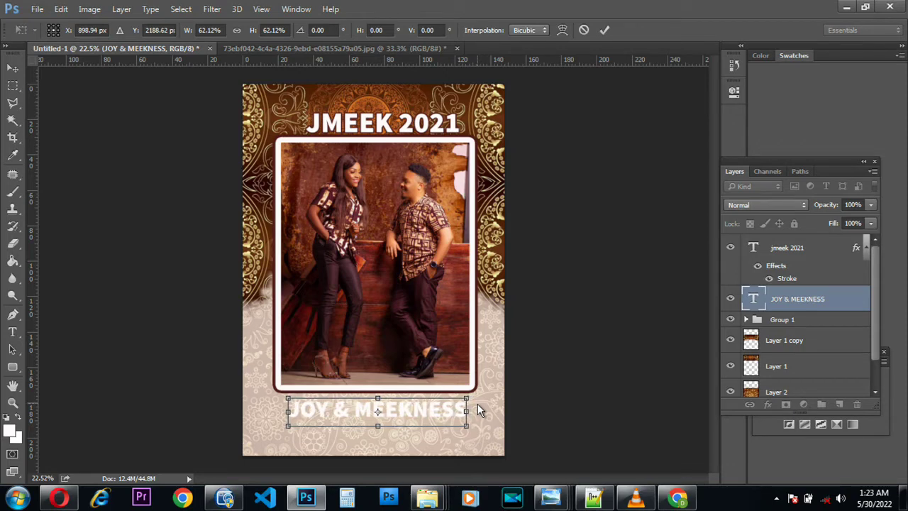
key("Return")
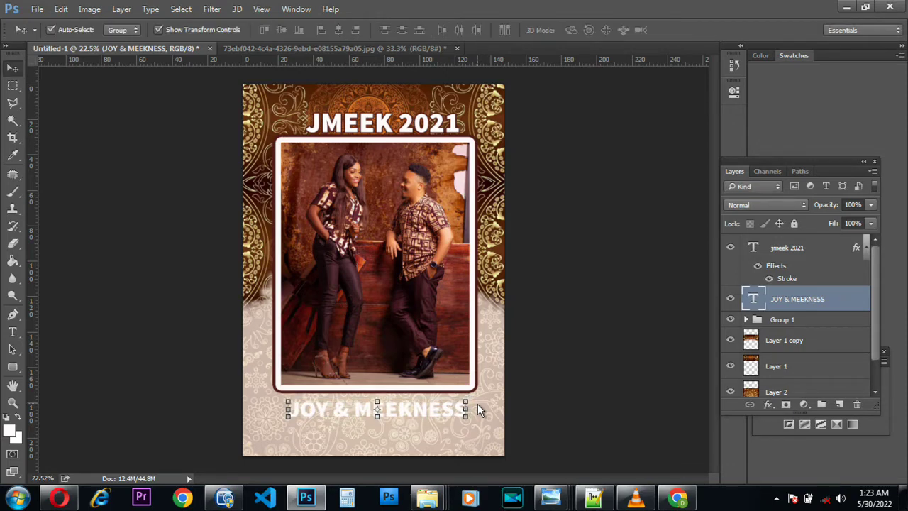
Change the couple's names text colour to orange e46615
left_click(12, 333)
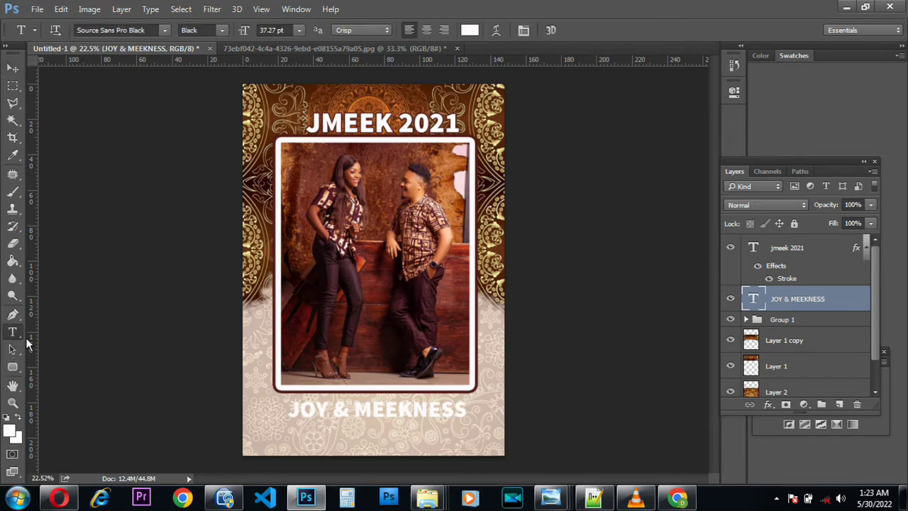
left_click(470, 31)
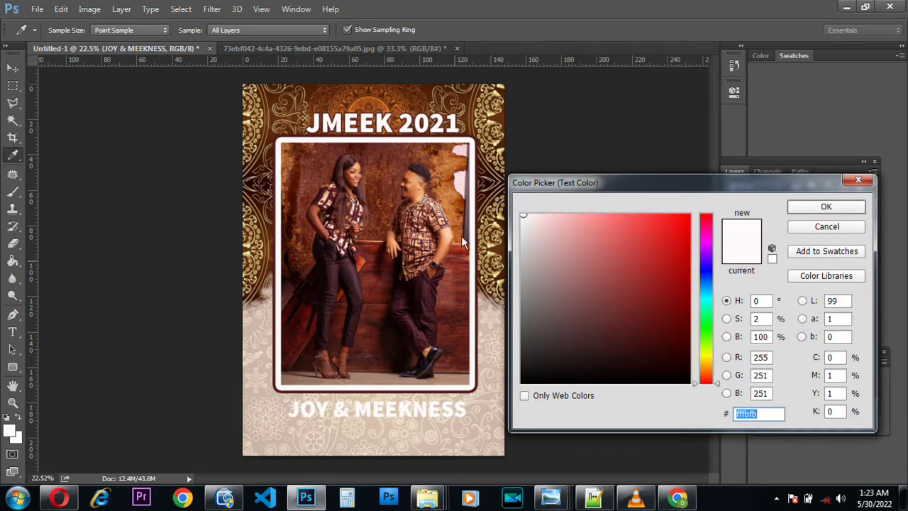
left_click(453, 162)
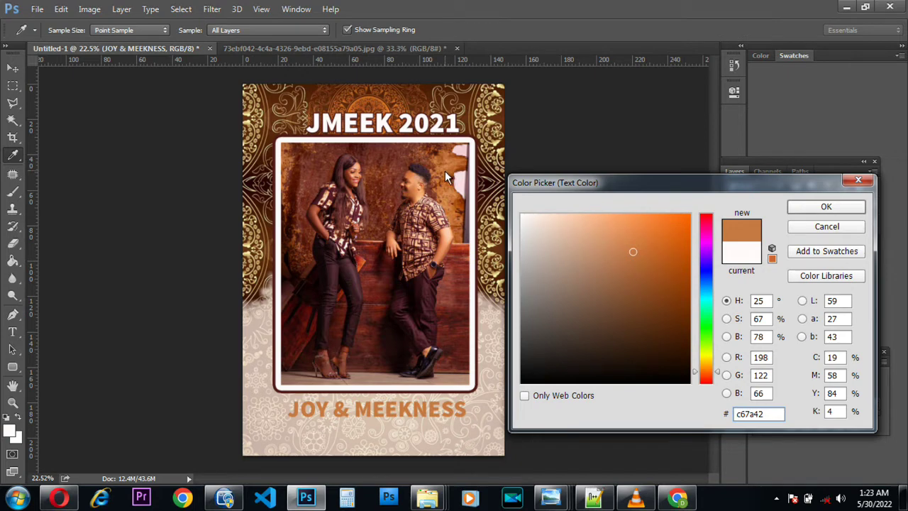
left_click(445, 171)
left_click(373, 99)
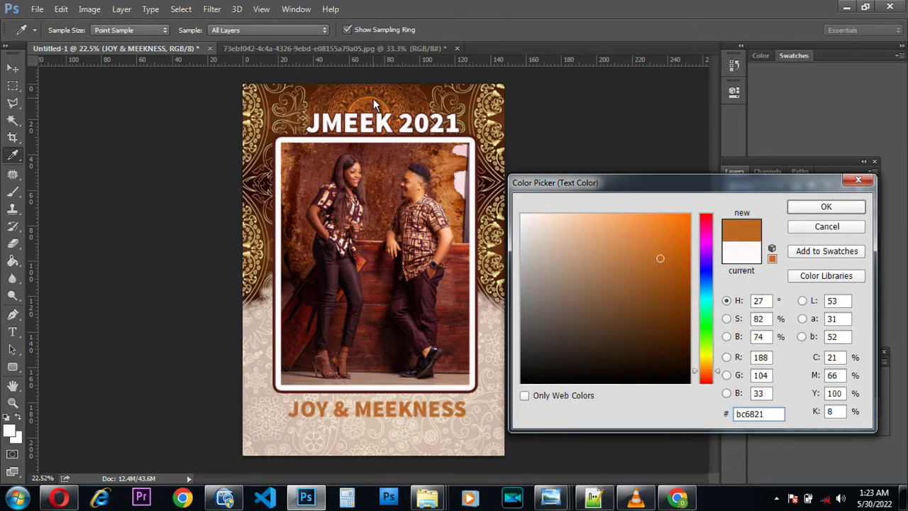
left_click(364, 96)
left_click(387, 106)
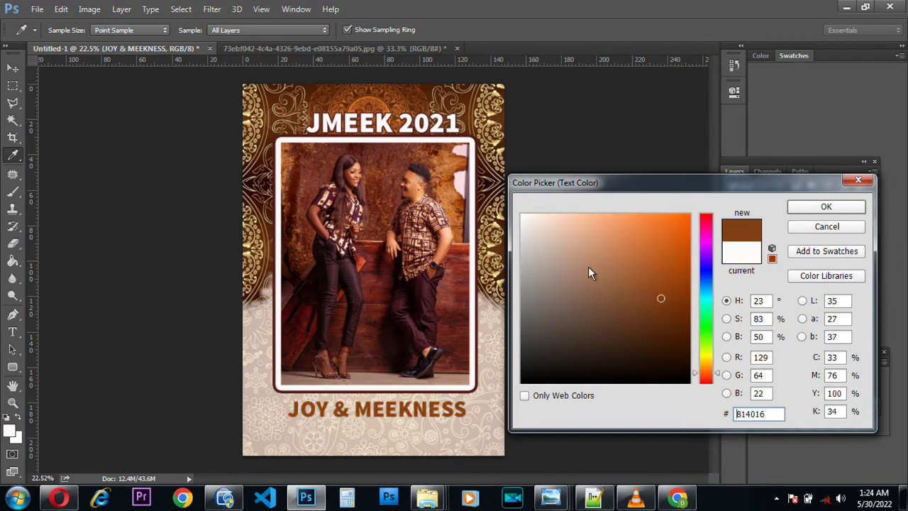
left_click(676, 276)
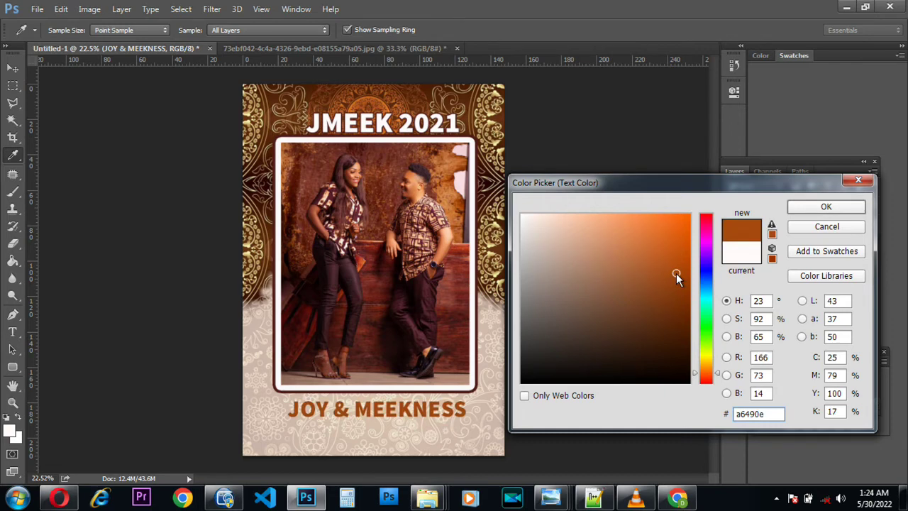
left_click(674, 233)
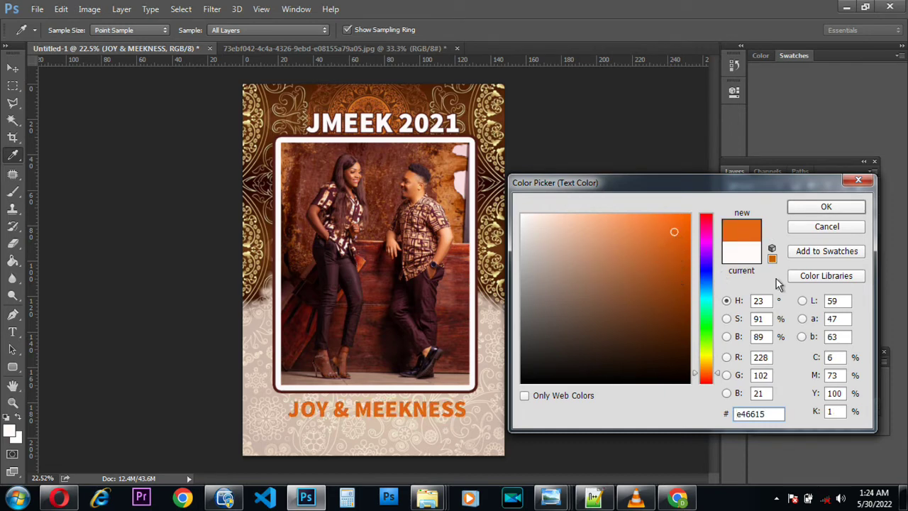
left_click(816, 212)
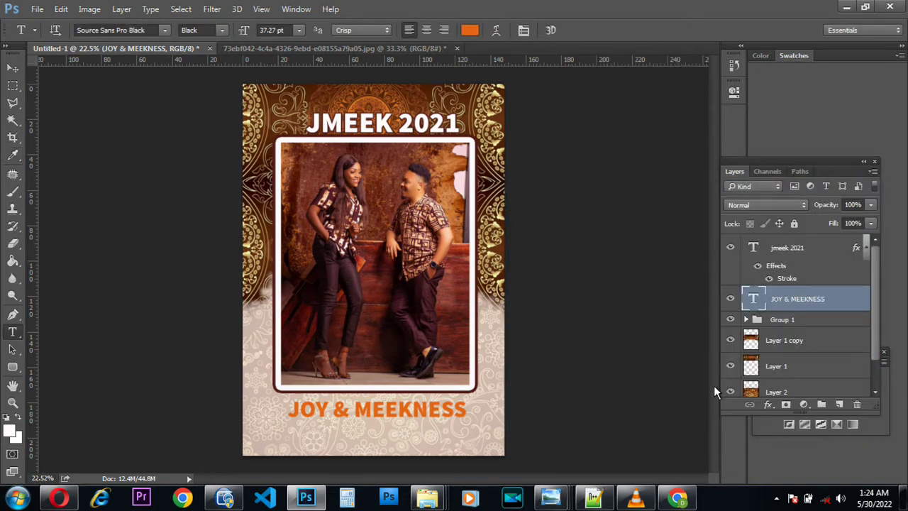
Give the couple's names text a 3 px black outside stroke at 100% opacity, with no inner shadow
left_click(768, 407)
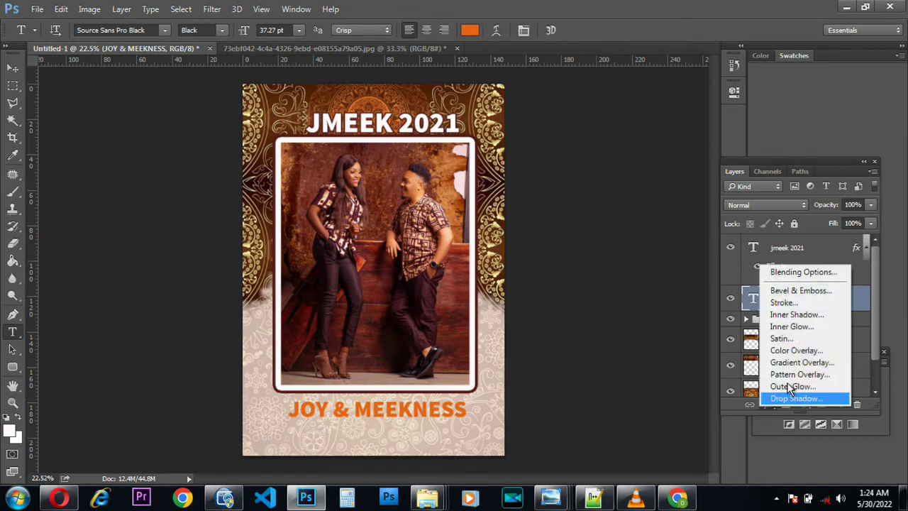
left_click(792, 313)
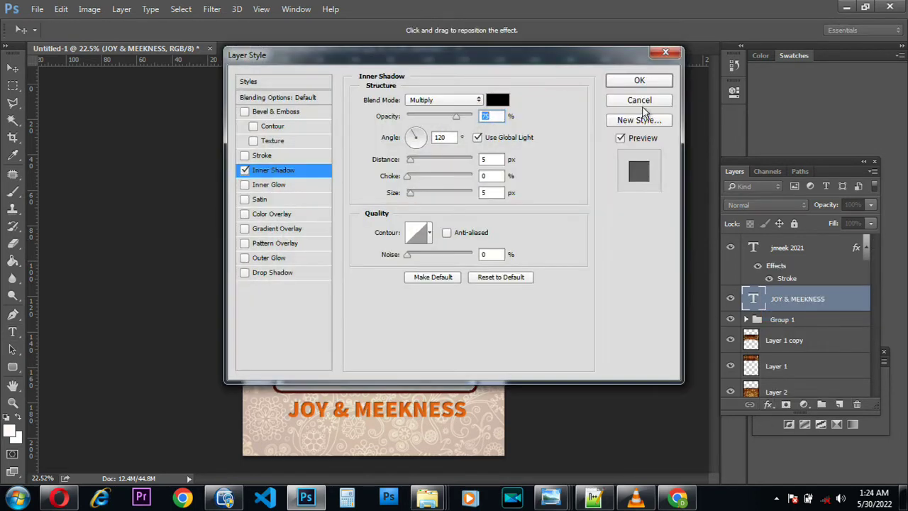
left_click(245, 167)
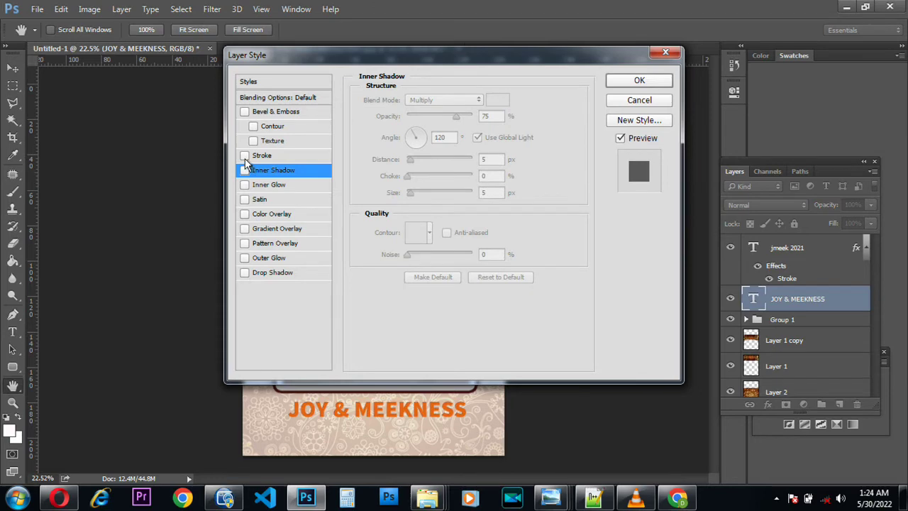
left_click(245, 155)
left_click(262, 155)
left_click_drag(380, 55, 708, 168)
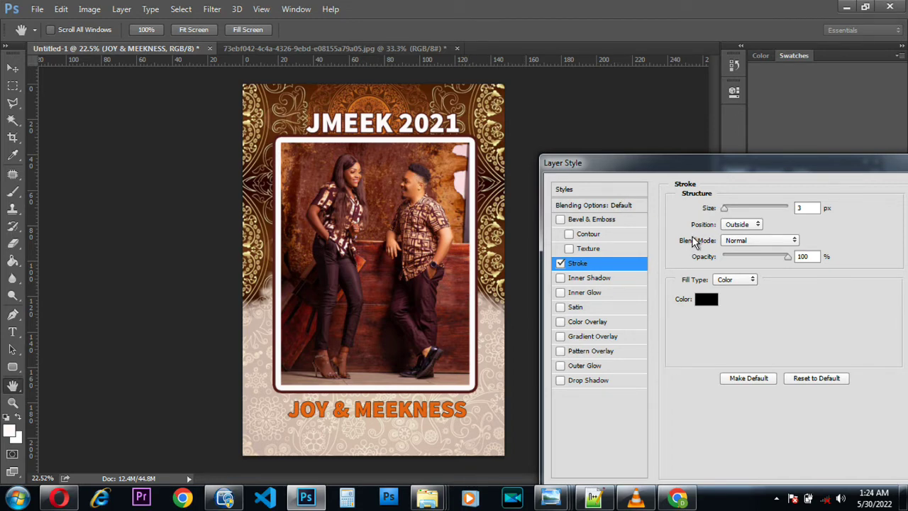
left_click_drag(719, 172, 663, 173)
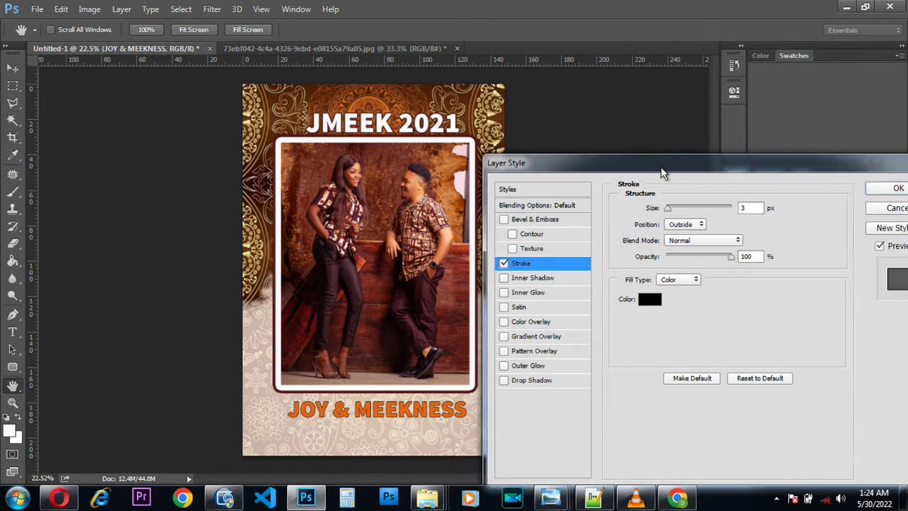
left_click(881, 190)
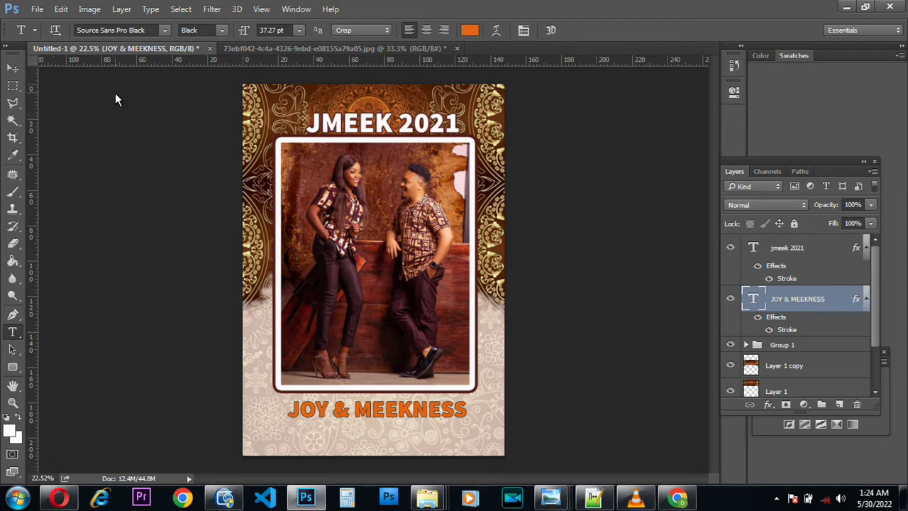
Try different typefaces on the couple's names text and set its font to Impact Regular
left_click(164, 30)
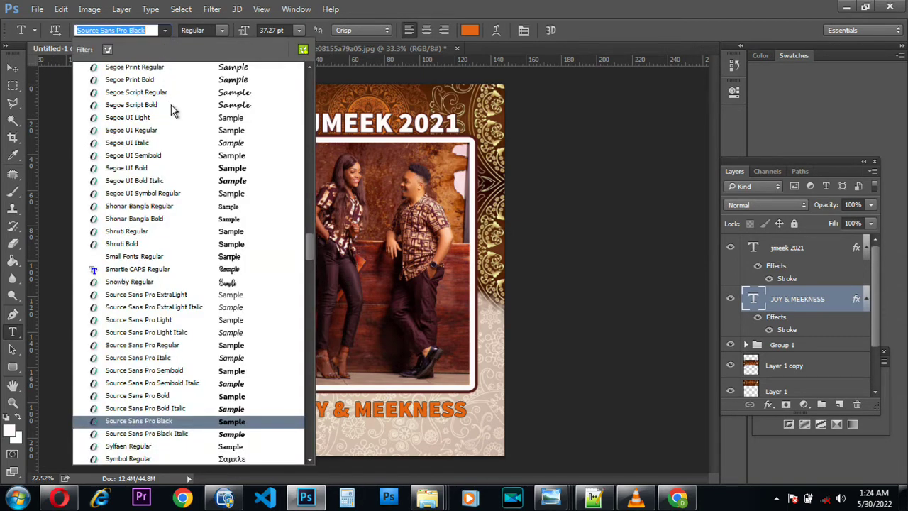
key("Up")
key("Up")
key("Up")
key("Up")
key("Up")
key("Up")
key("Up")
key("Up")
key("Up")
key("Up")
key("Up")
key("Up")
key("Up")
key("Up")
key("Up")
key("Up")
key("Up")
key("Up")
key("Up")
key("Up")
key("Up")
key("Up")
key("Up")
key("Up")
key("Up")
key("Up")
key("Up")
key("Up")
key("Up")
key("Up")
key("Up")
key("Up")
key("Up")
key("Up")
key("Up")
key("Up")
key("Up")
key("Up")
key("Up")
key("Up")
key("Up")
key("Up")
key("Up")
key("Up")
key("Up")
key("Up")
key("Up")
key("Up")
key("Up")
key("Up")
key("Up")
key("Up")
key("Up")
key("Up")
key("Up")
key("Up")
key("Up")
key("Up")
key("Up")
key("Up")
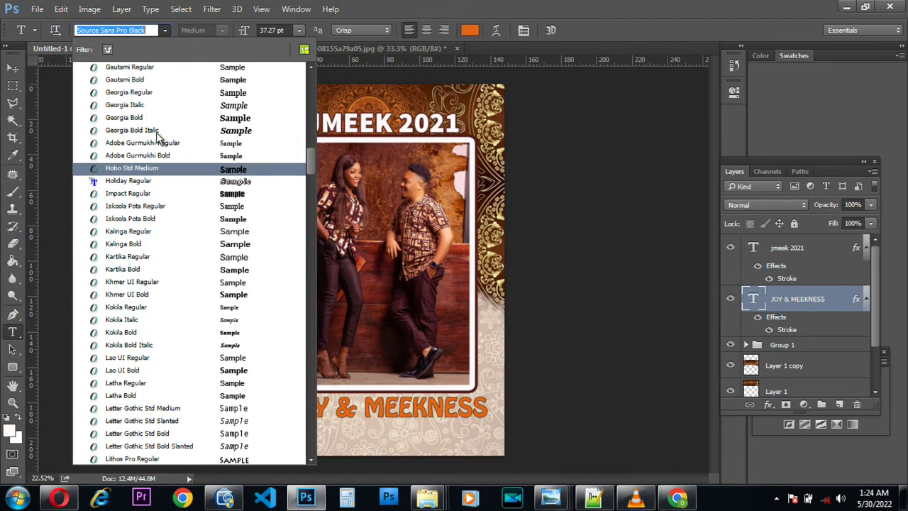
key("Up")
key("Up")
key("Up")
key("Up")
key("Up")
key("Up")
key("Up")
key("Up")
key("Up")
key("Up")
key("Up")
key("Up")
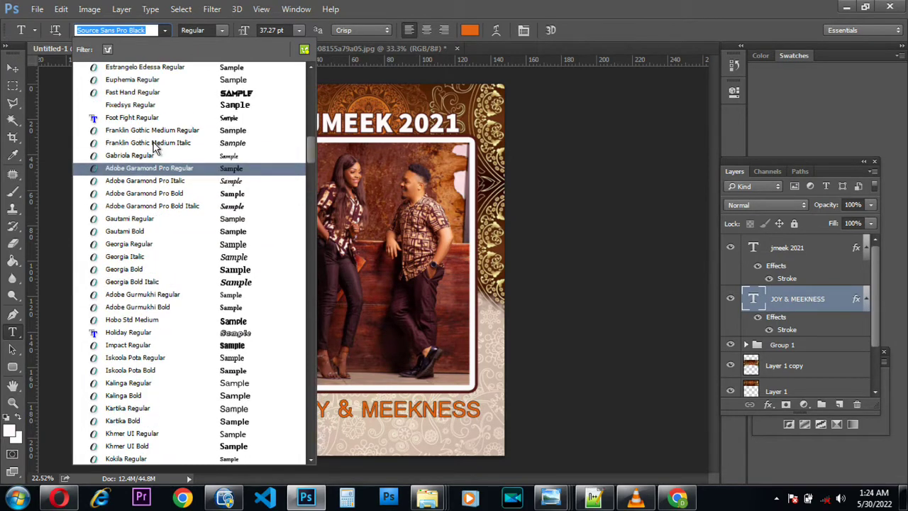
scroll(154, 148, "up", 1)
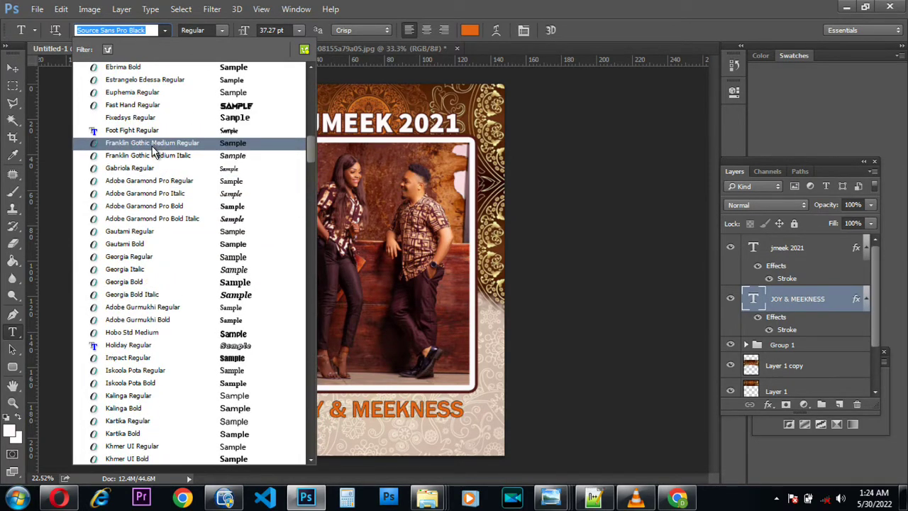
scroll(153, 153, "down", 17)
scroll(150, 213, "down", 4)
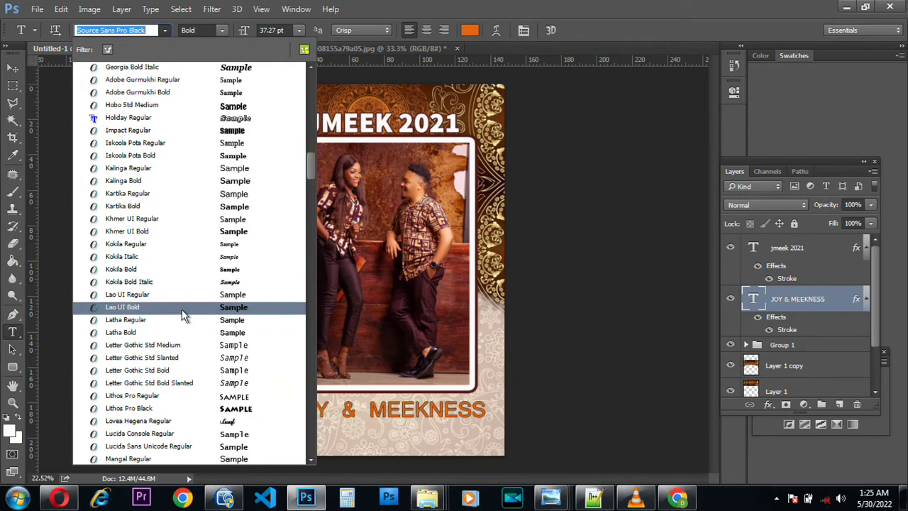
scroll(182, 308, "down", 13)
scroll(178, 308, "down", 3)
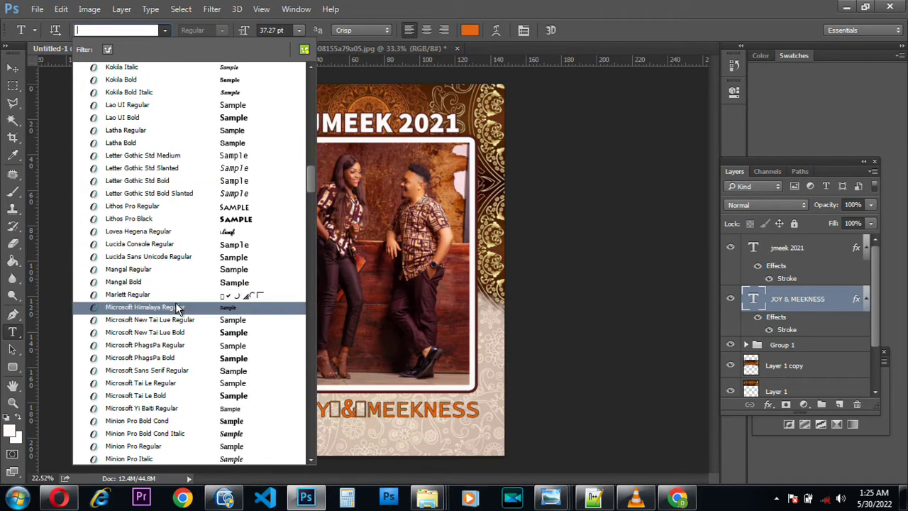
scroll(173, 304, "up", 16)
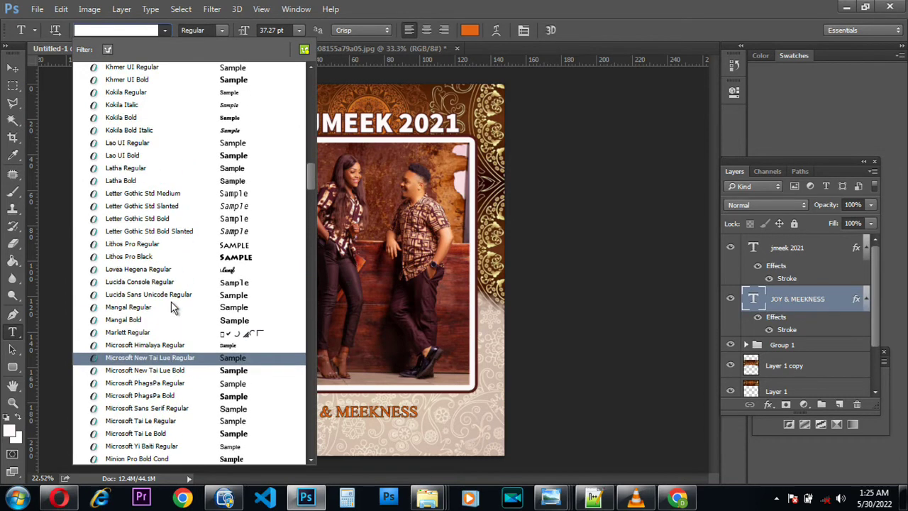
scroll(170, 298, "up", 2)
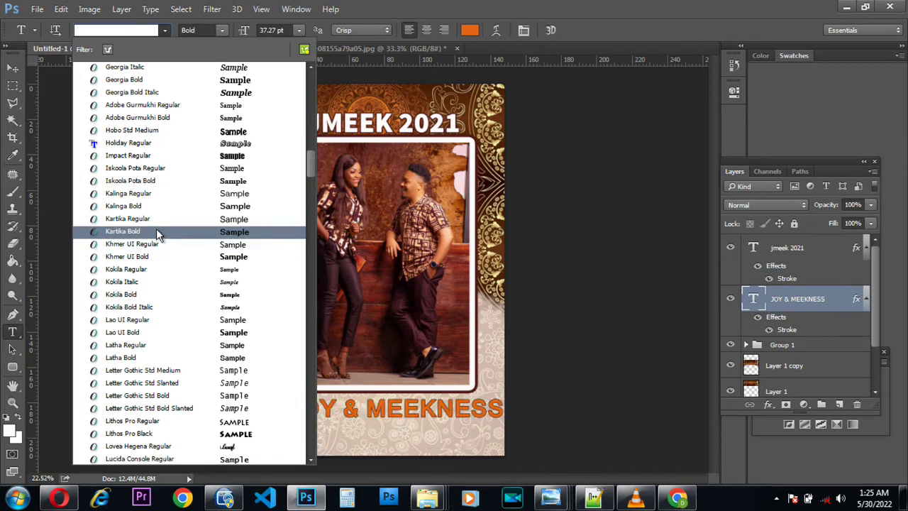
scroll(158, 179, "up", 7)
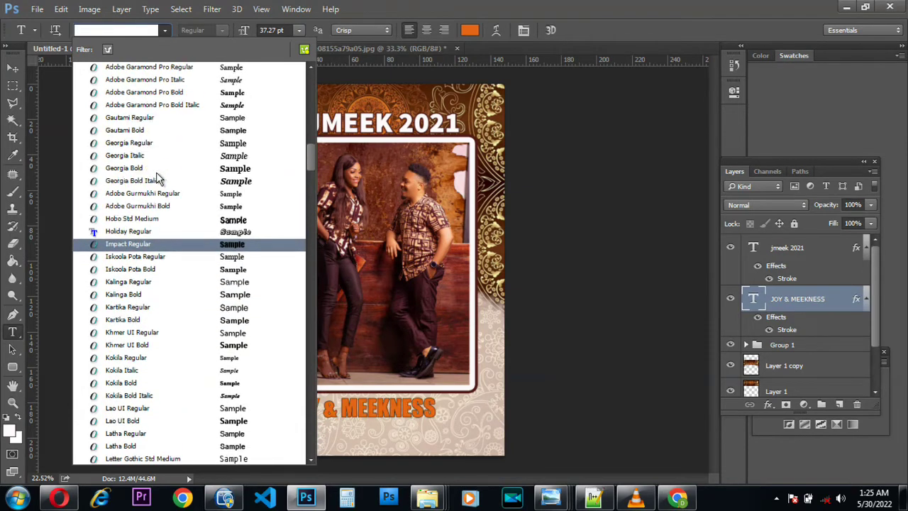
scroll(157, 179, "up", 7)
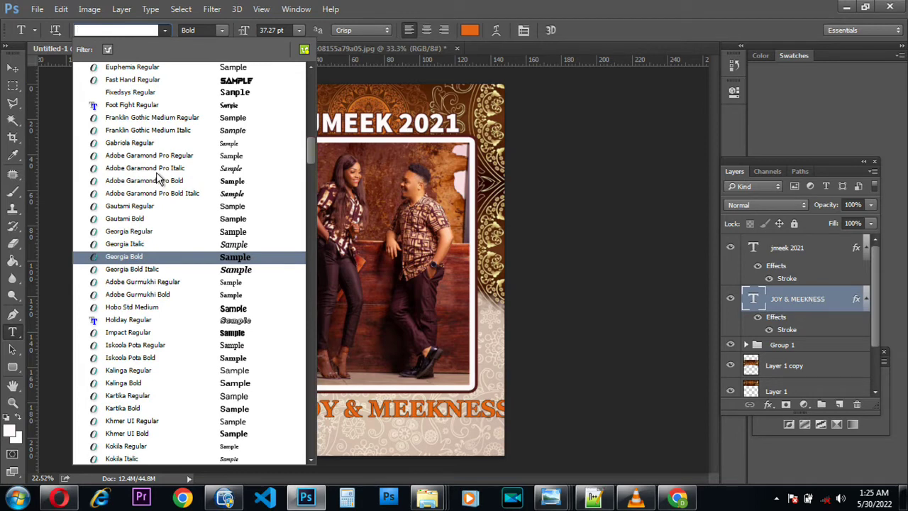
type("IM")
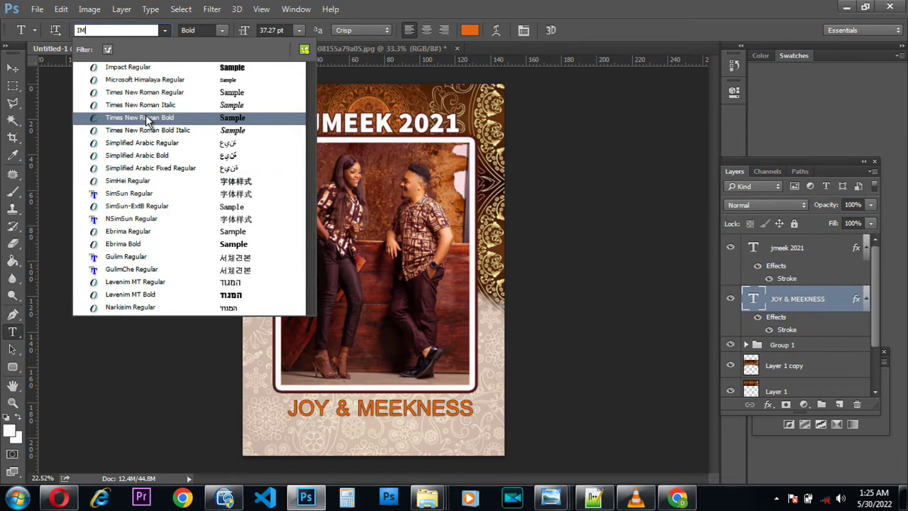
left_click(122, 68)
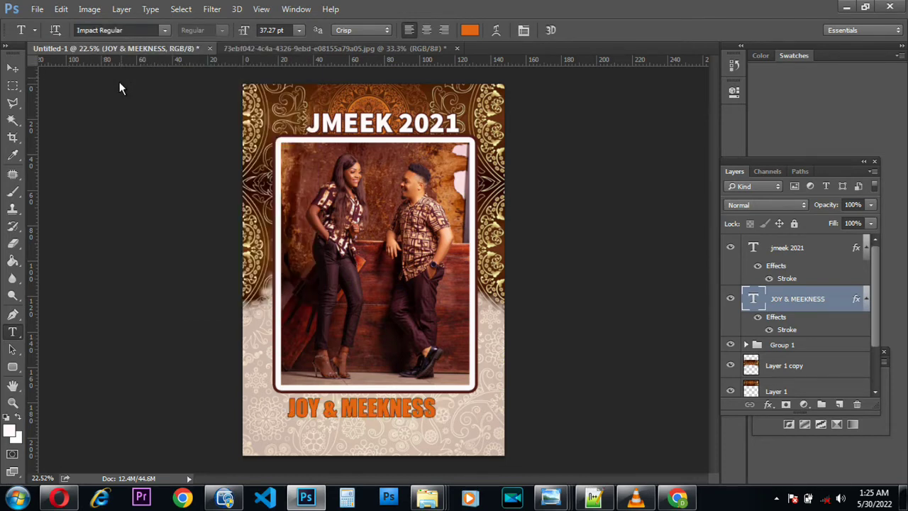
Nudge the couple's names text to the right so it sits roughly centred beneath the photo frame
left_click(12, 69)
key("Right")
key("Right")
key("Right")
key("Right")
key("Right")
key("Right")
key("Right")
key("Right")
key("Right")
key("Right")
key("Right")
key("Right")
key("Right")
key("Right")
key("Right")
key("Right")
key("Right")
key("Right")
key("Right")
key("Right")
key("Right")
key("Right")
key("Right")
key("Right")
key("Right")
key("Right")
key("Right")
key("Right")
key("Right")
key("Right")
key("Right")
key("Right")
key("Right")
key("Right")
key("Right")
key("Right")
key("Right")
key("Right")
key("Right")
key("Right")
key("Right")
key("Right")
key("Right")
key("Right")
key("Right")
key("Right")
key("Right")
key("Right")
key("Right")
key("Right")
key("Right")
key("Right")
key("Right")
key("Right")
key("Right")
key("Right")
key("Right")
key("Right")
key("shift+Right")
key("shift+Right")
key("shift+Right")
key("shift+Right")
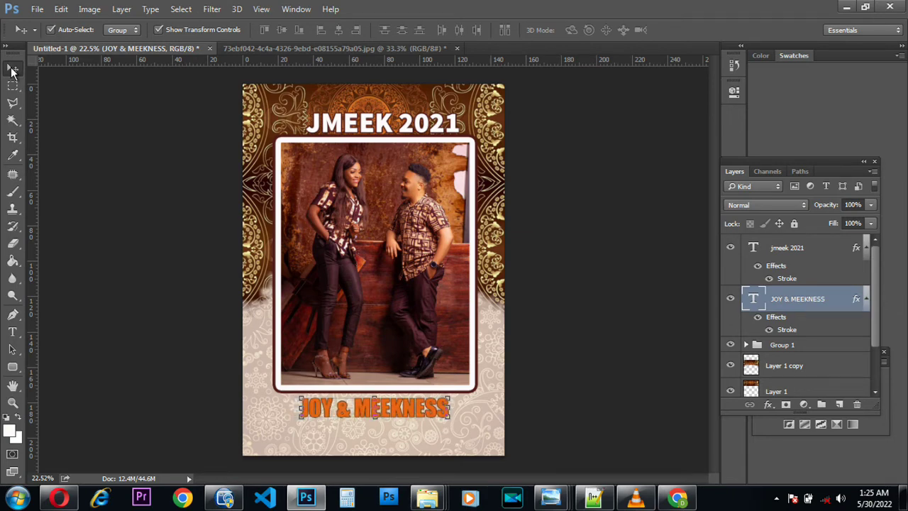
key("shift+Right")
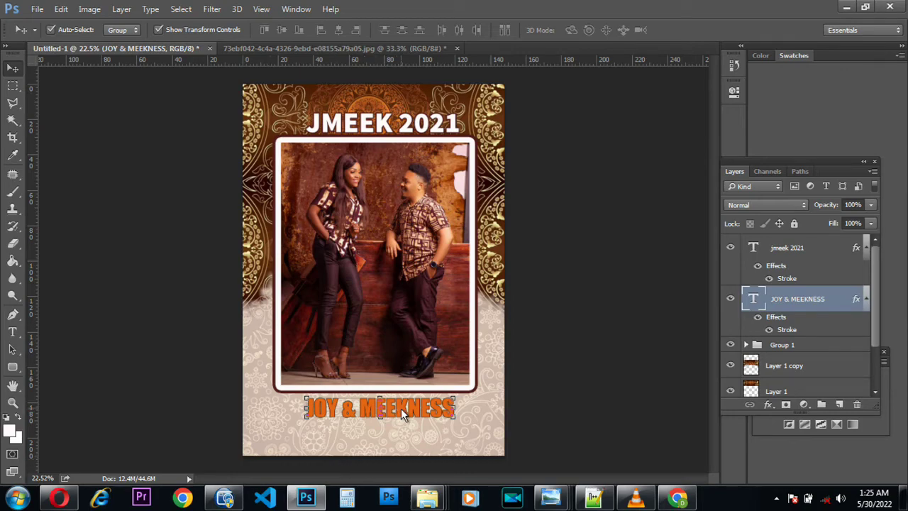
left_click(384, 437)
Recolour only the ampersand in the couple's names text to red e9150a
scroll(361, 436, "up", 5)
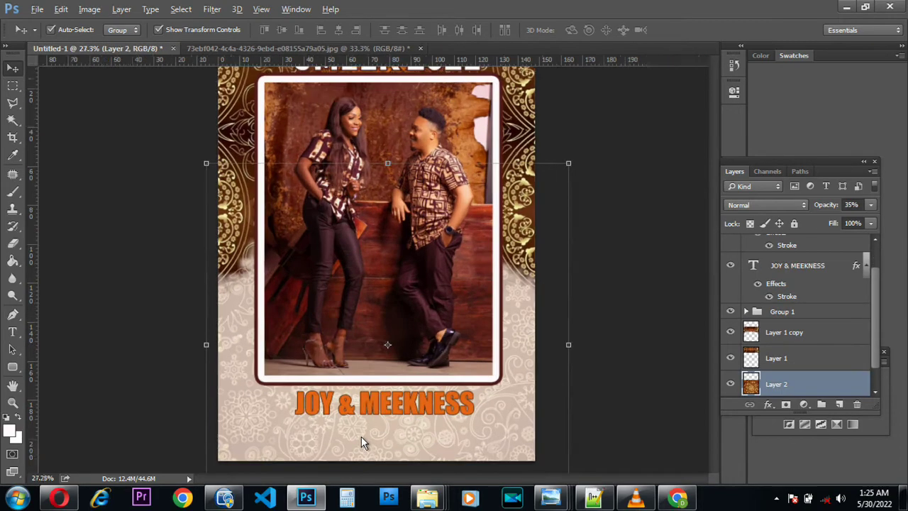
scroll(350, 419, "up", 1)
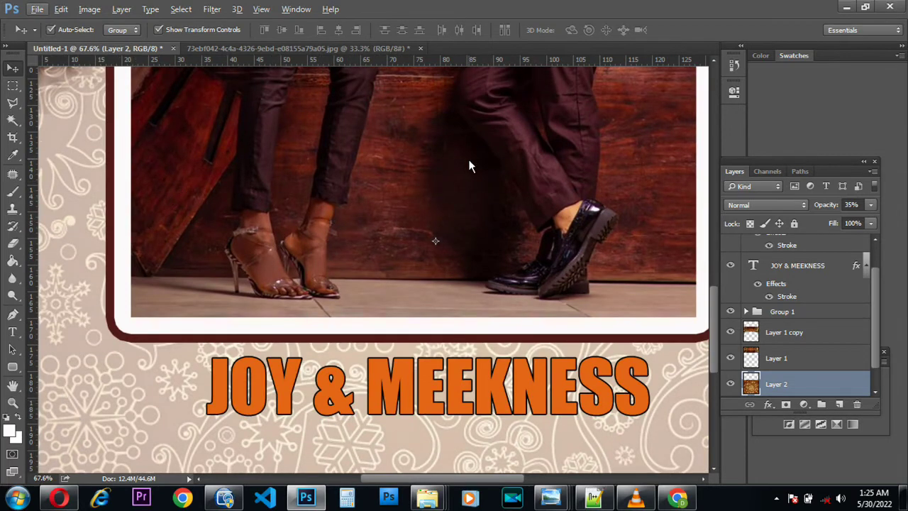
scroll(468, 166, "up", 1)
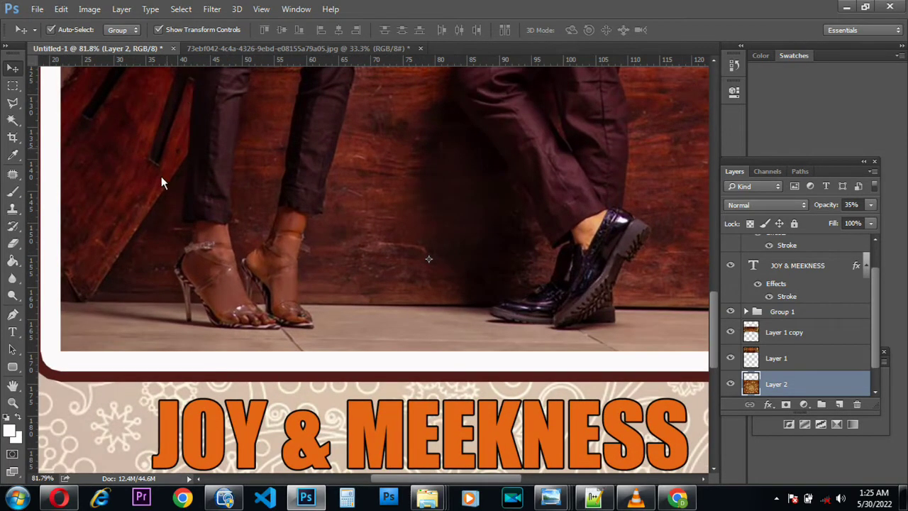
scroll(242, 334, "down", 1)
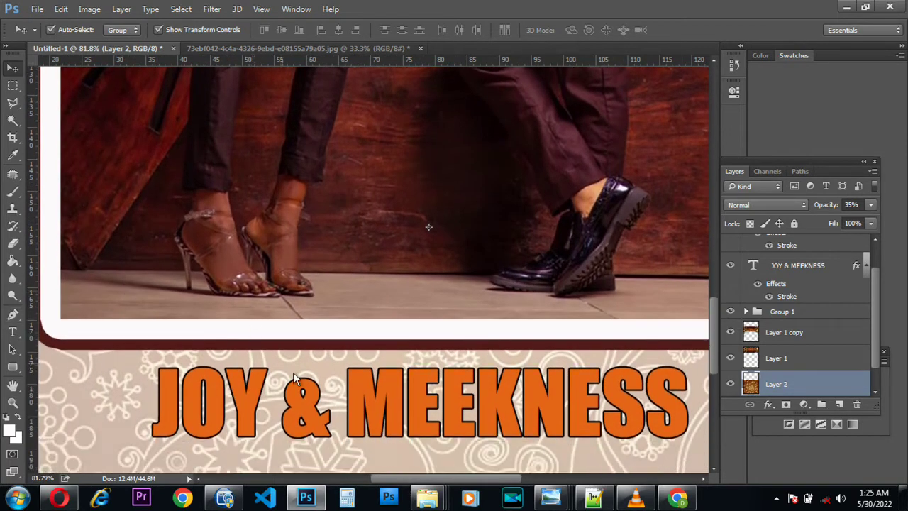
left_click(12, 331)
left_click(330, 422)
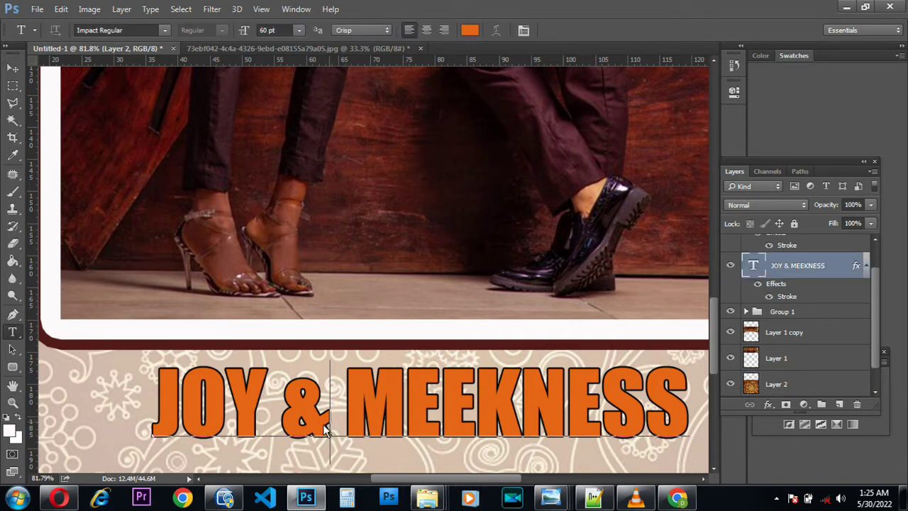
double_click(304, 424)
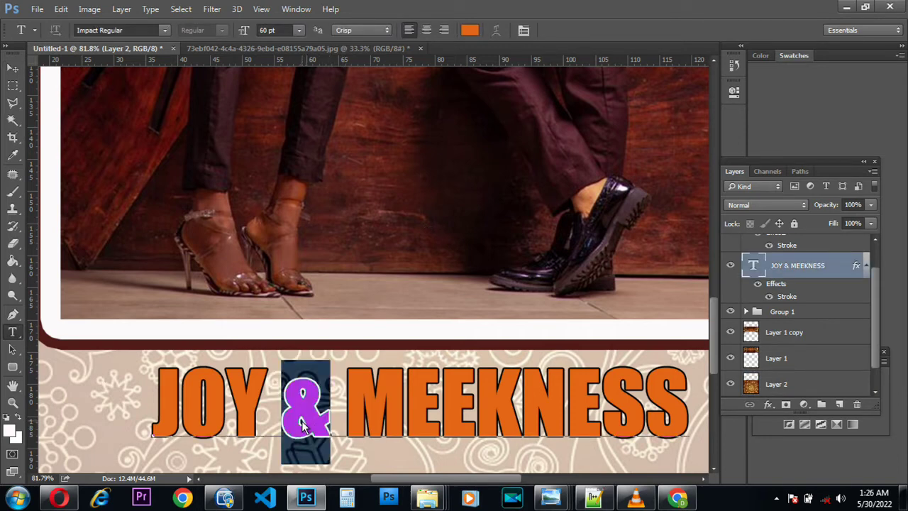
left_click(332, 427)
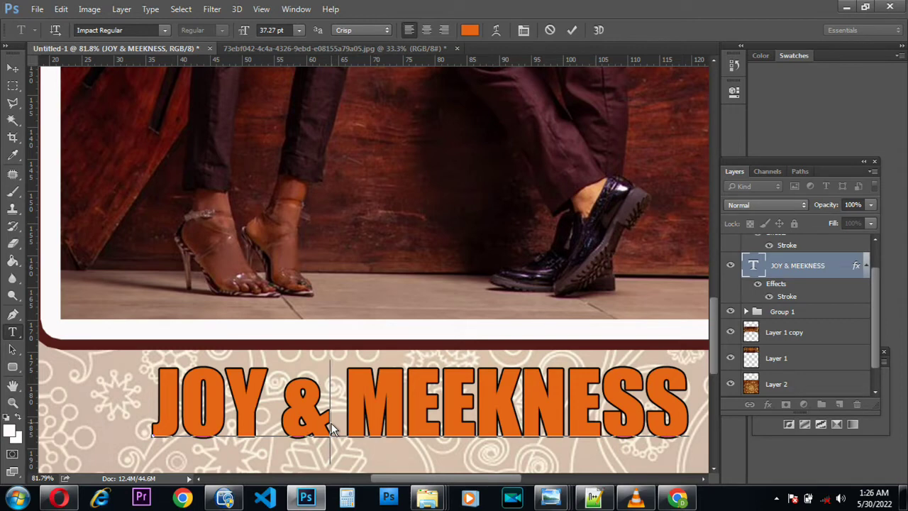
double_click(302, 429)
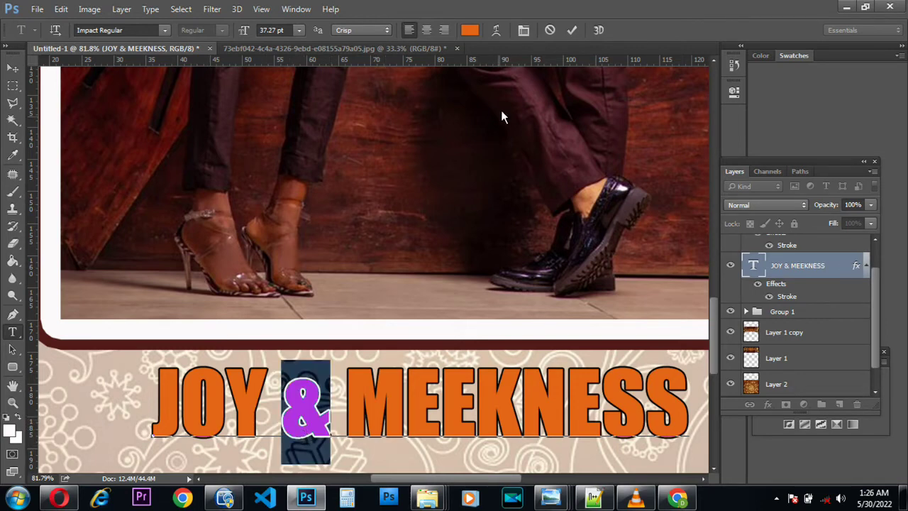
left_click(470, 30)
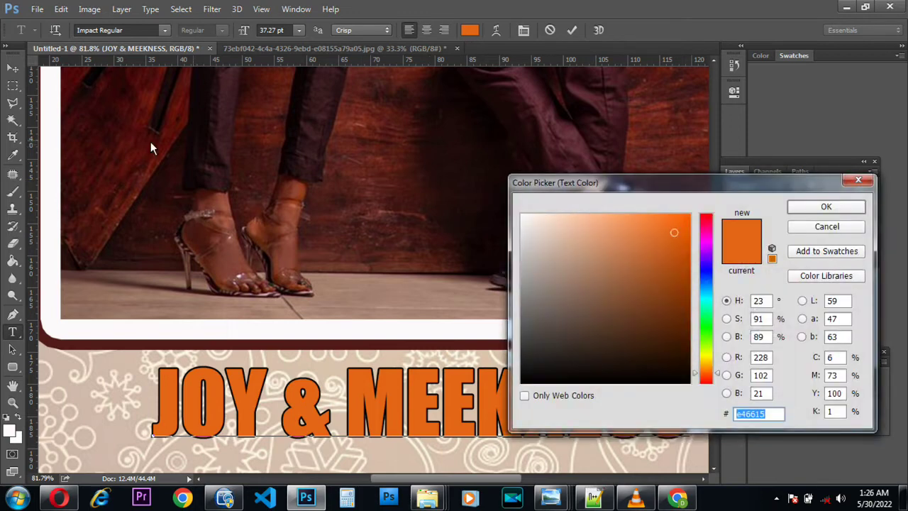
left_click(176, 103)
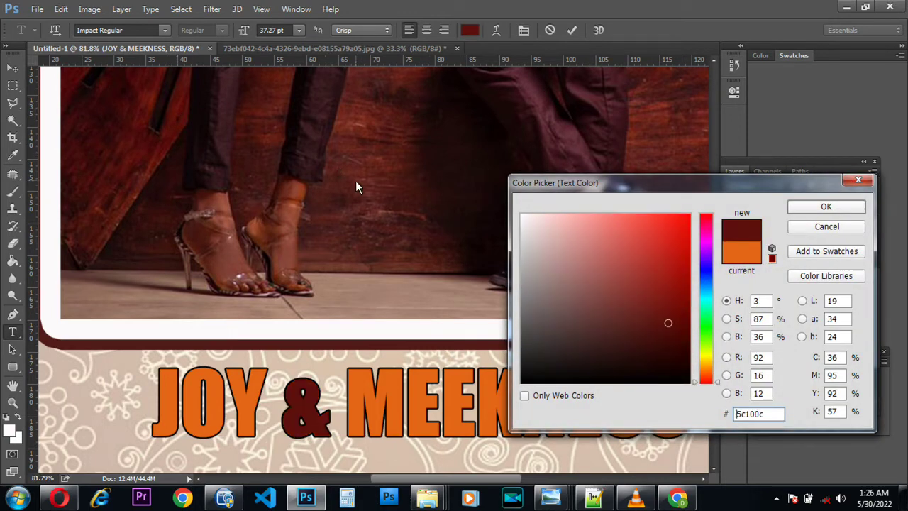
left_click_drag(680, 246, 684, 237)
left_click(682, 229)
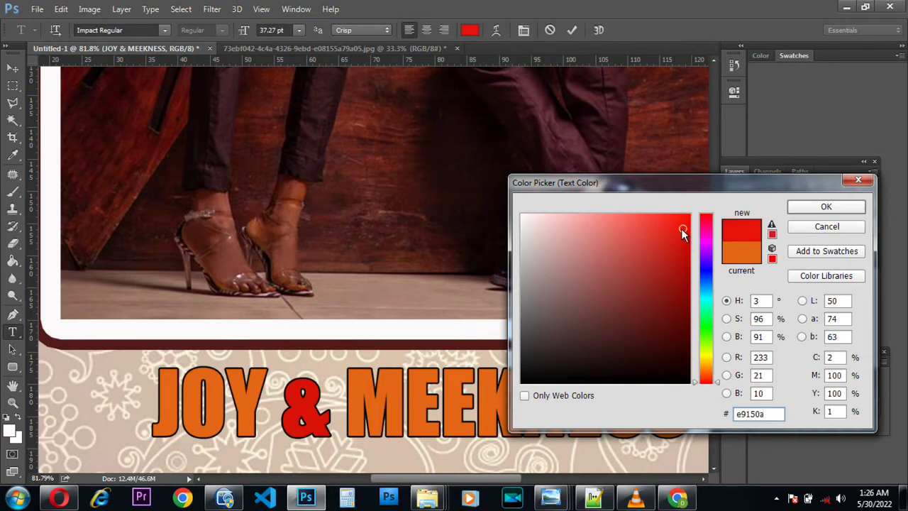
left_click(826, 207)
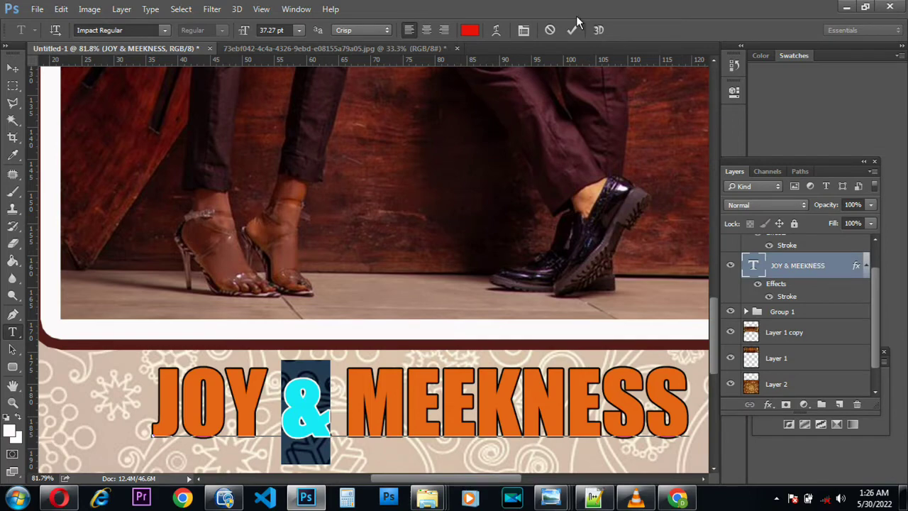
left_click(574, 28)
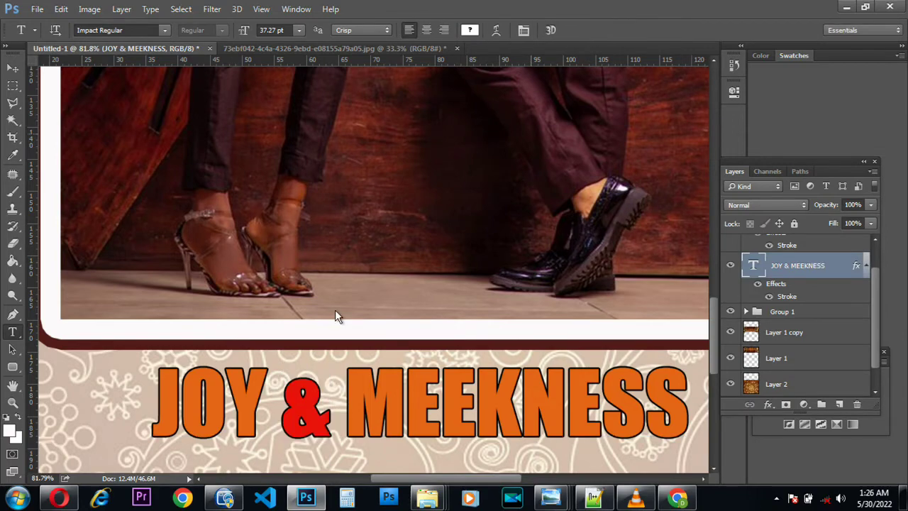
Start a new 18 pt text line in the empty area below the couple's names
scroll(336, 320, "down", 2)
scroll(338, 325, "down", 5)
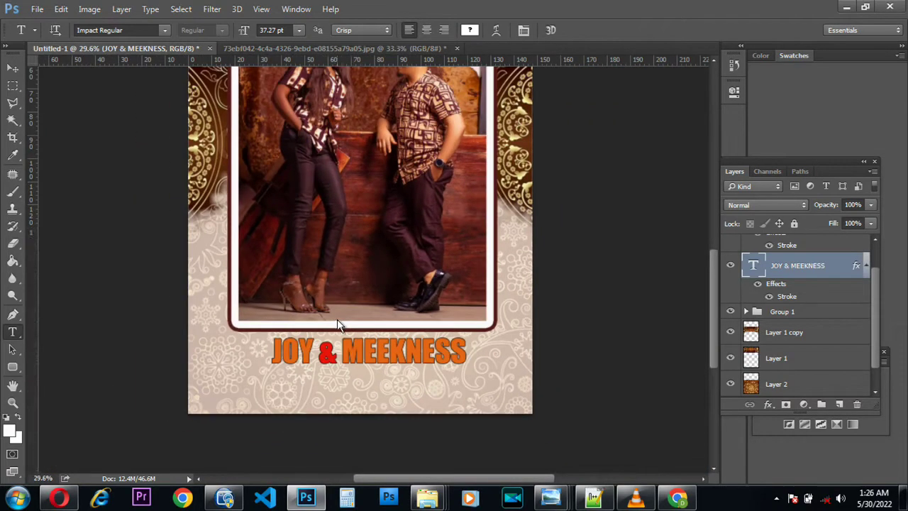
scroll(345, 325, "down", 1)
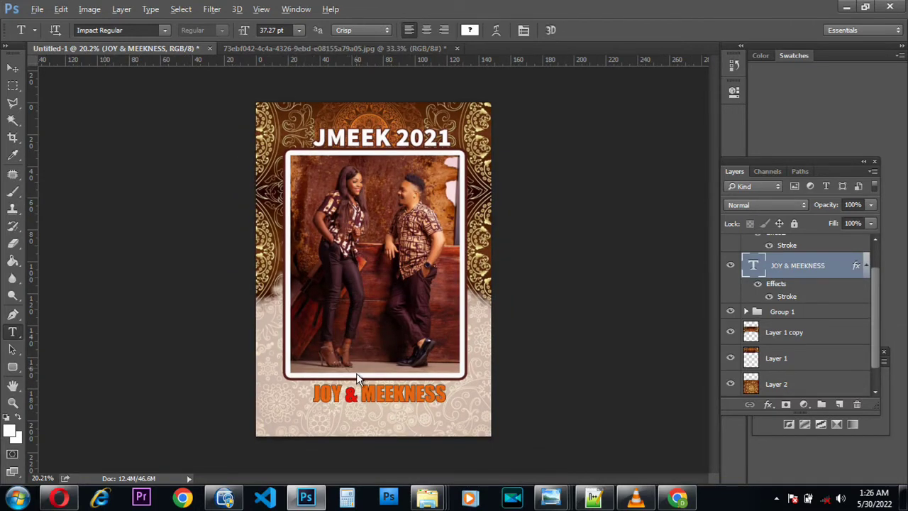
scroll(356, 377, "up", 3)
scroll(361, 374, "down", 3)
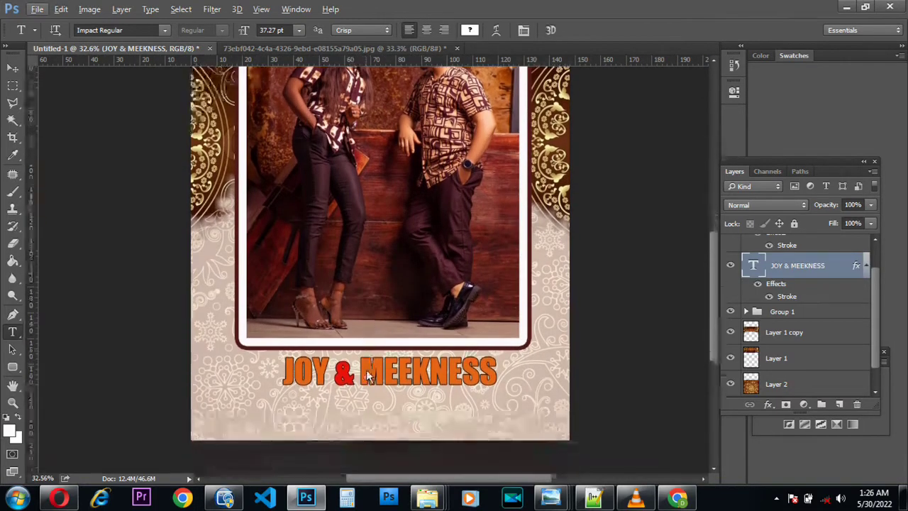
scroll(346, 416, "down", 2)
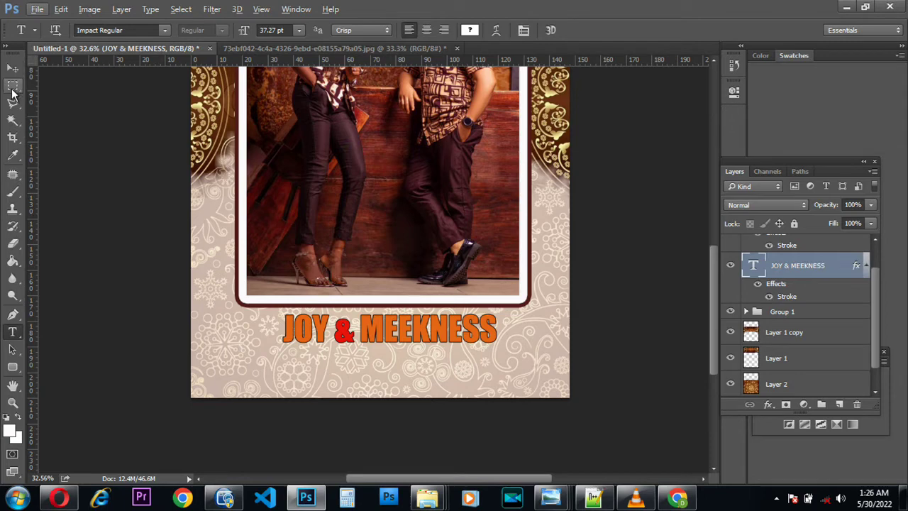
left_click(303, 373)
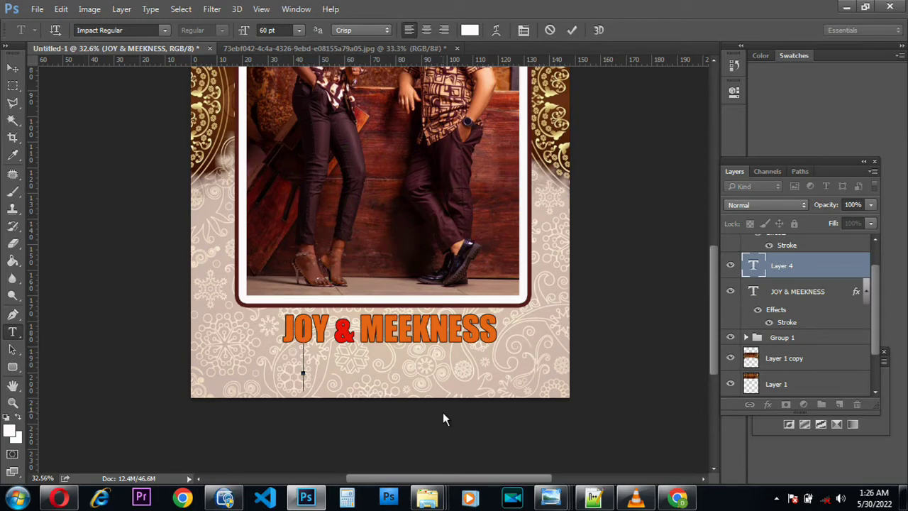
left_click(298, 31)
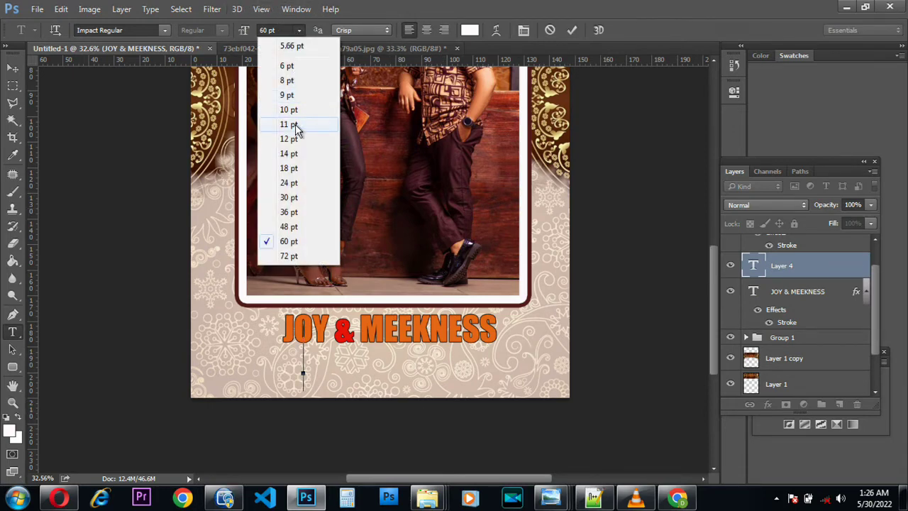
left_click(293, 168)
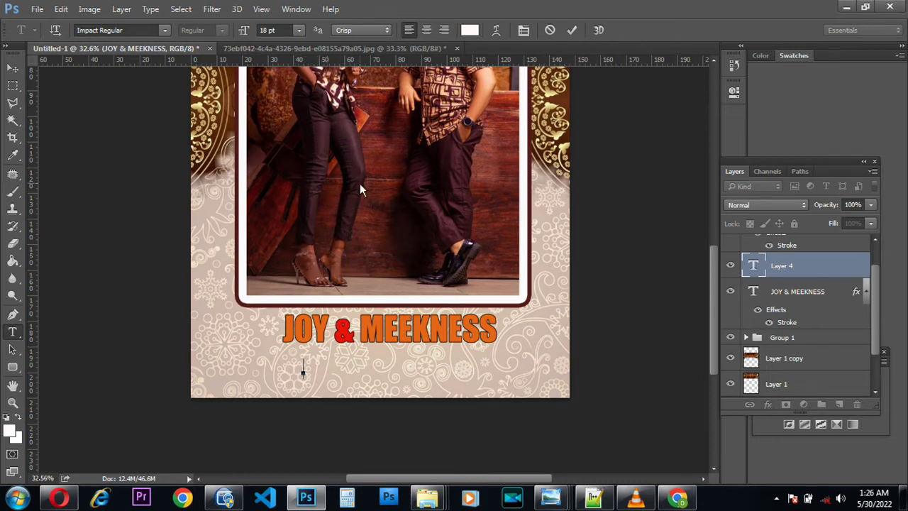
type("CEE")
key("BackSpace")
key("BackSpace")
key("BackSpace")
Set the new line's text colour to near-black 040000 and enter CLEBRATION OF LOVE
left_click(470, 30)
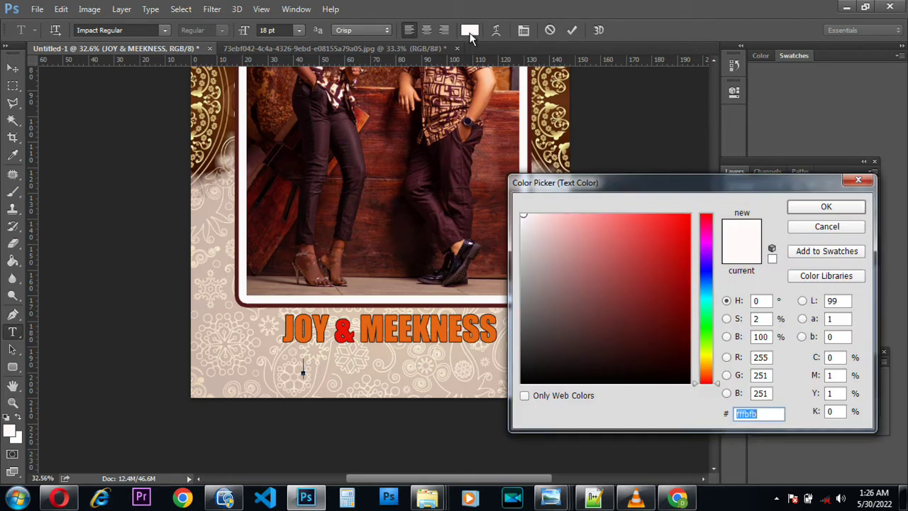
left_click(669, 381)
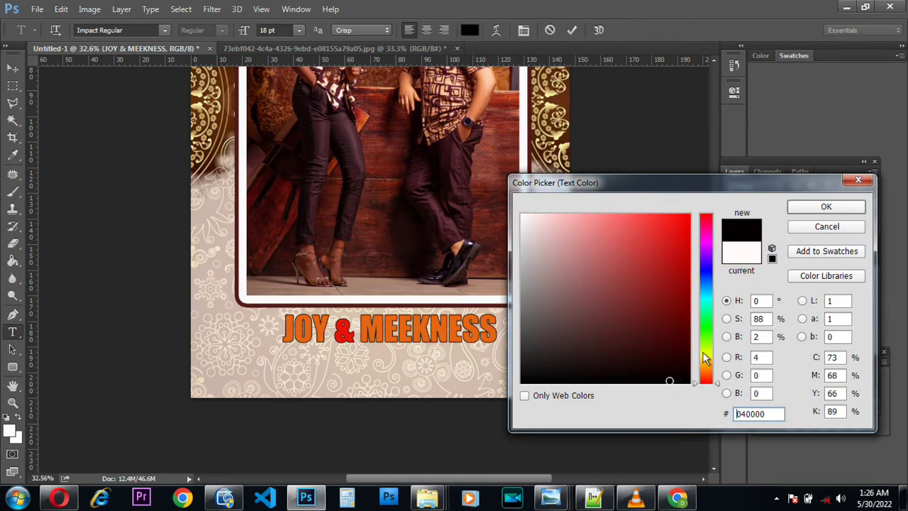
left_click(796, 207)
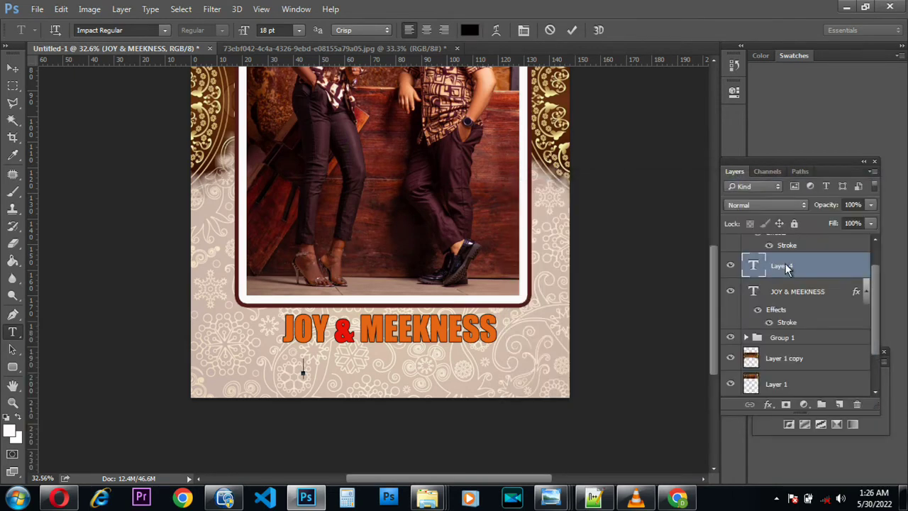
type("CLEBRATION")
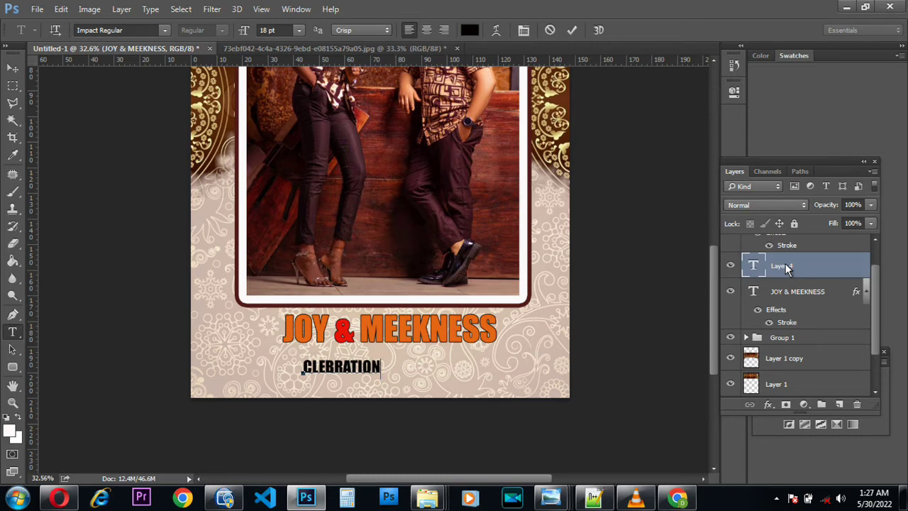
type("OF LOVE")
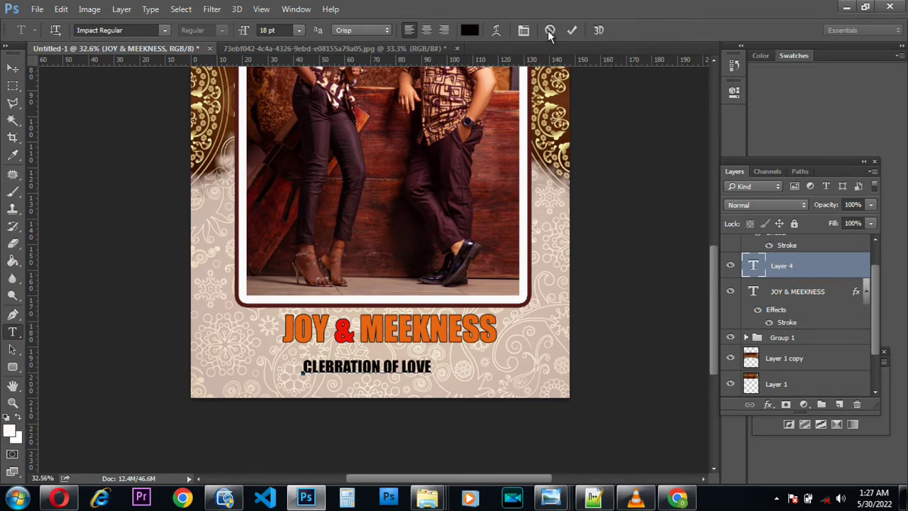
left_click(572, 30)
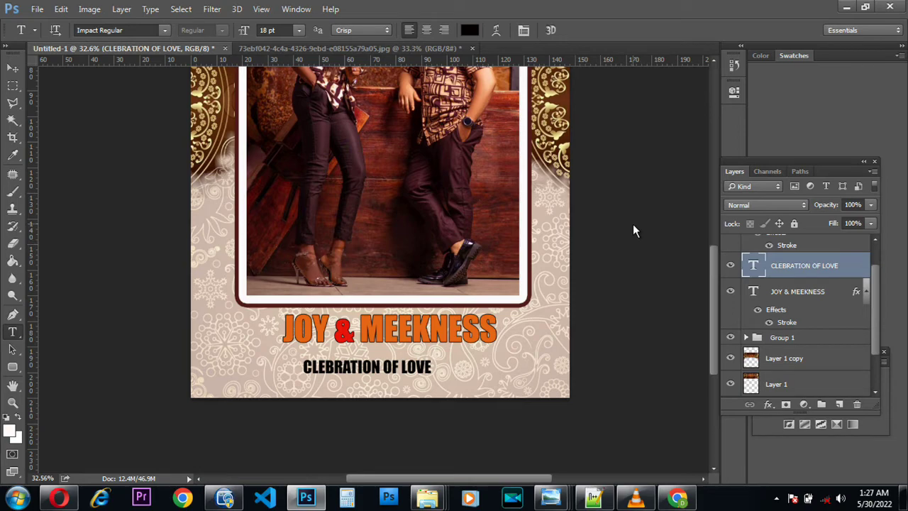
Set the CLEBRATION OF LOVE tagline's font to Estrangelo Edessa Regular
left_click(162, 32)
scroll(190, 126, "up", 3)
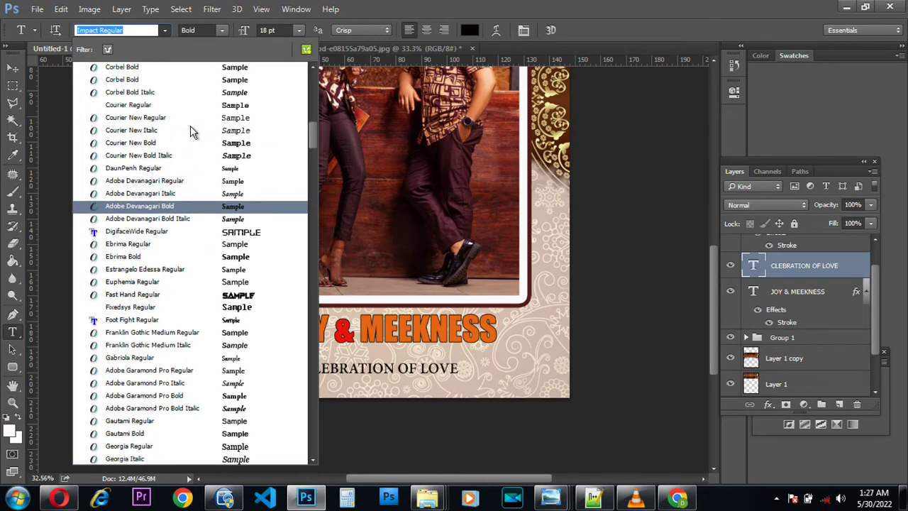
scroll(178, 126, "down", 6)
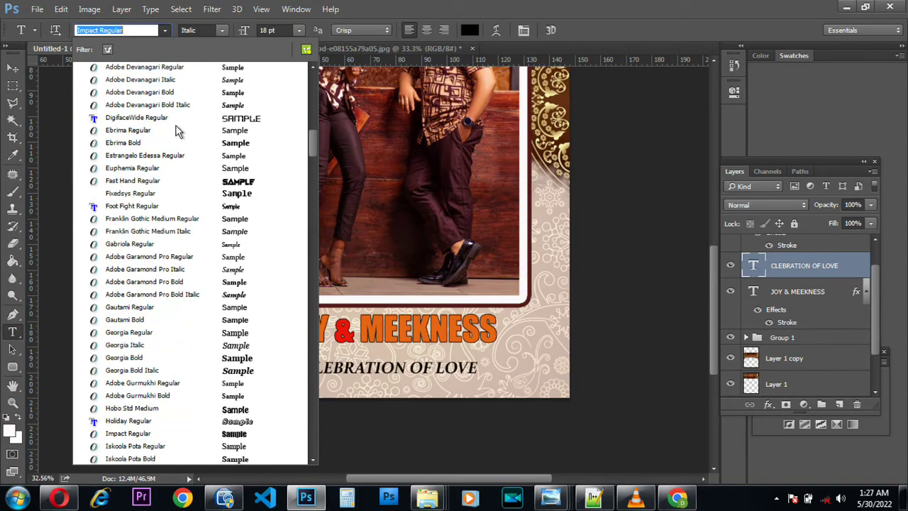
scroll(181, 187, "down", 6)
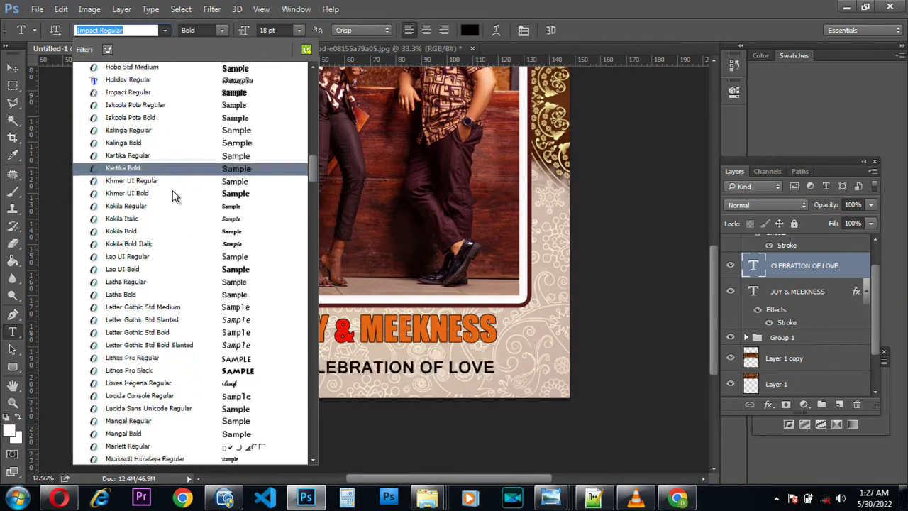
scroll(176, 200, "down", 1)
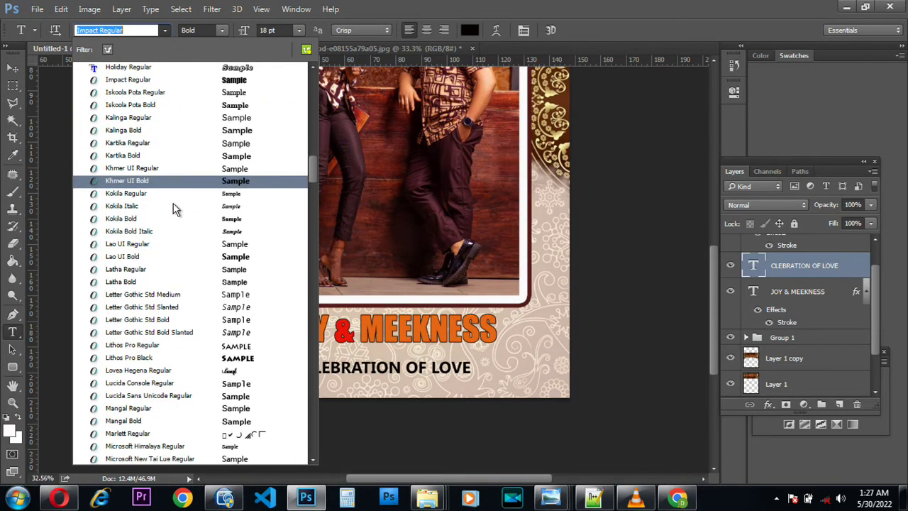
scroll(176, 207, "down", 1)
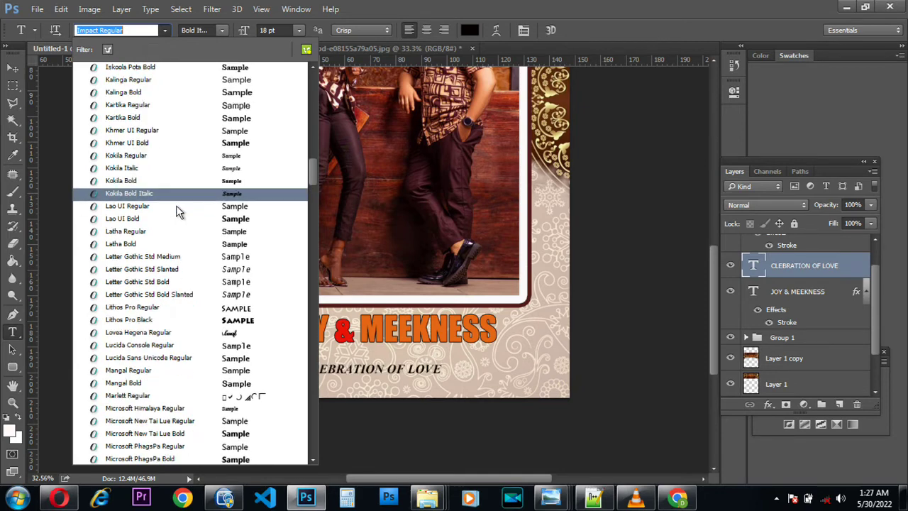
scroll(178, 210, "down", 2)
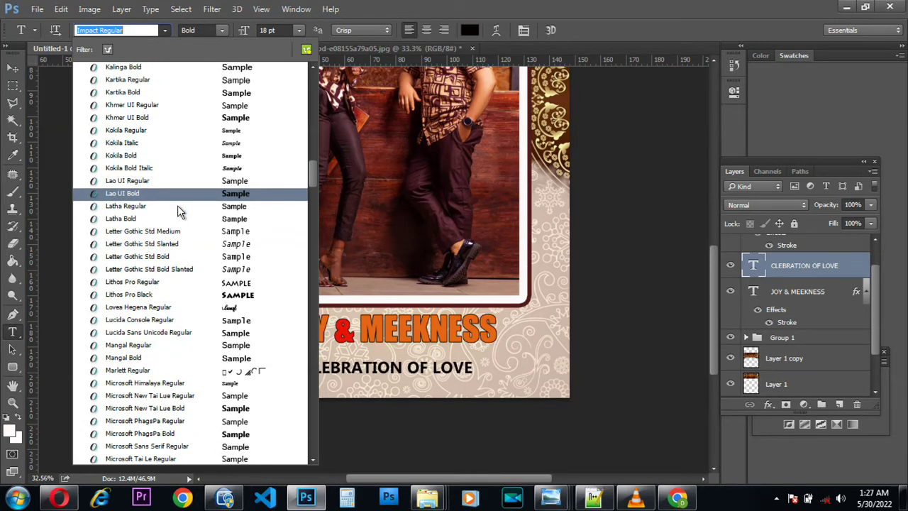
scroll(179, 203, "down", 1)
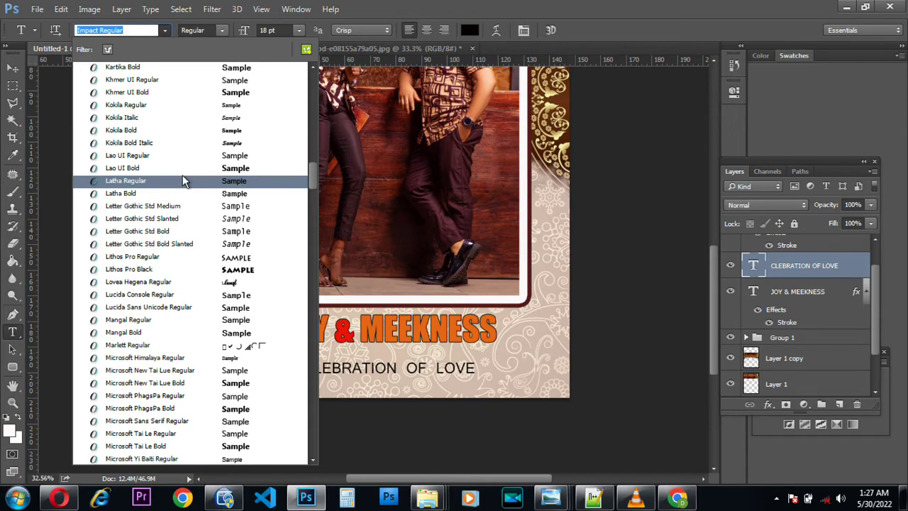
scroll(180, 175, "up", 3)
scroll(179, 168, "up", 6)
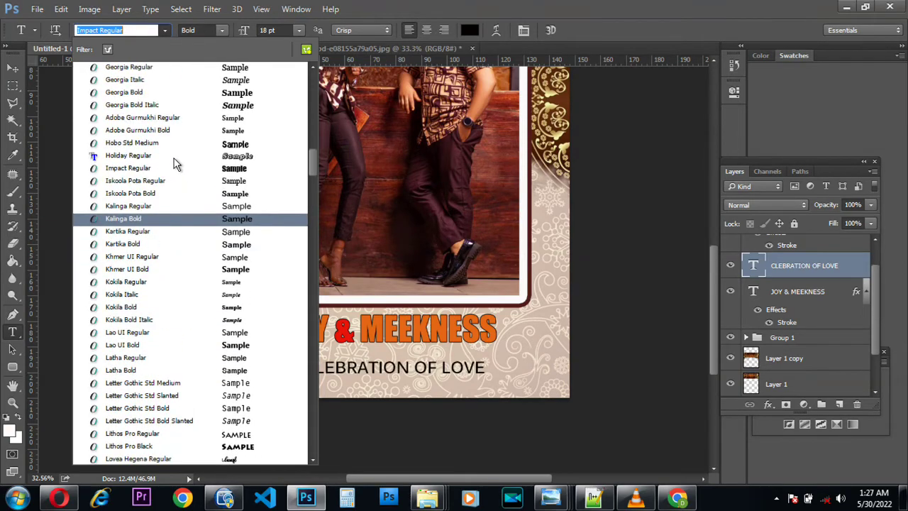
scroll(172, 162, "up", 6)
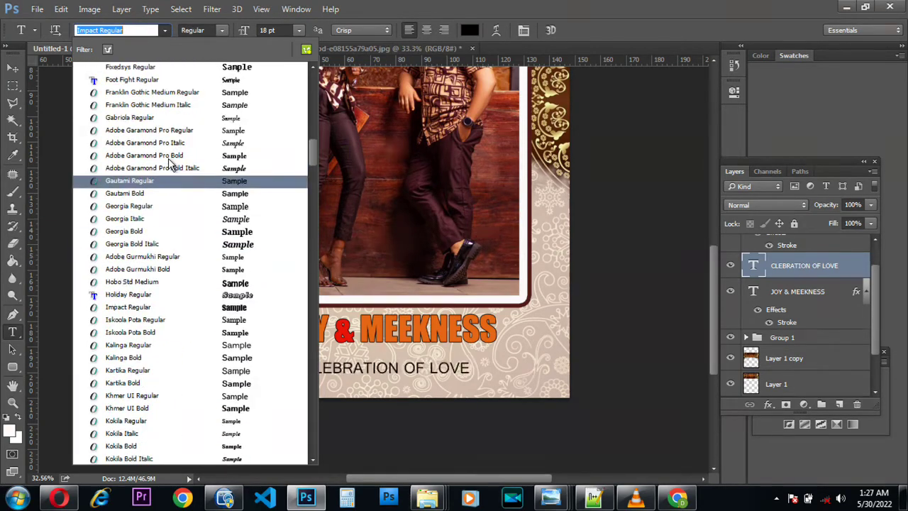
scroll(169, 166, "up", 2)
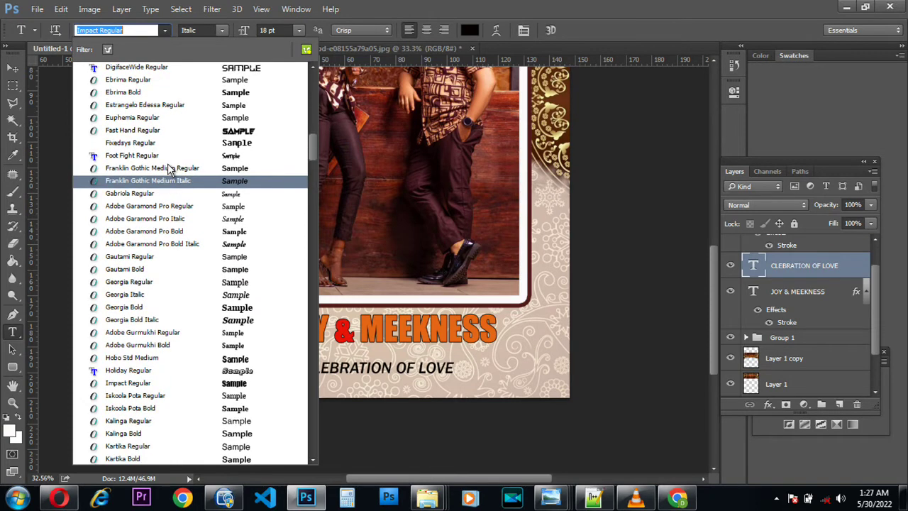
scroll(166, 168, "up", 1)
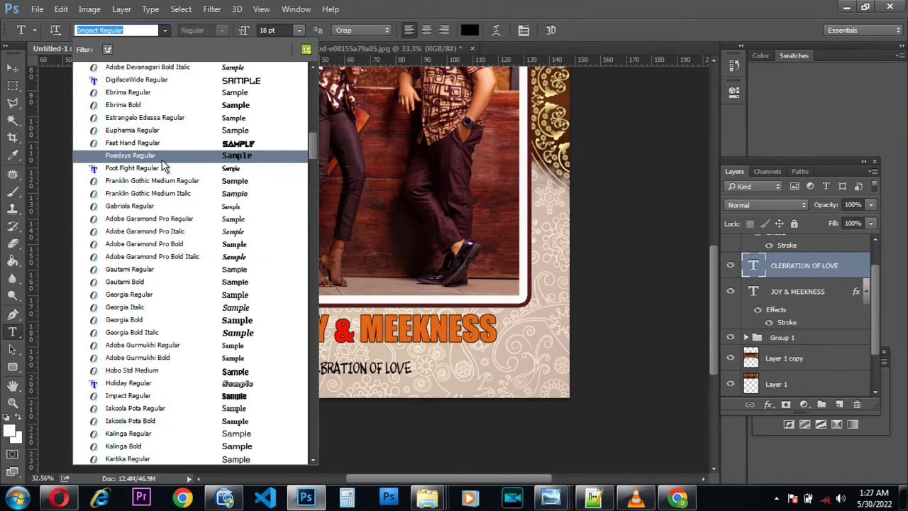
left_click(163, 119)
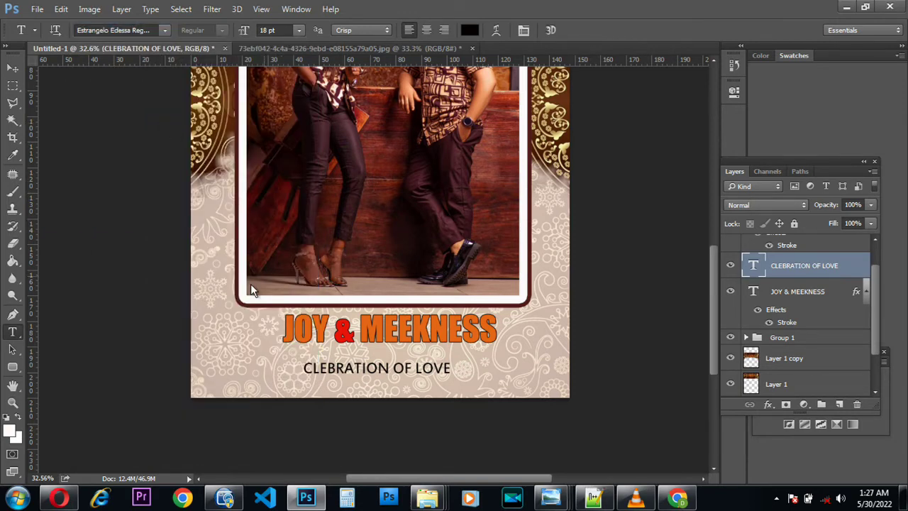
Scale the CLEBRATION OF LOVE tagline down proportionally to about 87%
left_click(12, 68)
left_click(305, 367)
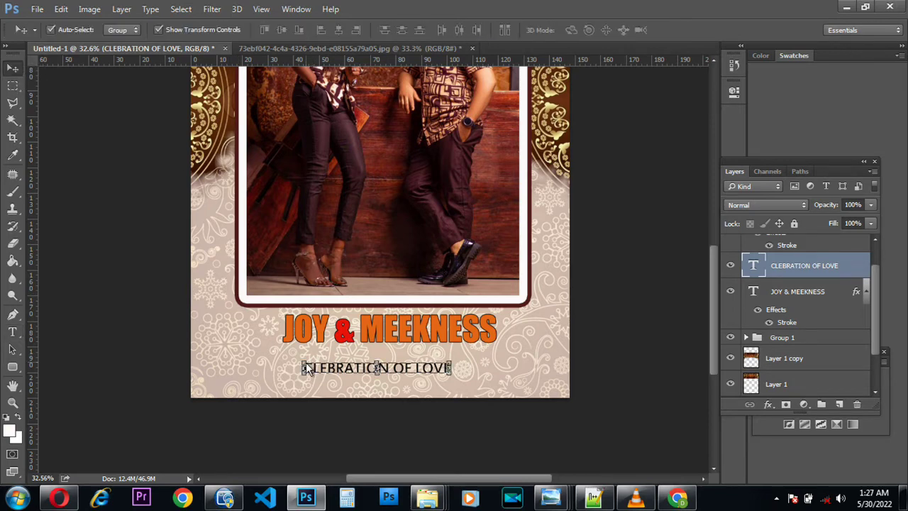
left_click_drag(305, 368, 323, 374)
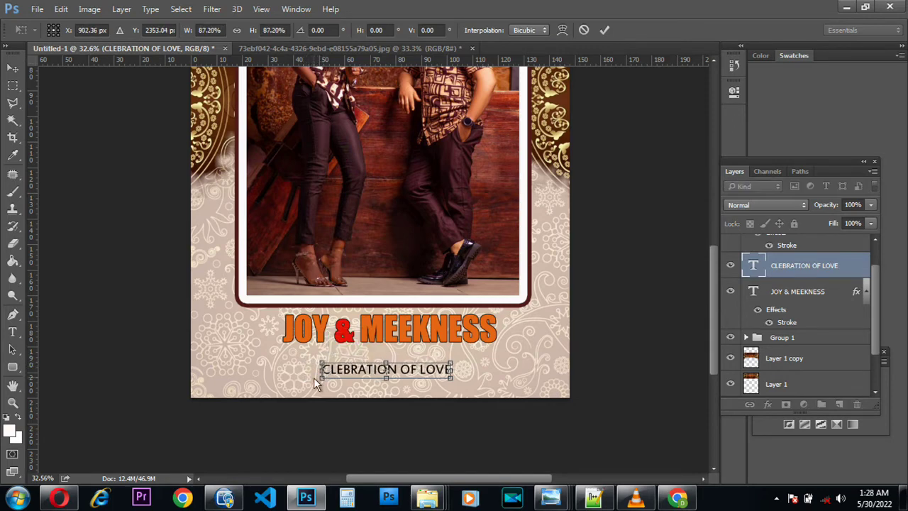
Nudge the tagline up and slightly right so it sits centred beneath the couple's names, and apply the transform
key("Up")
key("Up")
key("Up")
key("Up")
key("Up")
key("Up")
key("Up")
key("Up")
key("Up")
key("Up")
key("Up")
key("Up")
key("Up")
key("Up")
key("Up")
key("Right")
key("Right")
key("Right")
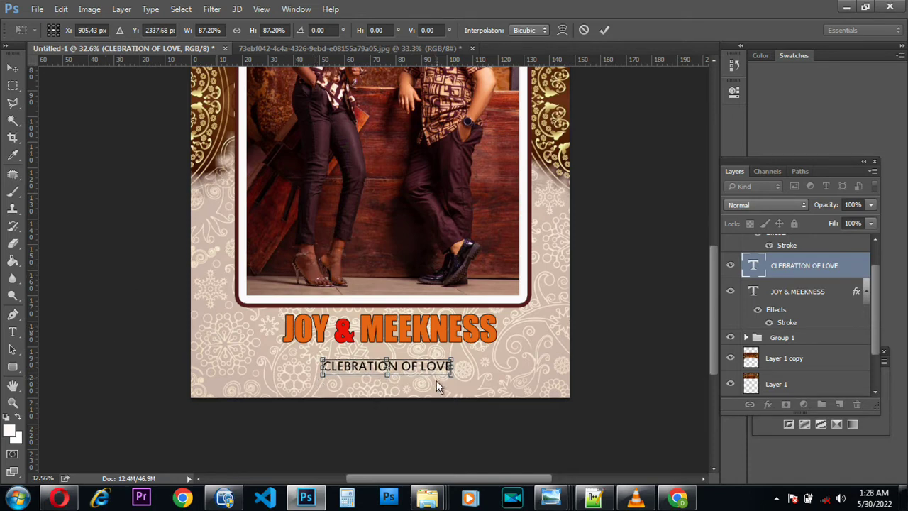
key("Up")
key("Up")
key("Up")
key("Up")
key("Up")
key("Up")
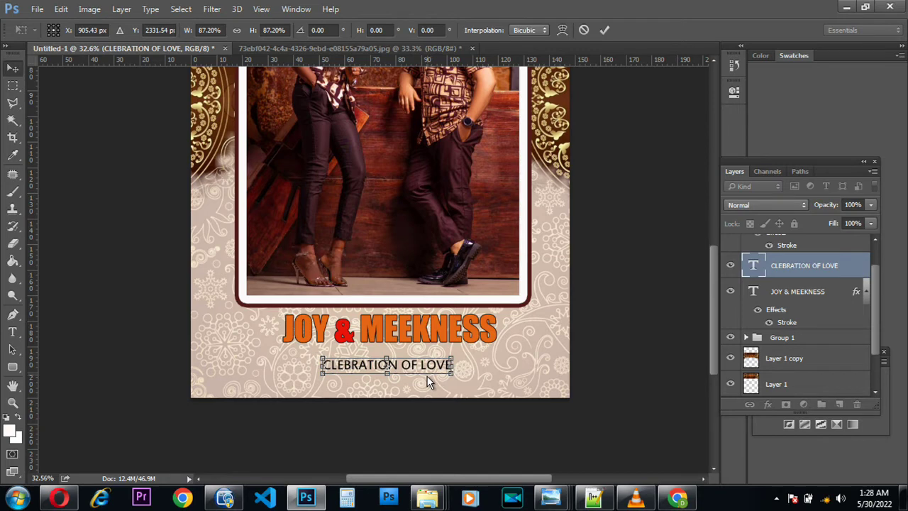
key("Return")
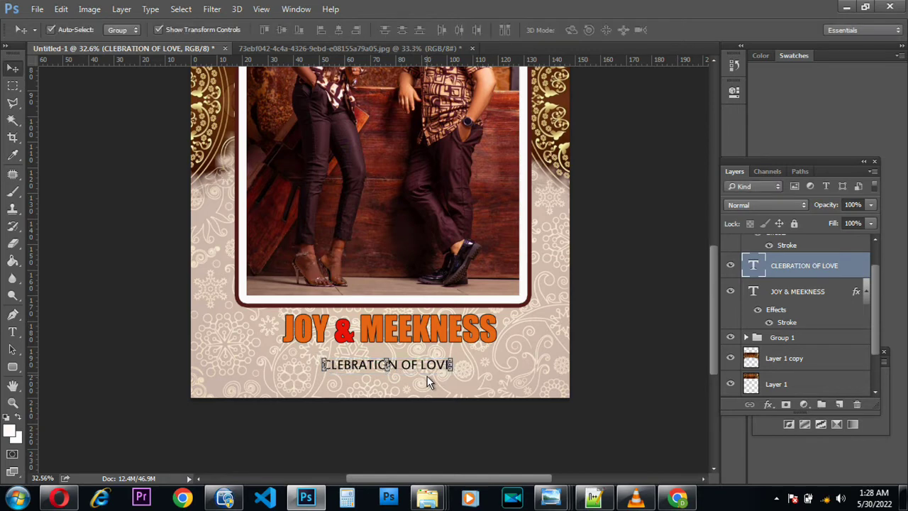
Select a small upright rectangle in the page's lower-right corner and fill it with white on a new layer
left_click(14, 91)
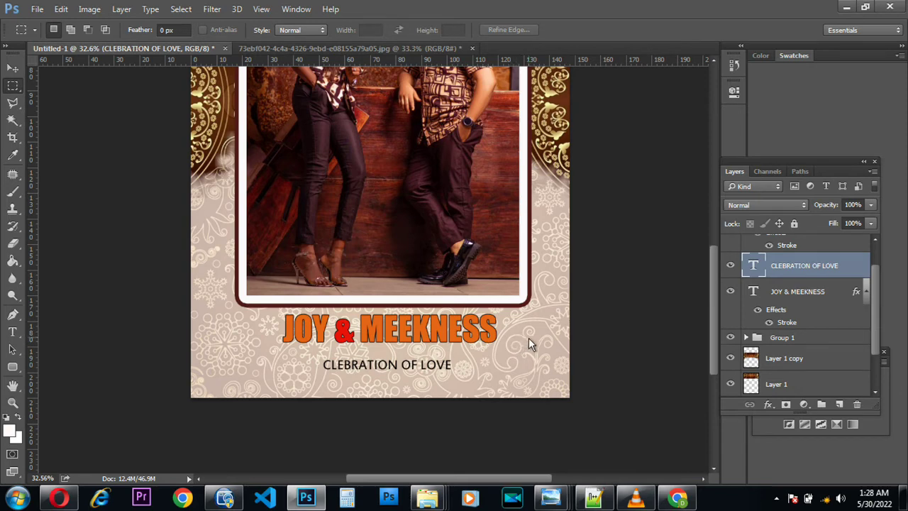
left_click_drag(530, 338, 567, 398)
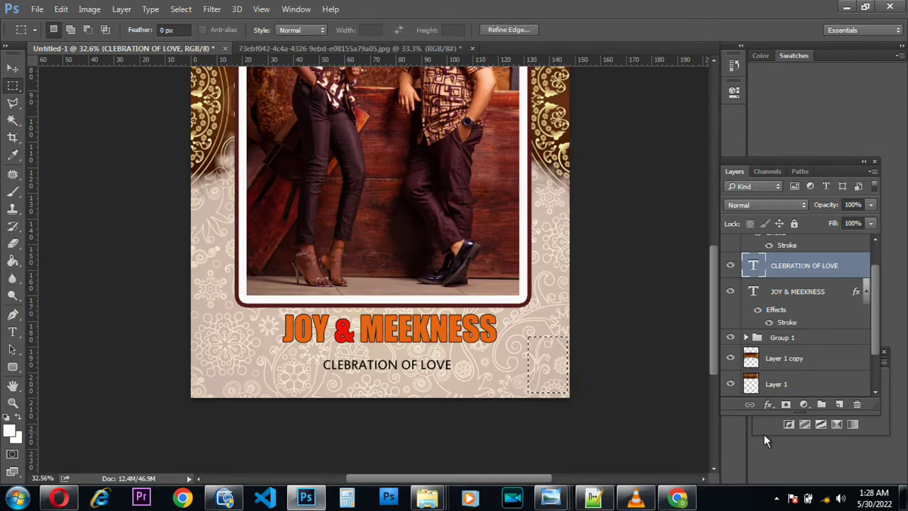
left_click(841, 405)
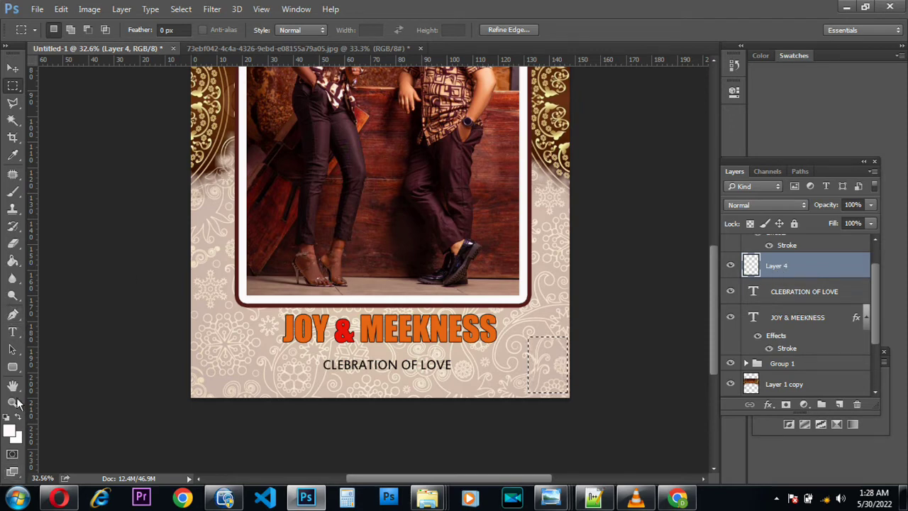
left_click(14, 267)
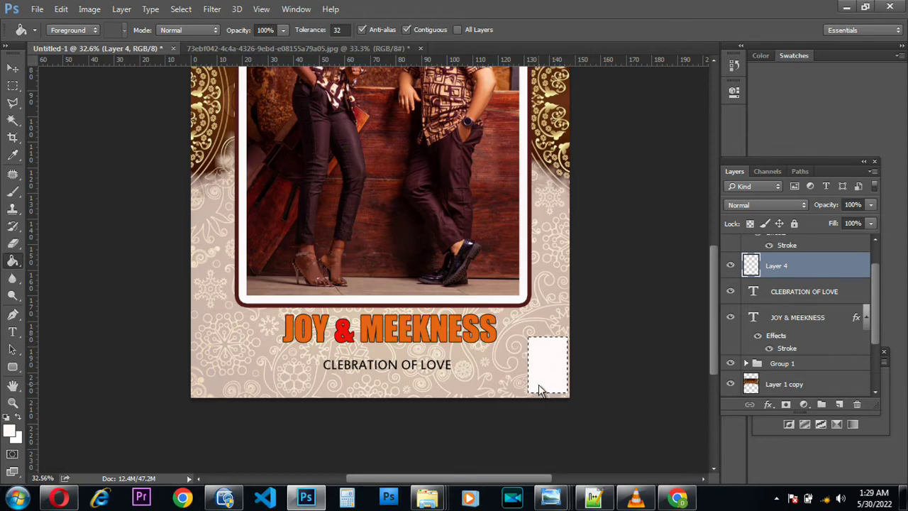
Deselect the rectangular selection around the white box
right_click(500, 327)
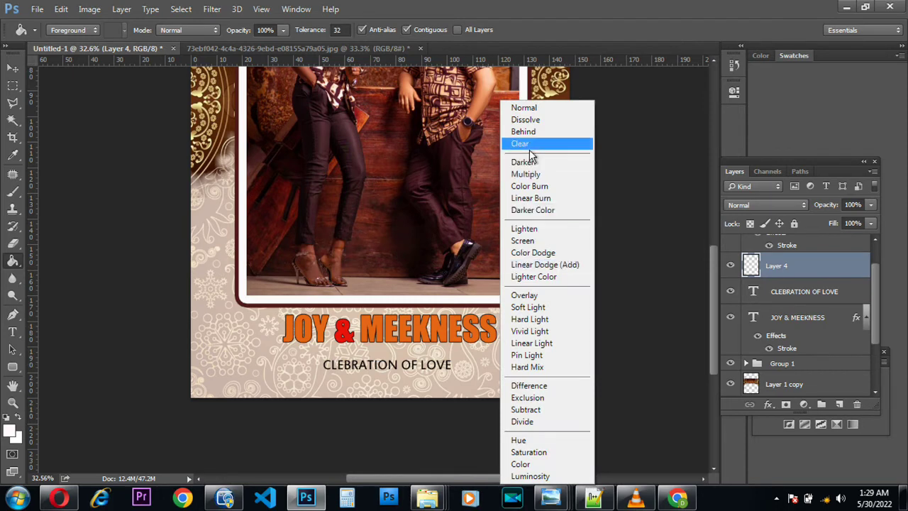
left_click(474, 395)
right_click(536, 372)
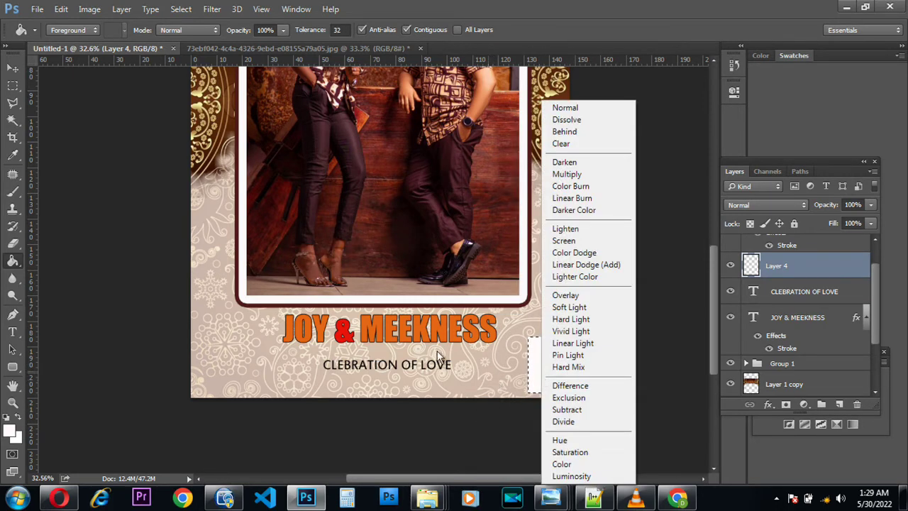
left_click(13, 85)
right_click(537, 357)
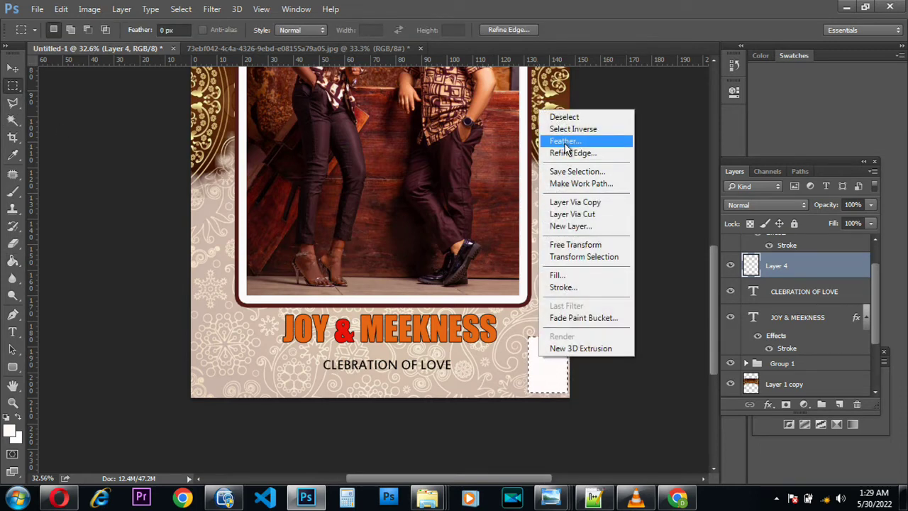
left_click(566, 120)
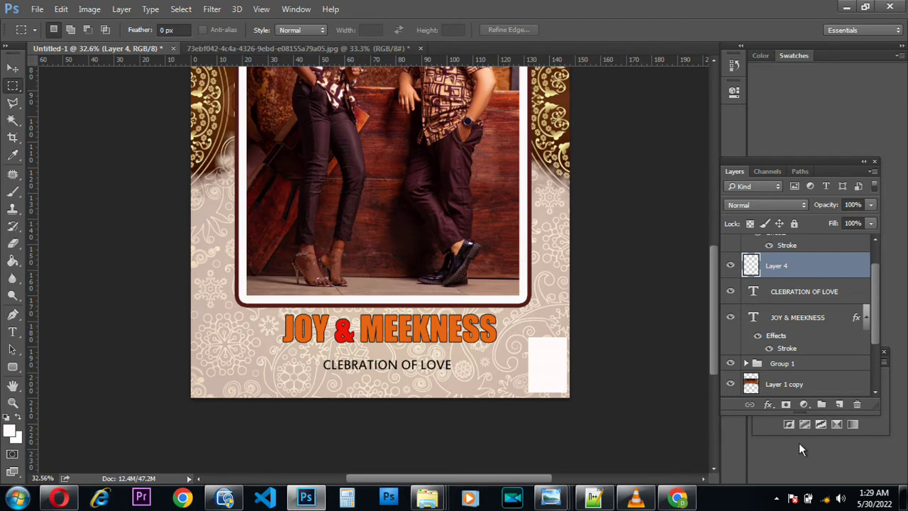
Add an outside stroke to the white box, coloured dark maroon 511b19 sampled from the photo frame's border
left_click(767, 404)
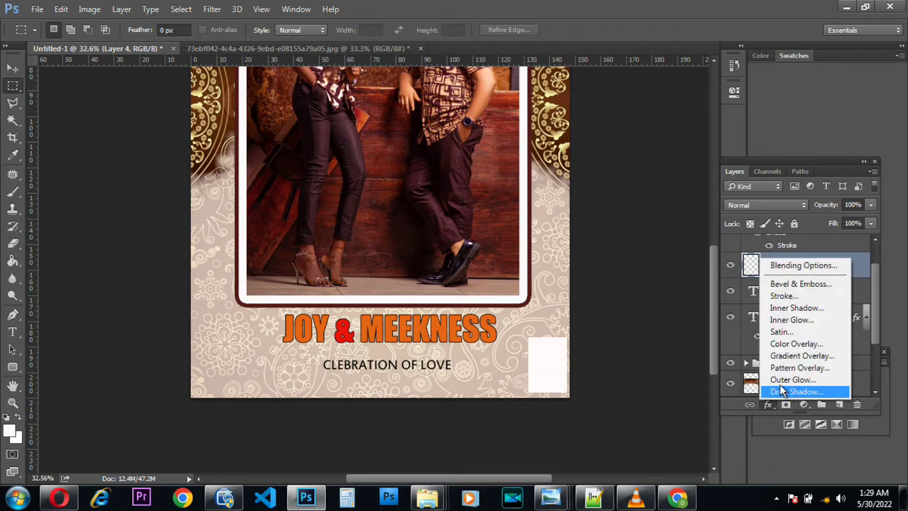
left_click(789, 298)
mouse_move(507, 43)
left_mouse_down()
mouse_move(659, 250)
mouse_move(844, 292)
mouse_move(847, 283)
left_mouse_up()
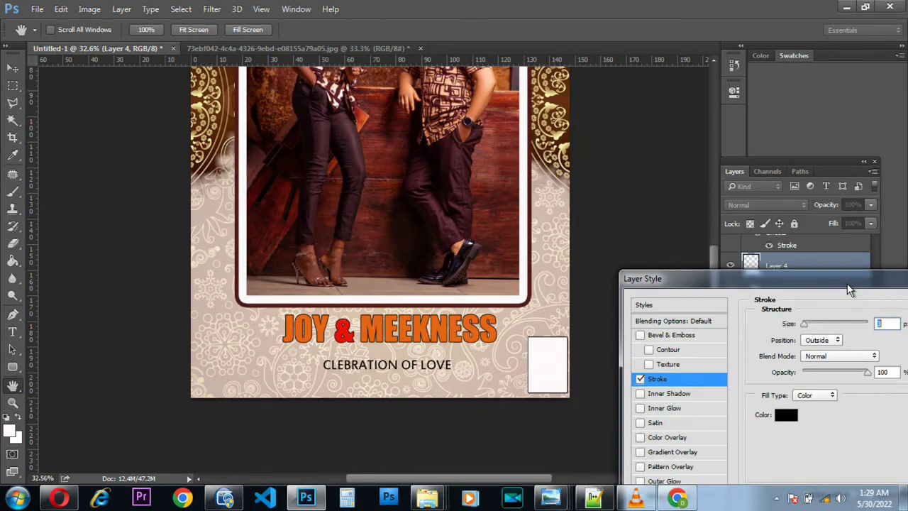
left_click(789, 419)
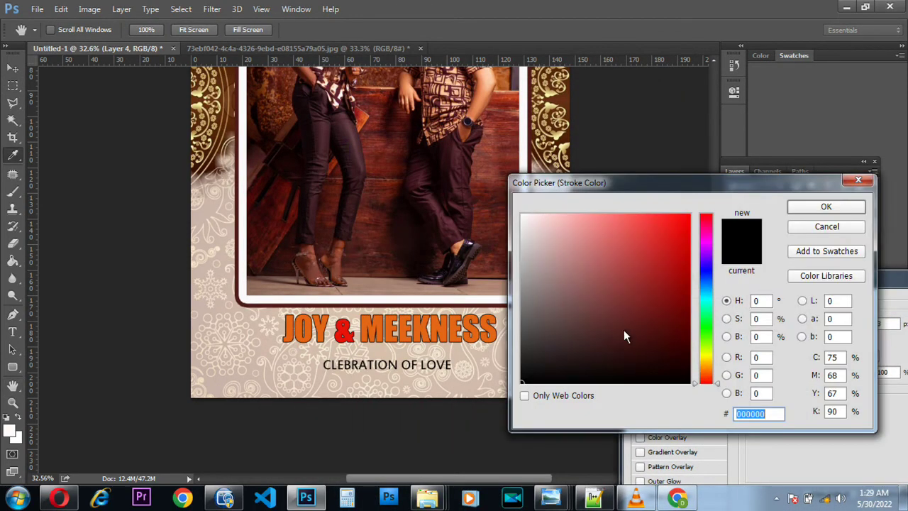
left_click(238, 247)
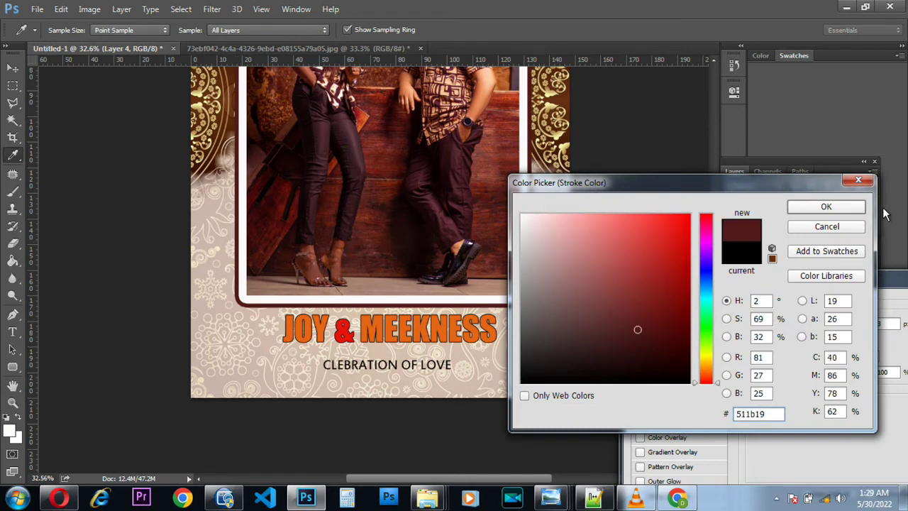
left_click(827, 207)
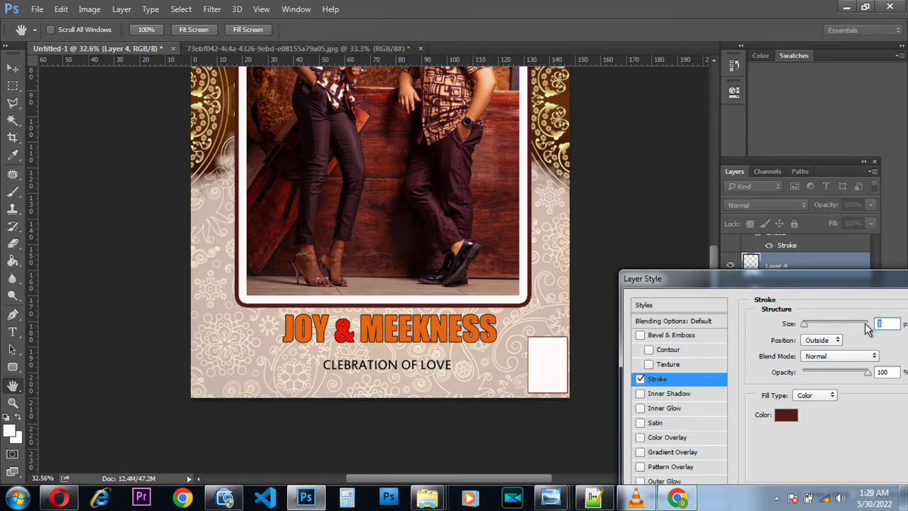
Thicken the white box's maroon stroke by a few pixels and apply the layer style
key("Up")
key("Up")
key("Up")
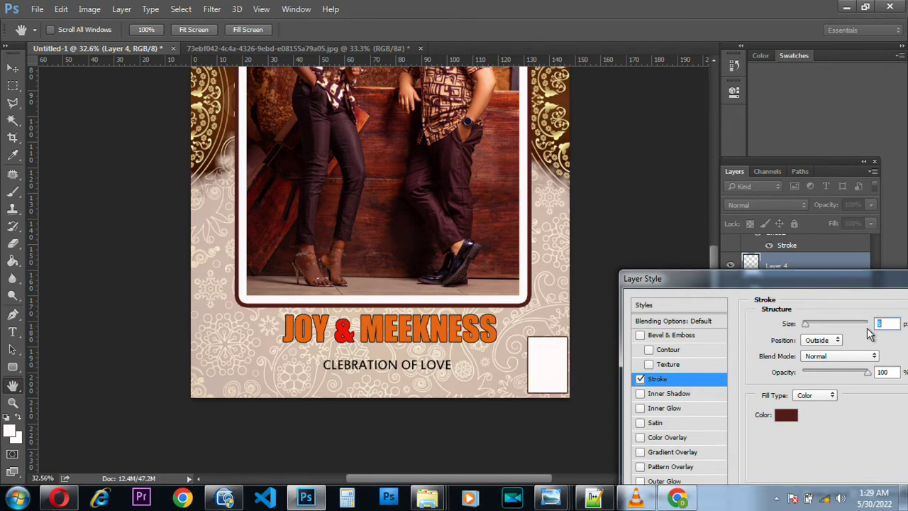
left_click_drag(836, 281, 630, 299)
left_click(828, 322)
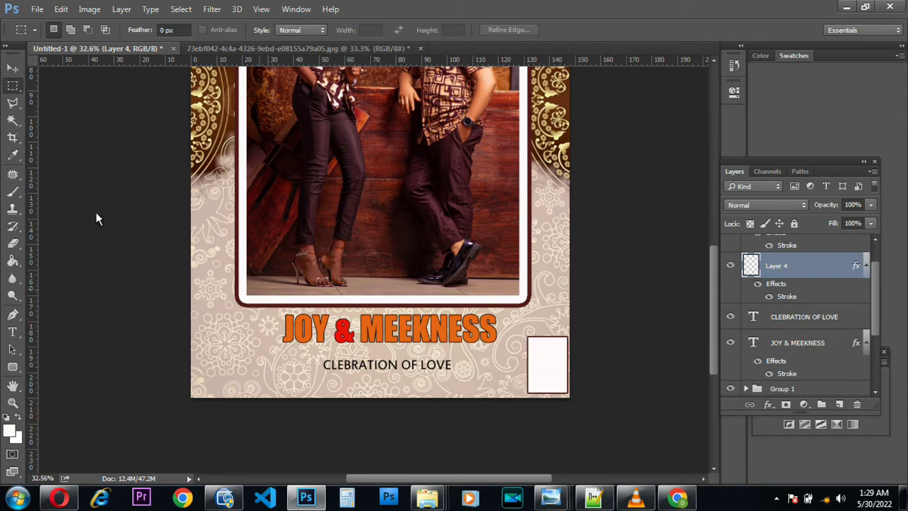
Nudge the outlined white box left to leave a small gap from the page's right edge
left_click(8, 72)
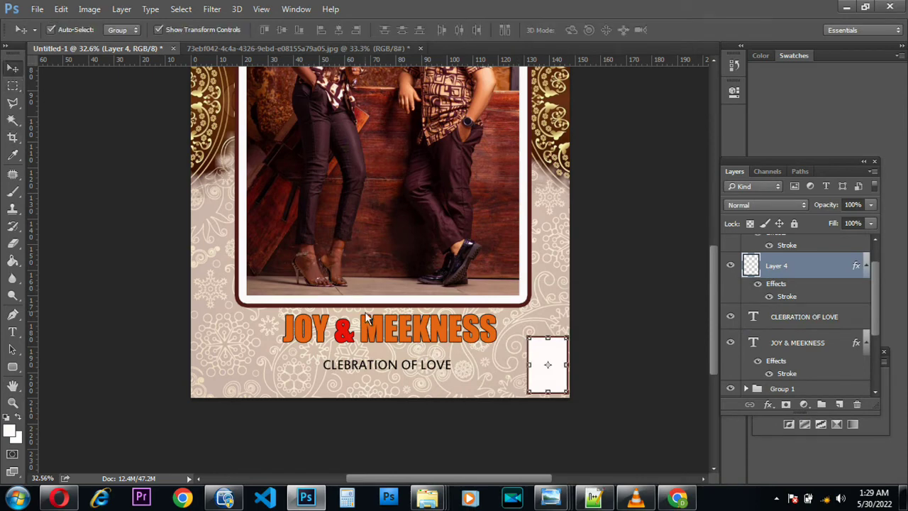
key("Left")
key("Left")
key("Left")
key("Left")
key("Left")
key("Left")
key("Left")
key("Left")
key("Left")
key("Left")
key("Left")
key("Left")
key("Left")
key("Left")
key("Left")
key("Left")
key("Left")
key("Left")
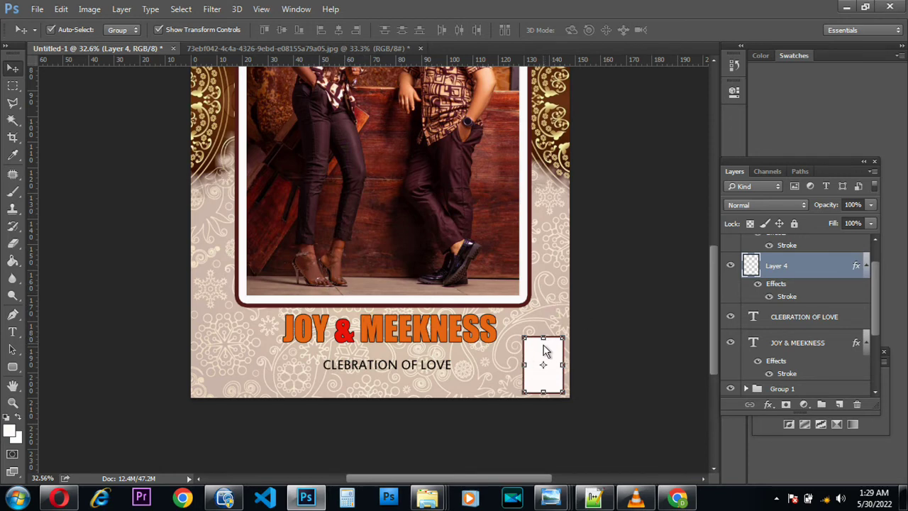
Resize the white corner box: stretch its height to about 115.6%, narrow its width to about 88.3%, and shorten it to about 89.5% height
left_click_drag(544, 338, 546, 339)
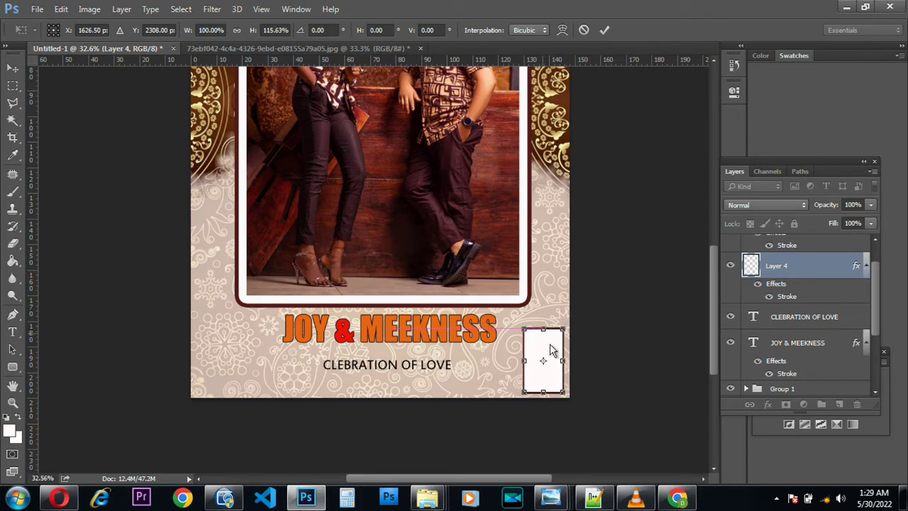
left_click_drag(561, 371, 558, 368)
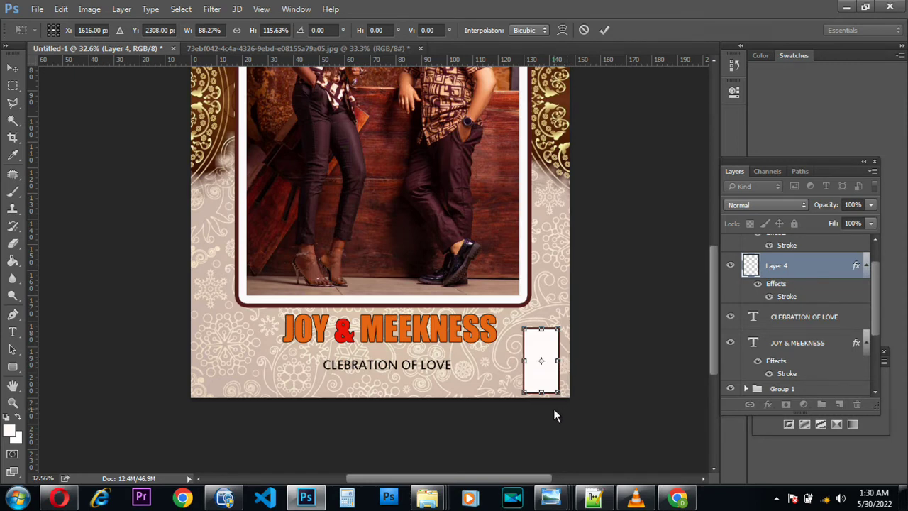
key("Return")
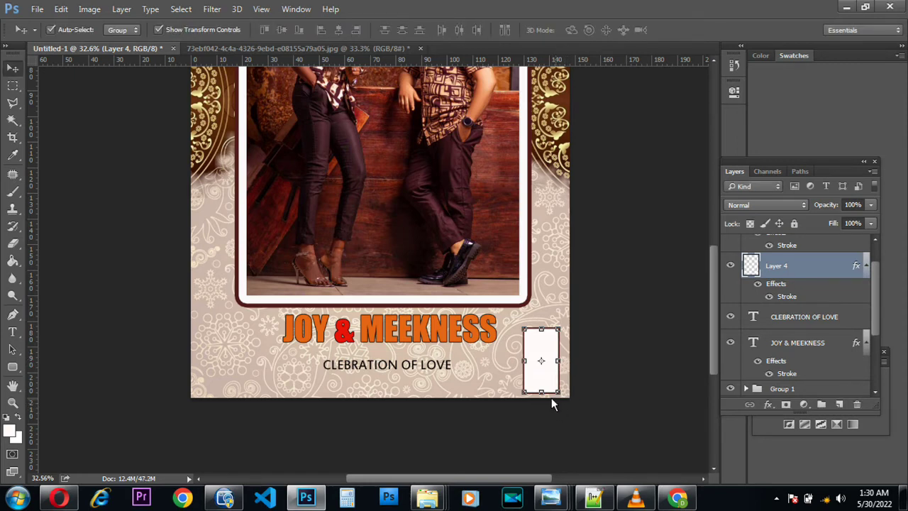
left_click_drag(547, 394, 547, 388)
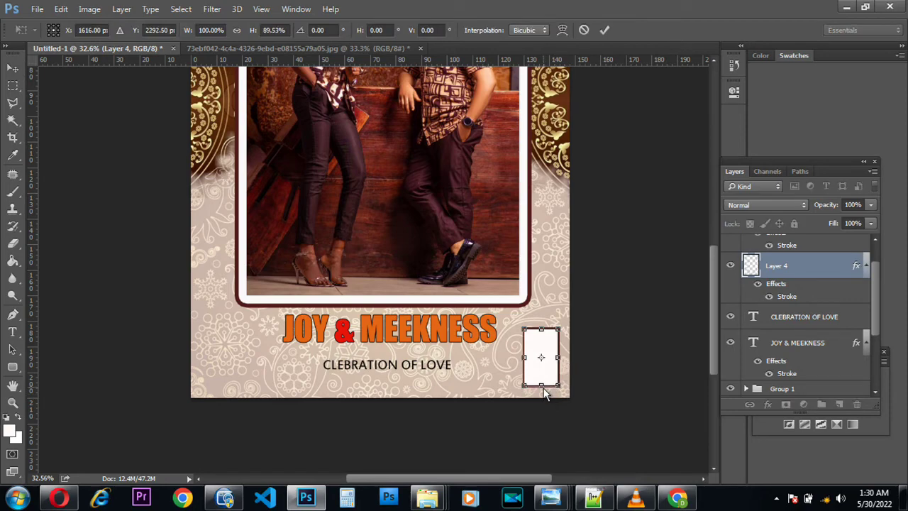
key("Return")
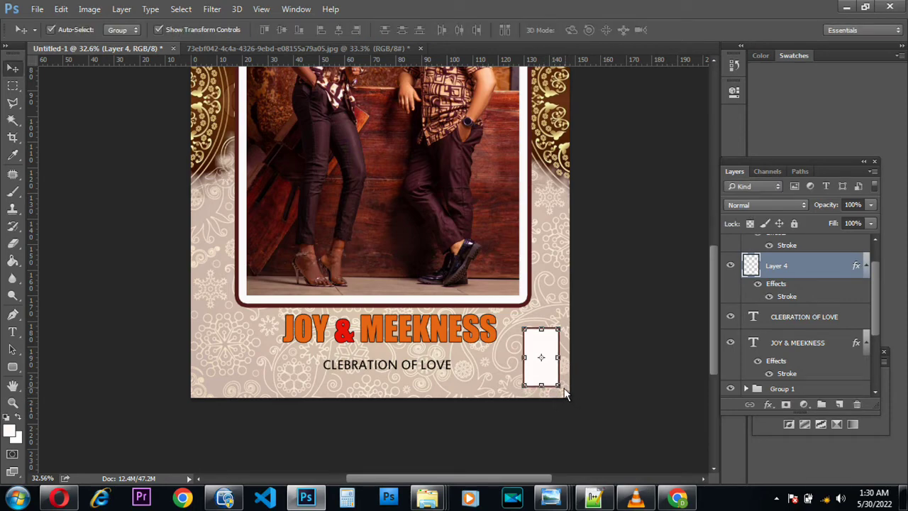
Add a 9 pt text layer inside the white box reading 17TH, OCT and 2021 on three separate lines
scroll(559, 389, "up", 5)
scroll(557, 387, "up", 5)
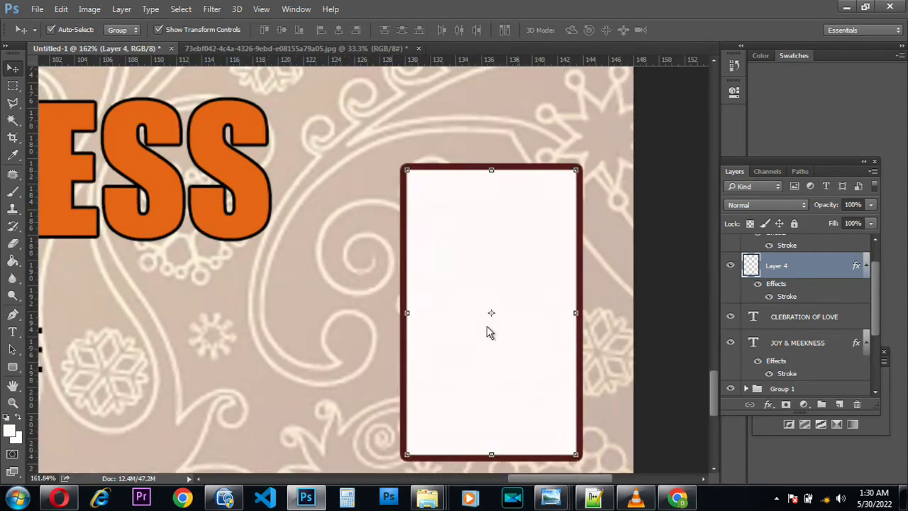
scroll(486, 328, "down", 1)
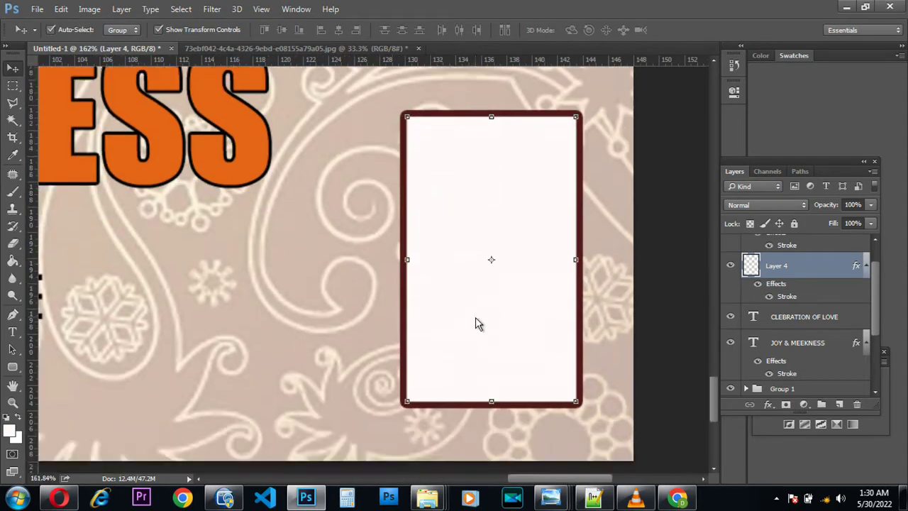
left_click(12, 333)
left_click(445, 145)
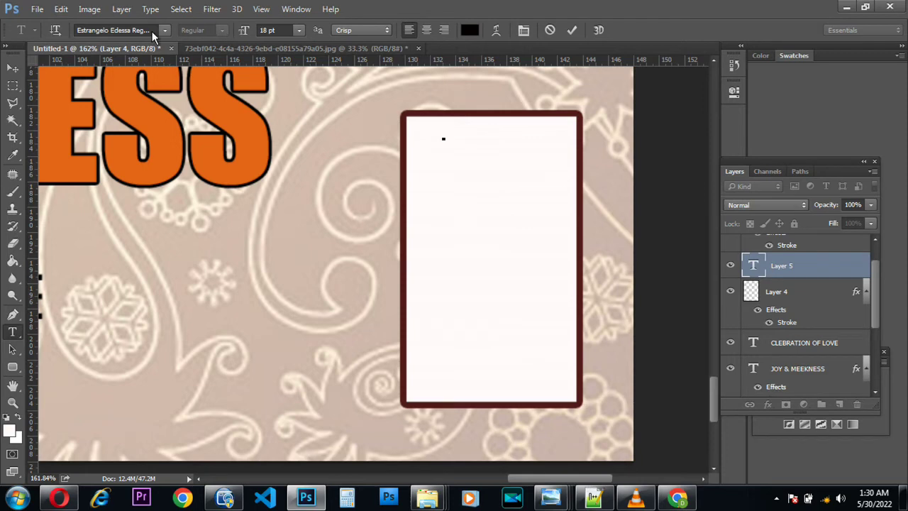
left_click(301, 32)
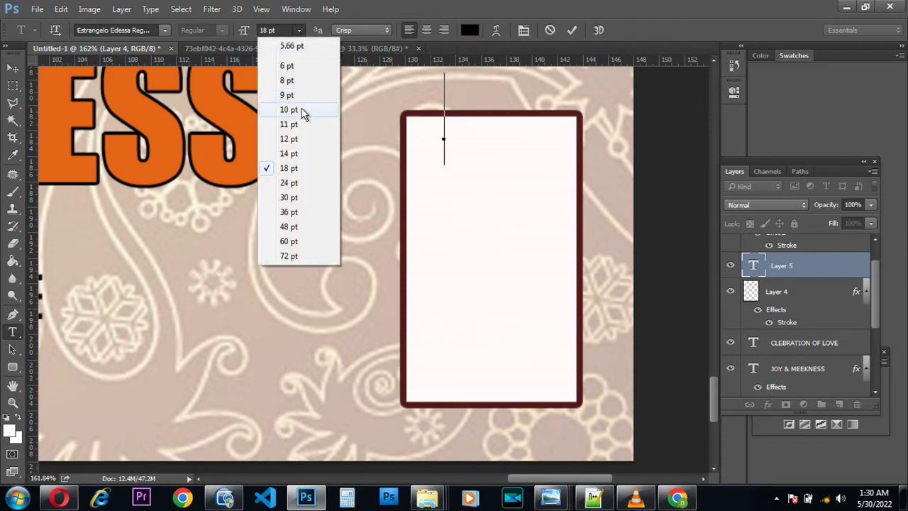
left_click(297, 98)
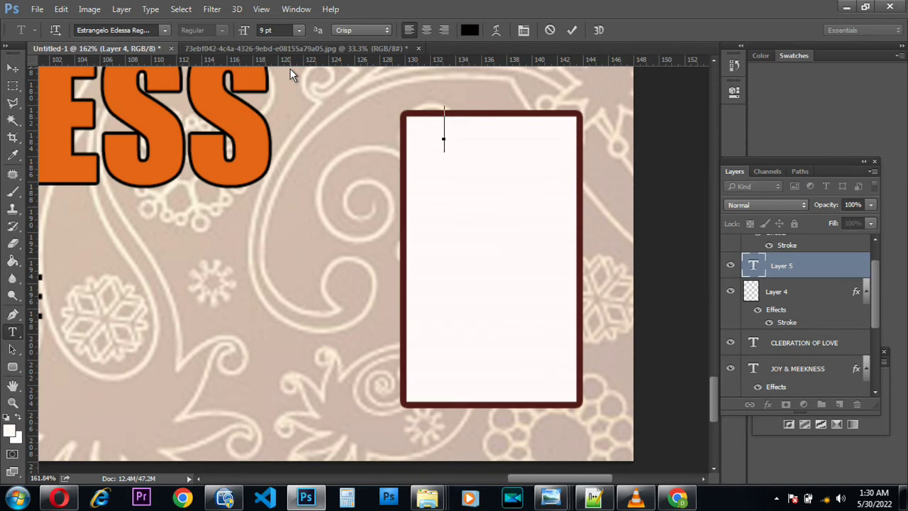
type("17")
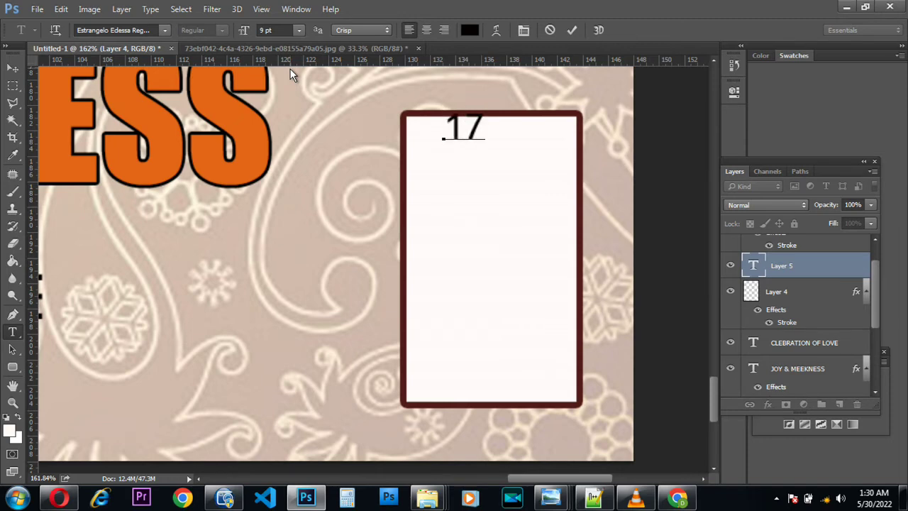
type("TH")
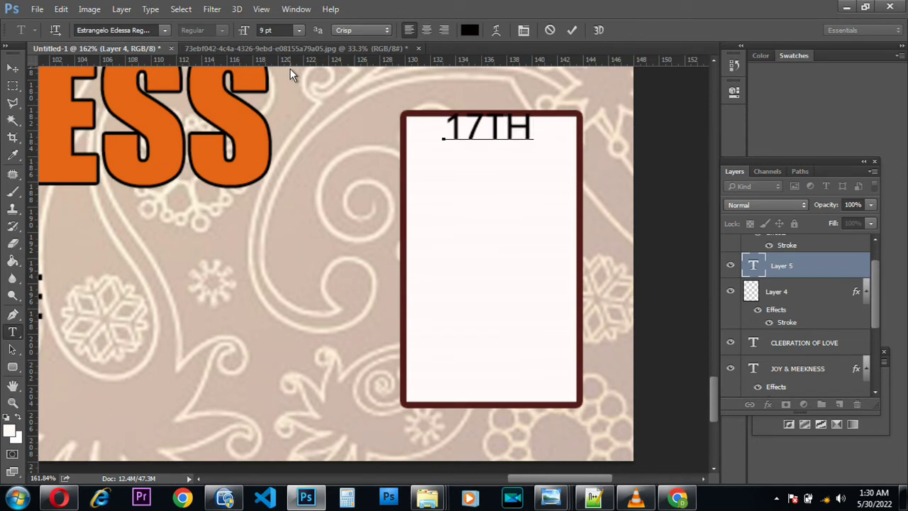
key("Return")
type("OC")
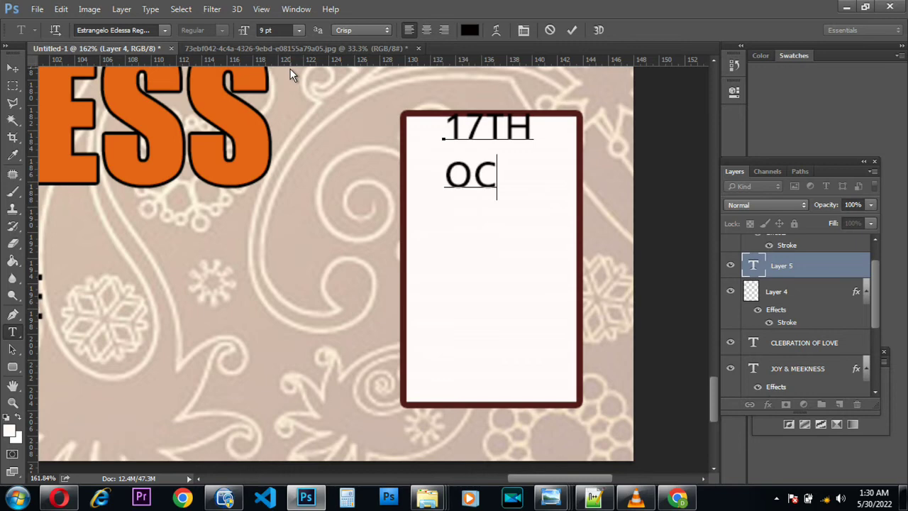
type("T")
key("Return")
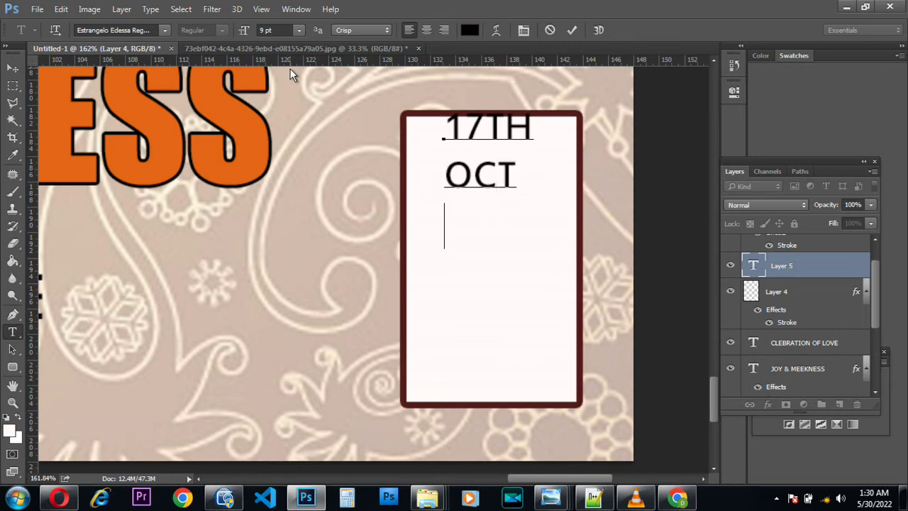
type("1")
key("BackSpace")
type("20")
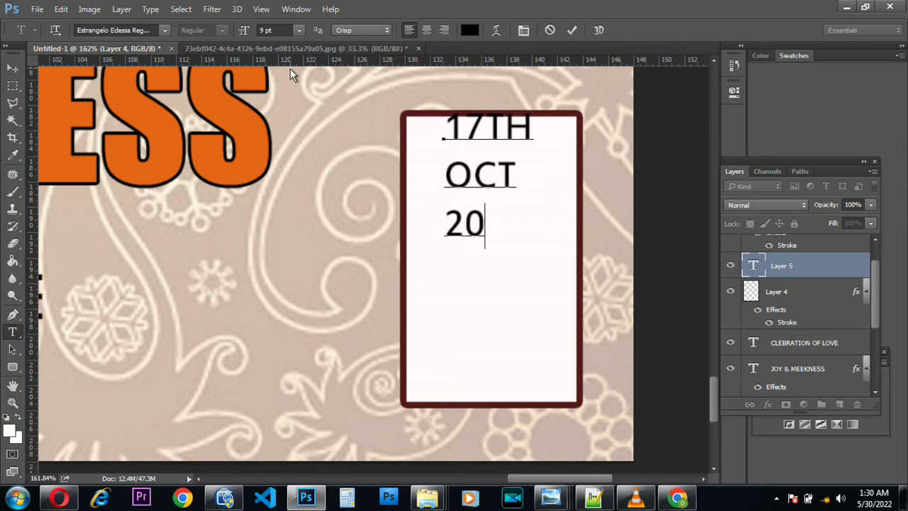
type("21")
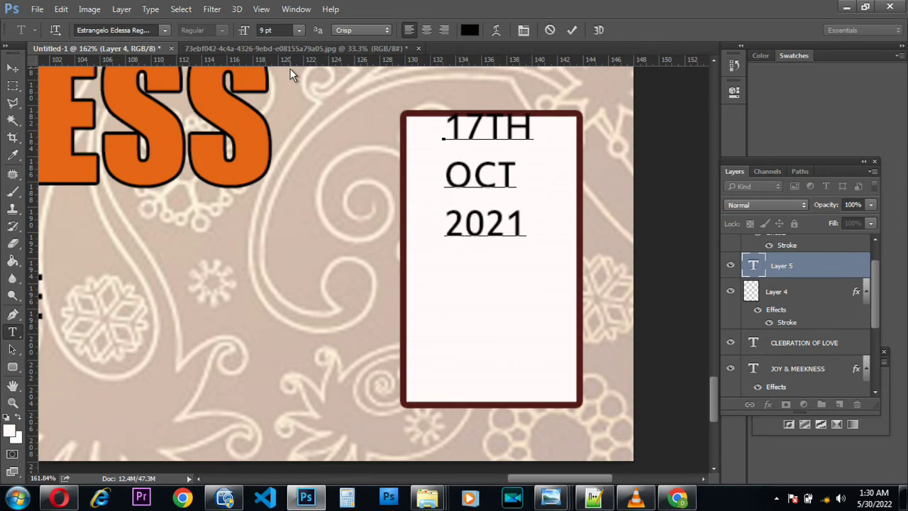
left_click(573, 31)
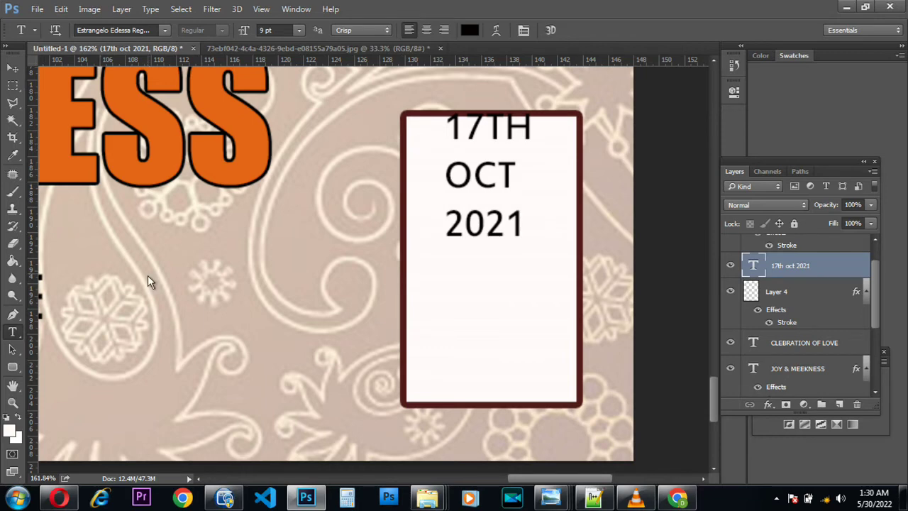
Move the date text to the white box's upper-left corner and scale it up to nearly fill the box's width
left_click(13, 68)
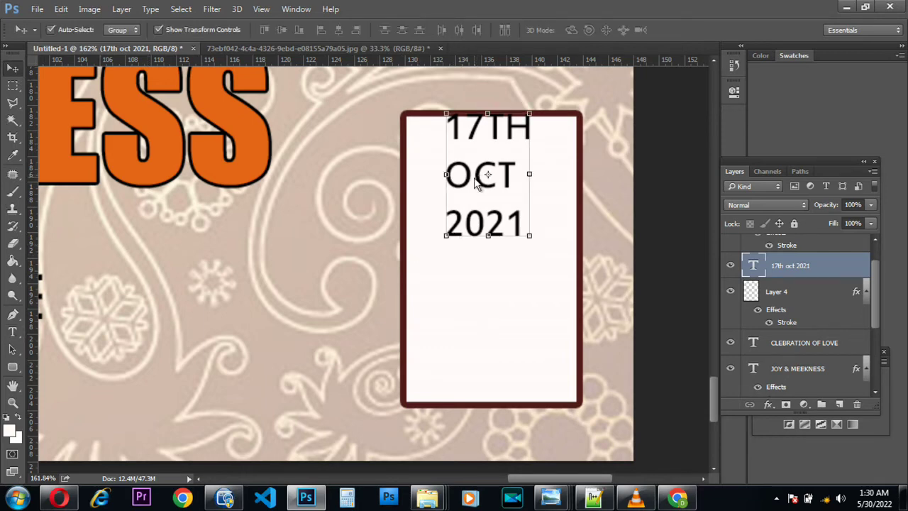
left_click_drag(466, 179, 438, 188)
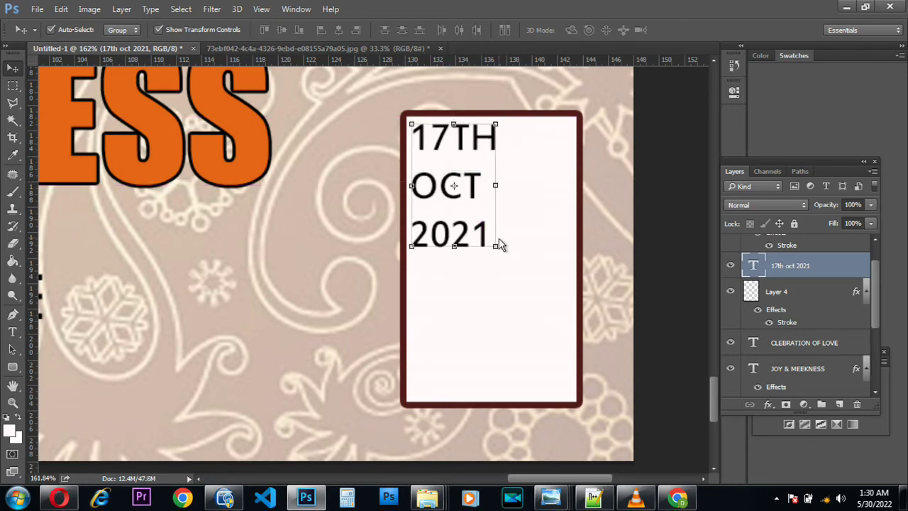
left_click_drag(495, 248, 578, 401)
key("Return")
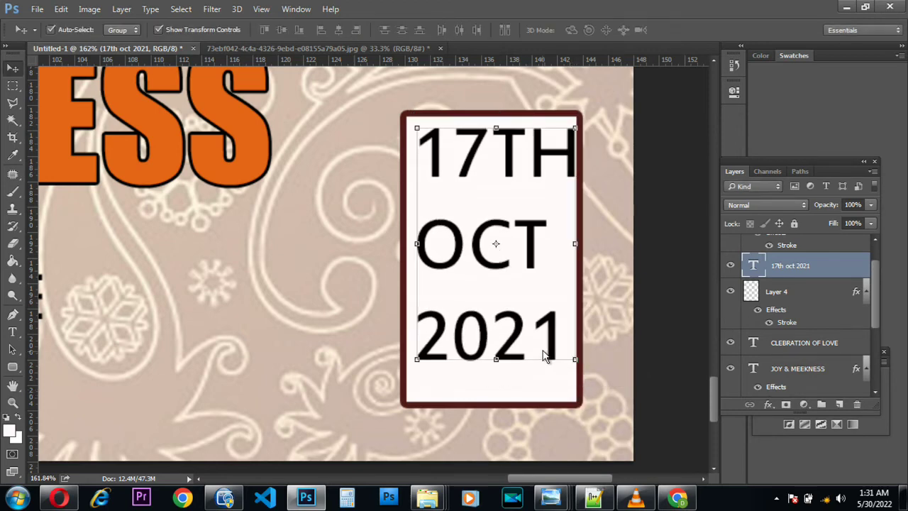
Centre-align the three date lines and reposition the text in the middle of the white box
left_click(13, 332)
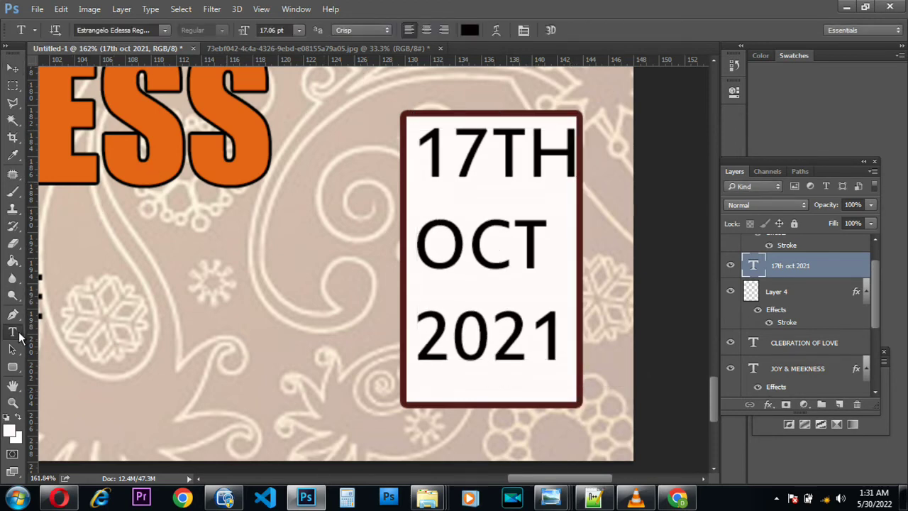
left_click(427, 32)
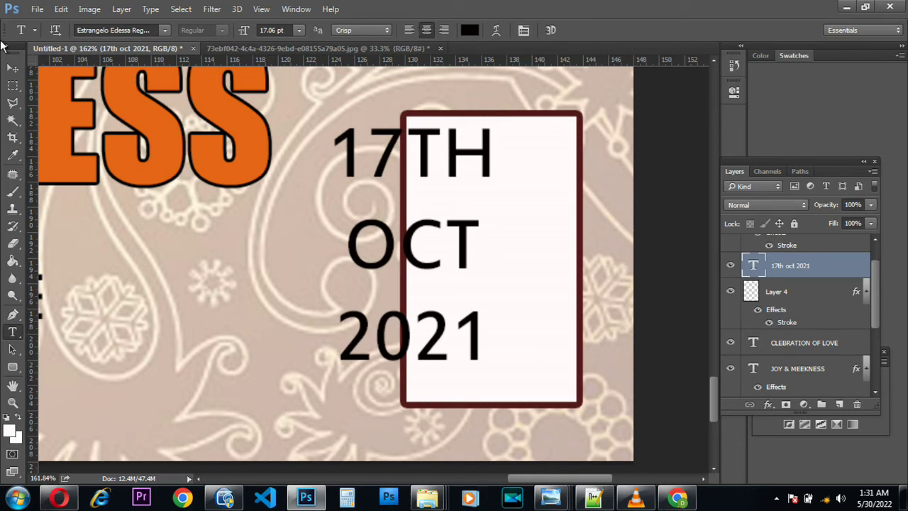
left_click(13, 68)
left_click_drag(449, 156, 528, 163)
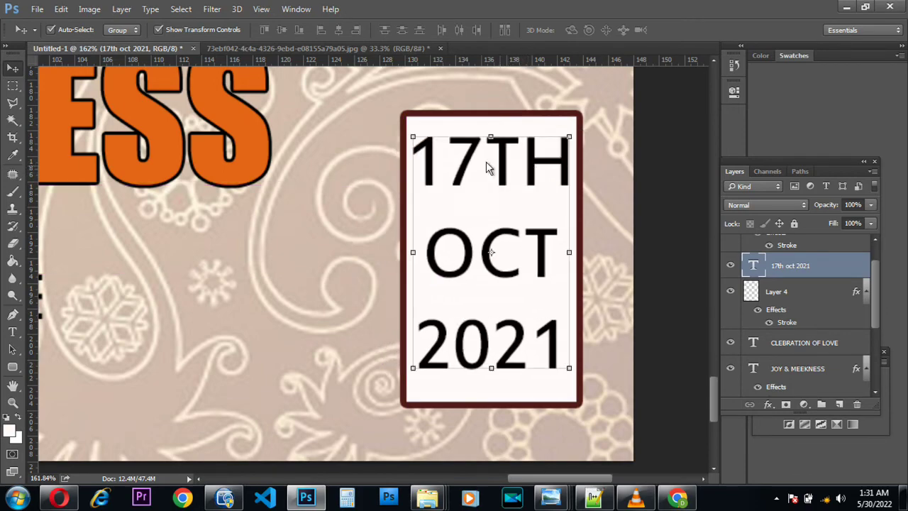
Close the couple's source photo document without saving its changes
scroll(387, 206, "down", 10)
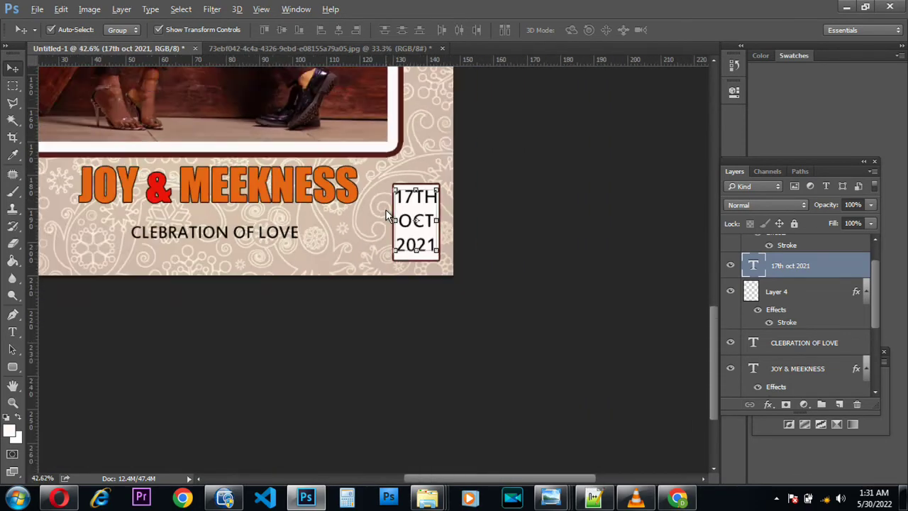
scroll(384, 216, "down", 3)
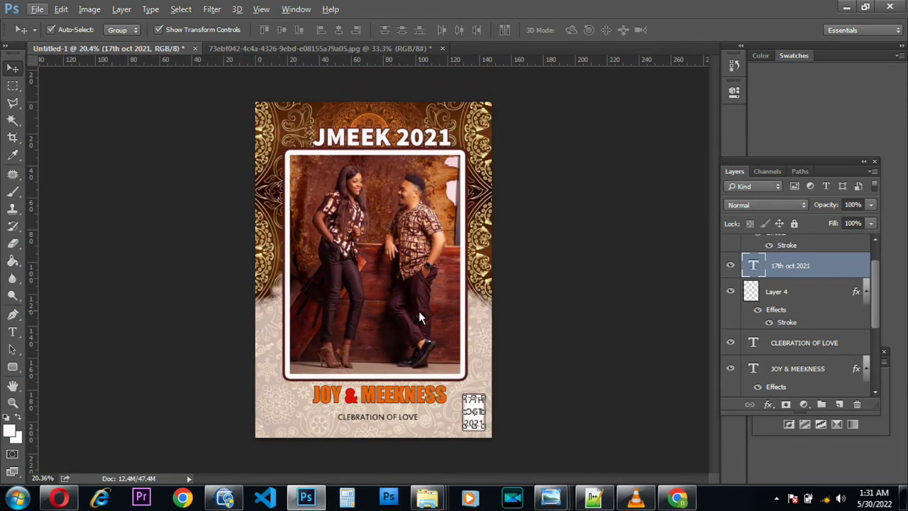
left_click(420, 319)
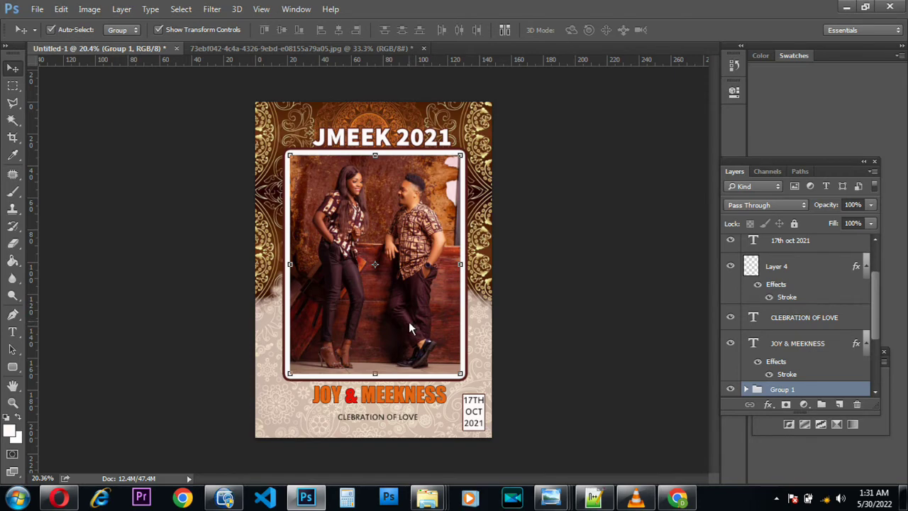
left_click(363, 48)
left_click(423, 48)
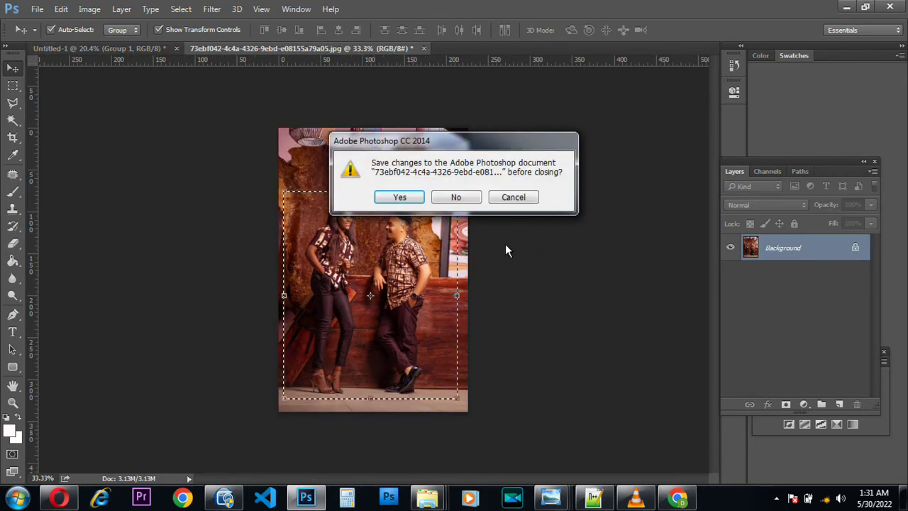
left_click(456, 197)
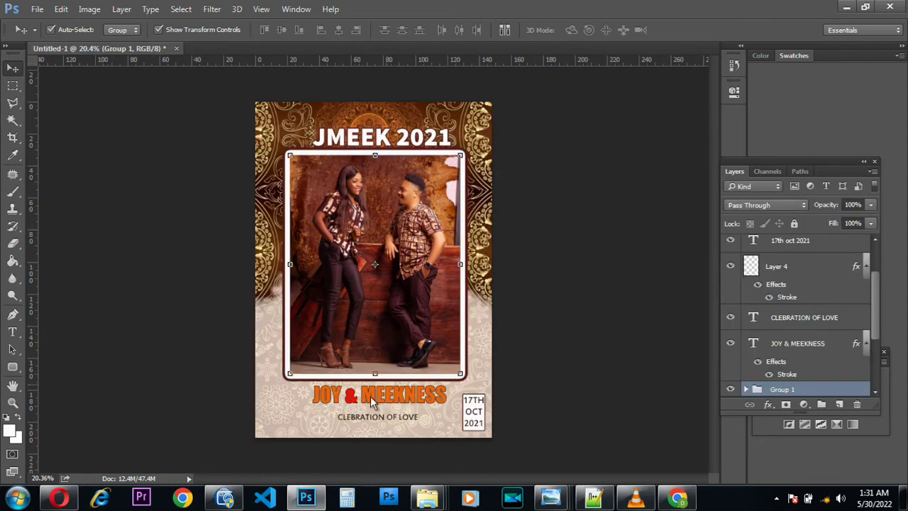
Open the wedding rings image download.jpg from the MEAK project's New folder and convert its background into a normal layer
left_click(846, 7)
double_click(228, 122)
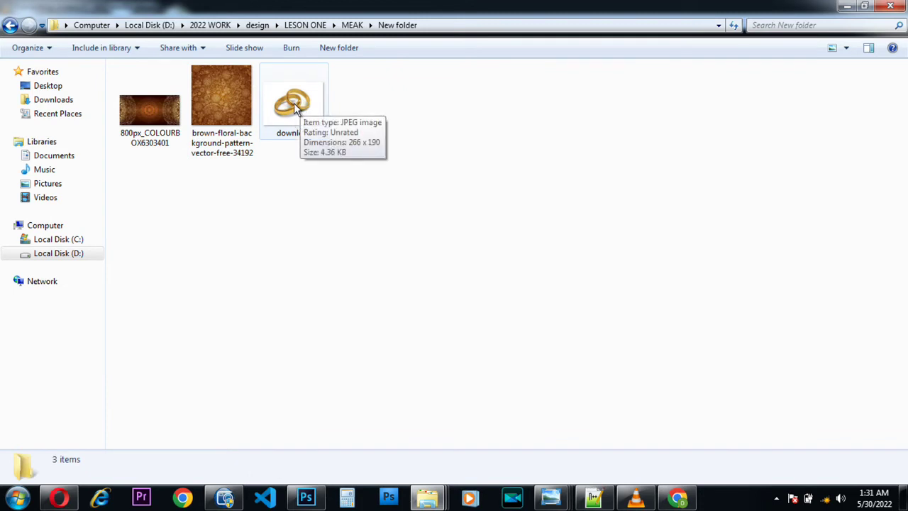
left_click_drag(294, 103, 407, 44)
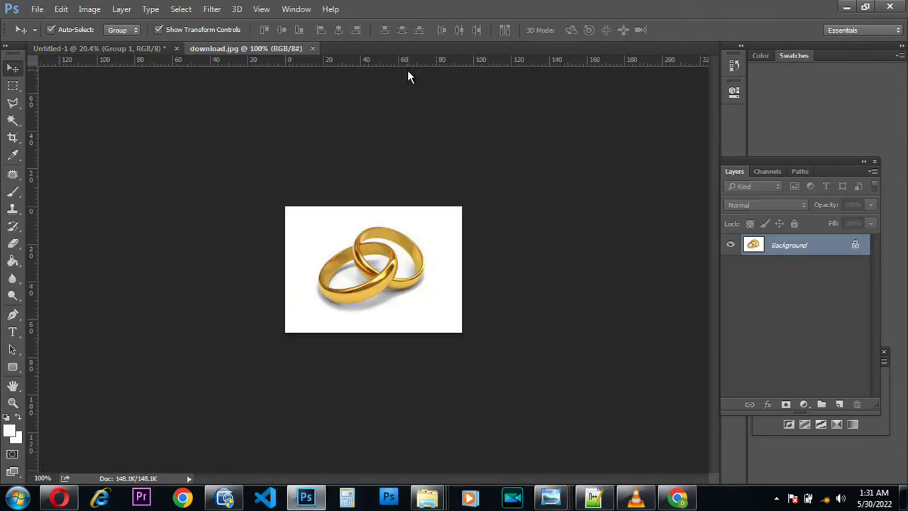
double_click(844, 249)
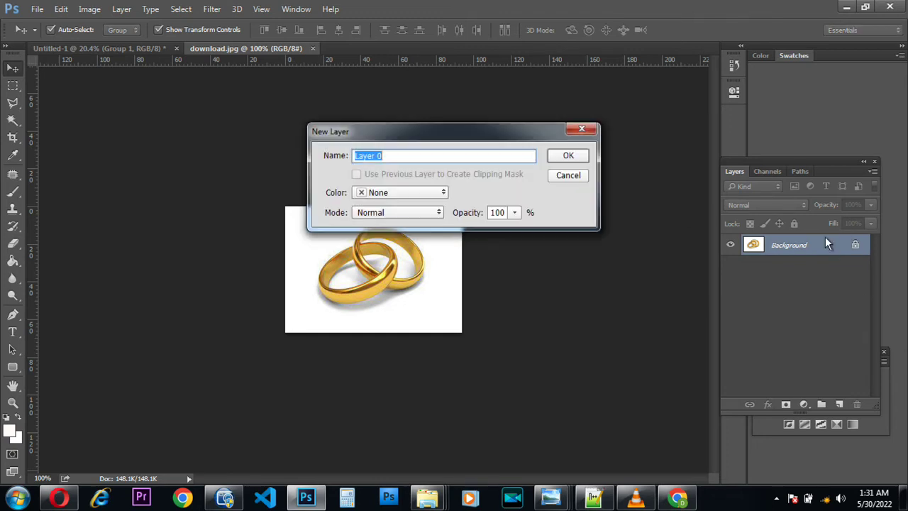
left_click(570, 157)
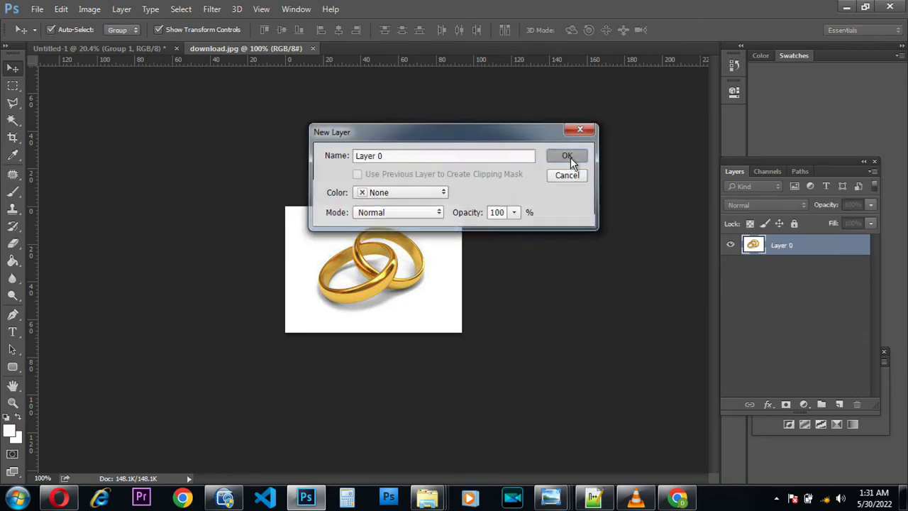
Bring the rings image into the Untitled-1 design and place it over the lower-left corner of the photo frame
left_click_drag(304, 260, 306, 419)
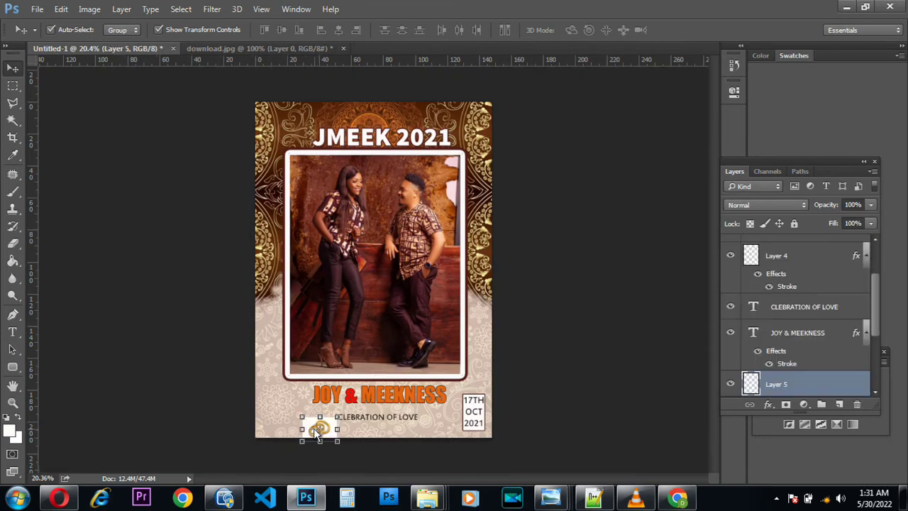
key("ctrl+t")
left_click_drag(305, 415, 272, 336)
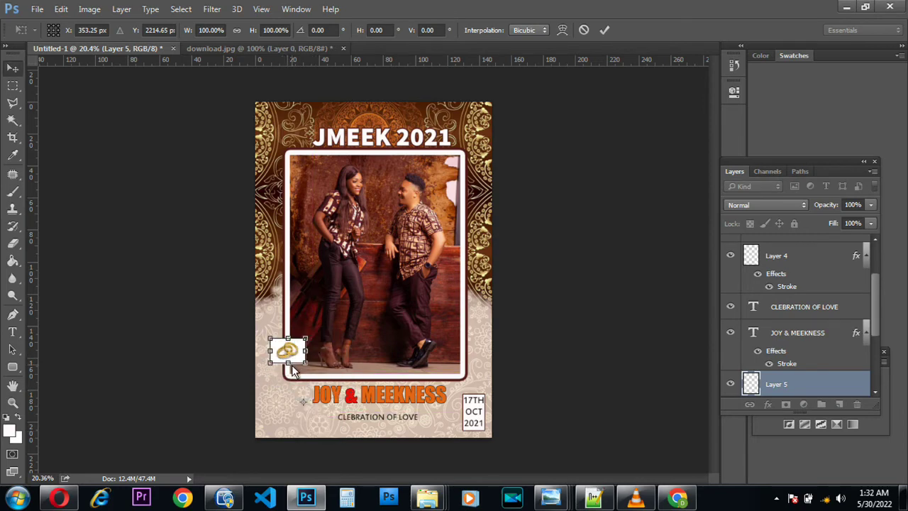
key("Return")
left_click_drag(294, 372, 295, 372)
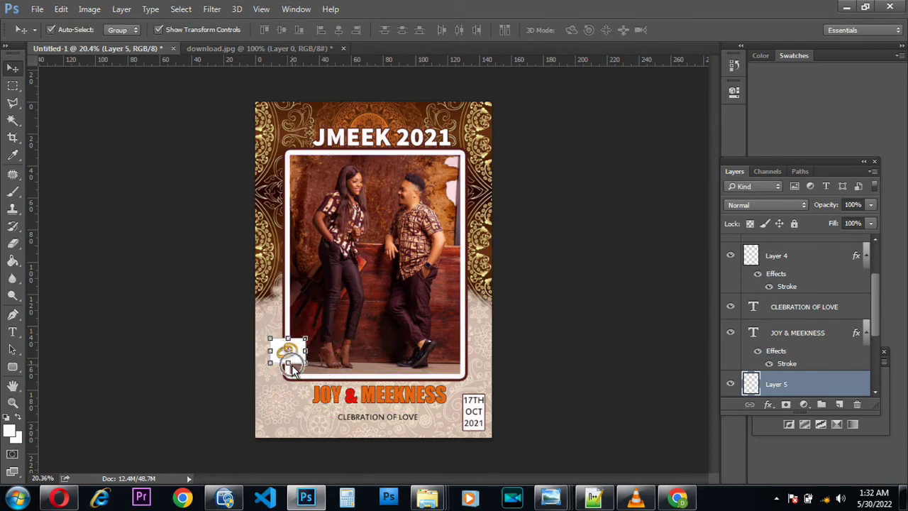
Remove the rings copy from the design and delete the white background around the rings in download.jpg using the Magic Wand
left_click(292, 372)
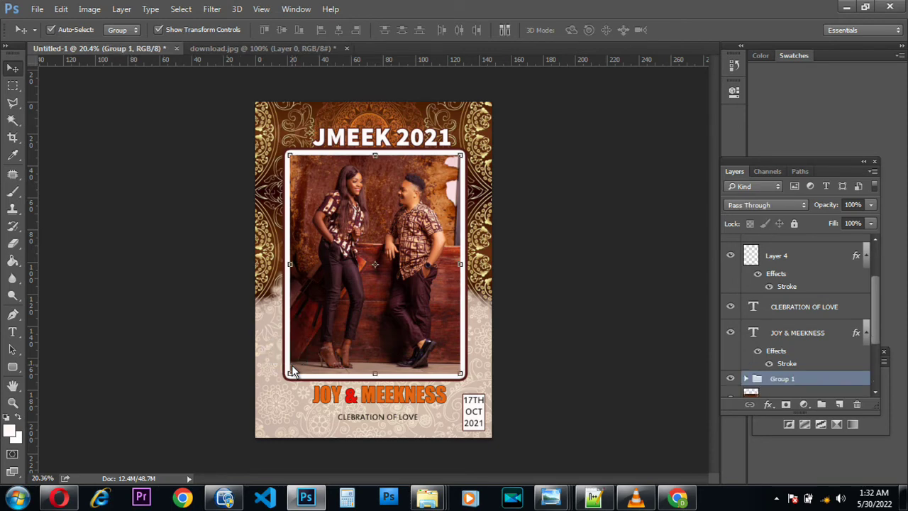
left_click(281, 50)
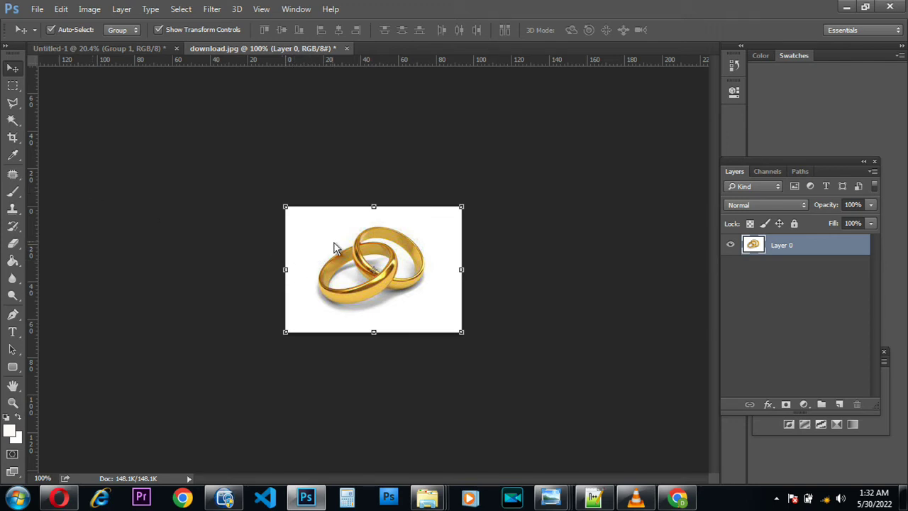
left_click(12, 124)
right_click(12, 127)
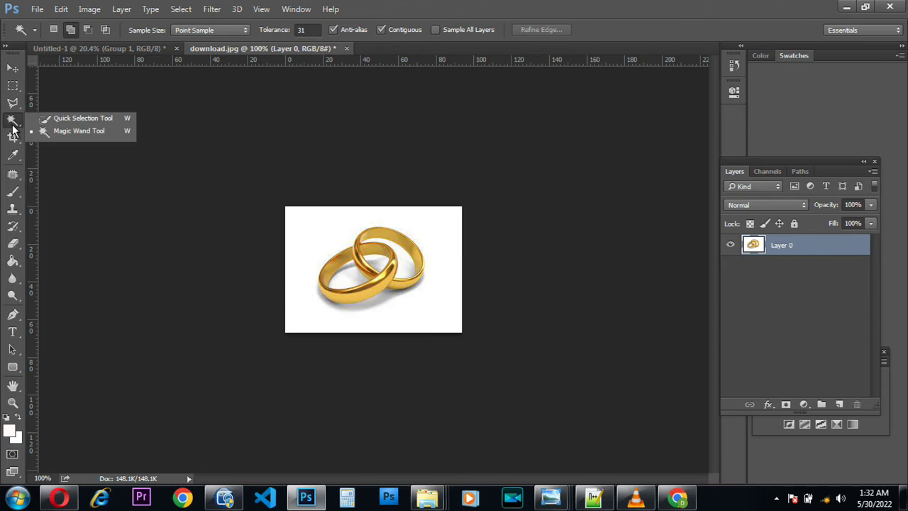
left_click(88, 131)
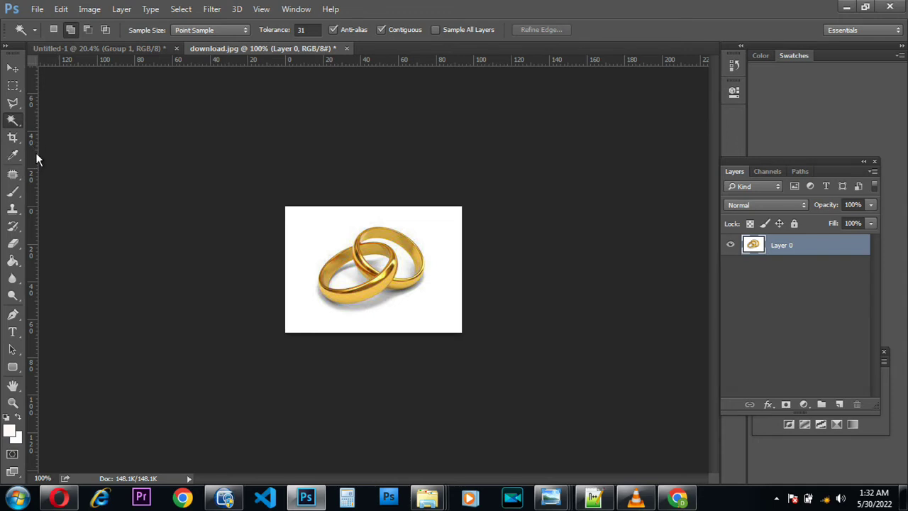
left_click(306, 238)
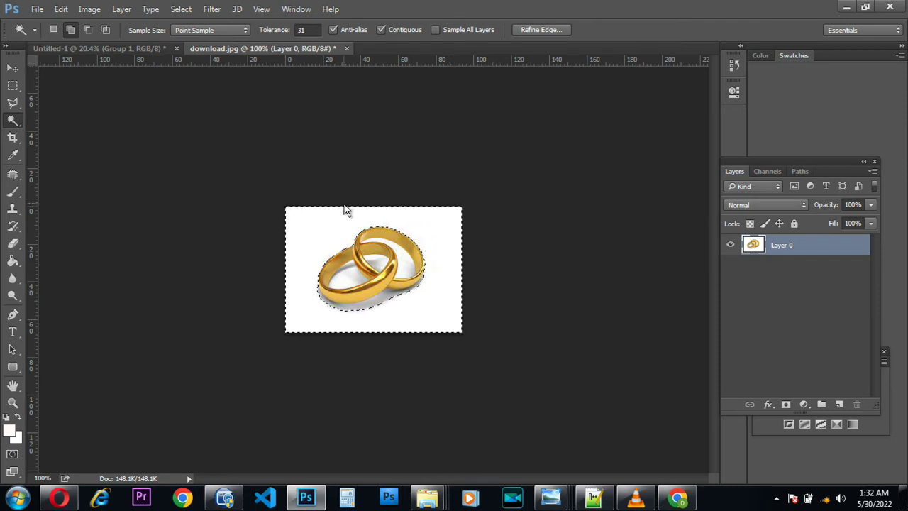
key("Delete")
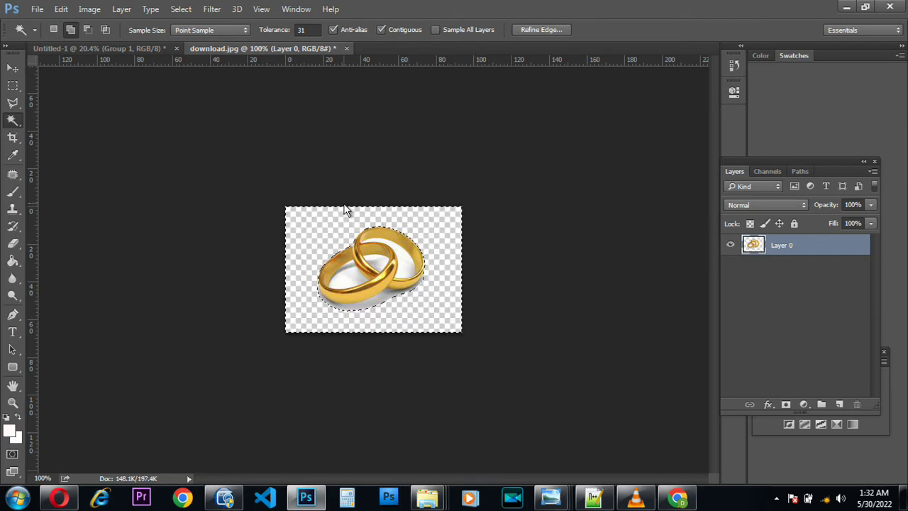
key("ctrl+d")
Delete the white areas inside the rear ring's opening and inside the small overlap between the two rings
scroll(376, 266, "up", 5)
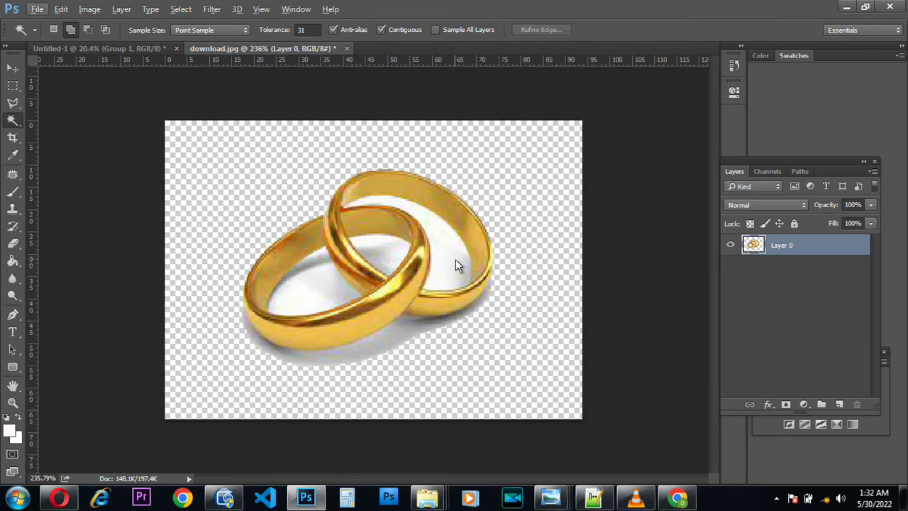
left_click(455, 256)
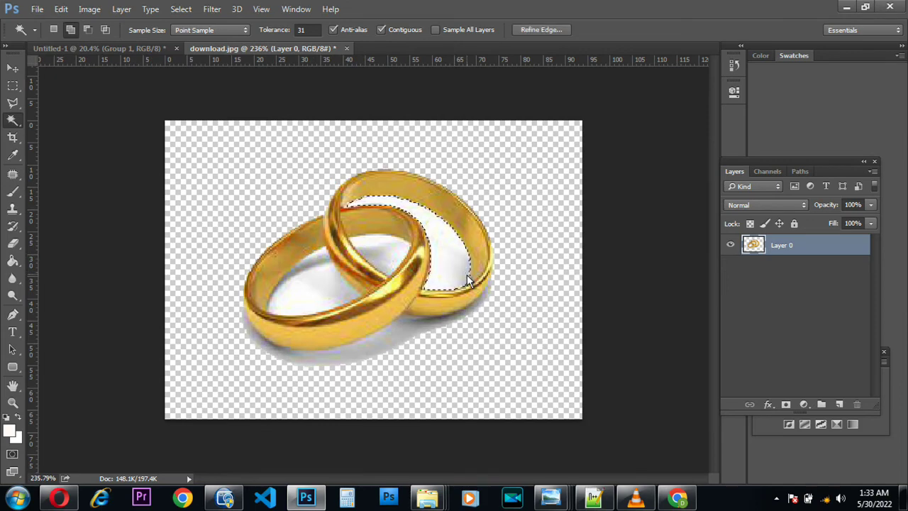
key("Delete")
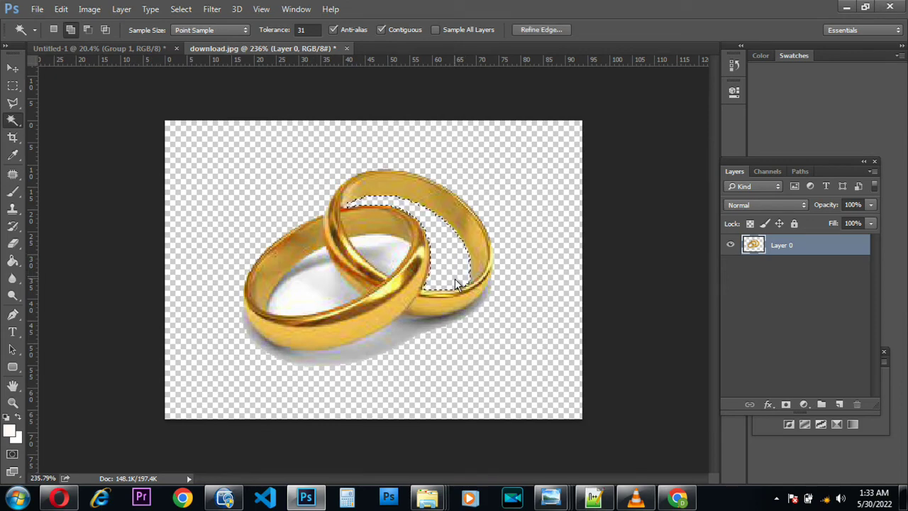
key("ctrl+d")
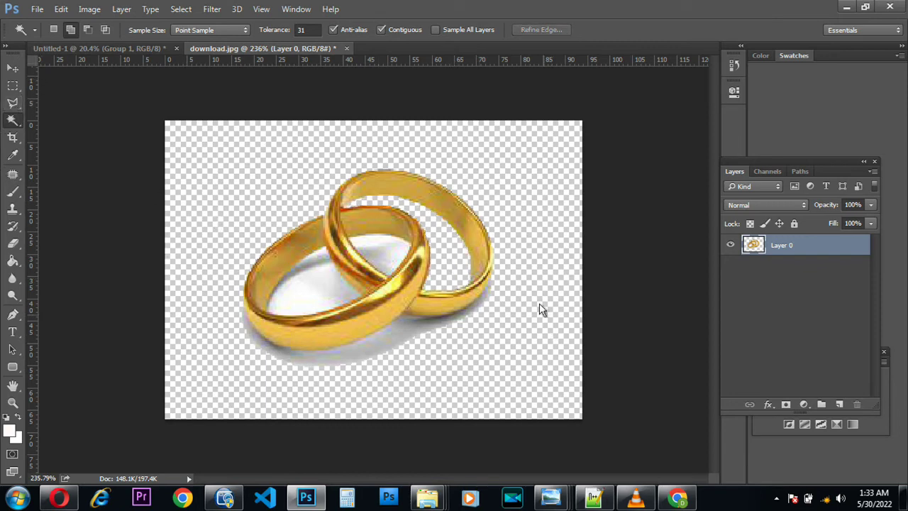
left_click(382, 256)
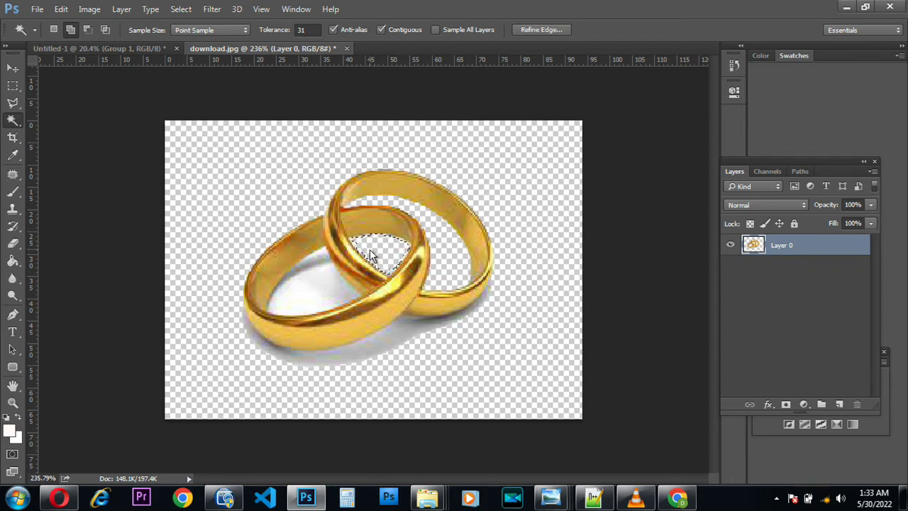
key("ctrl+d")
Select the white and grey areas remaining inside the front ring's opening together and delete them
left_click(306, 302)
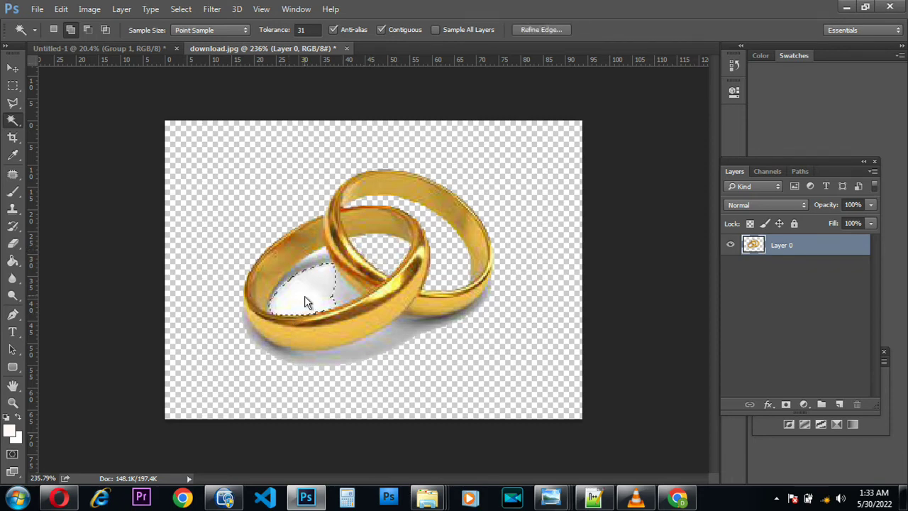
left_click(346, 295, "shift")
left_click(319, 263, "shift")
key("Delete")
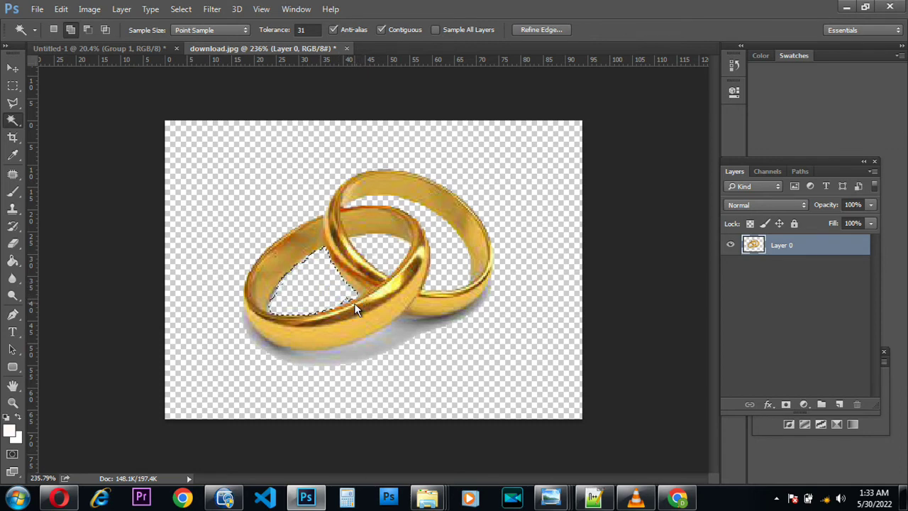
key("ctrl+d")
Delete the grey shadow beneath both rings, including the dark remnants along their lower edges
left_click(377, 343)
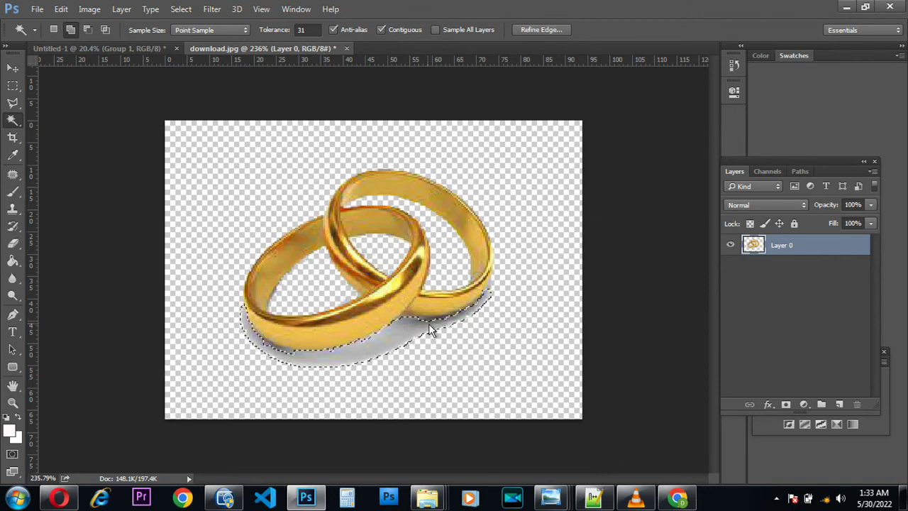
key("Delete")
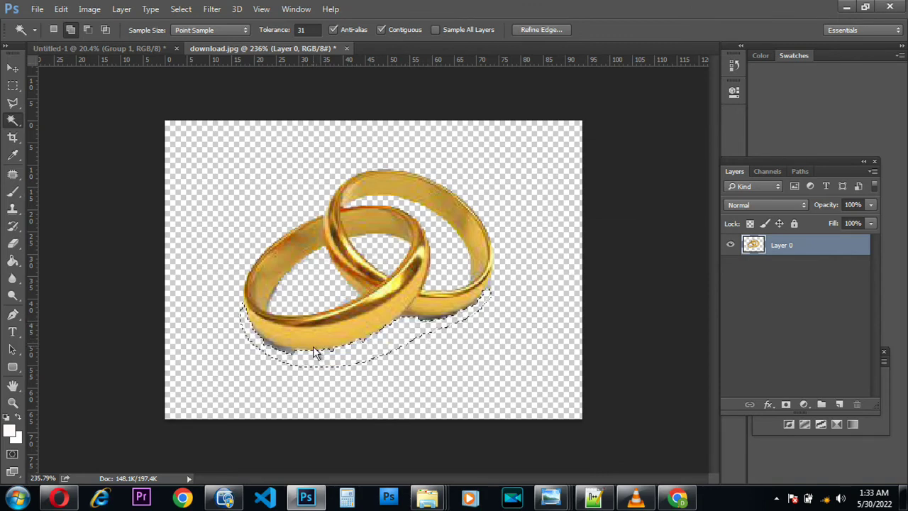
key("ctrl+d")
left_click(284, 351)
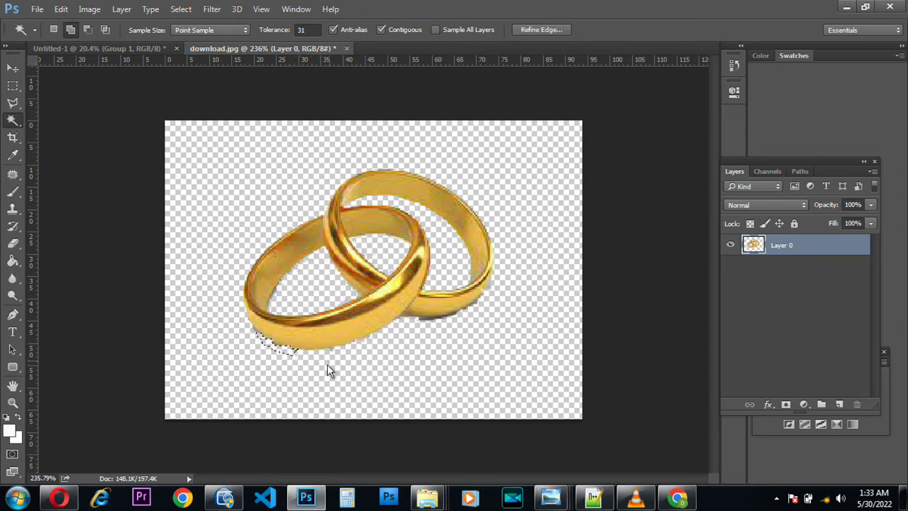
key("Delete")
key("ctrl+d")
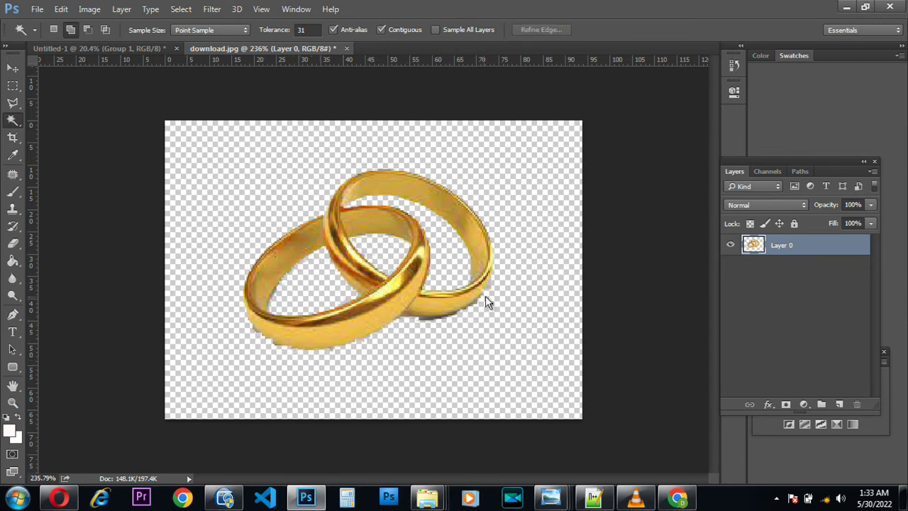
left_click(434, 319)
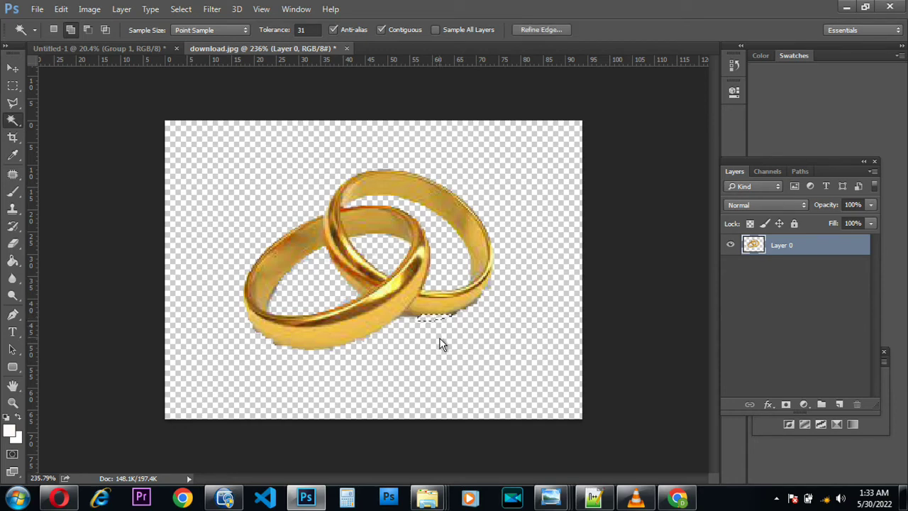
key("ctrl+d")
Bring the cut-out rings into the Untitled-1 design and place them below the photo frame, left of the tagline
scroll(304, 323, "down", 4)
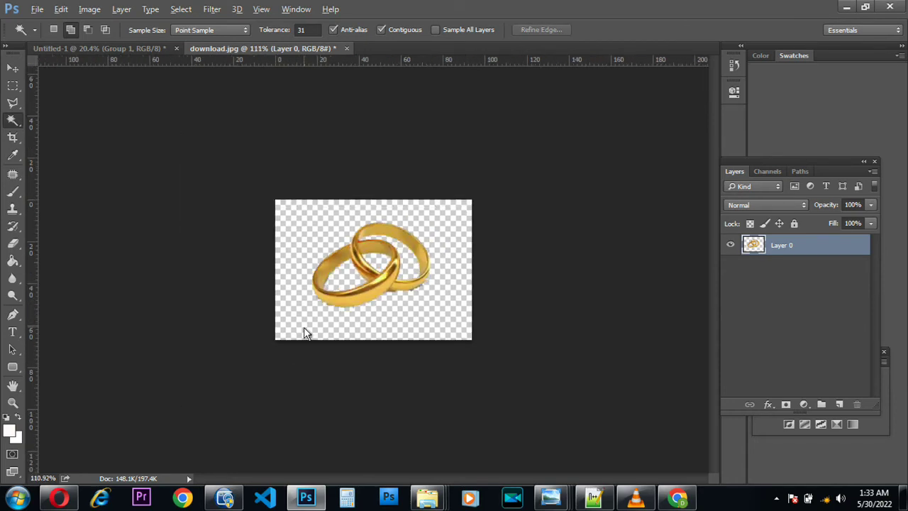
scroll(304, 331, "down", 1)
left_click(12, 69)
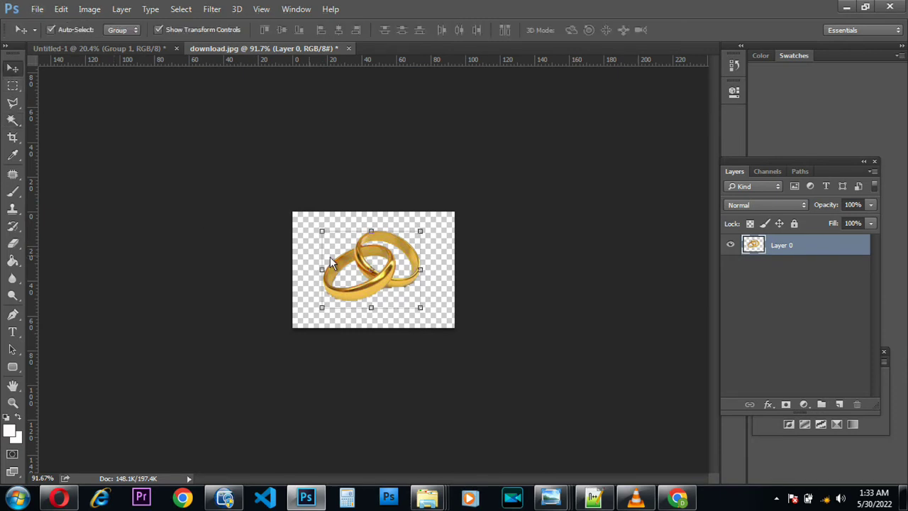
left_click_drag(362, 261, 259, 224)
left_click_drag(305, 385, 295, 405)
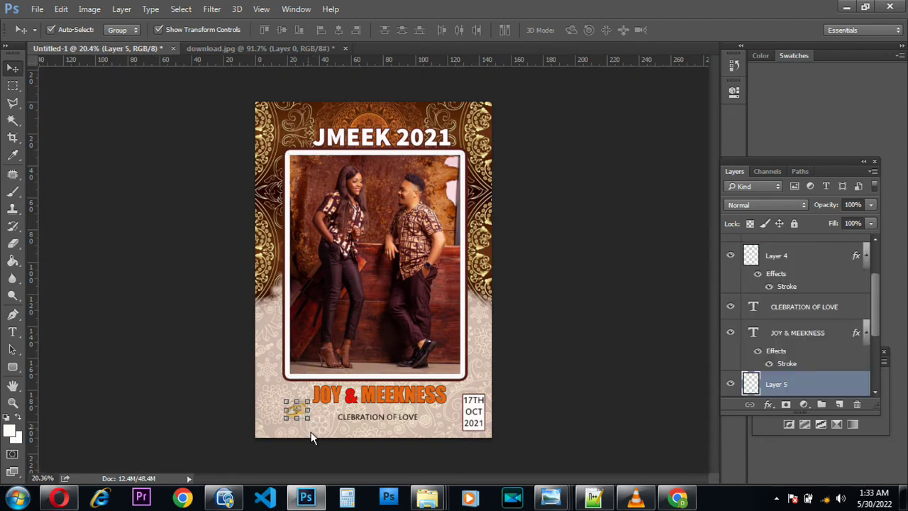
Scale the rings up to about 170% in the space left of the tagline
scroll(315, 437, "up", 3)
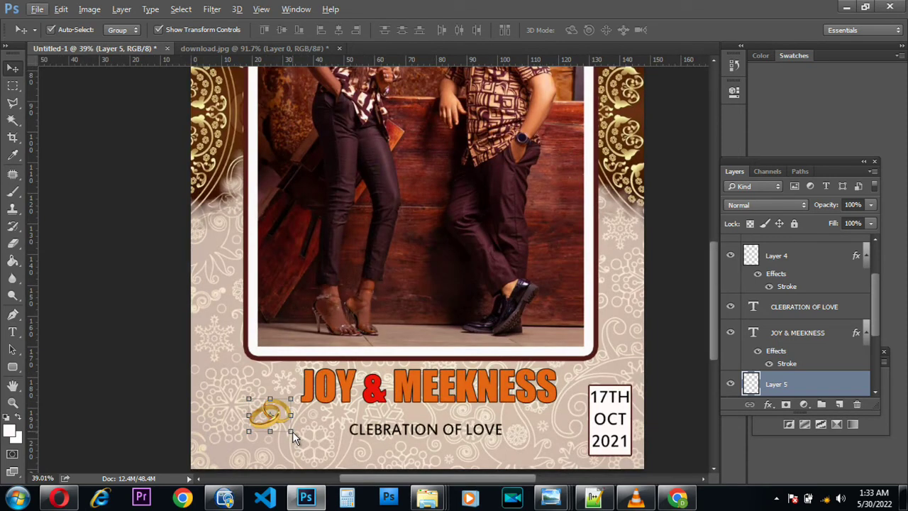
key("ctrl+t")
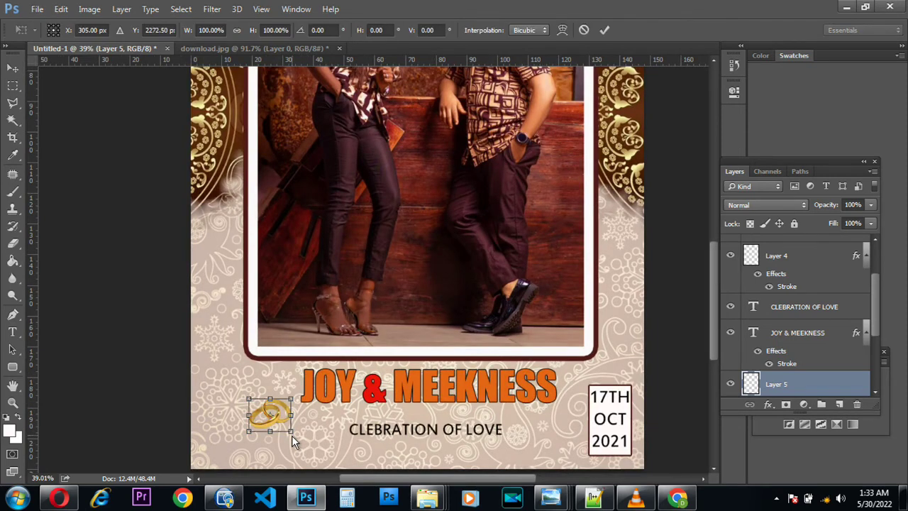
mouse_move(293, 437)
left_mouse_down()
mouse_move(309, 454)
mouse_move(303, 446)
left_mouse_up()
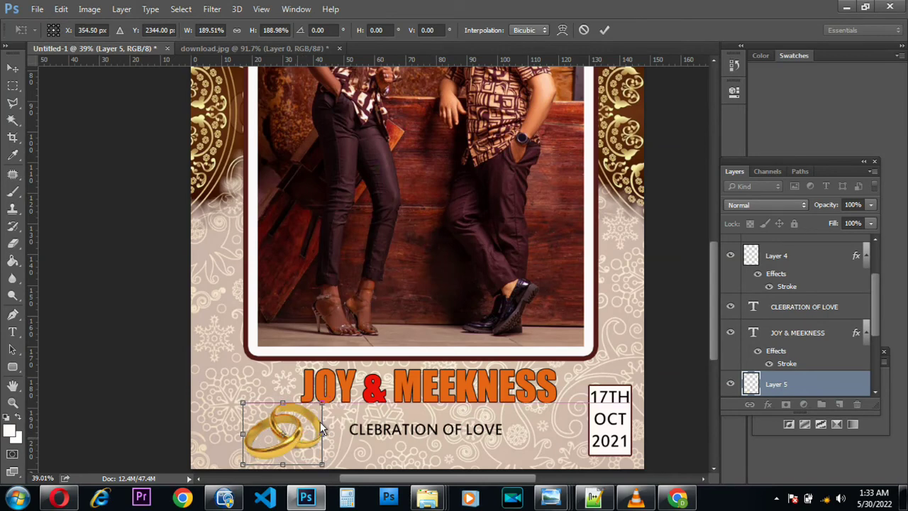
left_click_drag(323, 409, 317, 412)
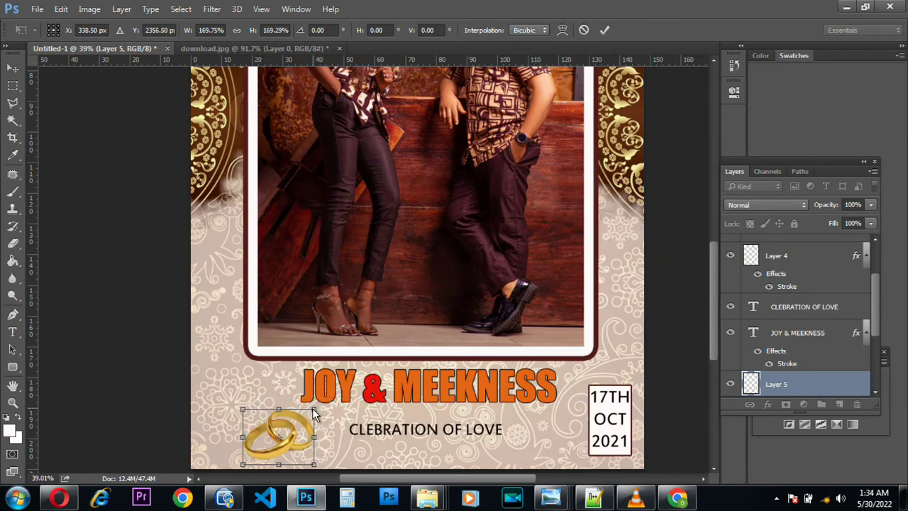
key("Return")
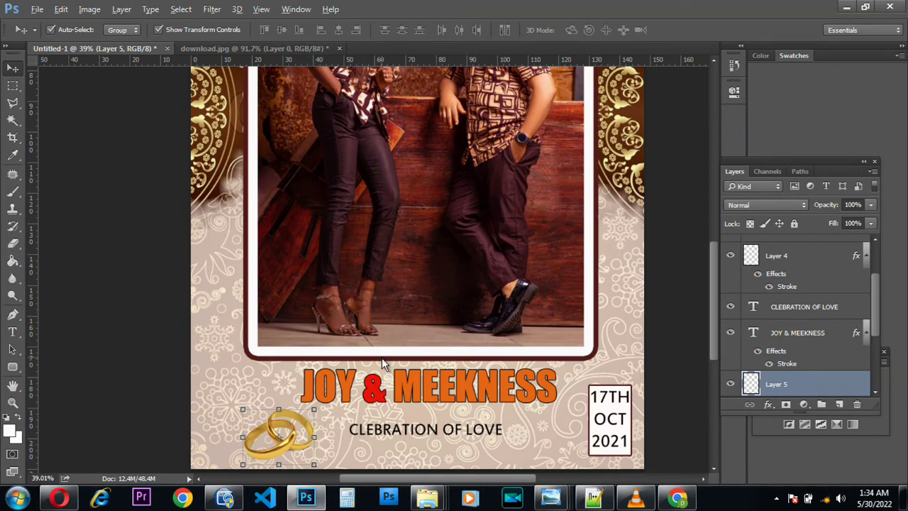
Show the grid over the whole Untitled-1 design
scroll(382, 358, "down", 4)
scroll(384, 364, "down", 1)
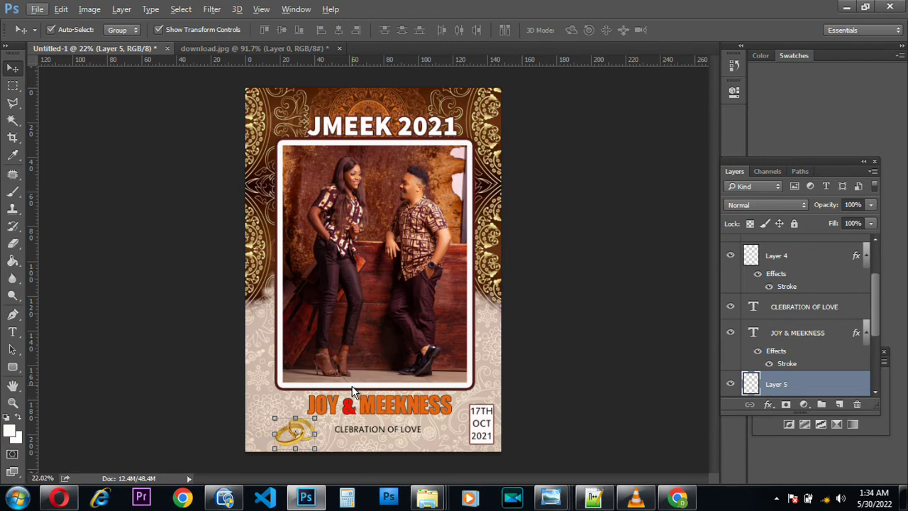
key("ctrl")
left_click(262, 10)
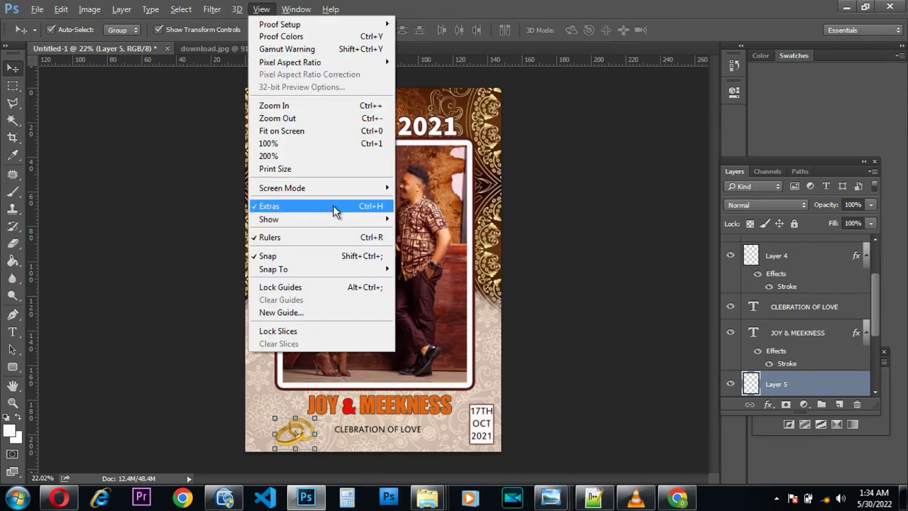
mouse_move(338, 221)
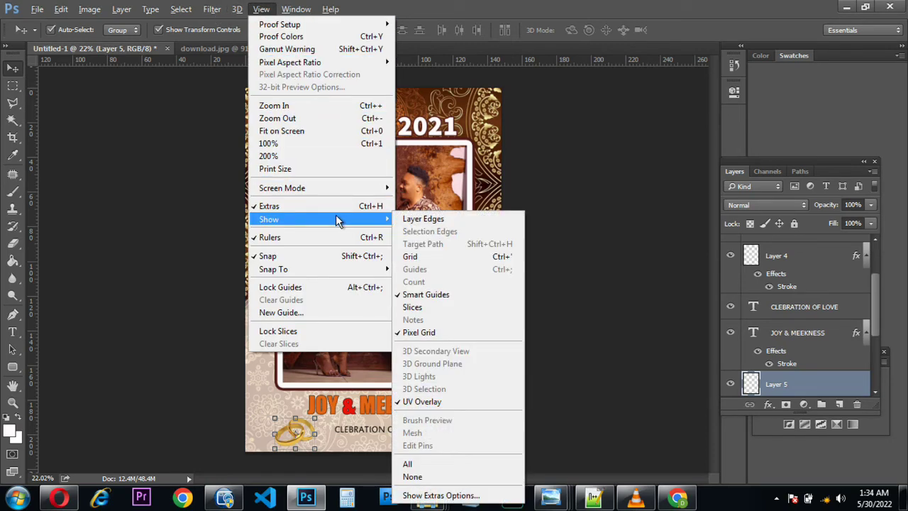
left_click(450, 257)
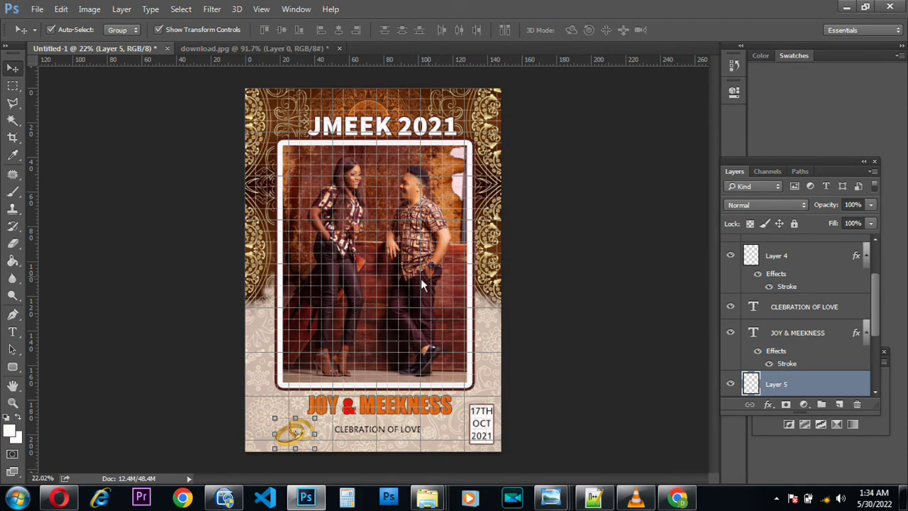
Shift the JMEEK 2021 title left until its centre lines up with the vertical grid line near the page's middle
scroll(387, 226, "up", 3)
scroll(350, 127, "down", 3)
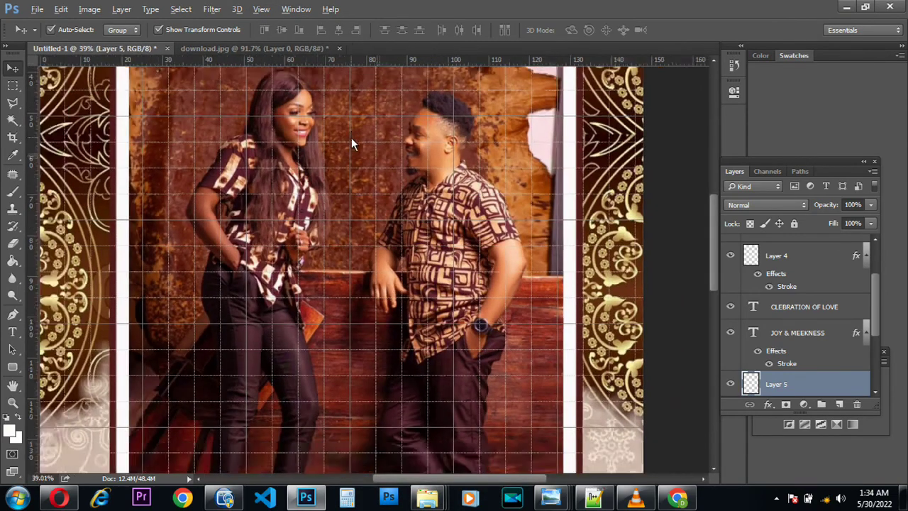
scroll(360, 130, "down", 1)
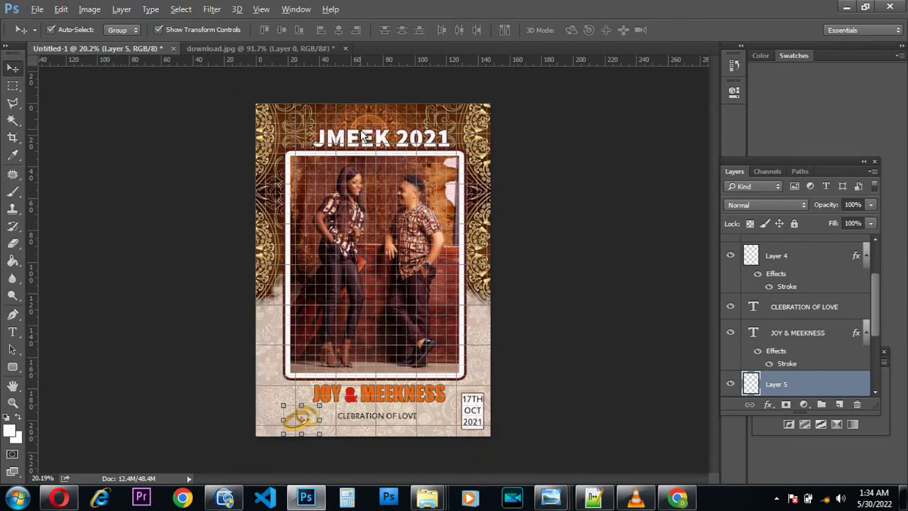
scroll(369, 137, "up", 3)
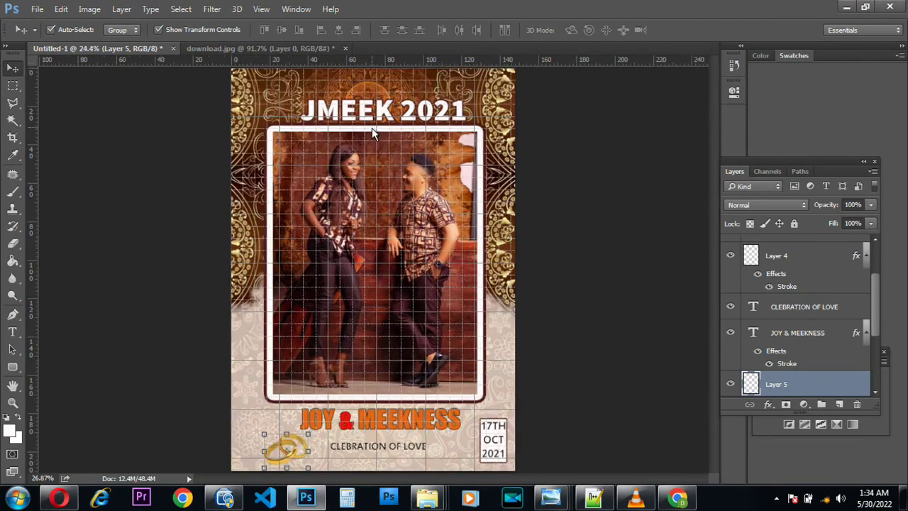
scroll(381, 116, "up", 4)
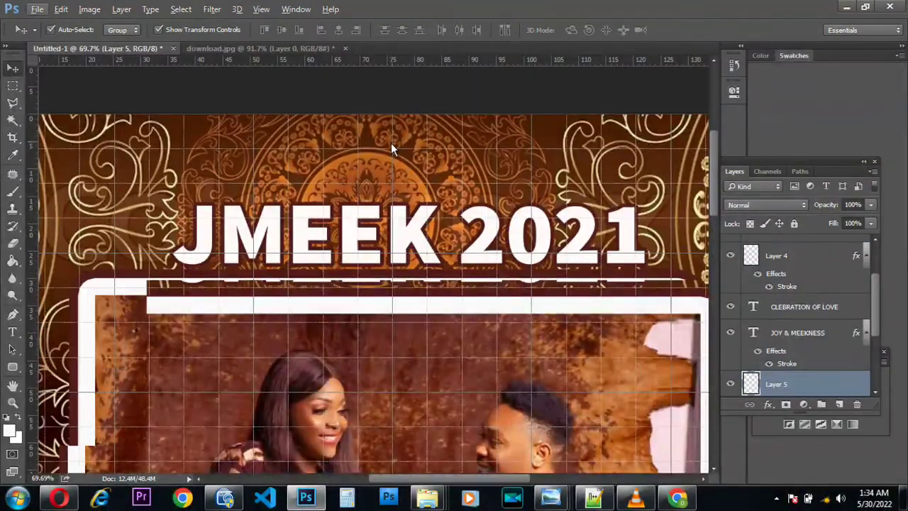
left_click(411, 244)
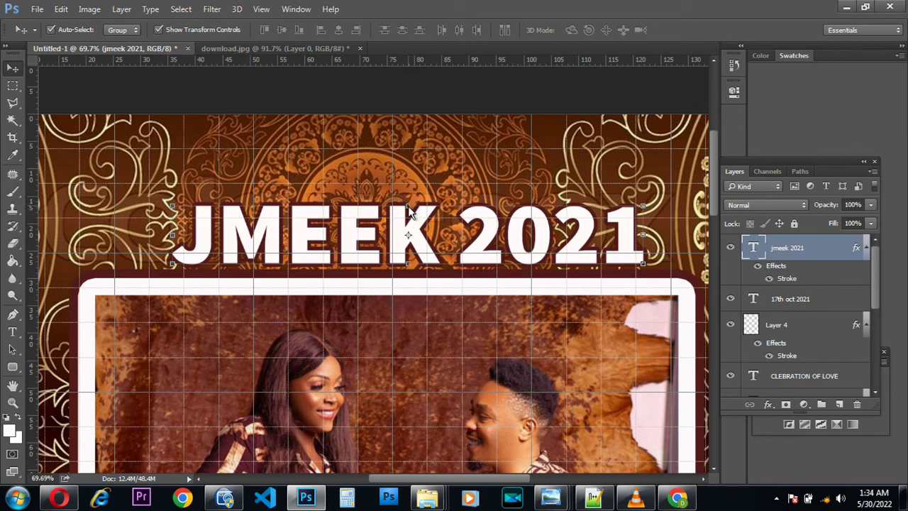
key("Left")
key("Left")
key("Left")
key("Left")
key("Left")
key("Left")
key("Left")
key("Left")
key("Left")
key("Left")
key("Left")
key("Left")
key("Left")
key("Left")
key("Left")
key("Left")
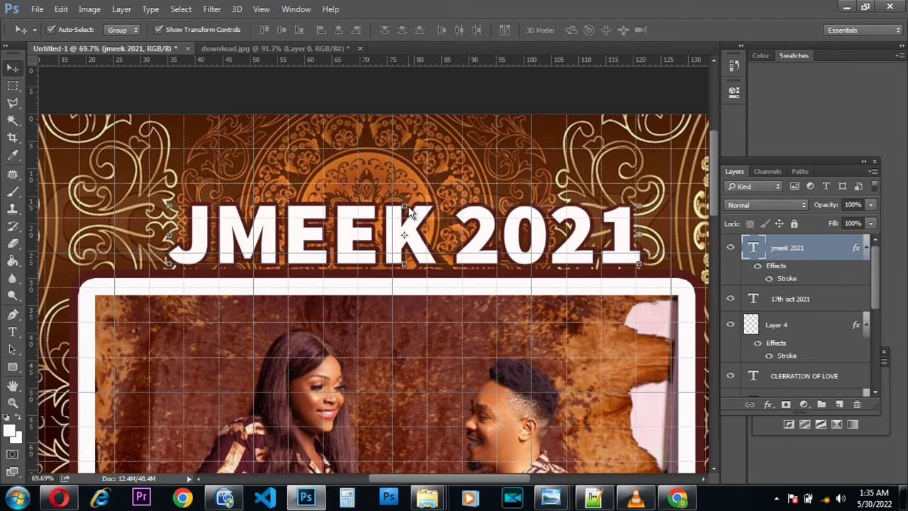
key("Left")
key("Left")
key("Left")
key("Left")
key("Left")
key("Left")
key("Left")
key("Left")
key("Left")
key("Left")
key("Left")
key("Left")
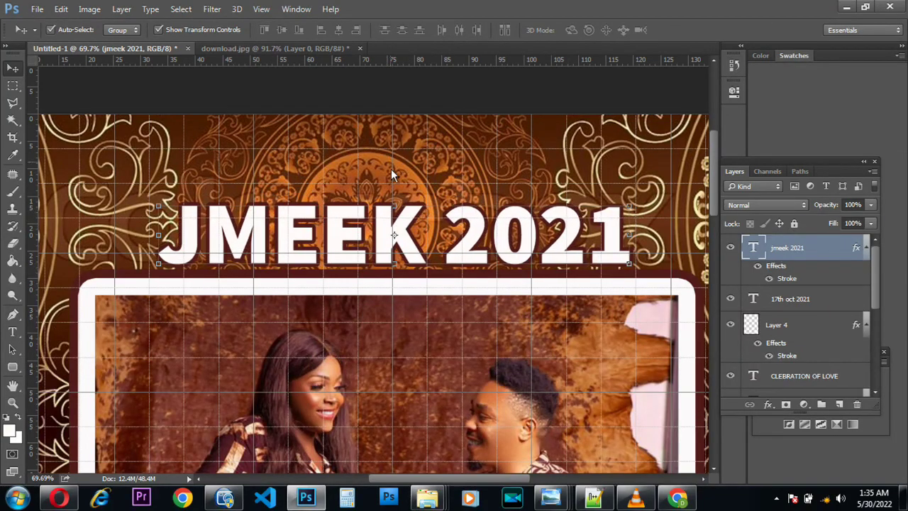
Nudge the framed photo group right until its centre sits on the same middle vertical grid line as the title
scroll(393, 236, "down", 2)
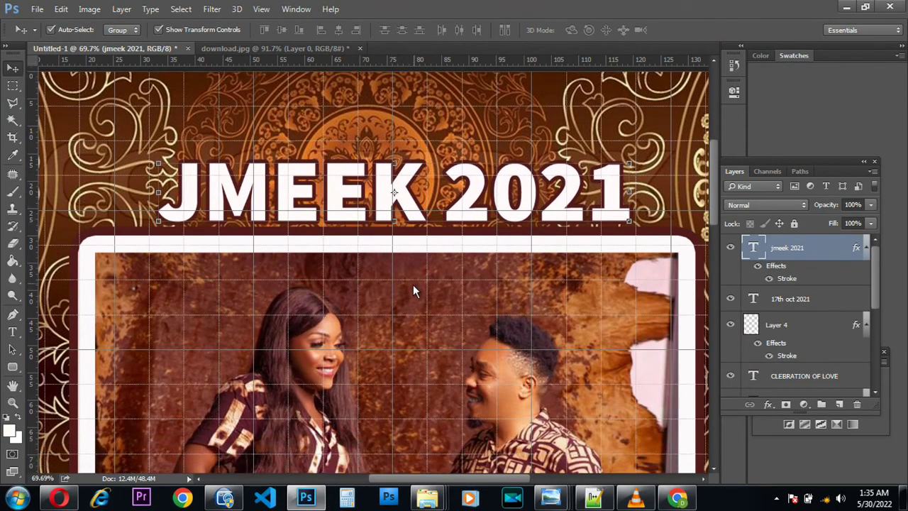
left_click(412, 286)
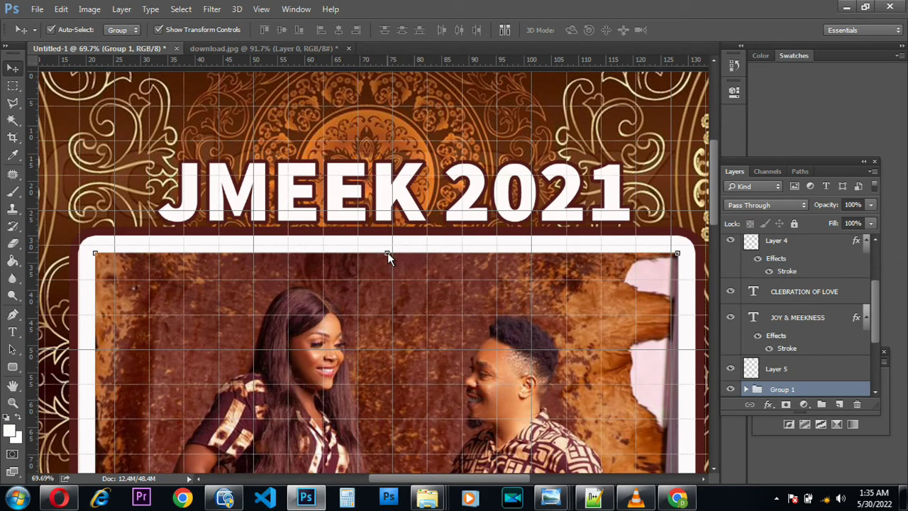
key("Right")
key("Right")
key("Right")
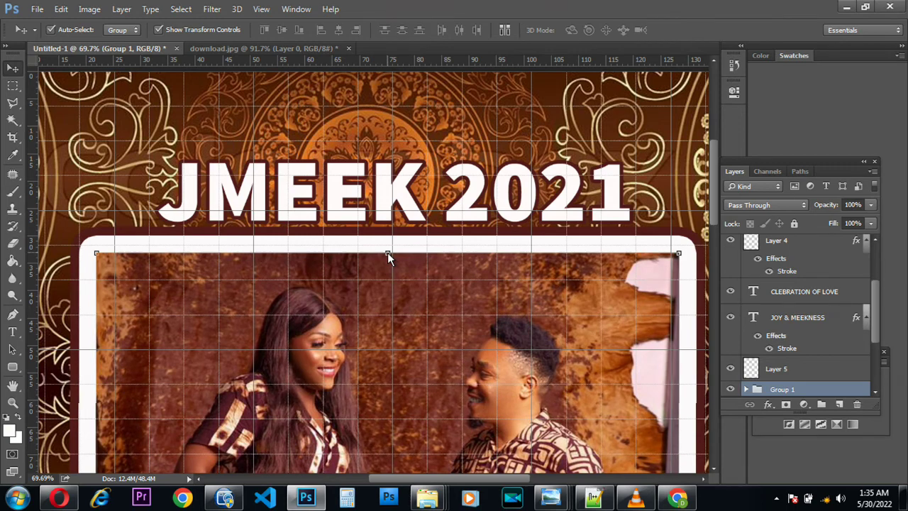
key("Right")
key("Right")
key("Right")
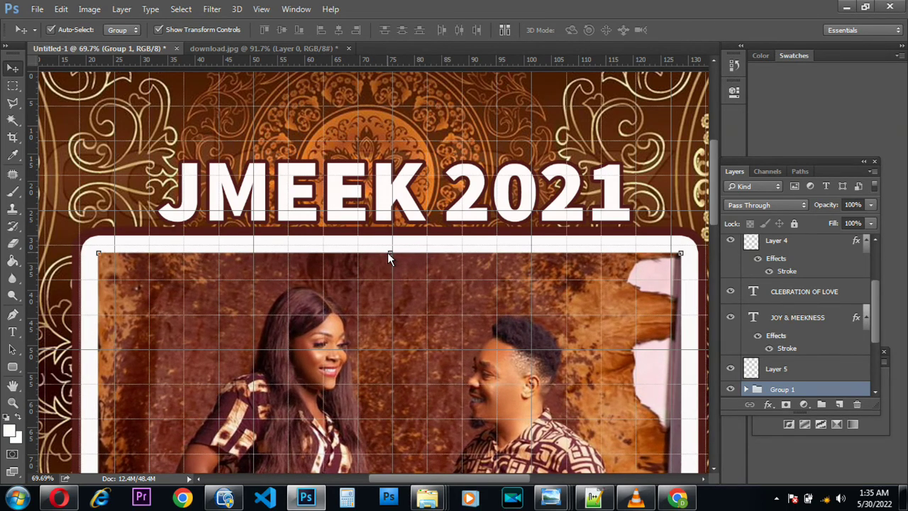
key("Right")
key("Right")
key("Right")
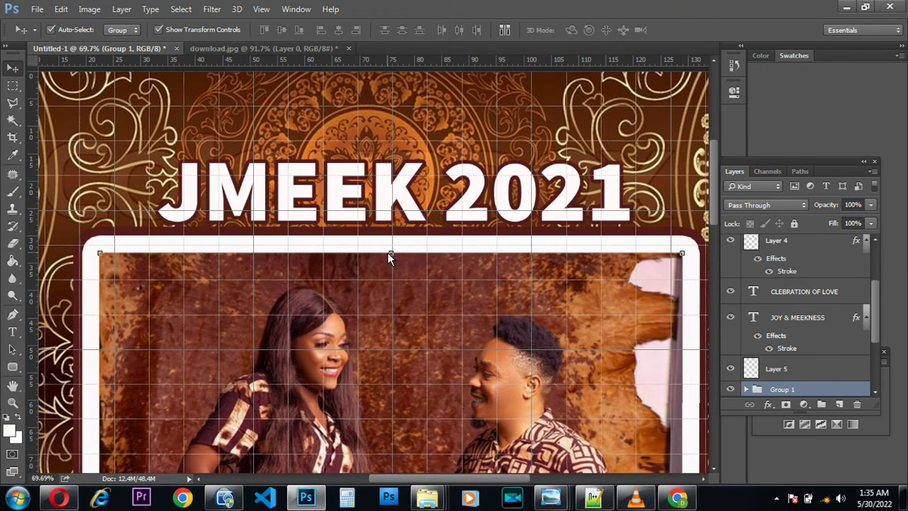
key("Right")
key("Right")
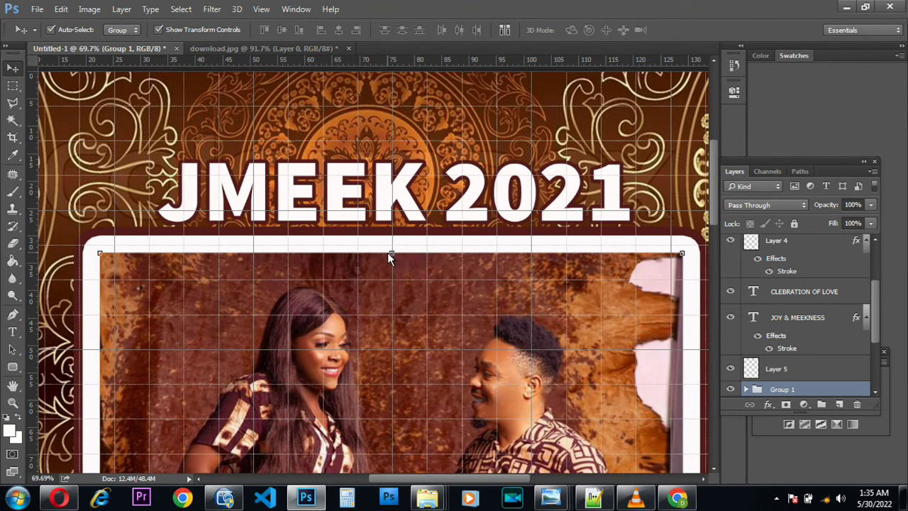
Shift the couple's names text below the photo left until its centre meets the middle vertical grid line
scroll(395, 274, "down", 10)
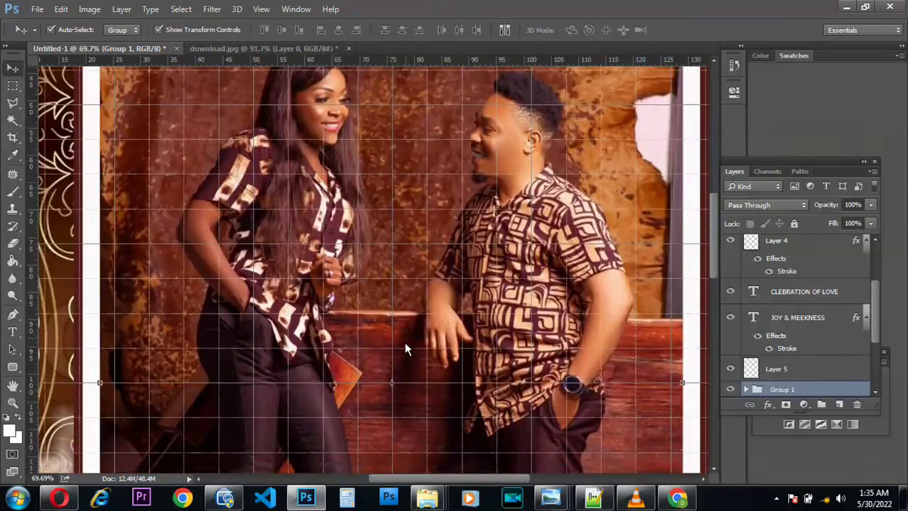
scroll(404, 367, "down", 8)
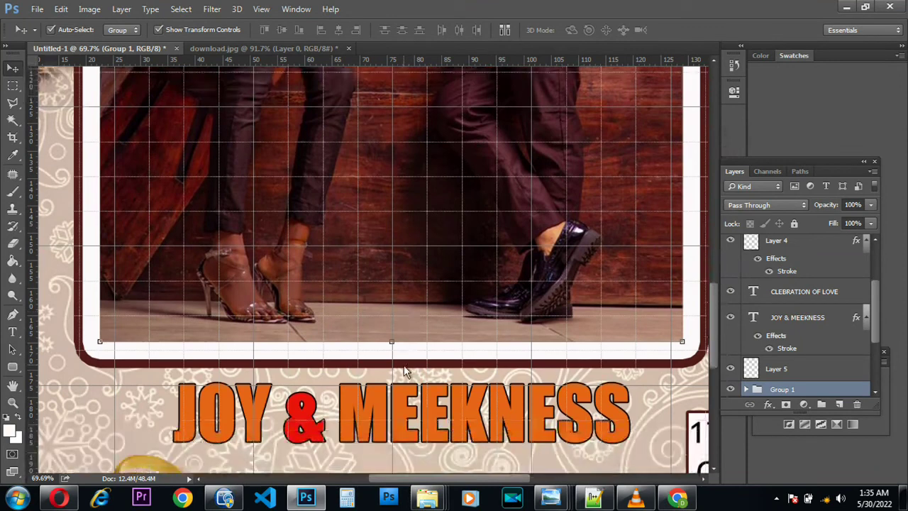
scroll(404, 371, "down", 3)
left_click(402, 367)
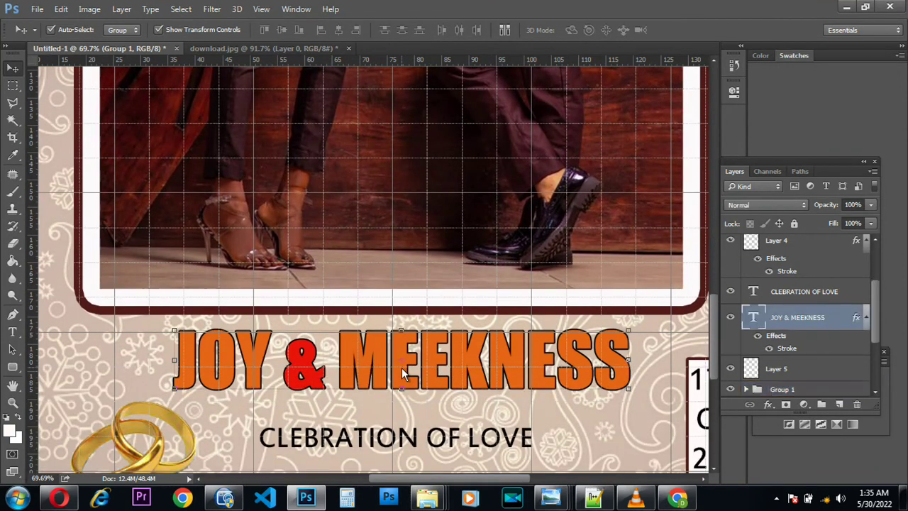
key("Left")
key("Left")
key("Left")
key("Left")
key("Left")
key("Left")
key("Left")
key("Left")
key("Left")
key("Left")
key("Left")
key("Left")
key("Left")
key("Left")
key("Left")
key("Left")
key("Left")
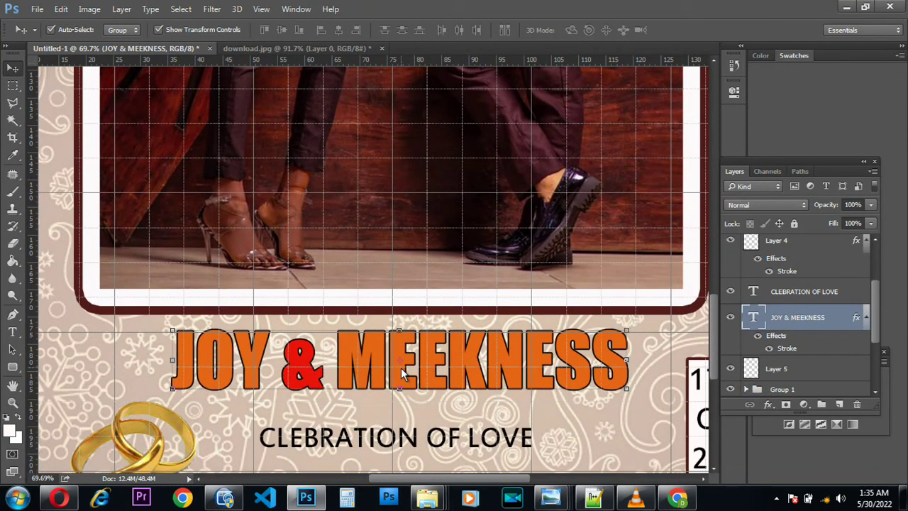
key("Left")
key("Left")
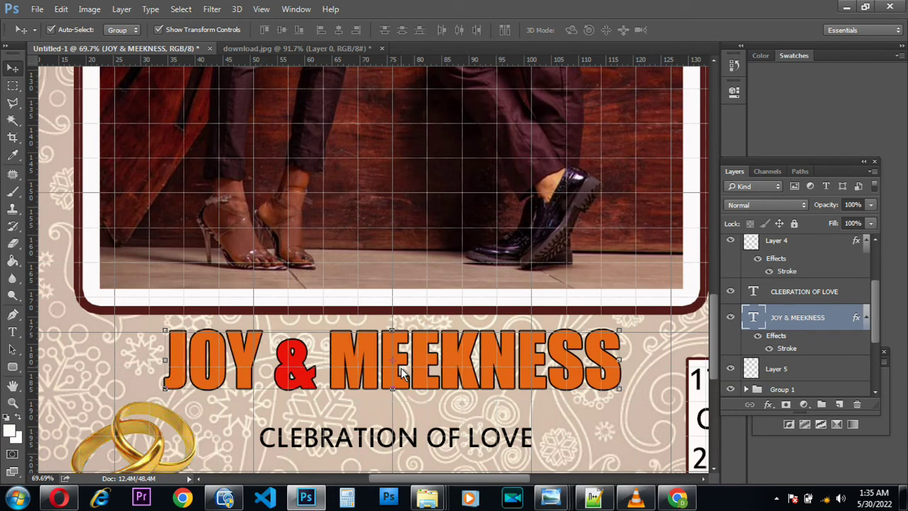
Nudge the CLEBRATION OF LOVE tagline left until it is centred on the middle vertical grid line
left_click(409, 442)
key("Left")
key("Left")
key("Left")
key("Left")
key("Left")
key("Left")
key("Left")
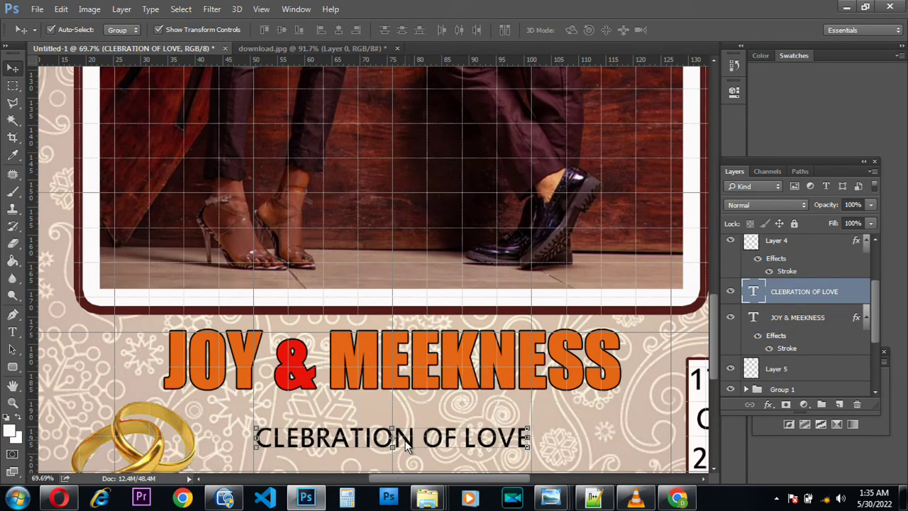
Hide the grid over the whole design
scroll(397, 434, "down", 3)
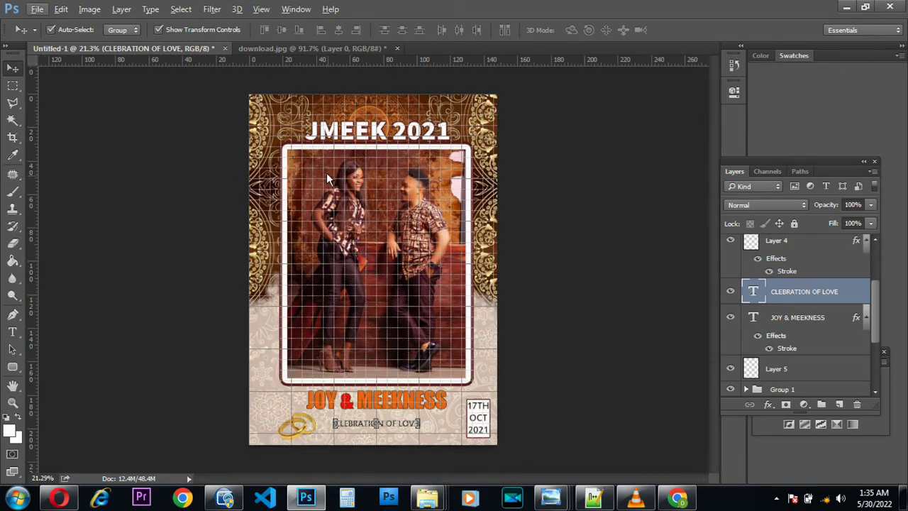
left_click(262, 8)
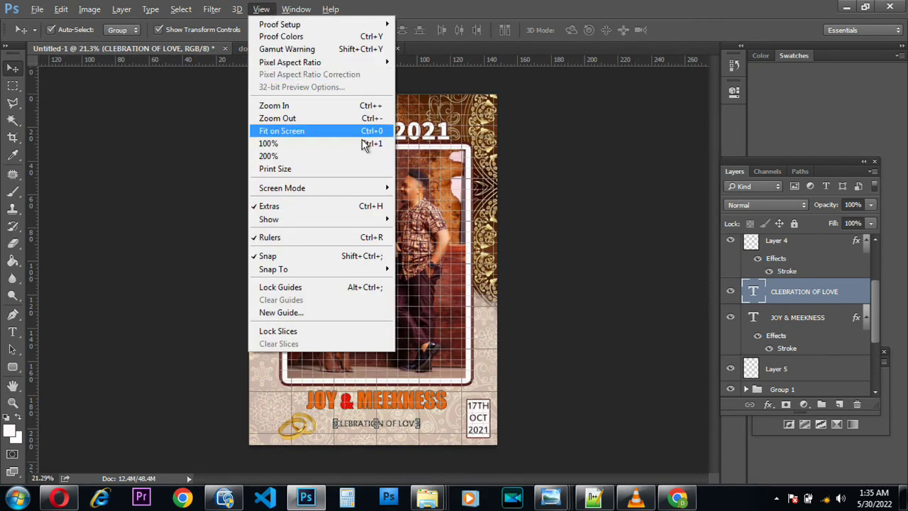
mouse_move(384, 224)
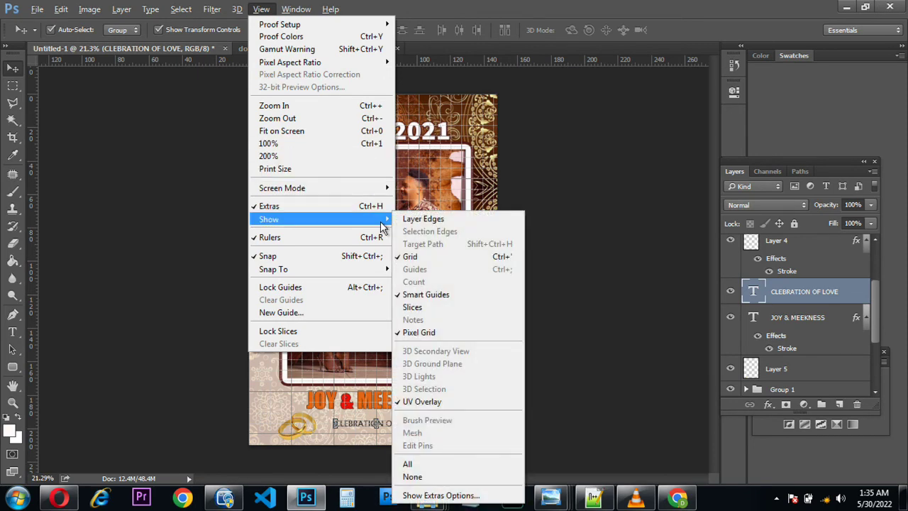
left_click(445, 256)
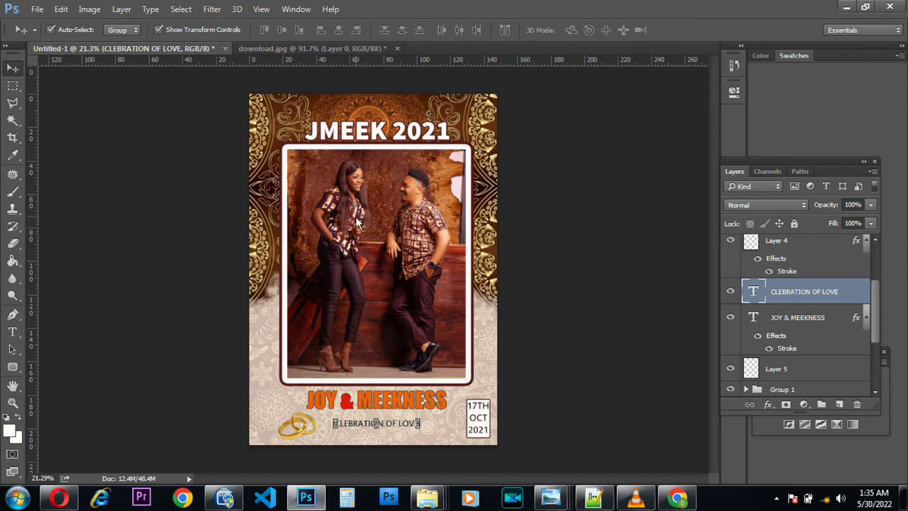
Save the design as a Photoshop file named "jmeek front cover" in the MOCK folder
key("ctrl")
left_click(32, 13)
left_click(77, 155)
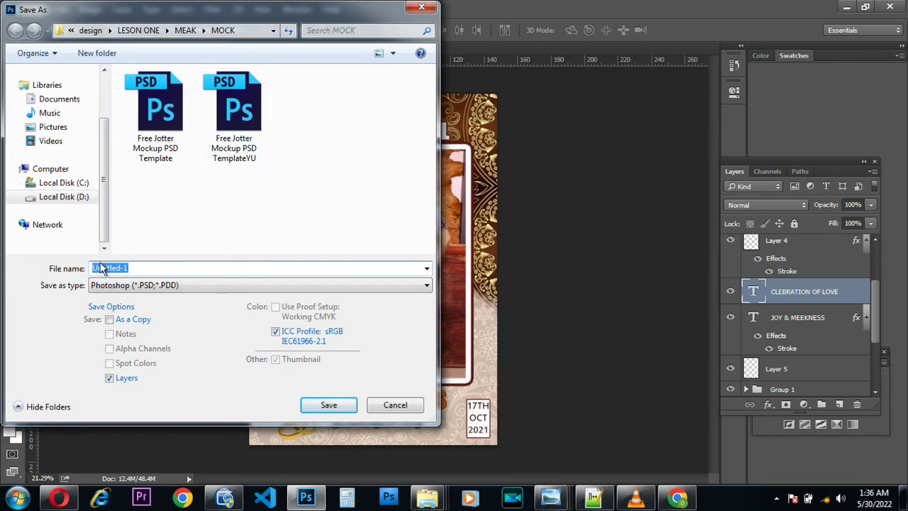
type("jmeek front cover")
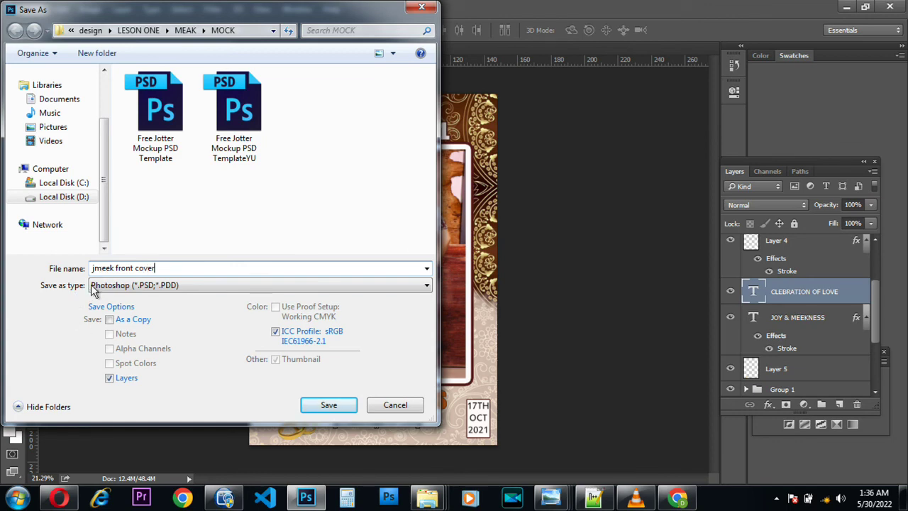
left_click(337, 403)
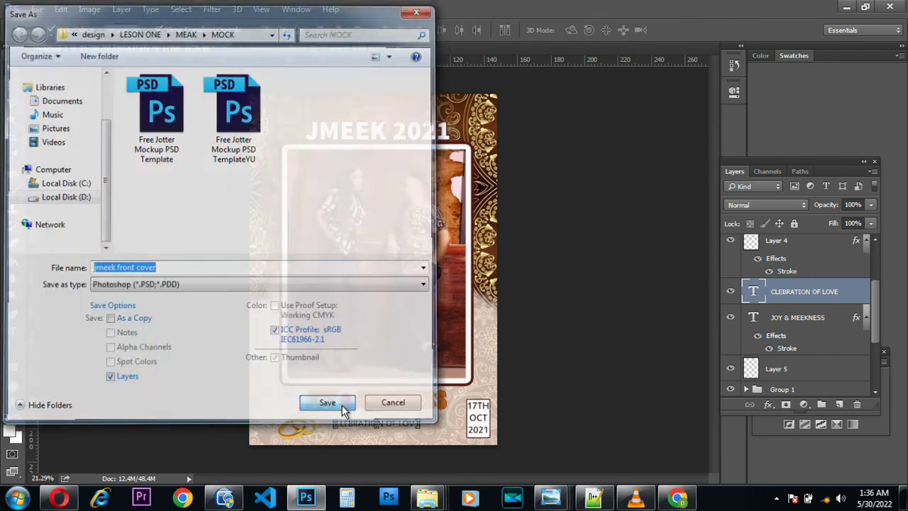
left_click(617, 148)
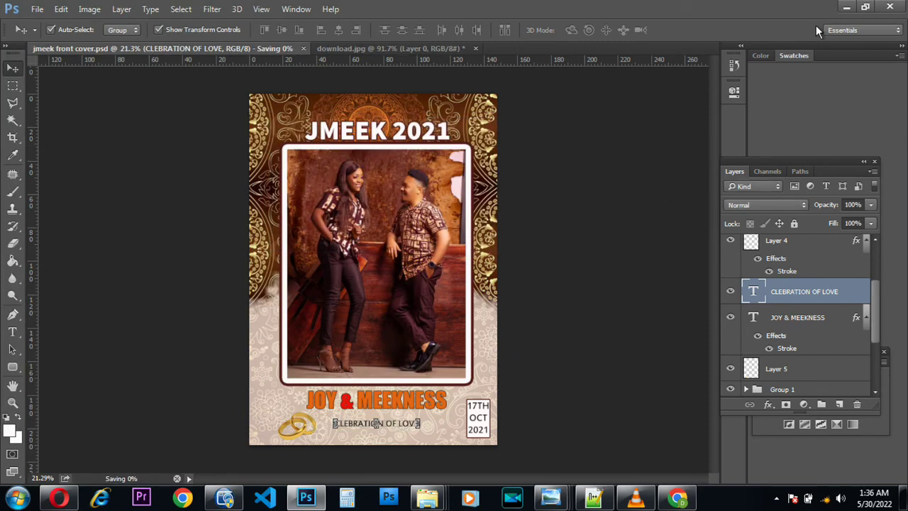
Check the MOCK folder inside MEAK in Windows Explorer for the saved design file, and return to Photoshop
left_click(846, 8)
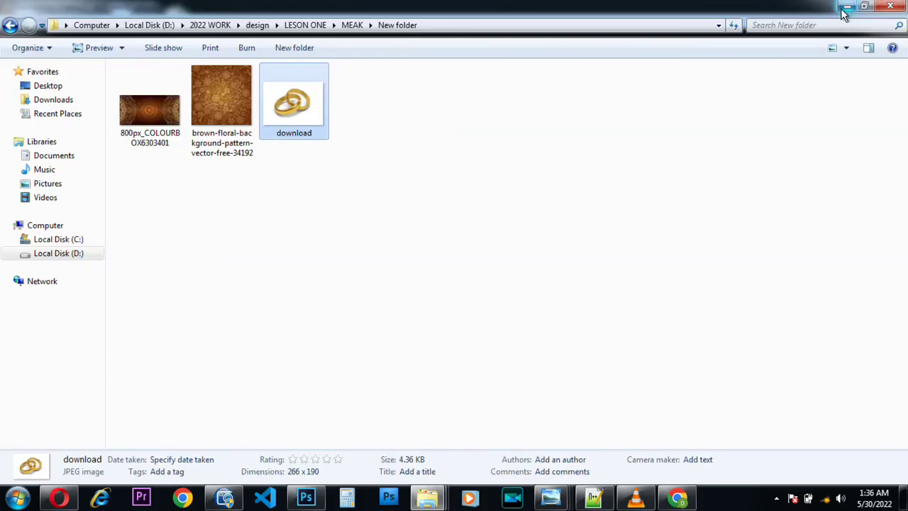
left_click(10, 26)
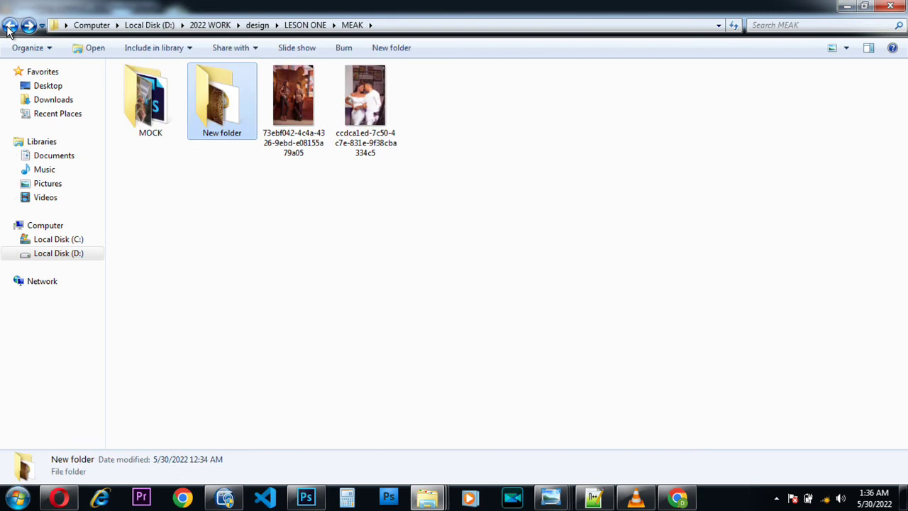
double_click(145, 122)
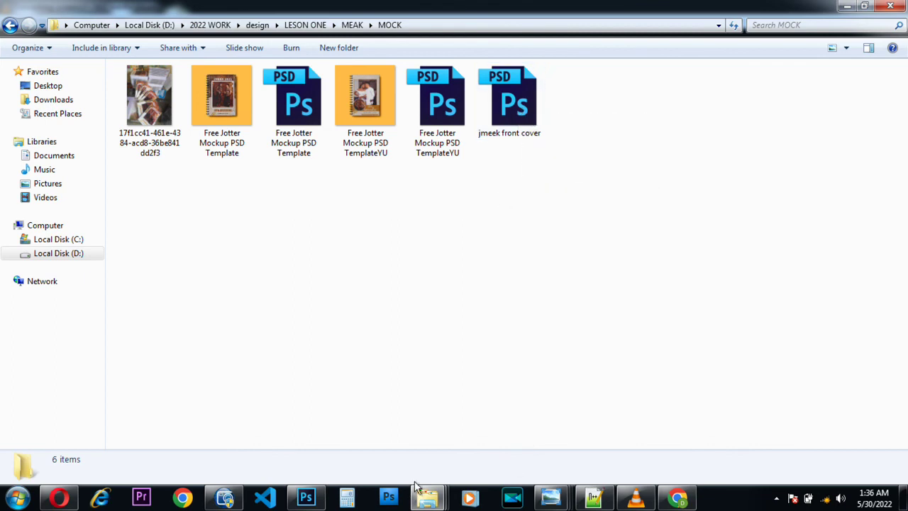
left_click(310, 501)
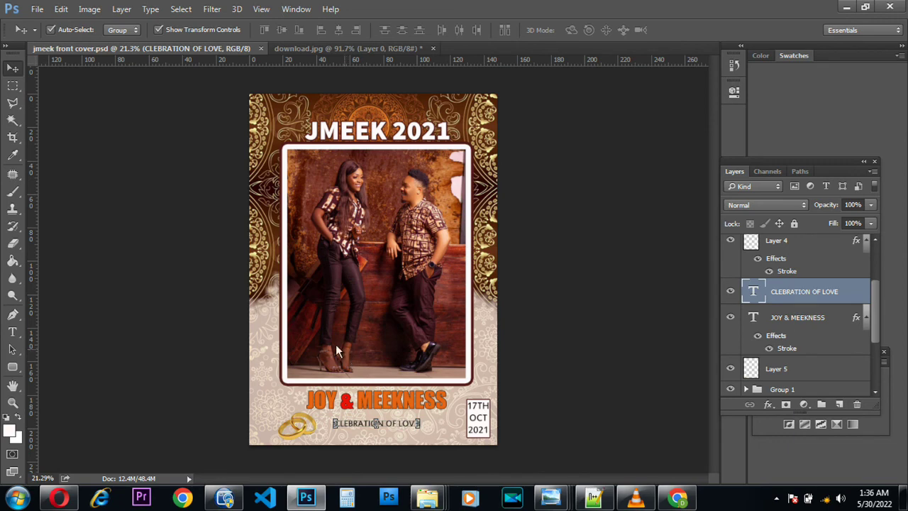
Save a JPEG copy of the design as "jmeek front cover" in the MOCK folder with Maximum quality 12 and Baseline ("Standard") format
left_click(36, 9)
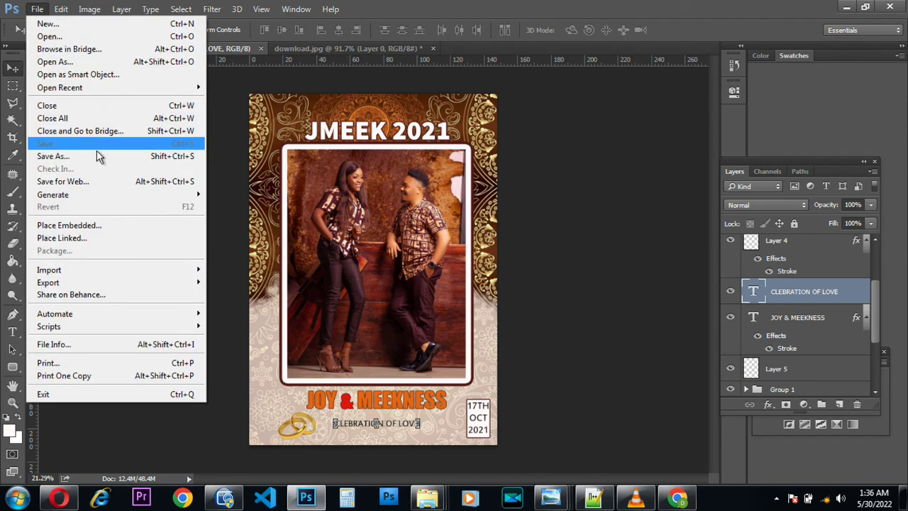
left_click(78, 156)
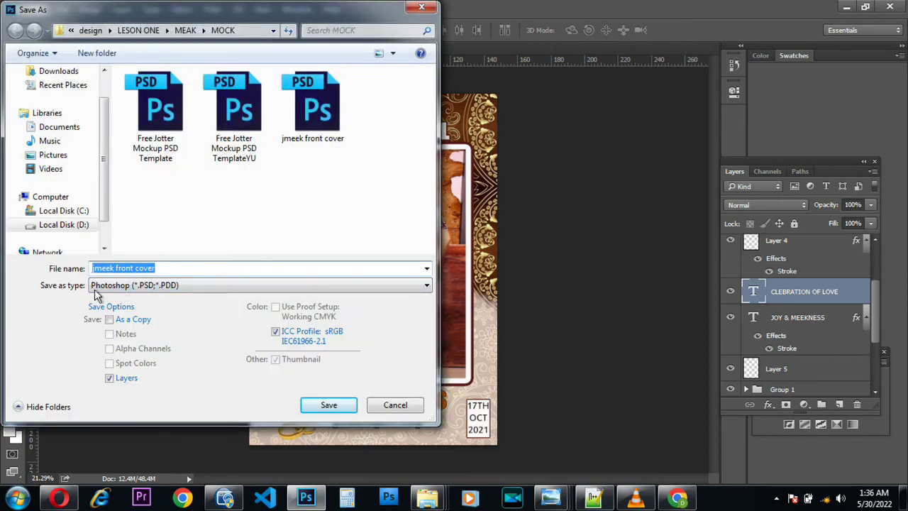
left_click(294, 287)
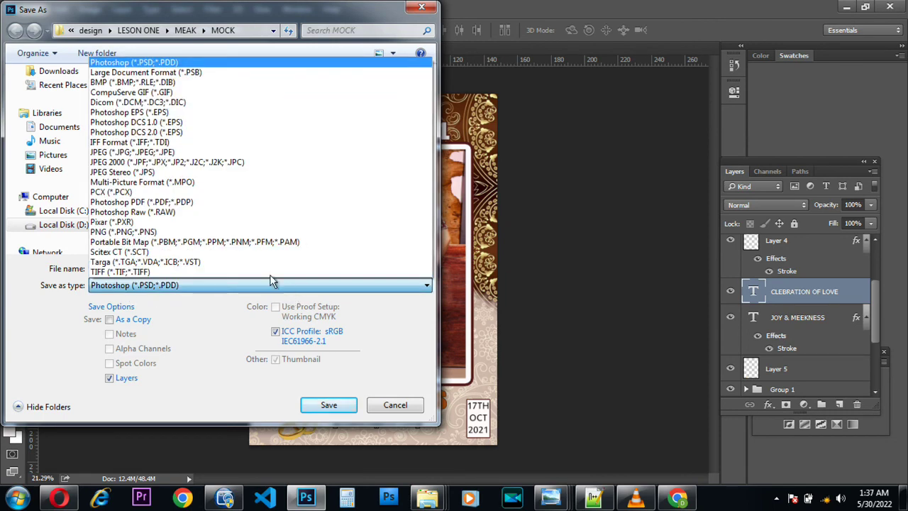
left_click(134, 154)
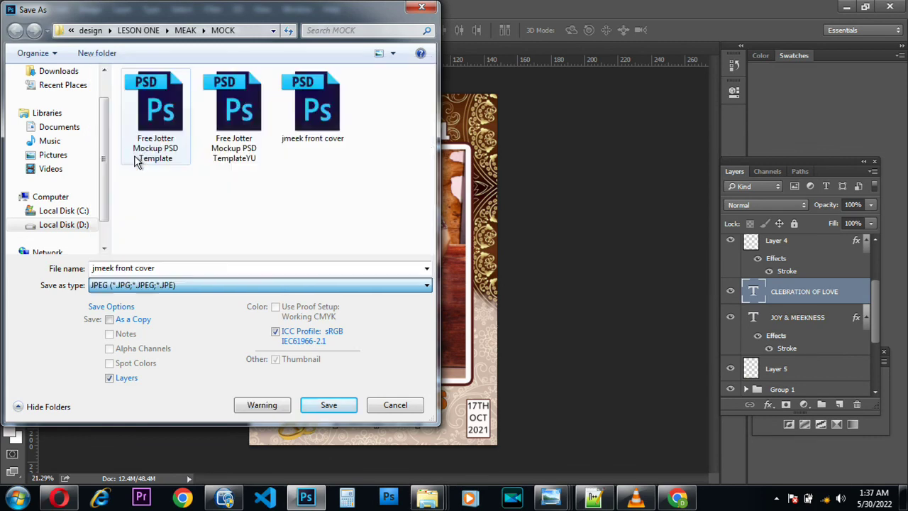
left_click(336, 405)
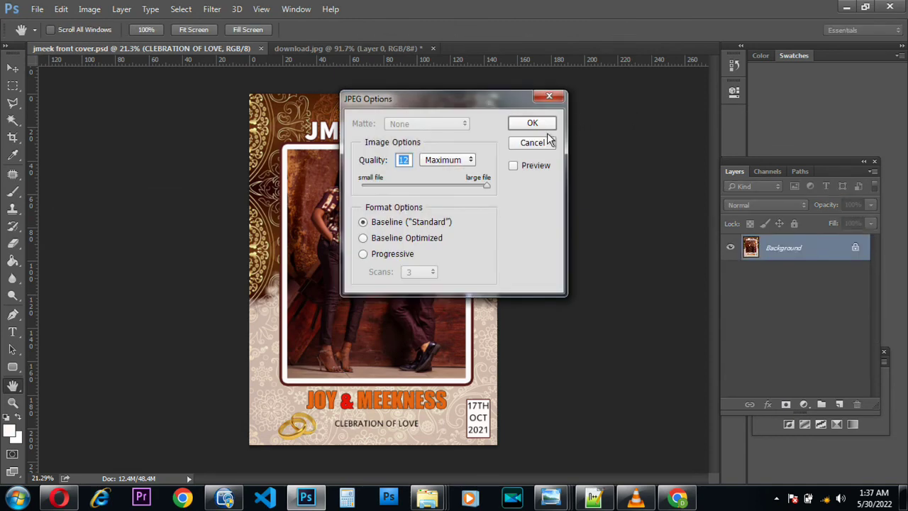
left_click(541, 123)
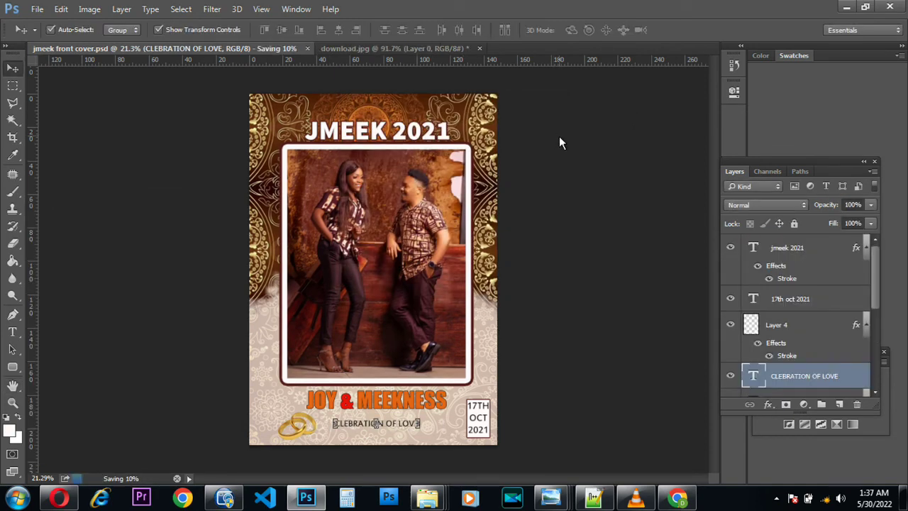
Switch to the MOCK folder in Windows Explorer and view the jmeek front cover JPEG, followed by the Free Jotter Mockup PSD Template image
left_click(845, 7)
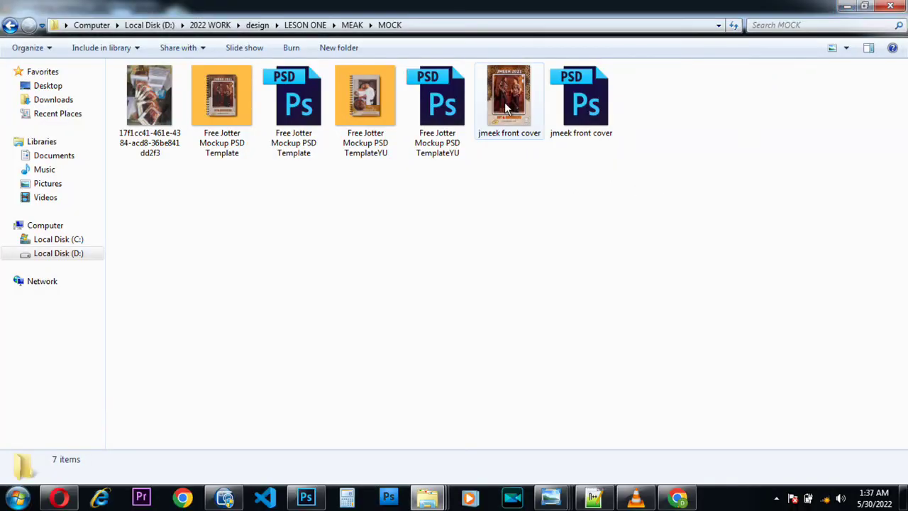
double_click(507, 107)
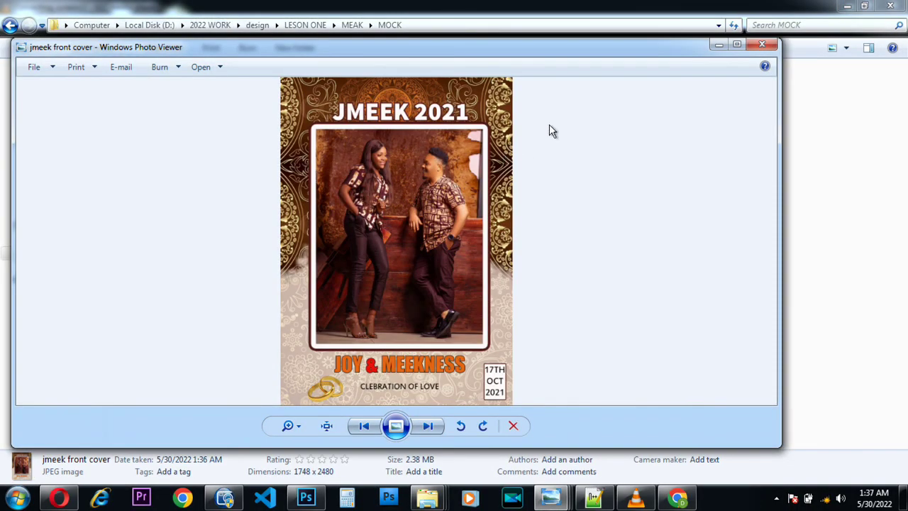
left_click(762, 45)
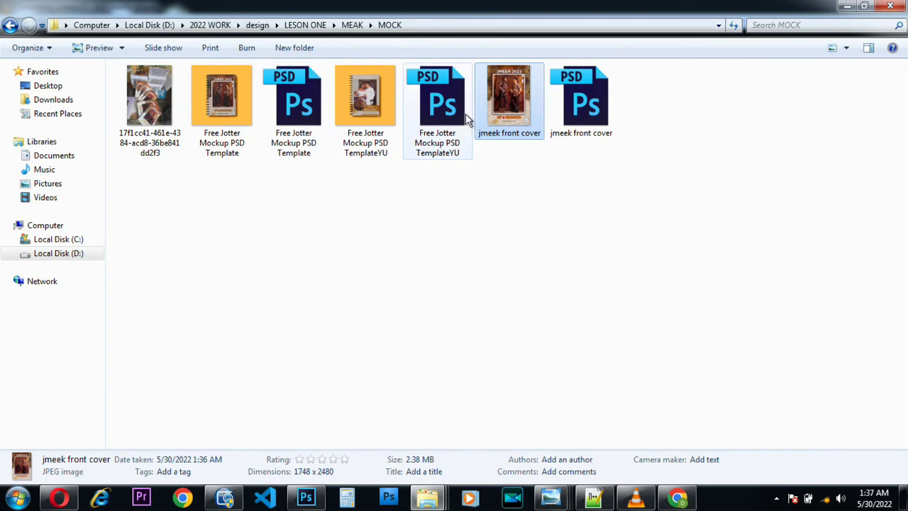
double_click(227, 110)
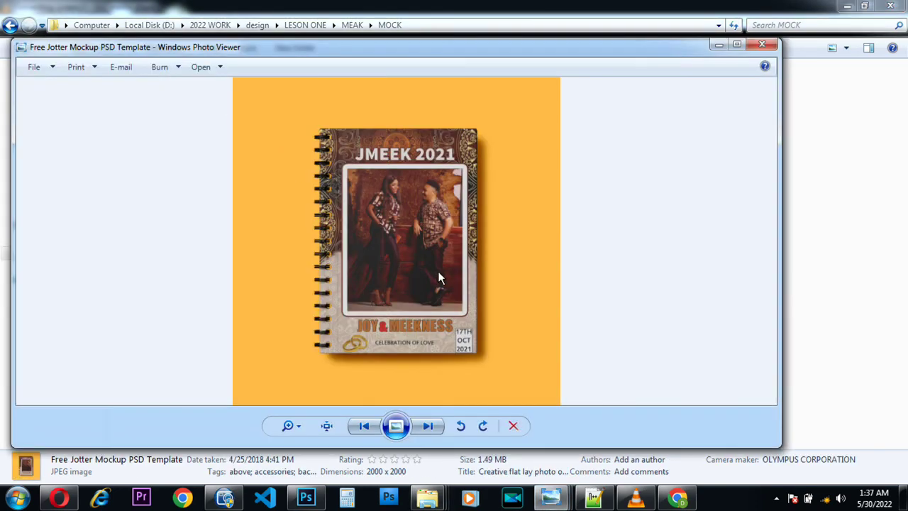
left_click(762, 45)
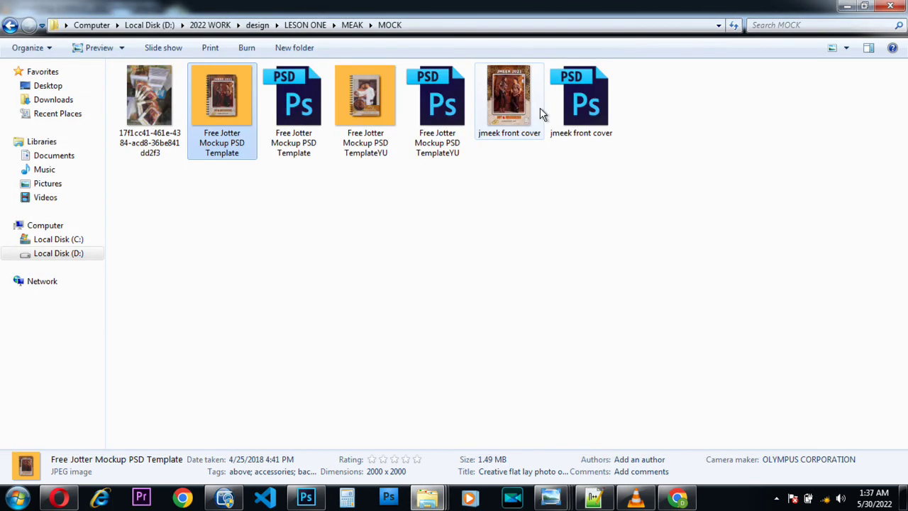
Preview the cover JPEG and the Free Jotter Mockup PSD Template image together for comparison, and view the Free Jotter Mockup PSD TemplateYU image
left_click(525, 110, "ctrl")
right_click(523, 93)
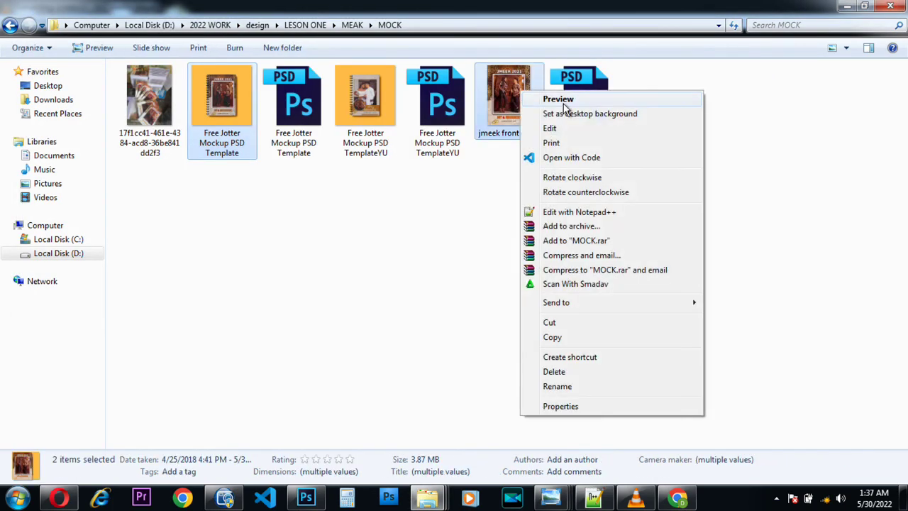
left_click(548, 100)
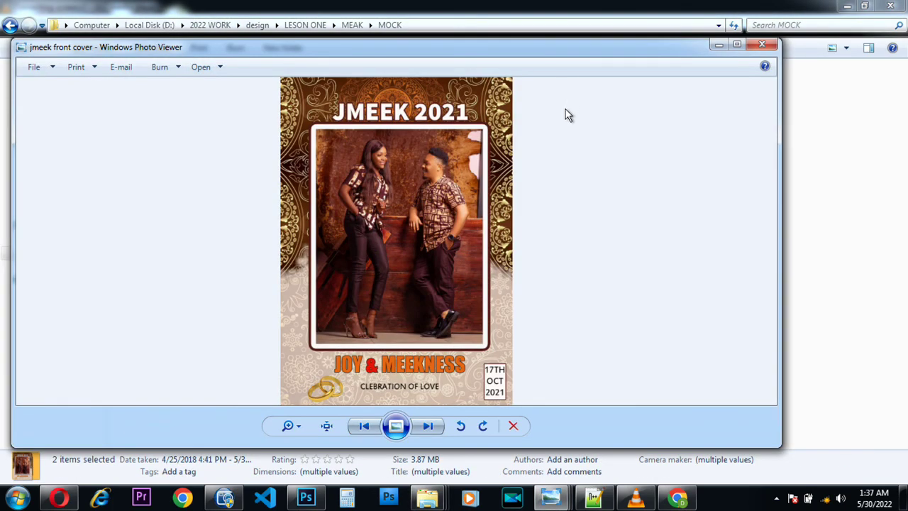
key("Right")
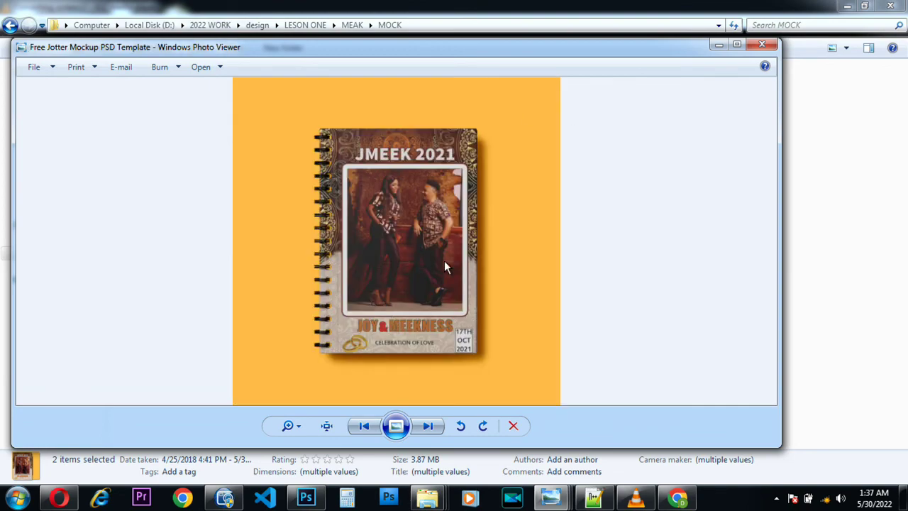
left_click(763, 45)
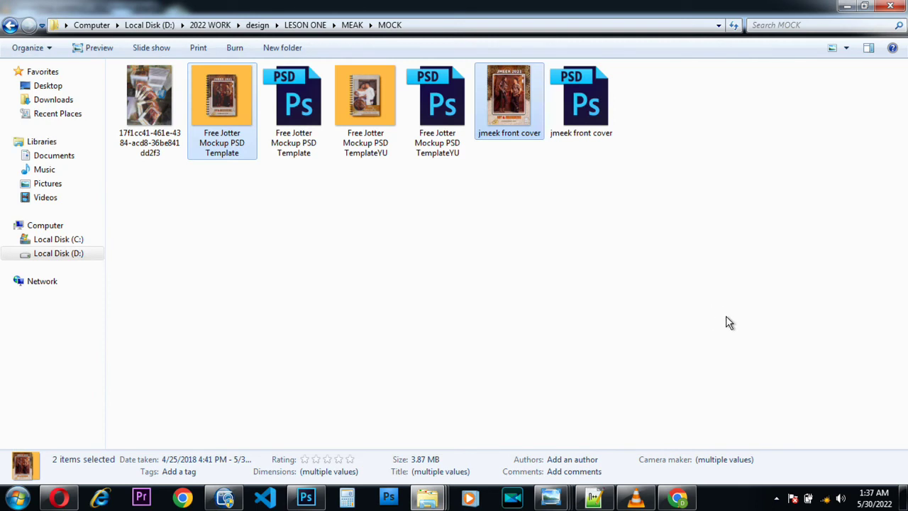
double_click(369, 106)
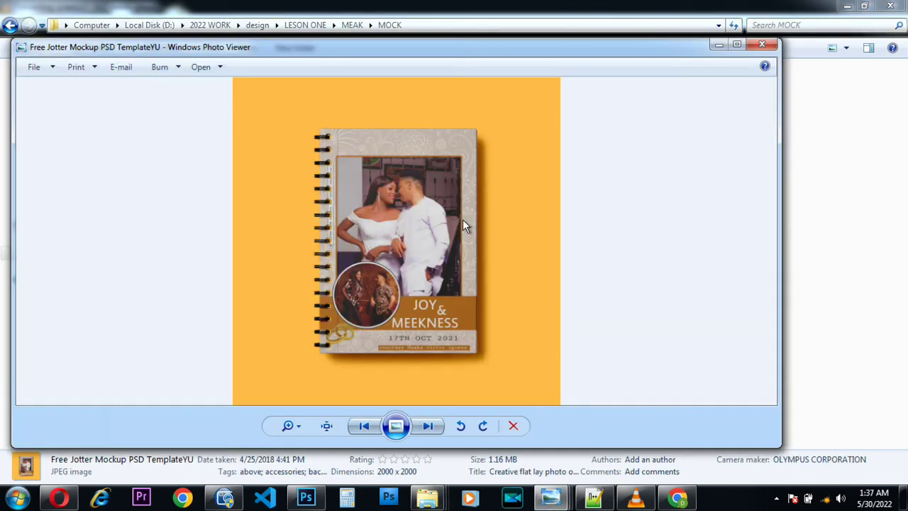
left_click(763, 43)
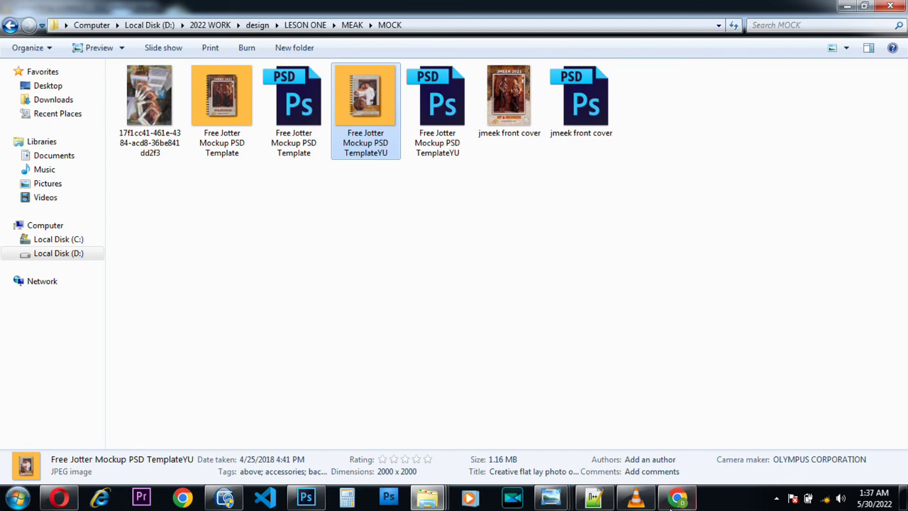
mouse_move(677, 501)
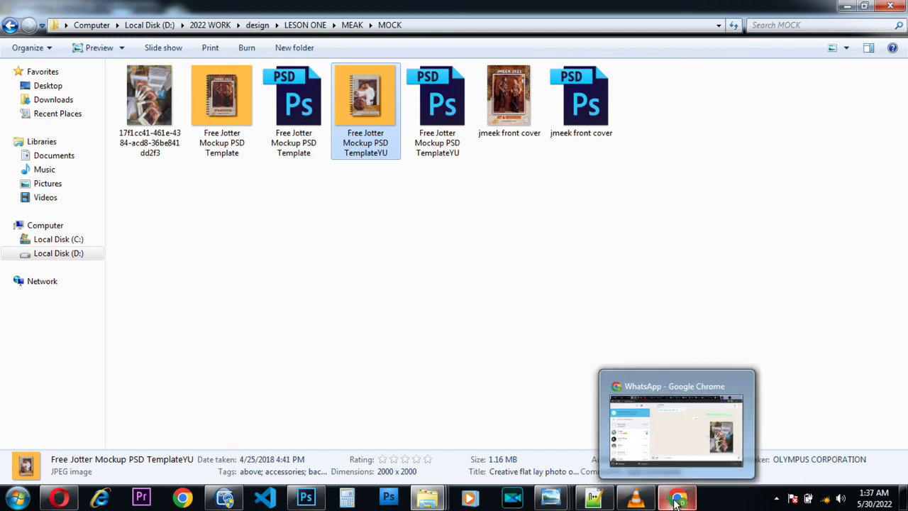
left_click(636, 499)
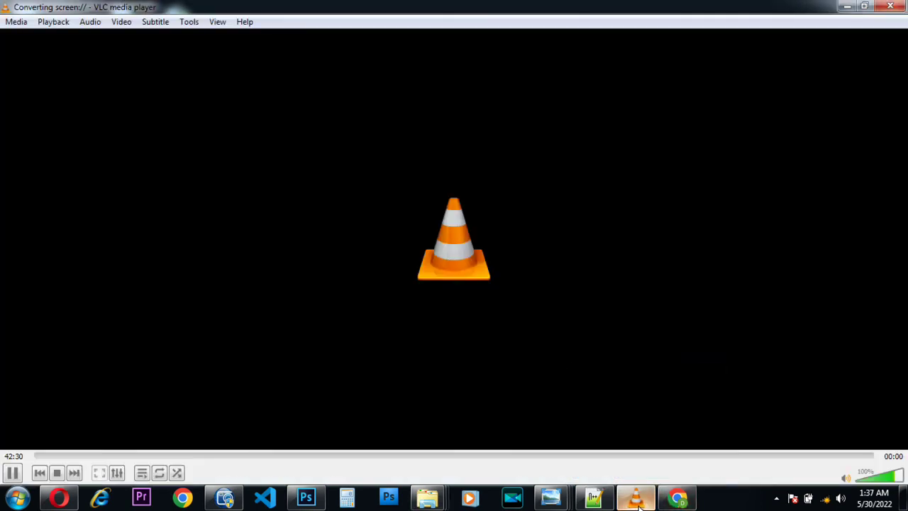